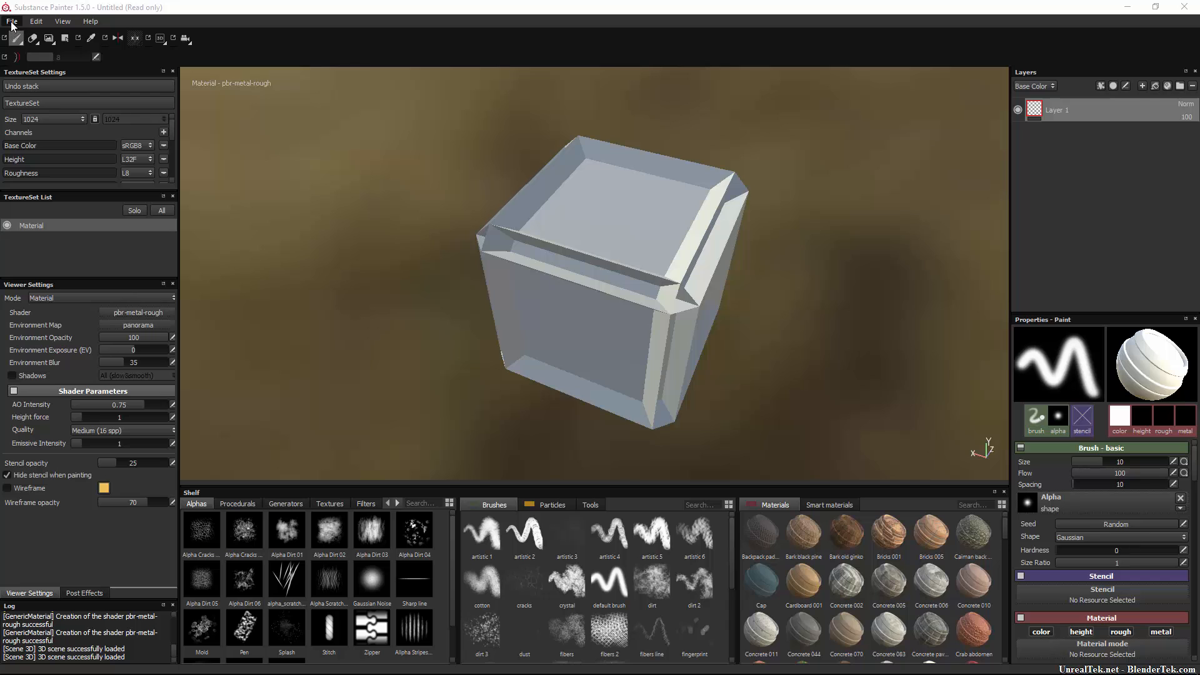
Start a new project, discarding the unsaved changes to the cube project.
click(13, 22)
click(24, 34)
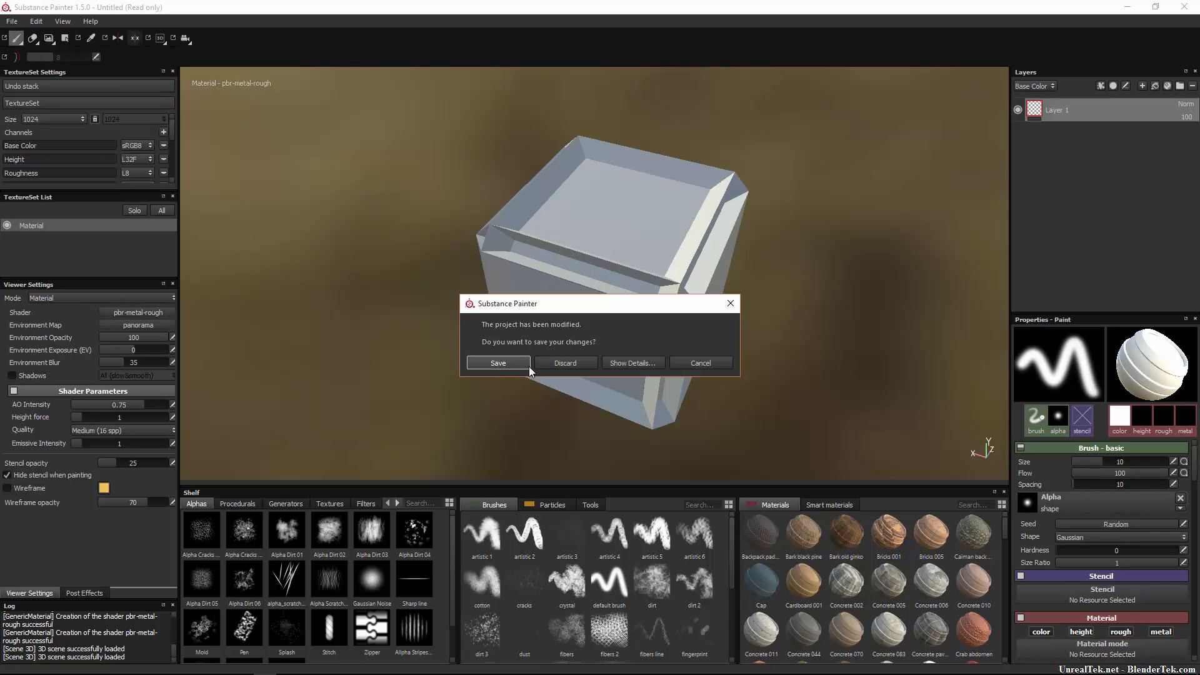
click(570, 362)
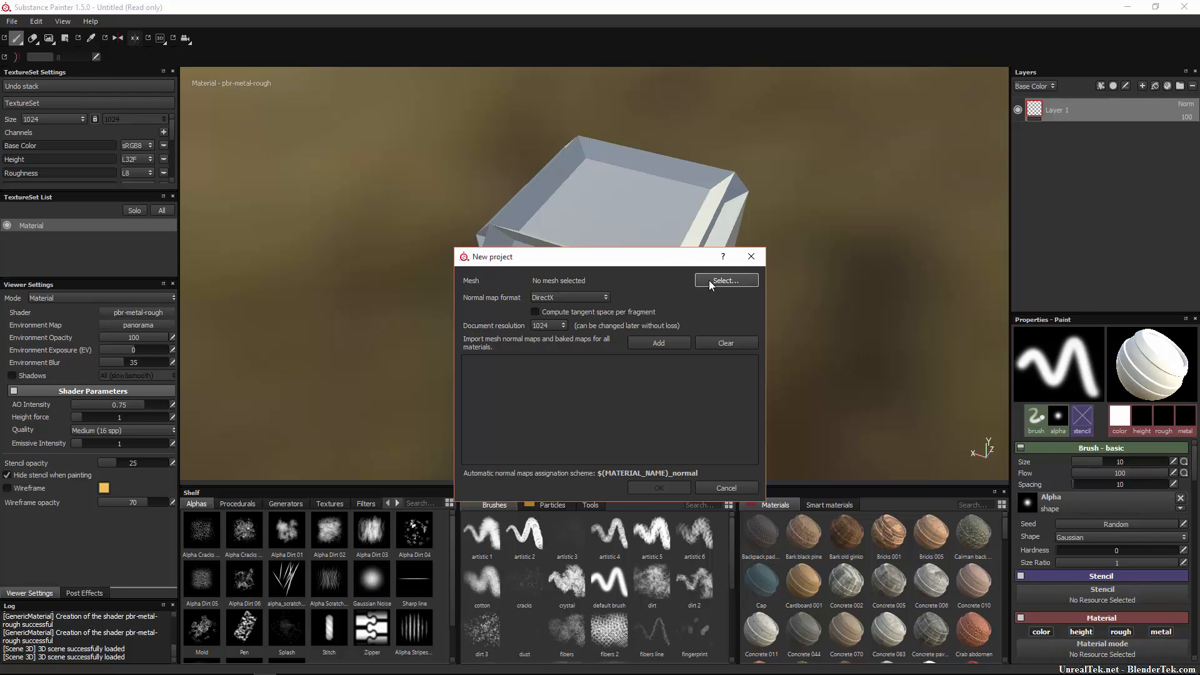
Choose rh2_turret.blend from the !CC0 folder as the mesh and confirm the new project.
click(725, 281)
click(970, 565)
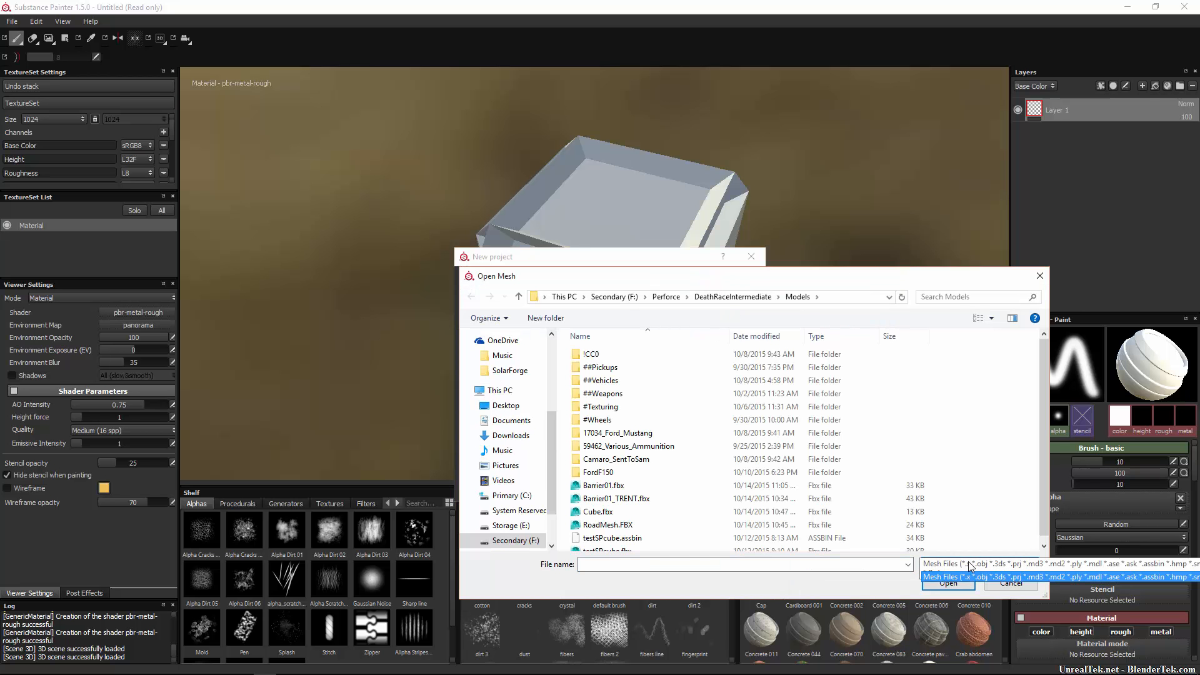
click(970, 576)
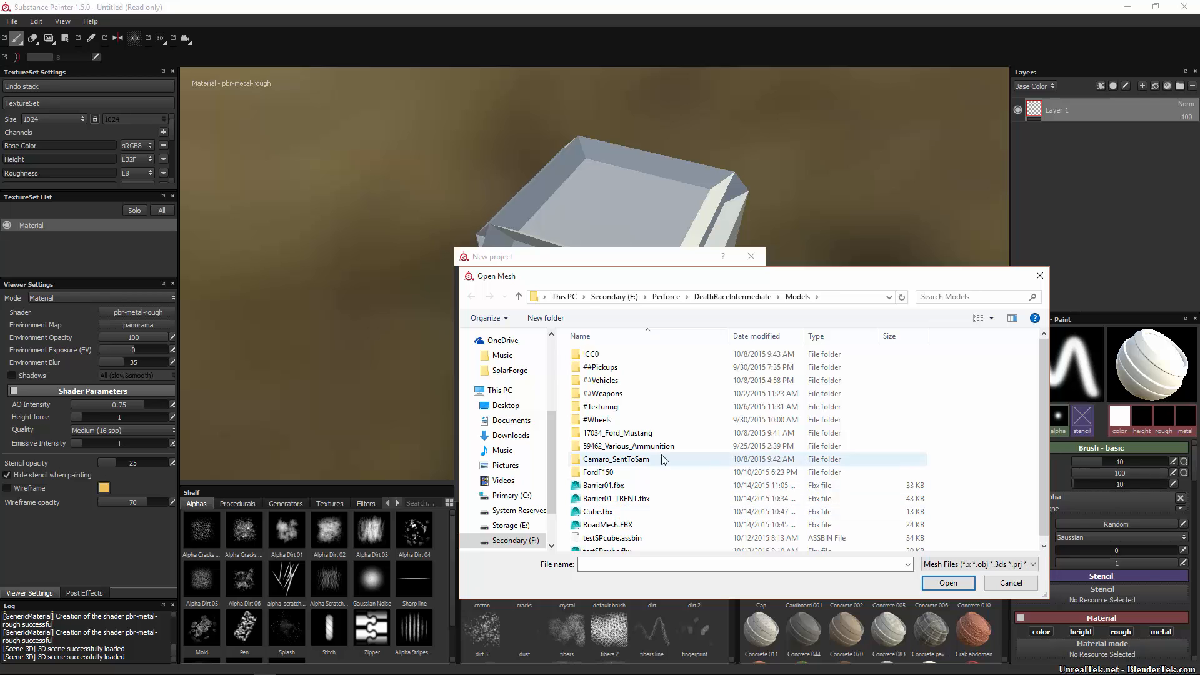
double_click(591, 354)
double_click(609, 369)
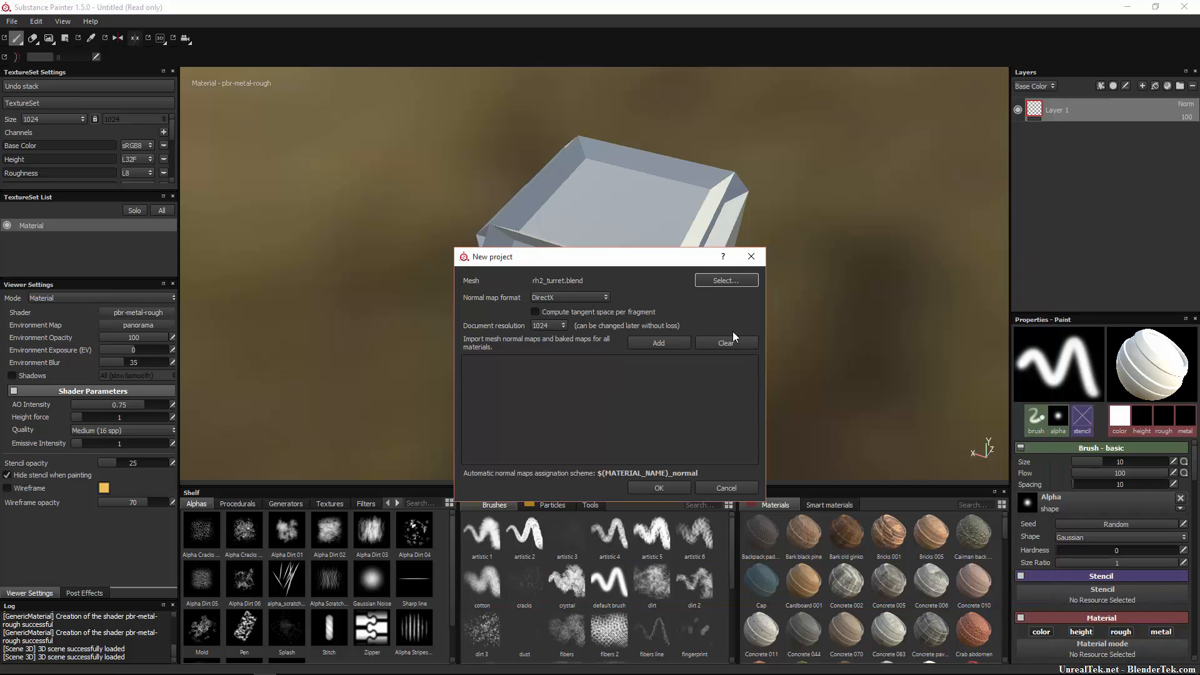
click(660, 487)
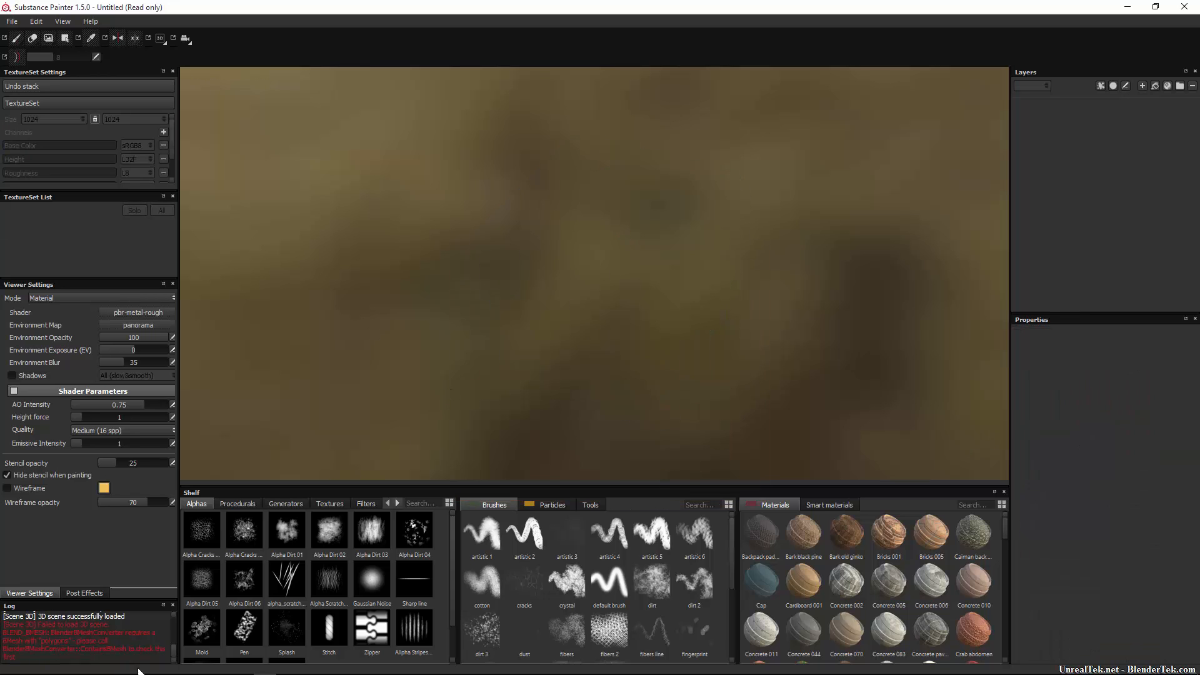
Create a new project using testSPcube.fbx from the Models folder.
click(11, 21)
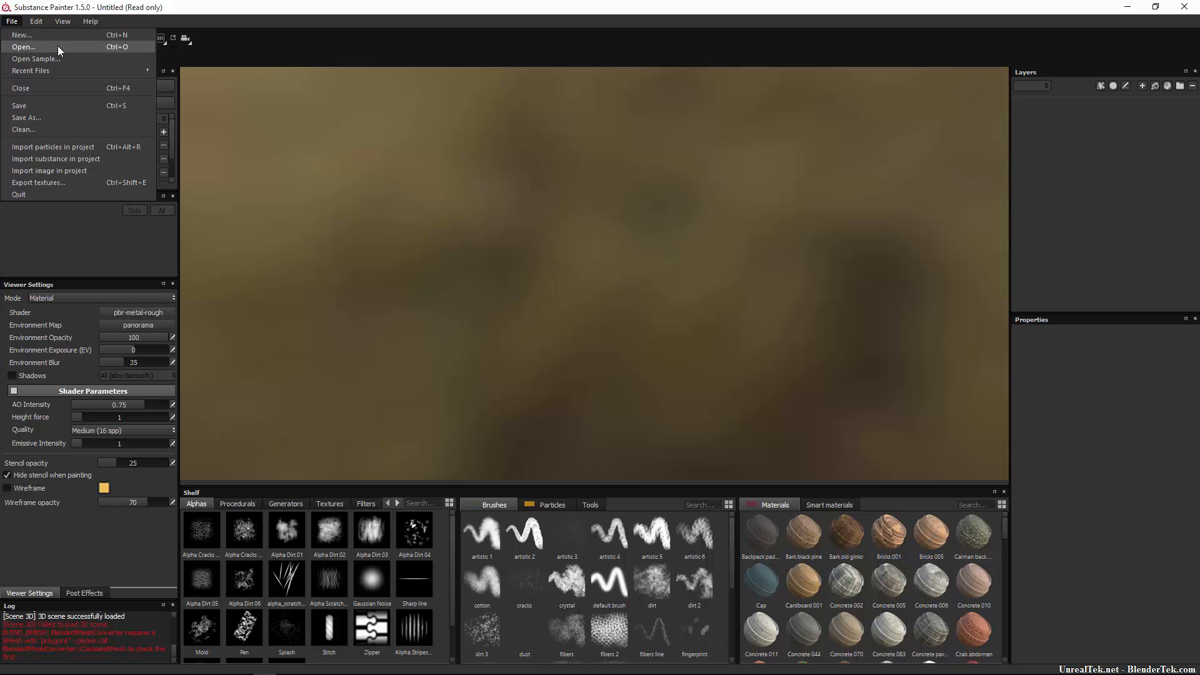
click(57, 37)
click(541, 360)
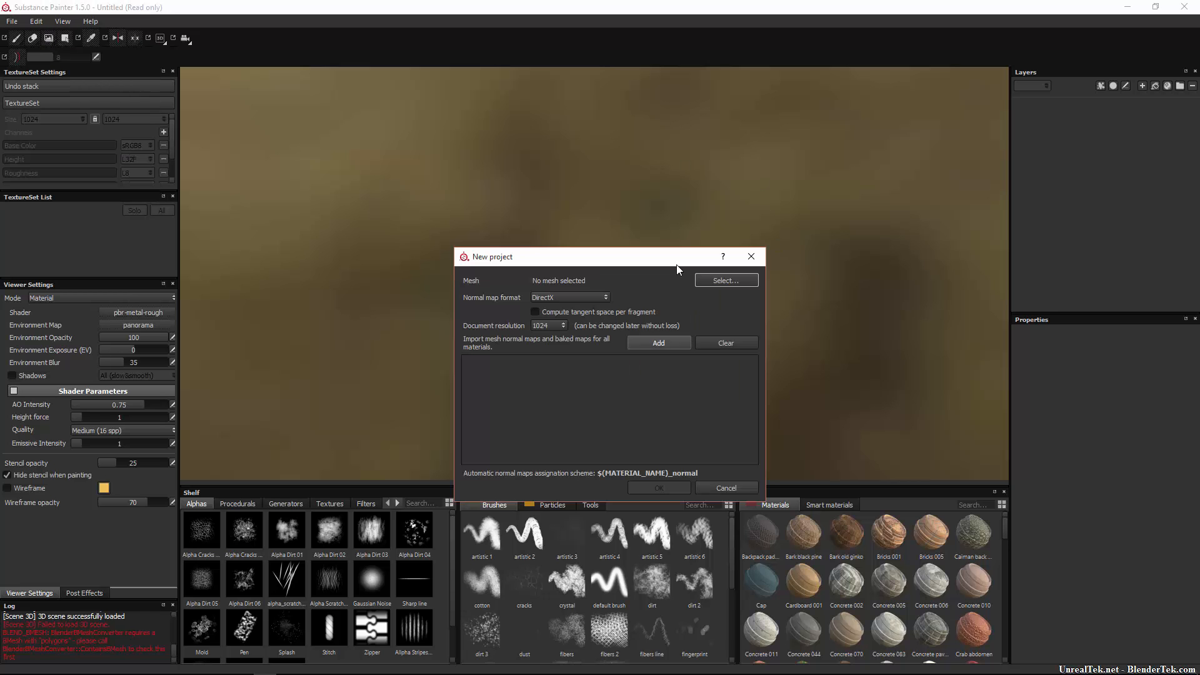
click(719, 283)
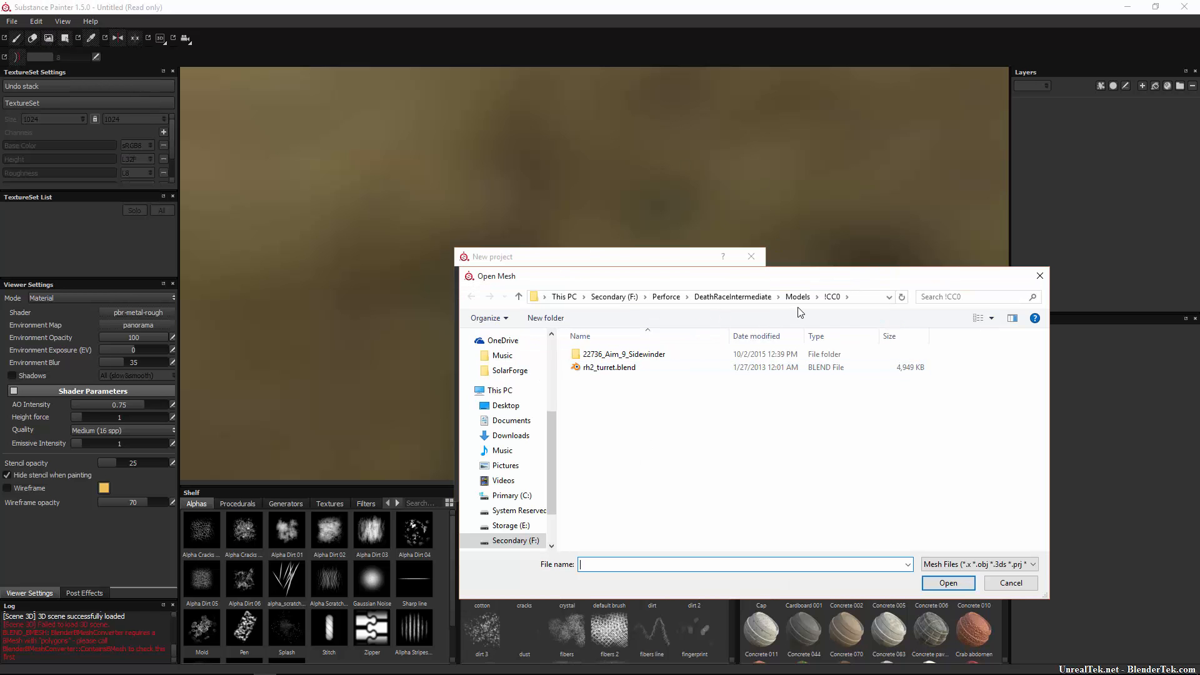
key(BackSpace)
click(646, 544)
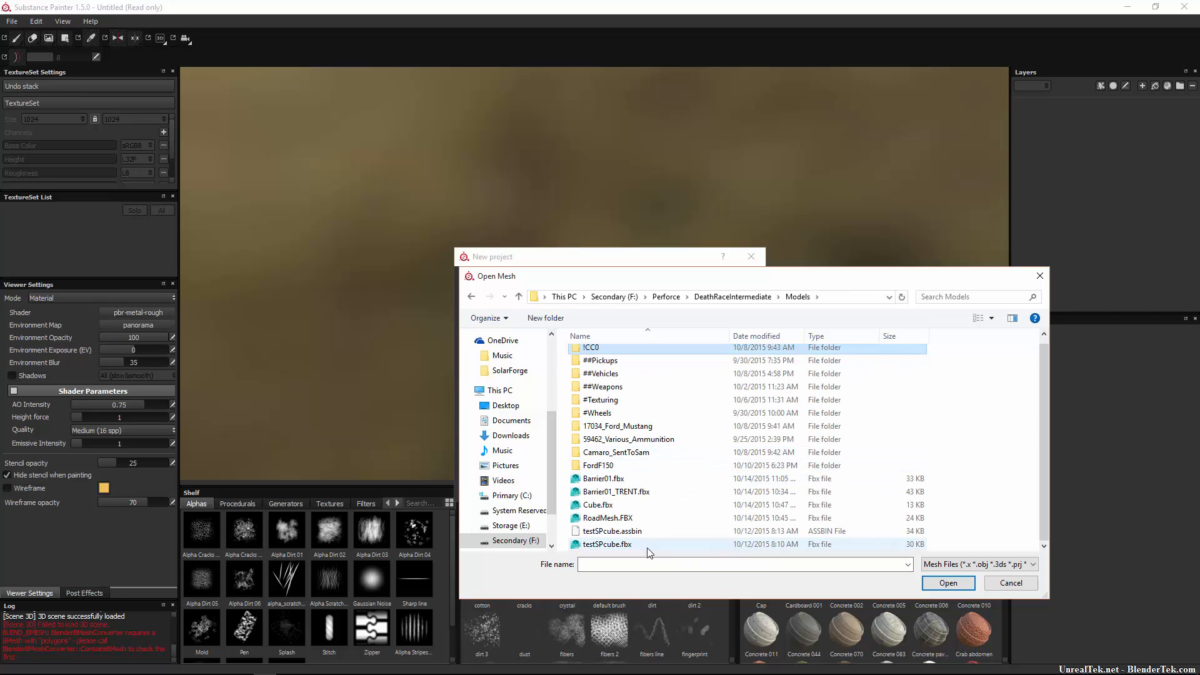
double_click(646, 543)
click(661, 485)
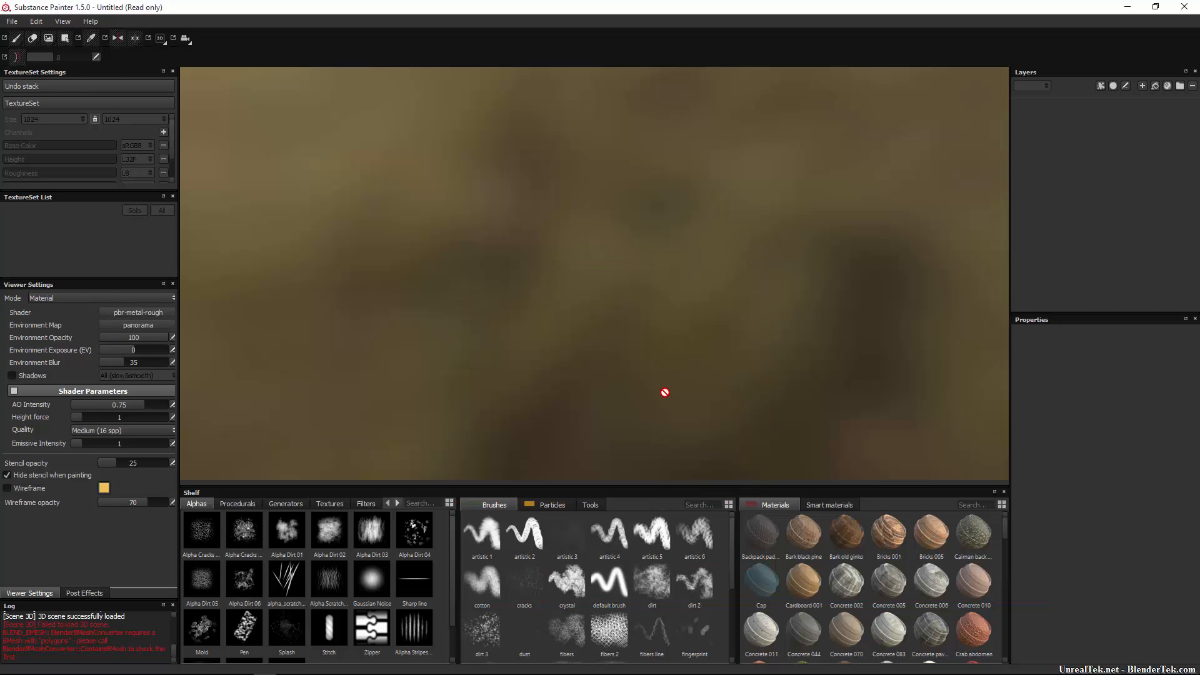
Orbit and frame the beveled cube to view it from above.
alt+drag(787, 367, 693, 361)
key(f)
alt+drag(485, 188, 875, 231)
alt+middle_drag(709, 162, 820, 250)
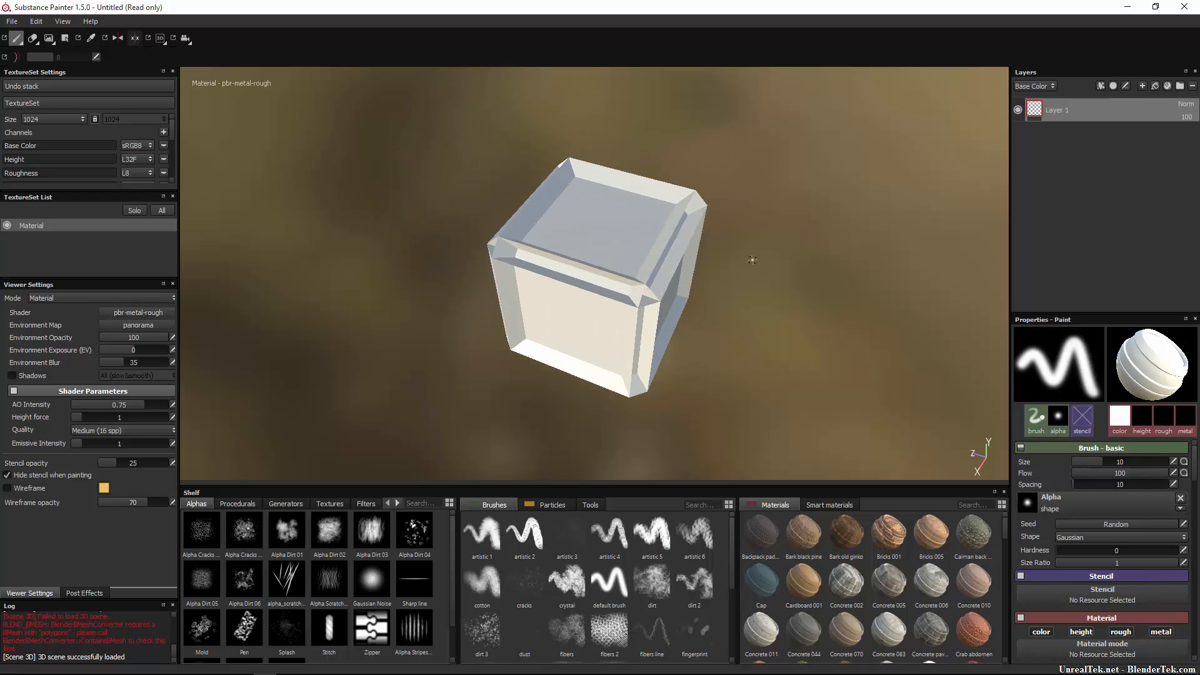
scroll(635, 287, up, 5)
scroll(584, 275, up, 1)
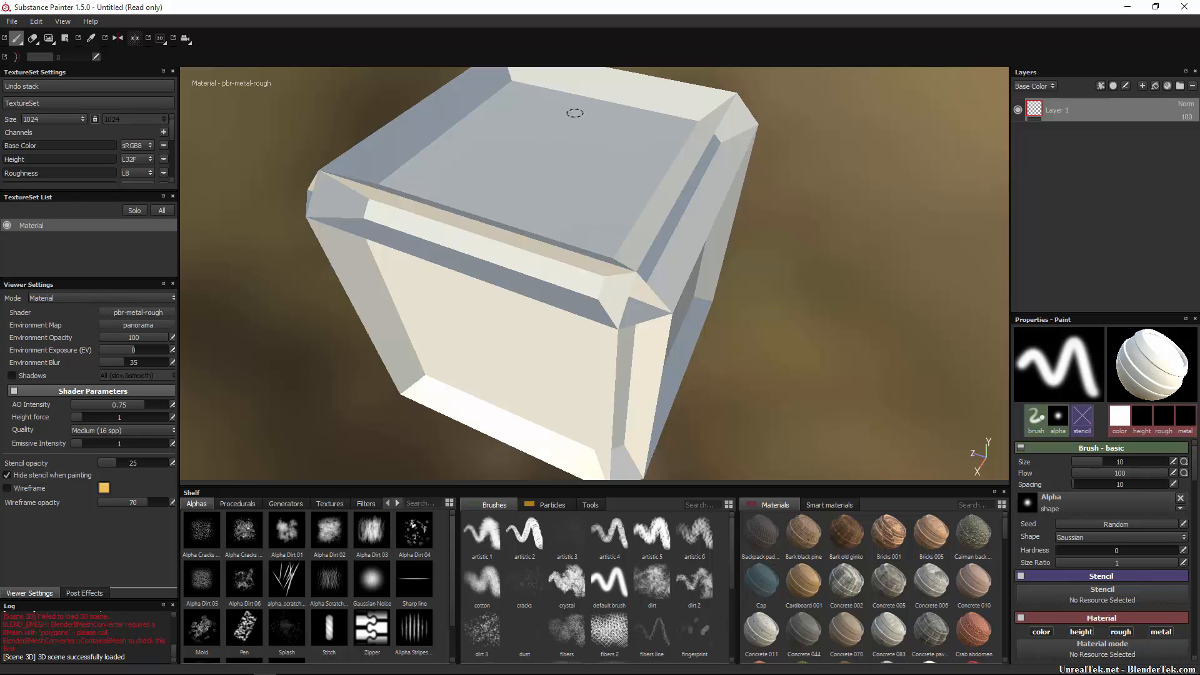
mouse_move(574, 113)
mouse_down()
mouse_move(493, 368)
mouse_move(590, 212)
mouse_up()
key(ctrl+z)
scroll(731, 353, down, 5)
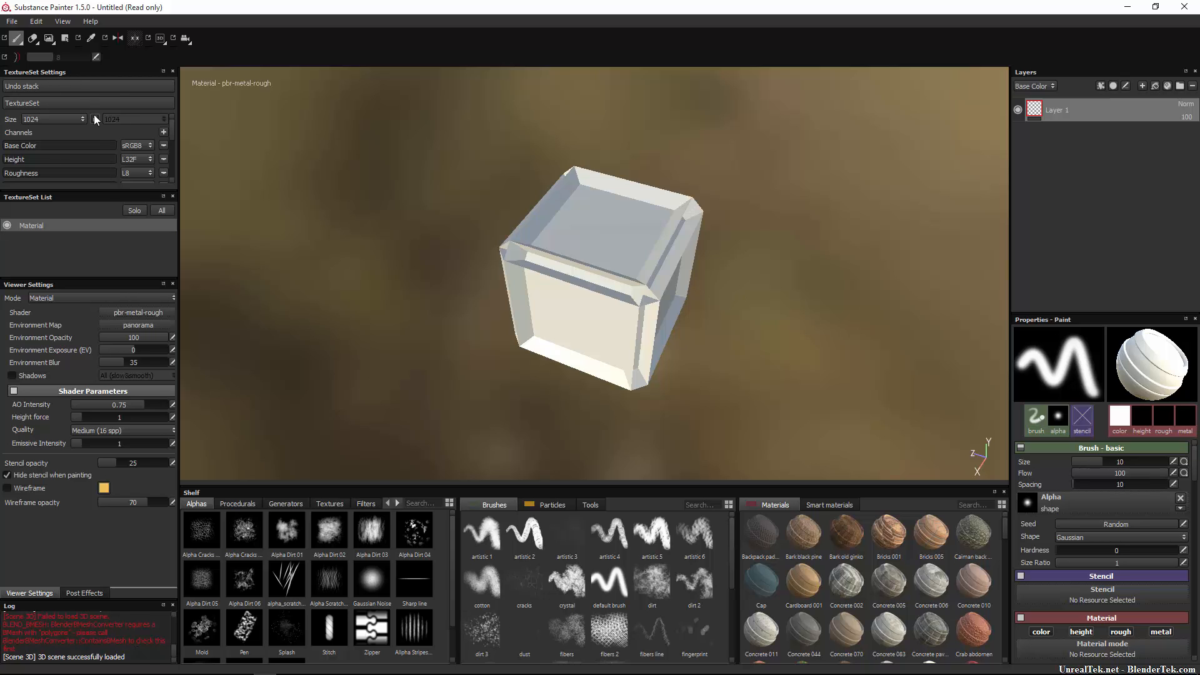
click(167, 132)
click(167, 132)
click(39, 122)
click(43, 129)
click(43, 123)
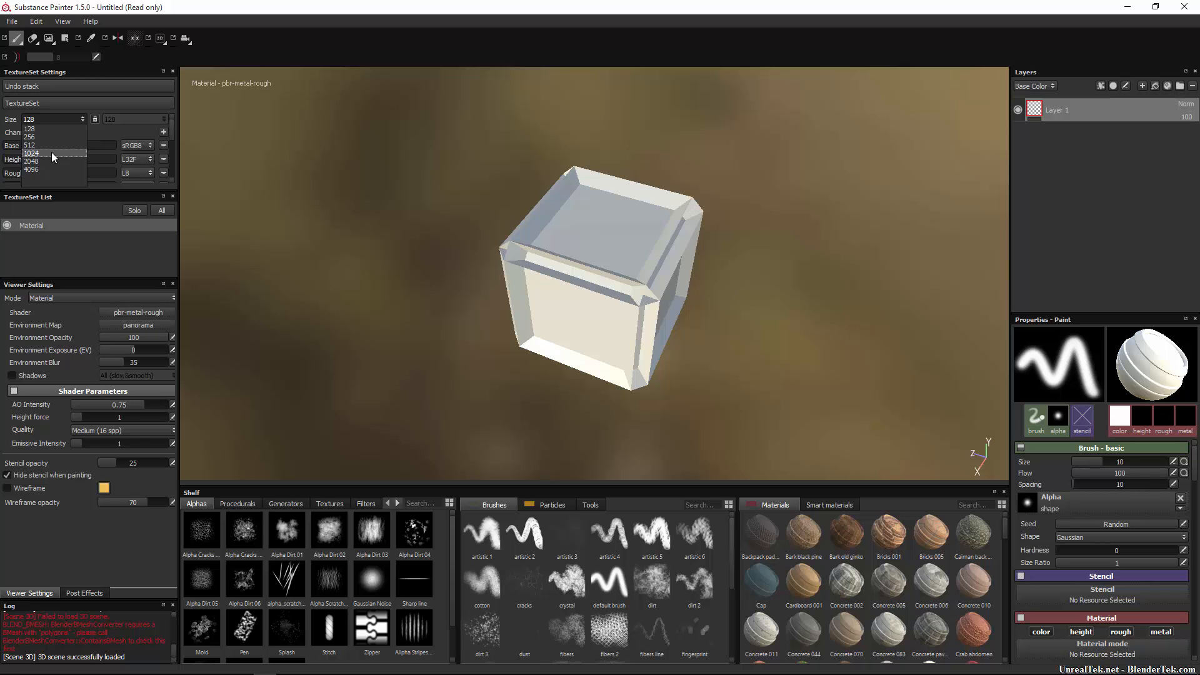
click(52, 153)
scroll(52, 154, down, 2)
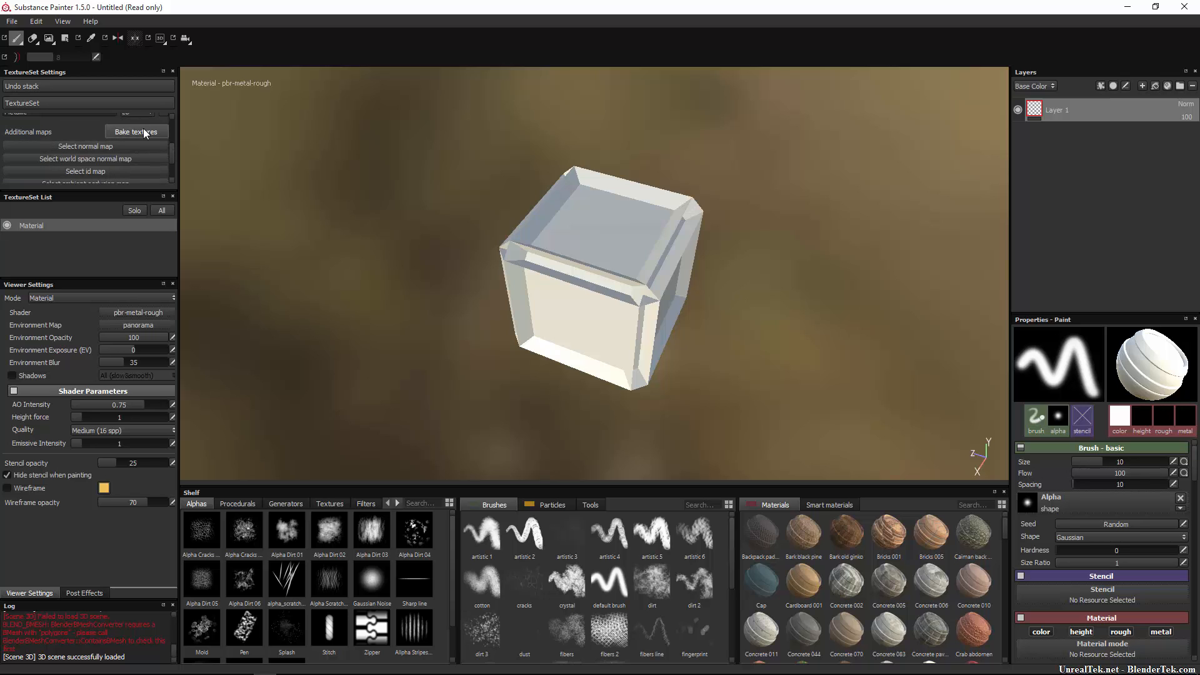
scroll(83, 168, up, 3)
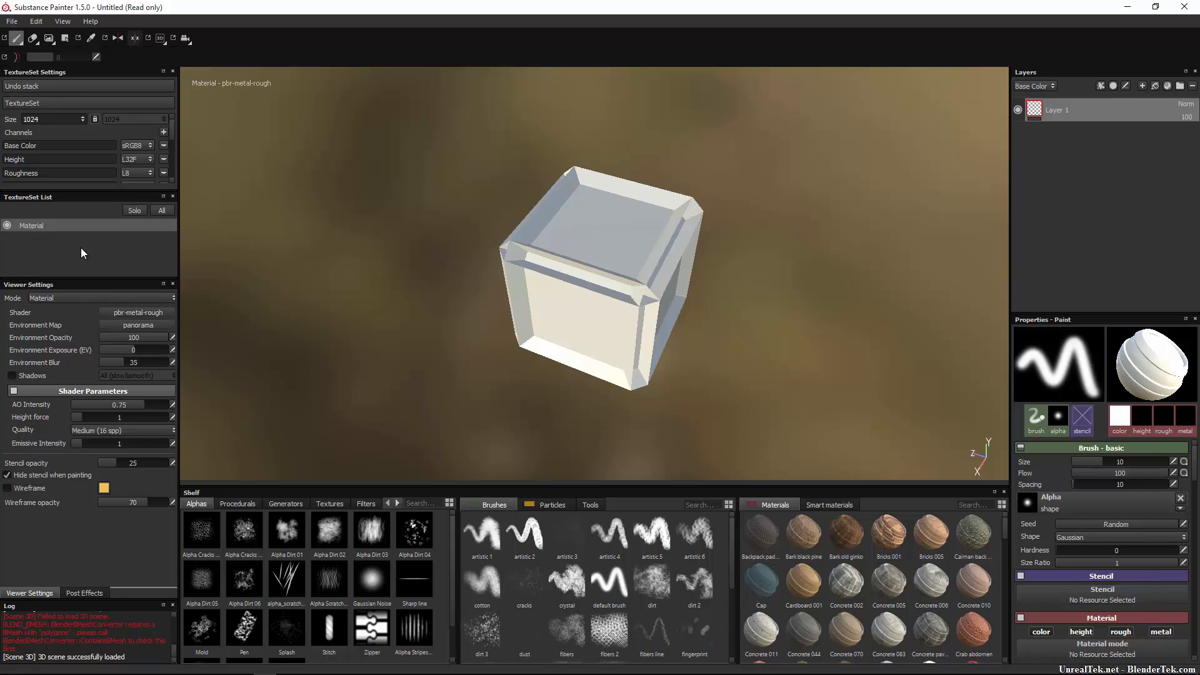
click(7, 226)
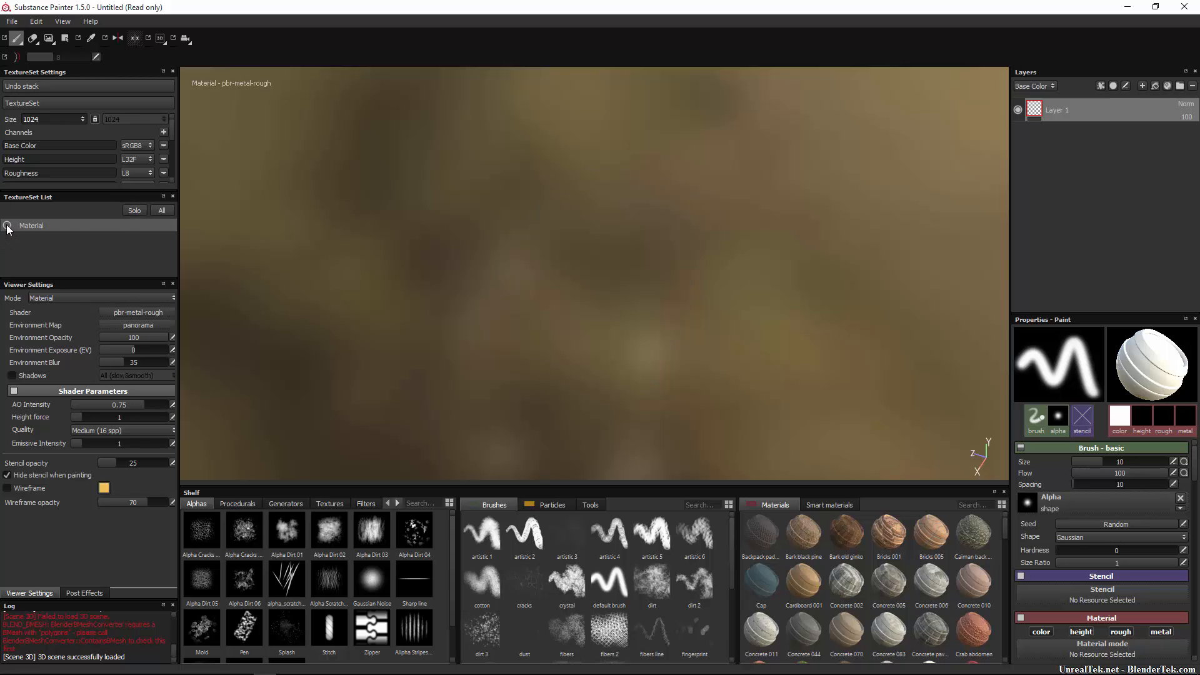
click(7, 226)
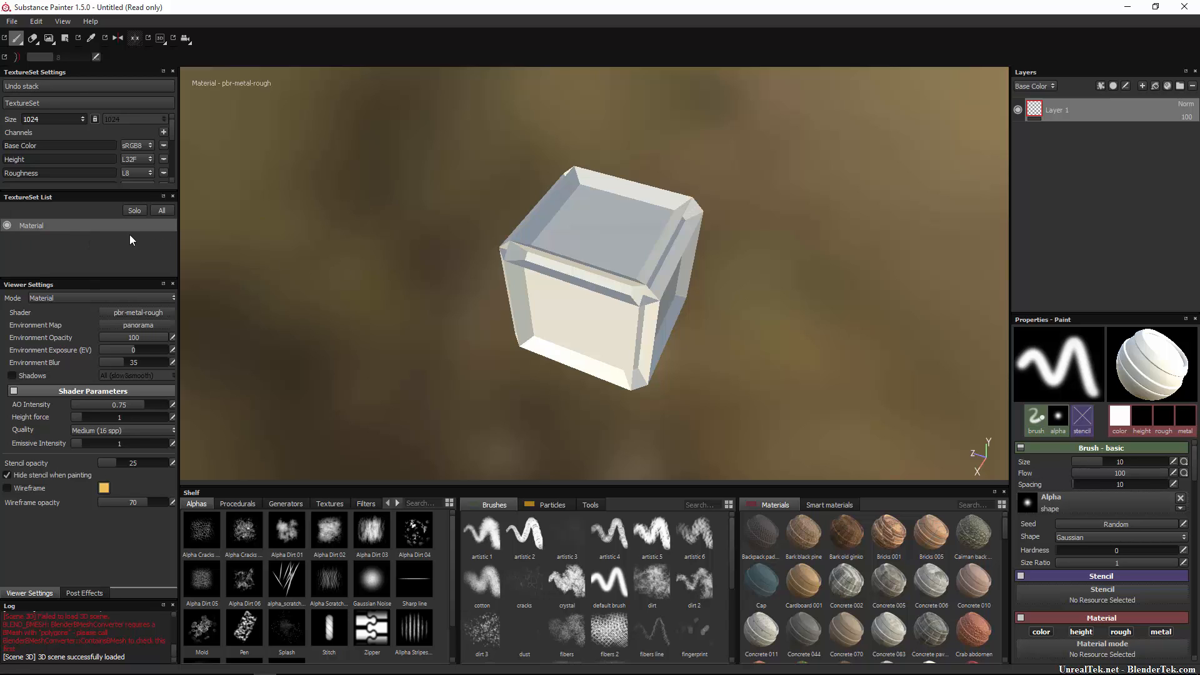
mouse_move(650, 235)
mouse_down()
mouse_move(728, 248)
mouse_move(578, 366)
mouse_move(550, 332)
mouse_move(612, 263)
mouse_move(501, 316)
mouse_up()
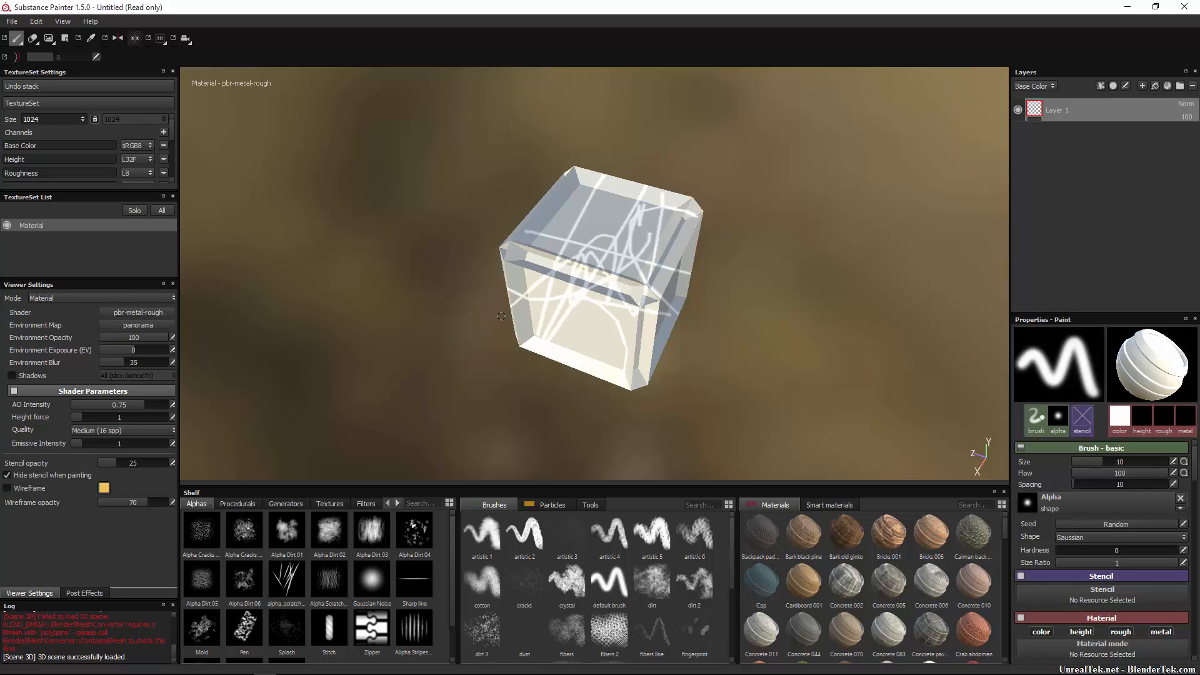
key(ctrl+z)
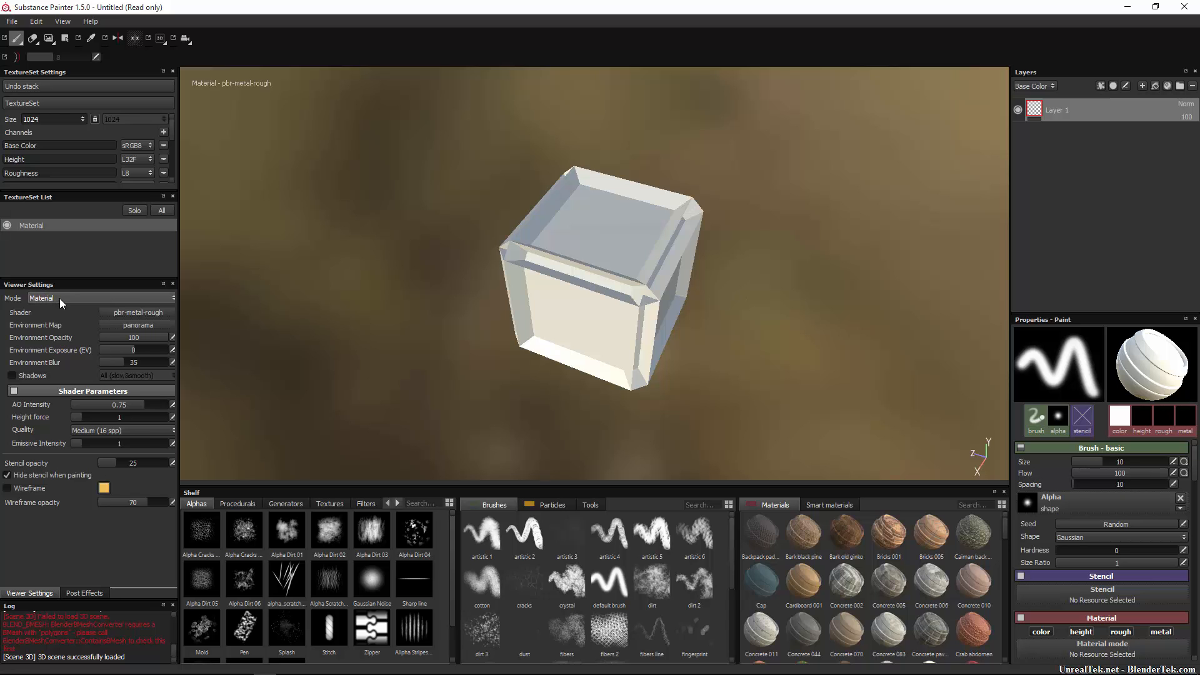
Try the toon viewport shader, then switch back to pbr-metal-rough.
click(141, 313)
click(192, 360)
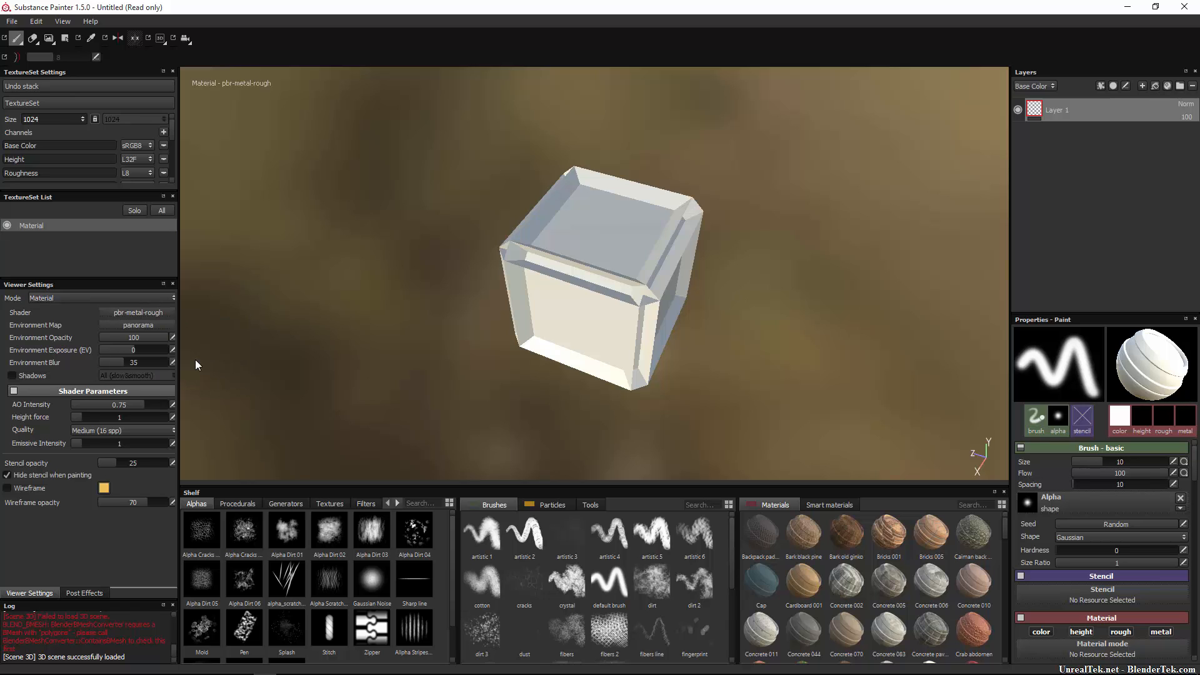
click(133, 313)
click(152, 328)
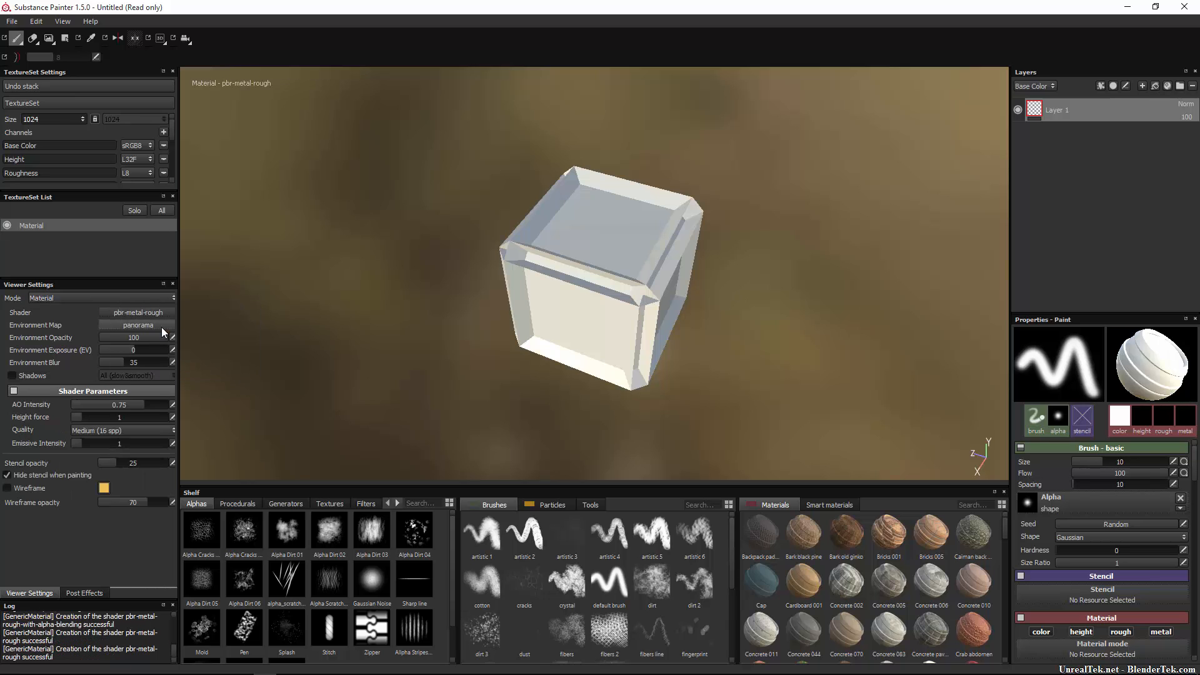
Test the panorama background opacity, then raise the environment exposure, with blur at 31.19.
click(131, 326)
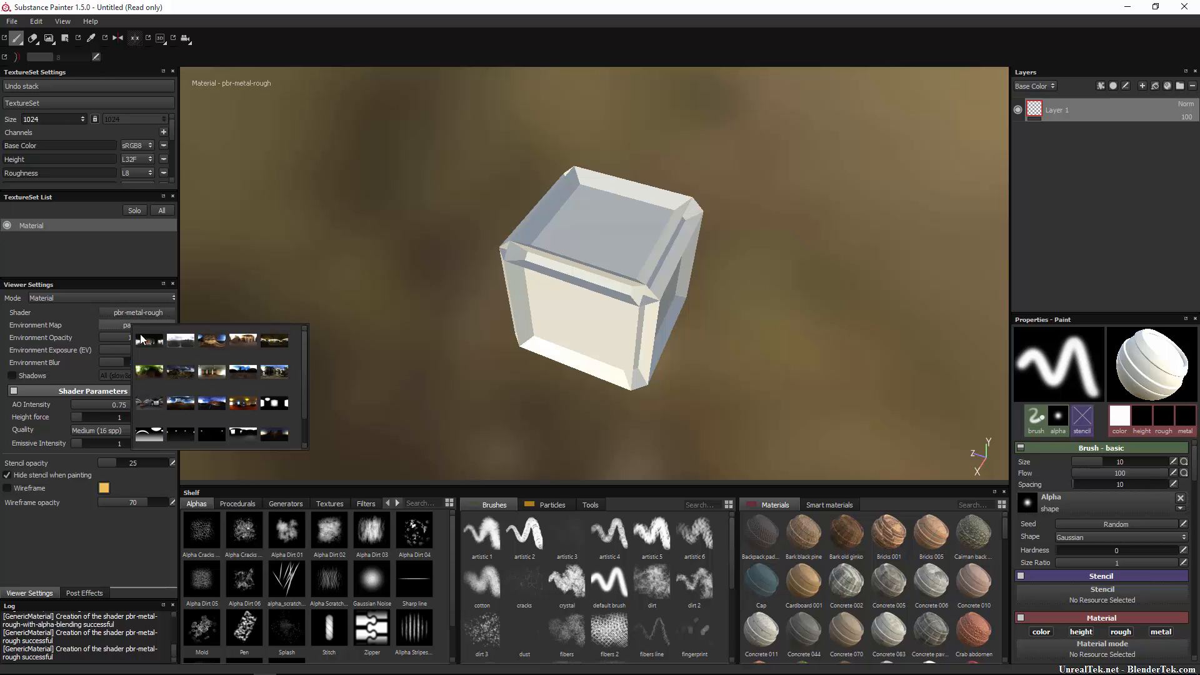
click(151, 340)
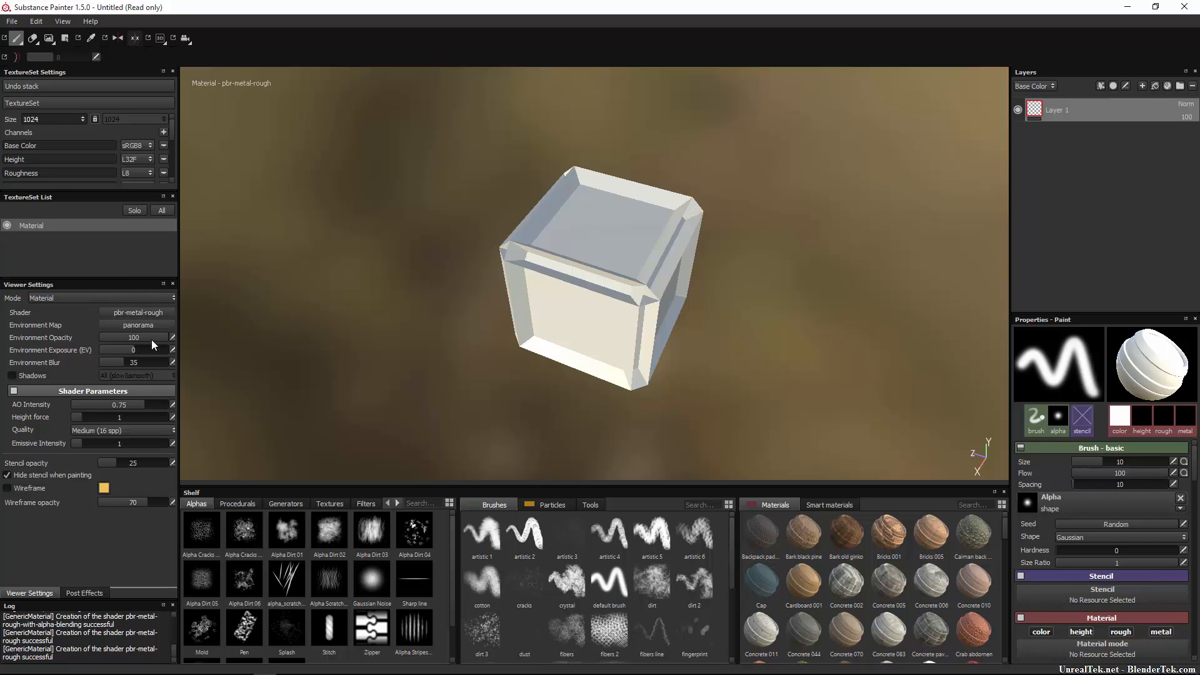
drag(144, 339, 87, 340)
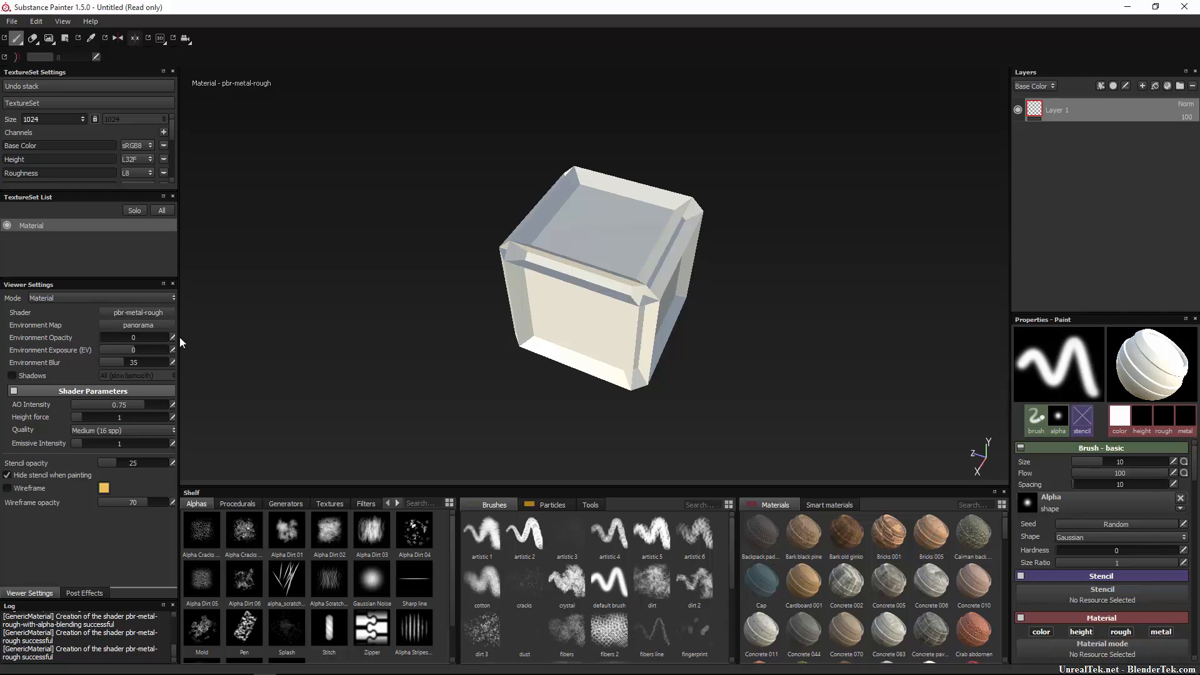
drag(179, 337, 39, 339)
drag(38, 335, 391, 365)
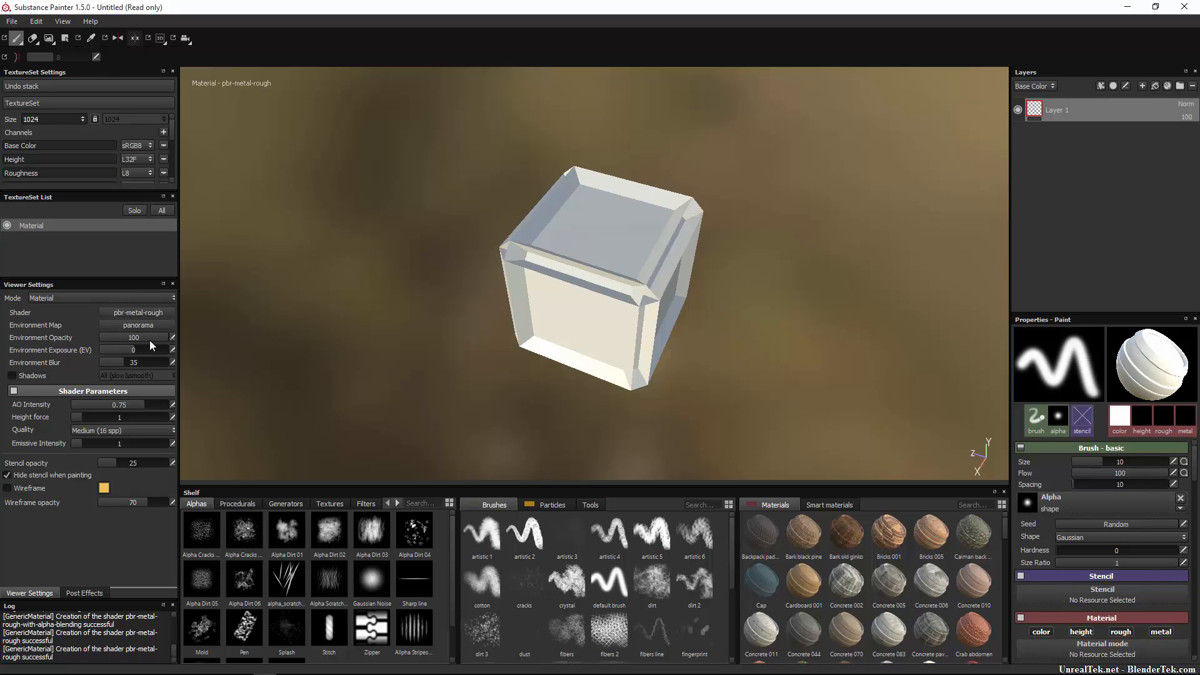
drag(148, 340, 235, 351)
mouse_move(122, 354)
mouse_down()
mouse_move(183, 380)
mouse_move(65, 373)
mouse_move(121, 376)
mouse_up()
Enable viewport shadows and try the fast contrasted and All (slow&smooth) modes.
click(12, 376)
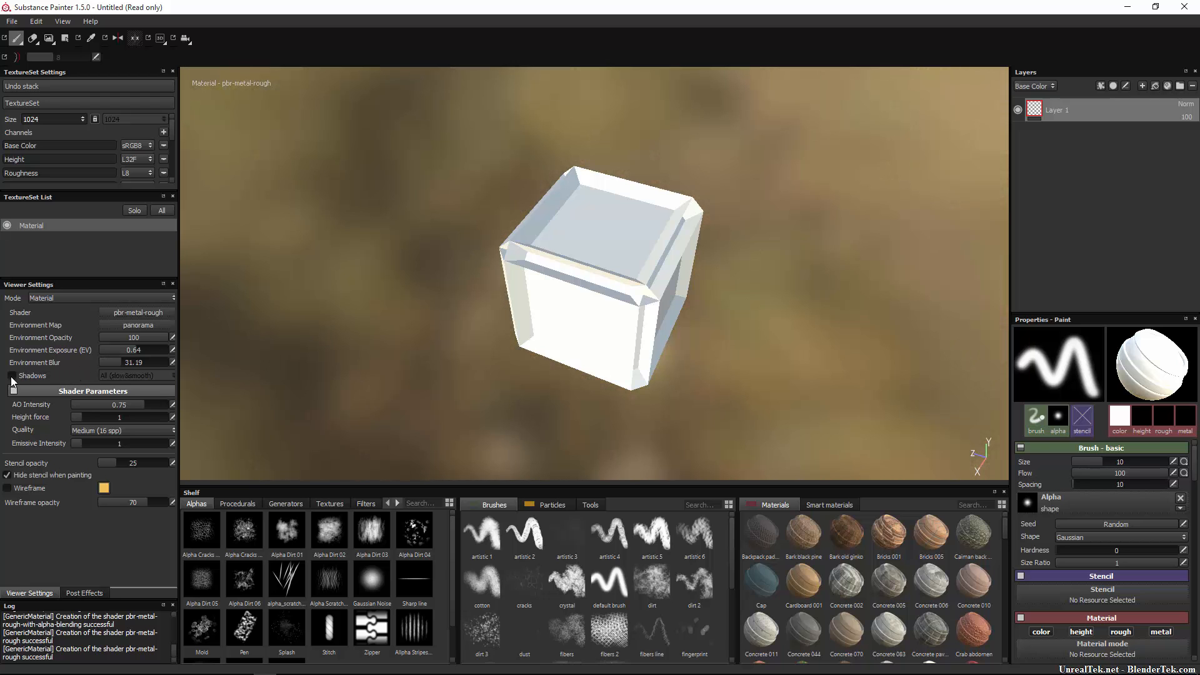
click(125, 376)
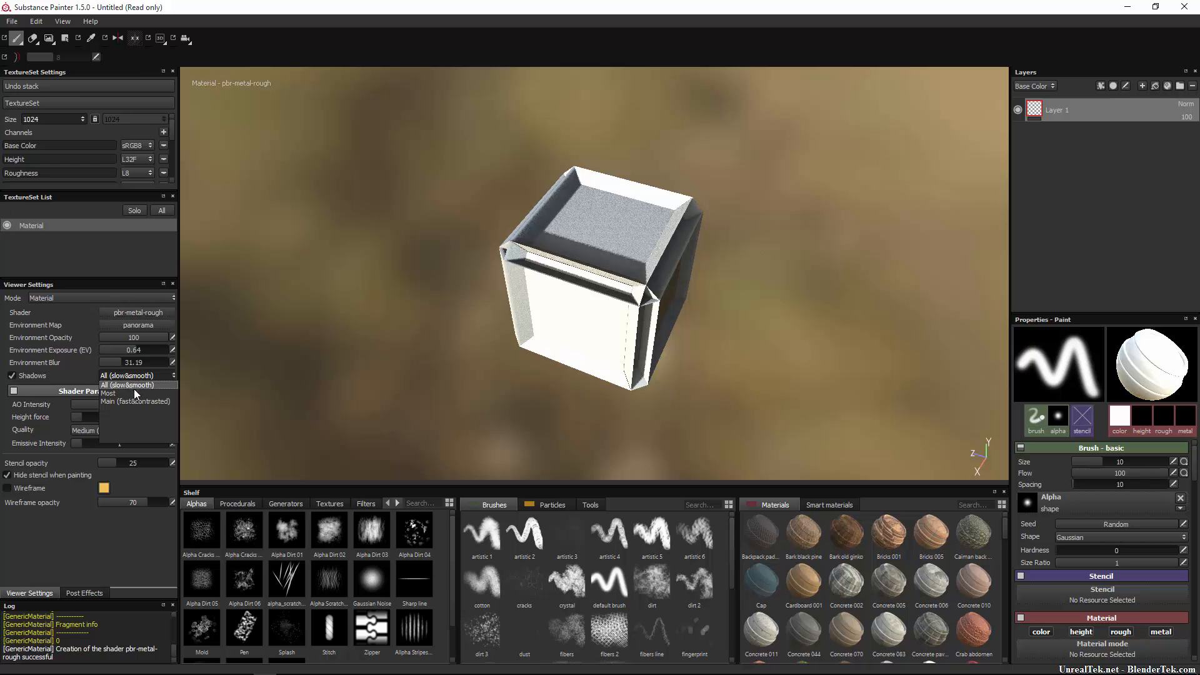
click(133, 389)
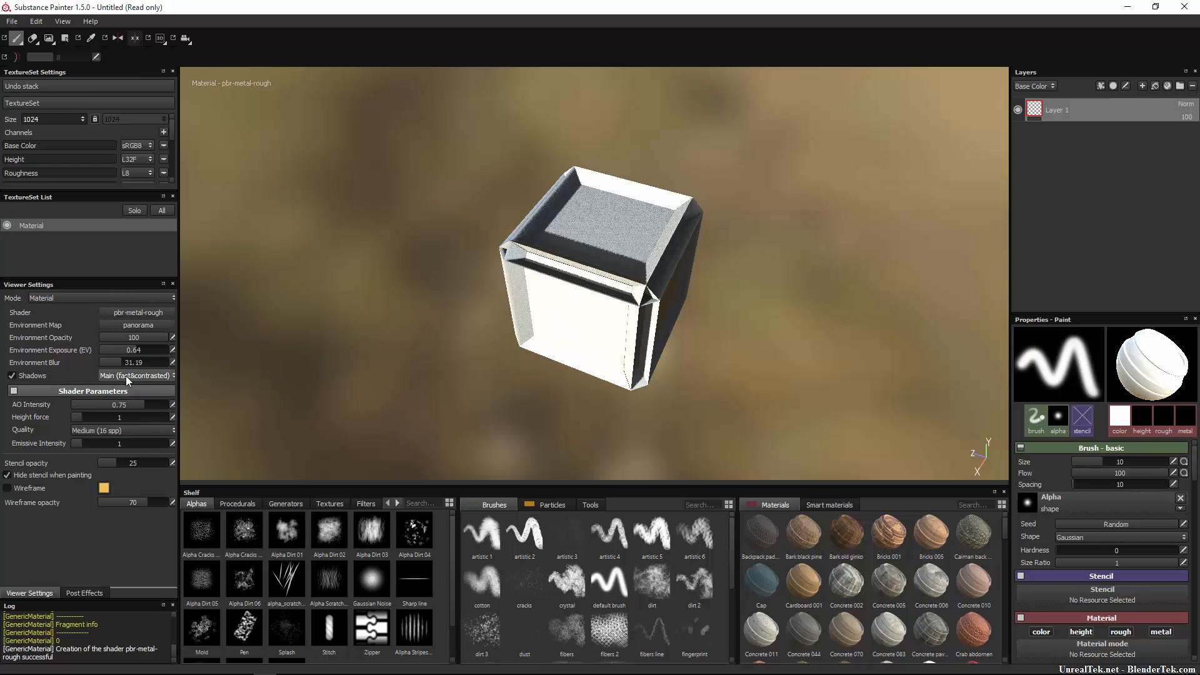
mouse_move(625, 256)
alt+mouse_down()
mouse_move(667, 269)
mouse_move(632, 242)
alt+mouse_up()
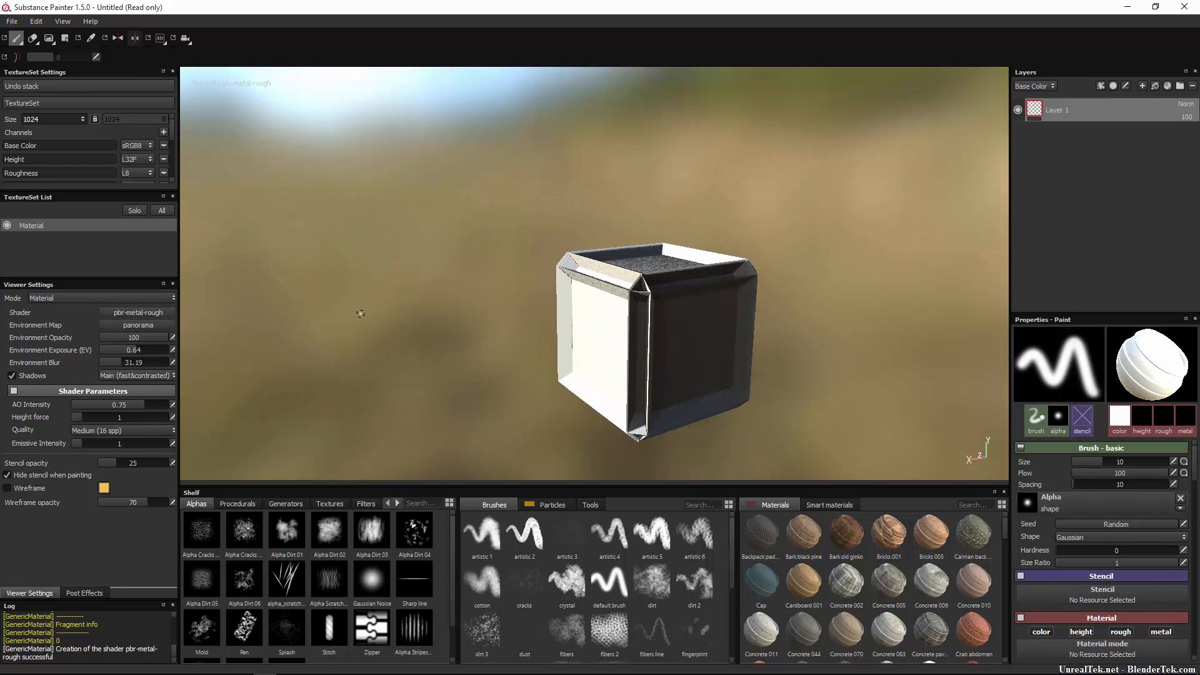
click(139, 376)
click(144, 388)
alt+drag(494, 309, 576, 343)
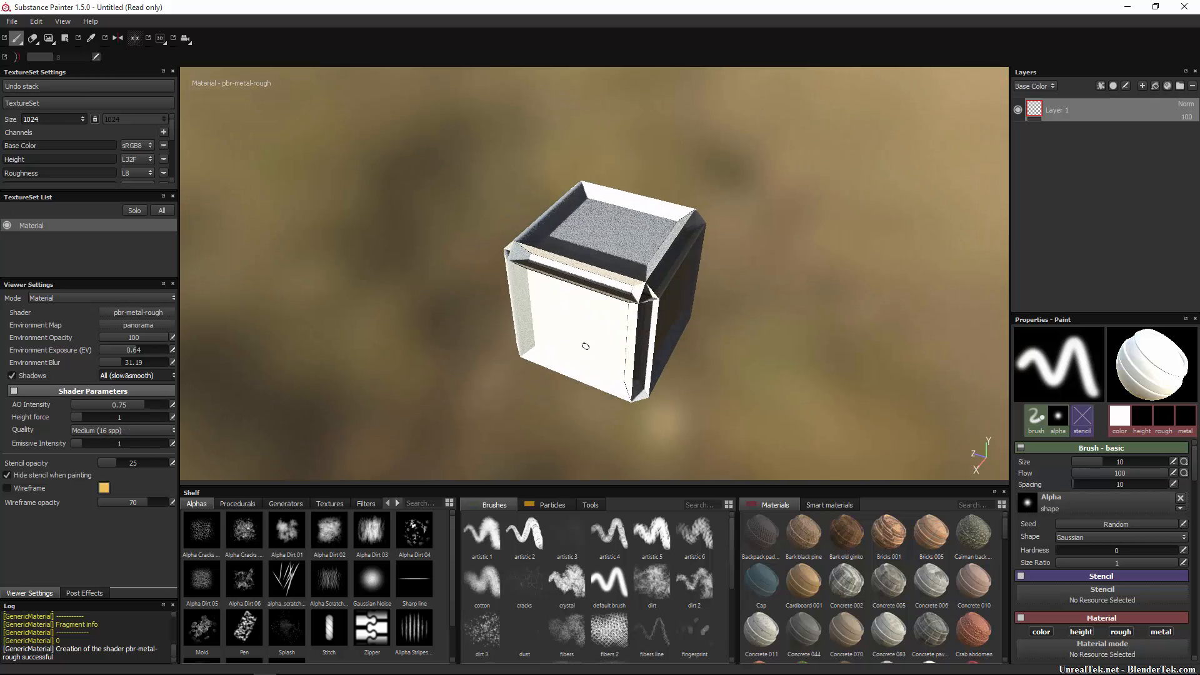
Turn shadows off, lower AO intensity to 0.68 and raise height force to 10.
click(11, 375)
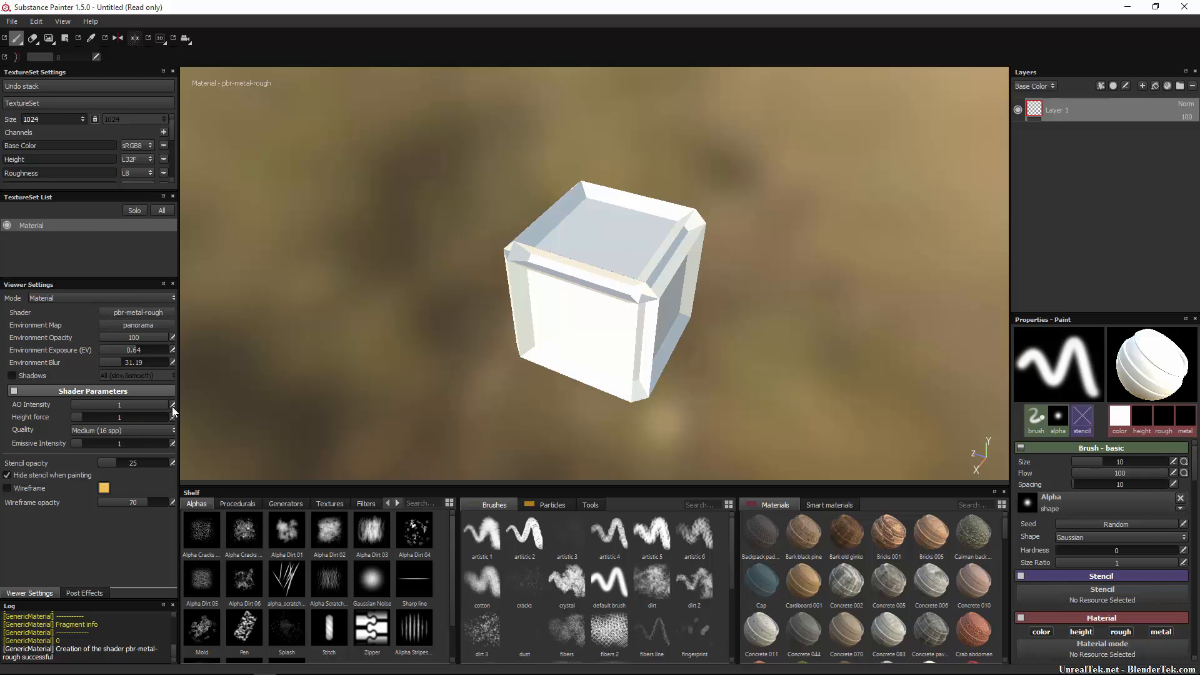
drag(150, 405, 34, 415)
drag(135, 421, 193, 414)
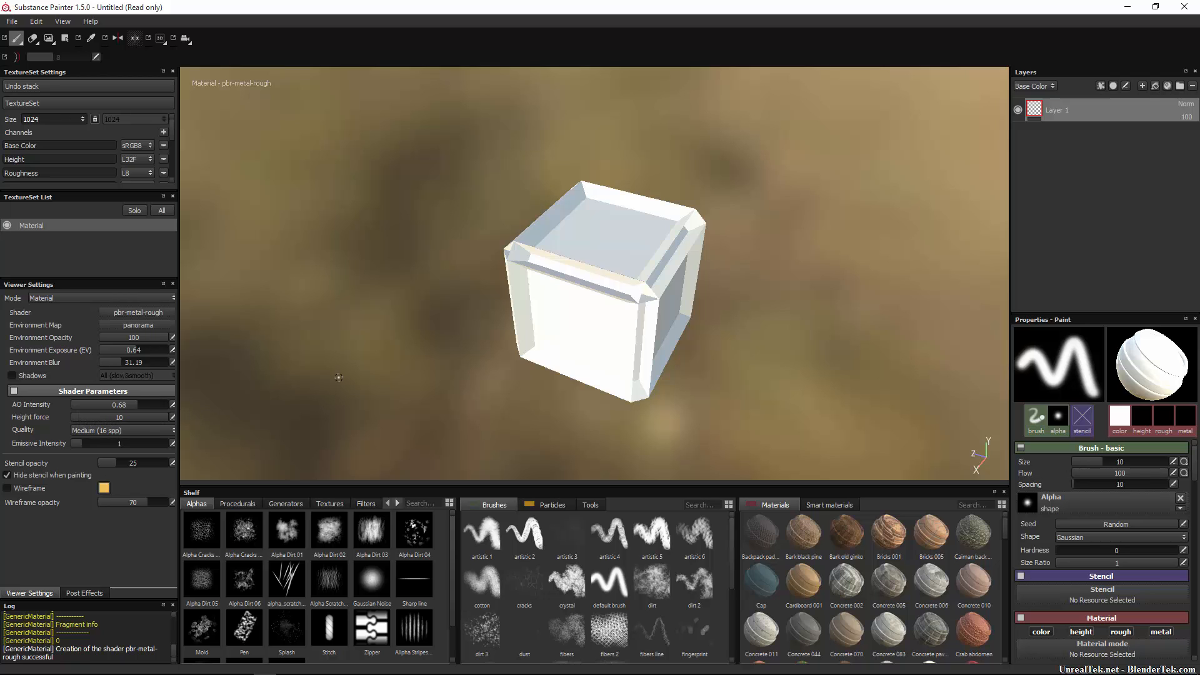
Raise the brush height, paint a raised stroke on the cube's front, and set height force to 4.36.
click(1146, 415)
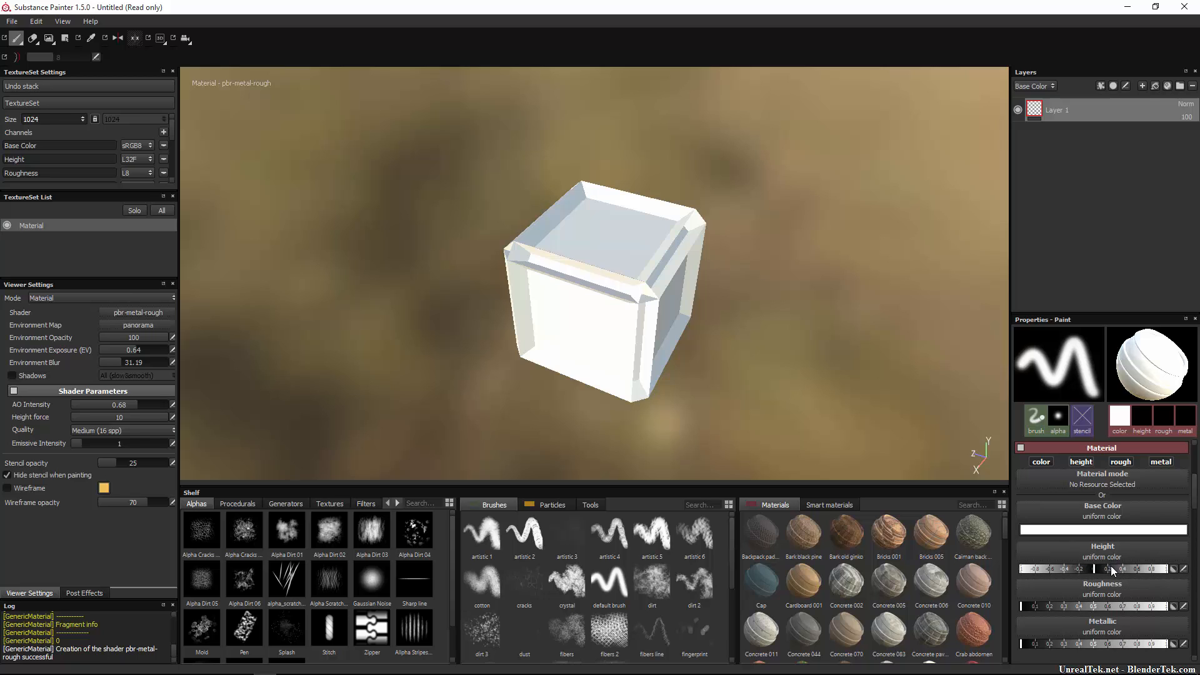
drag(1111, 565, 1142, 571)
mouse_move(580, 332)
mouse_down()
mouse_move(614, 263)
mouse_move(586, 327)
mouse_move(595, 281)
mouse_up()
mouse_move(651, 292)
alt+right_down()
mouse_move(692, 291)
mouse_move(492, 305)
alt+right_up()
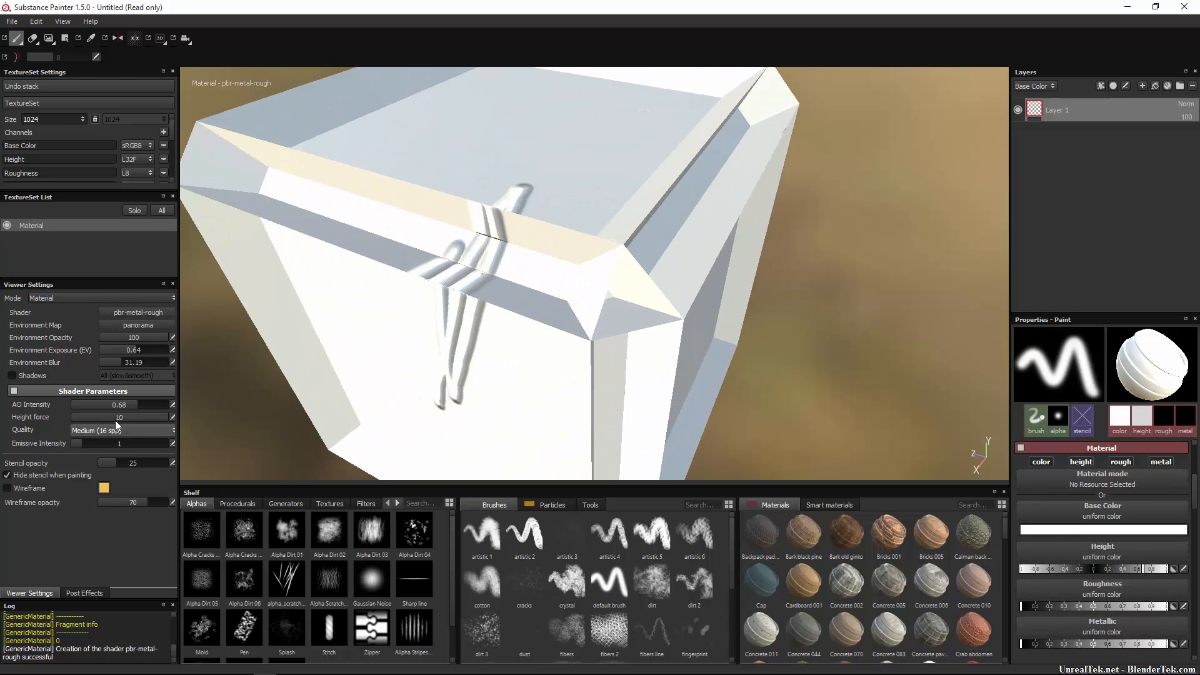
mouse_move(138, 417)
mouse_down()
mouse_move(45, 416)
mouse_move(200, 418)
mouse_move(91, 416)
mouse_move(185, 409)
mouse_move(115, 414)
mouse_up()
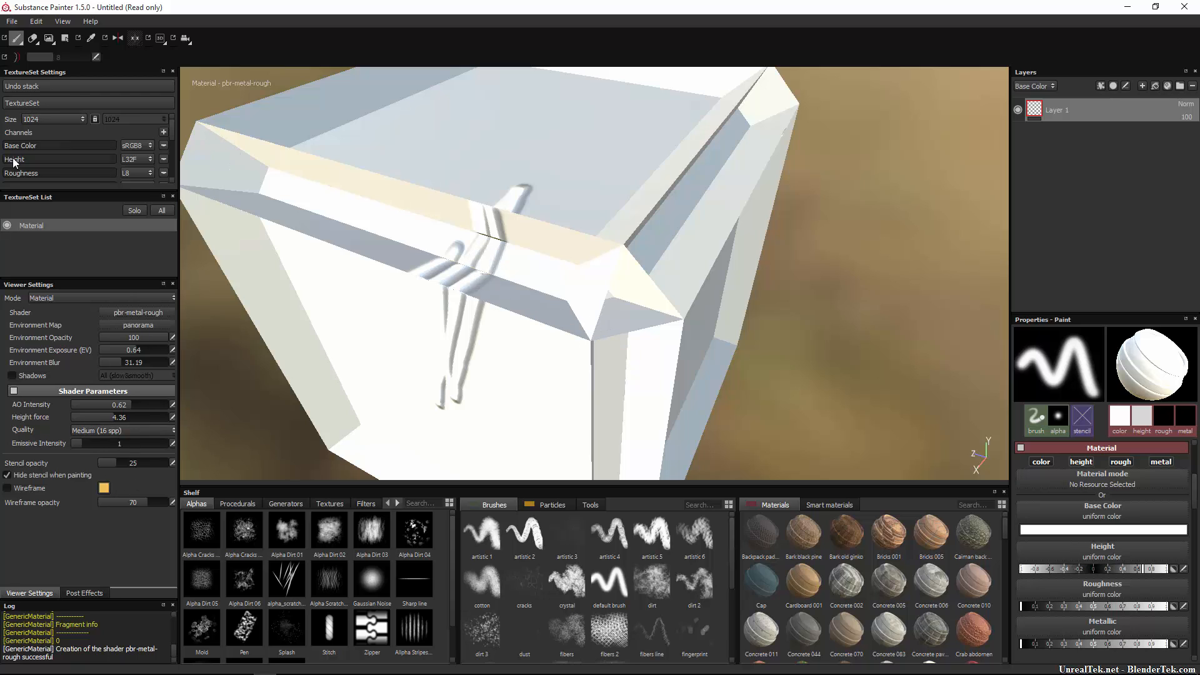
Try High and Low render quality, then set it back to Medium (16 spp).
click(126, 432)
click(98, 458)
click(111, 430)
click(102, 438)
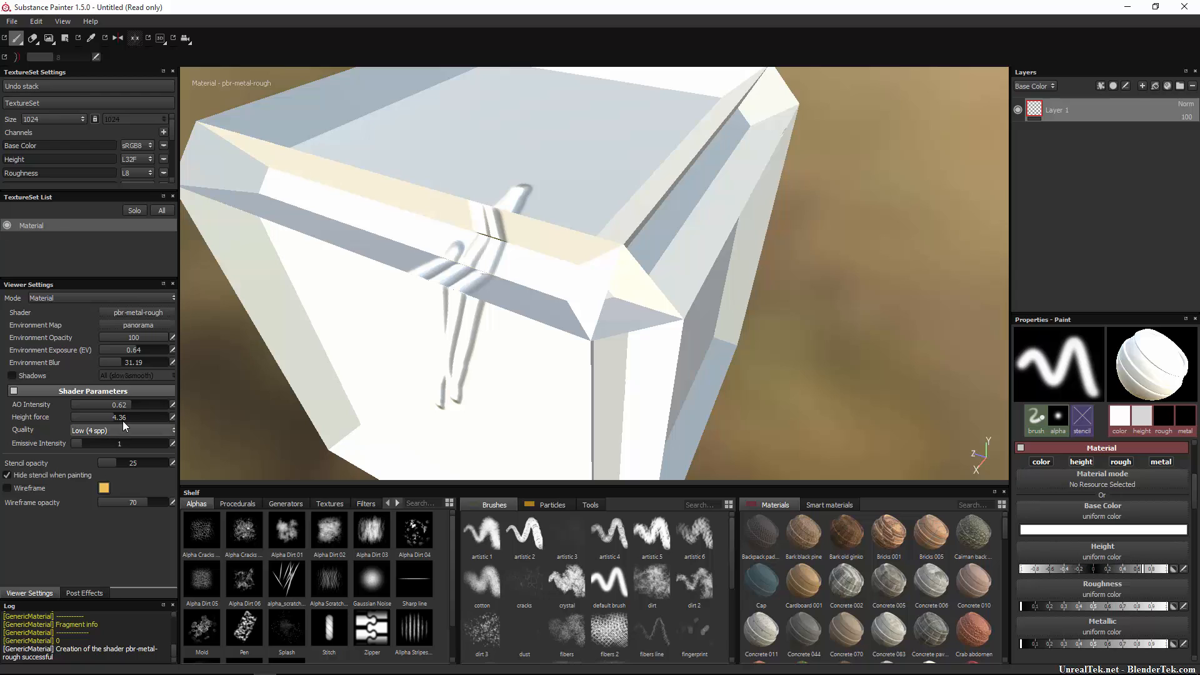
click(122, 430)
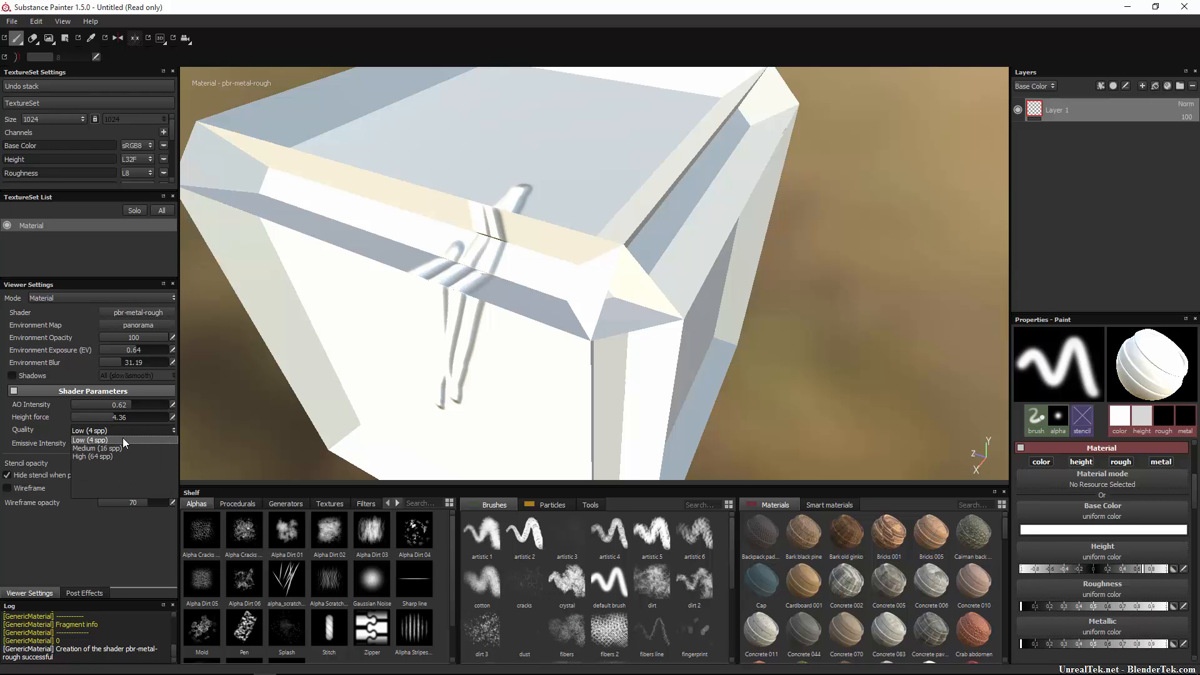
click(122, 448)
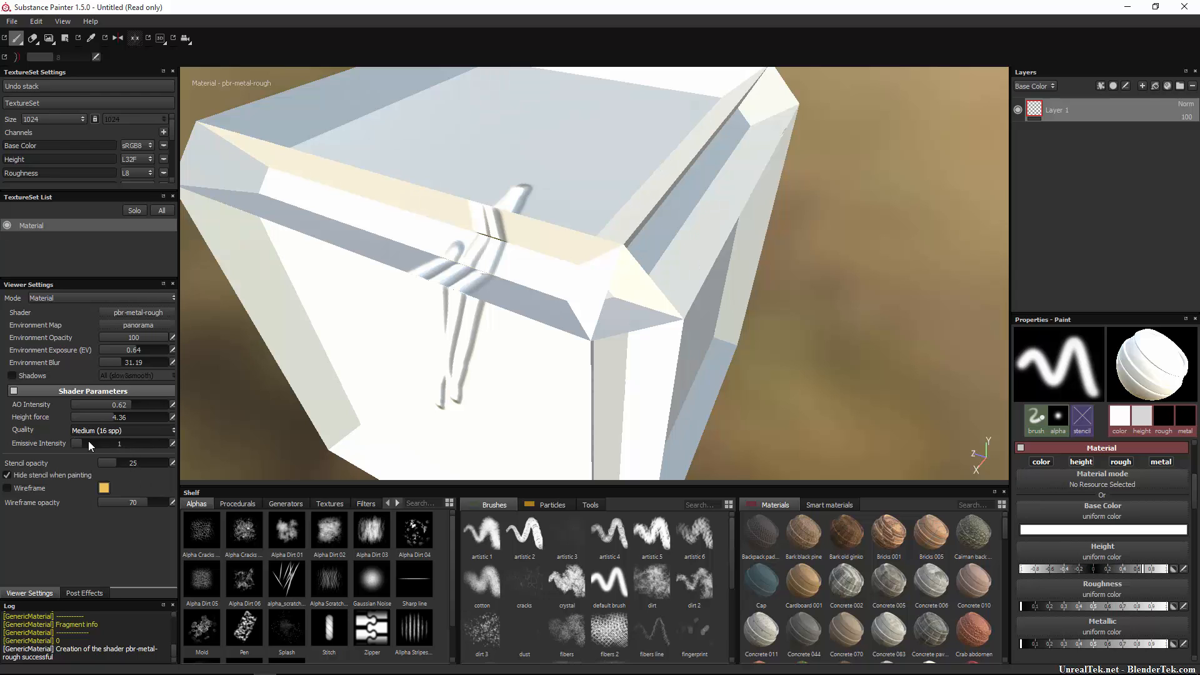
Add an Emissive channel to the texture set.
click(164, 132)
click(201, 192)
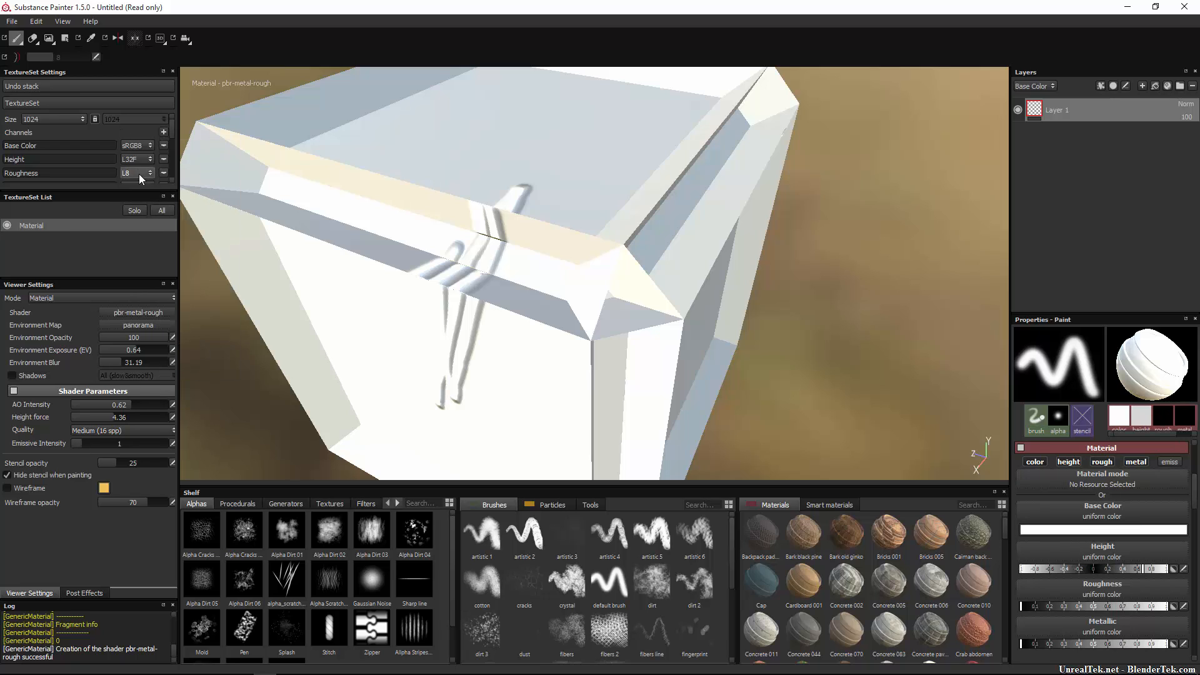
scroll(139, 174, down, 3)
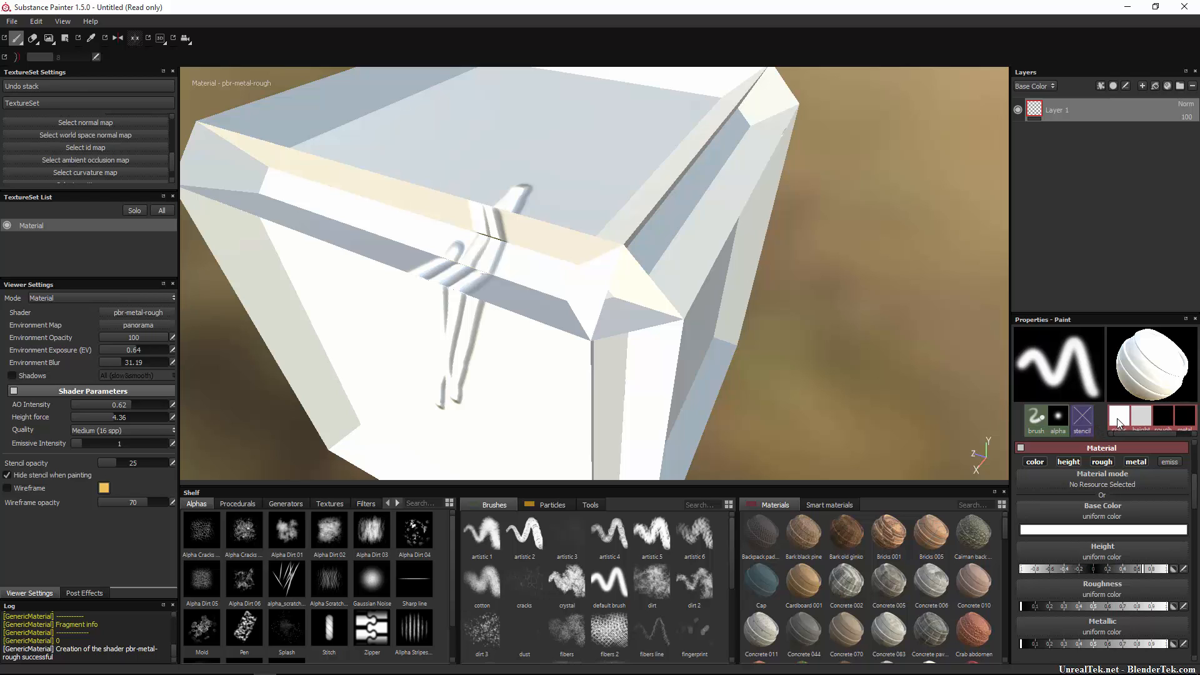
Set the base colour to red and paint a stroke across the cube's front edge.
click(1103, 529)
click(1117, 486)
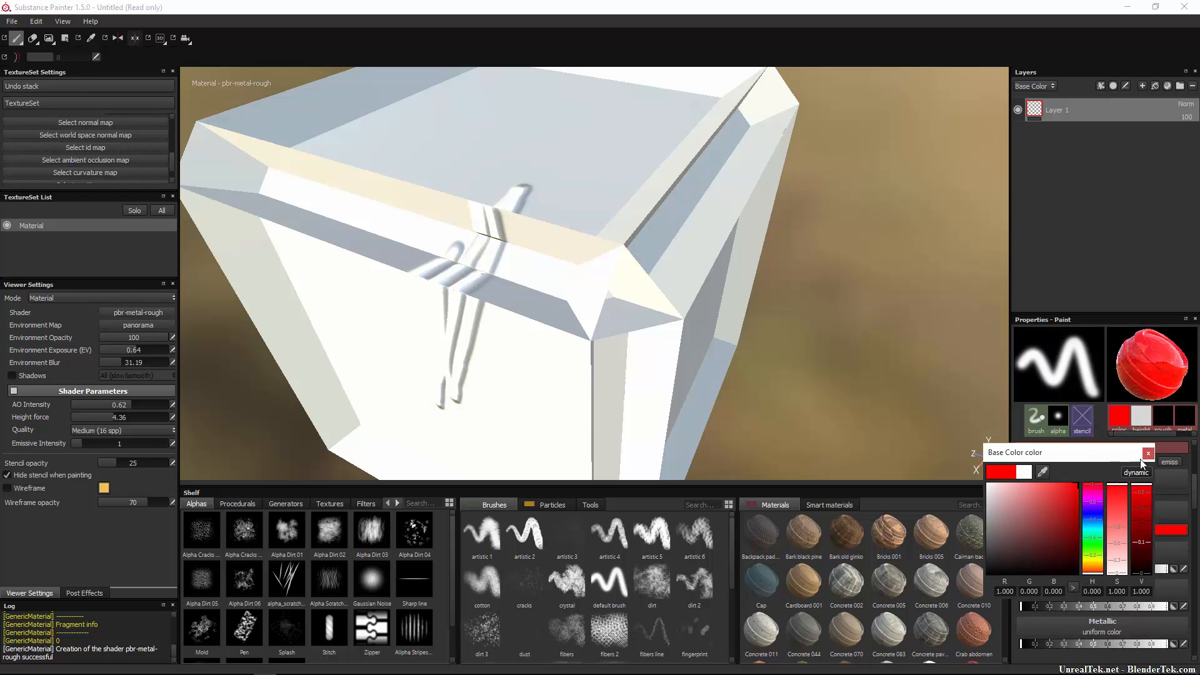
click(1148, 453)
mouse_move(492, 324)
mouse_down()
mouse_move(622, 309)
mouse_move(615, 268)
mouse_move(563, 300)
mouse_move(447, 443)
mouse_up()
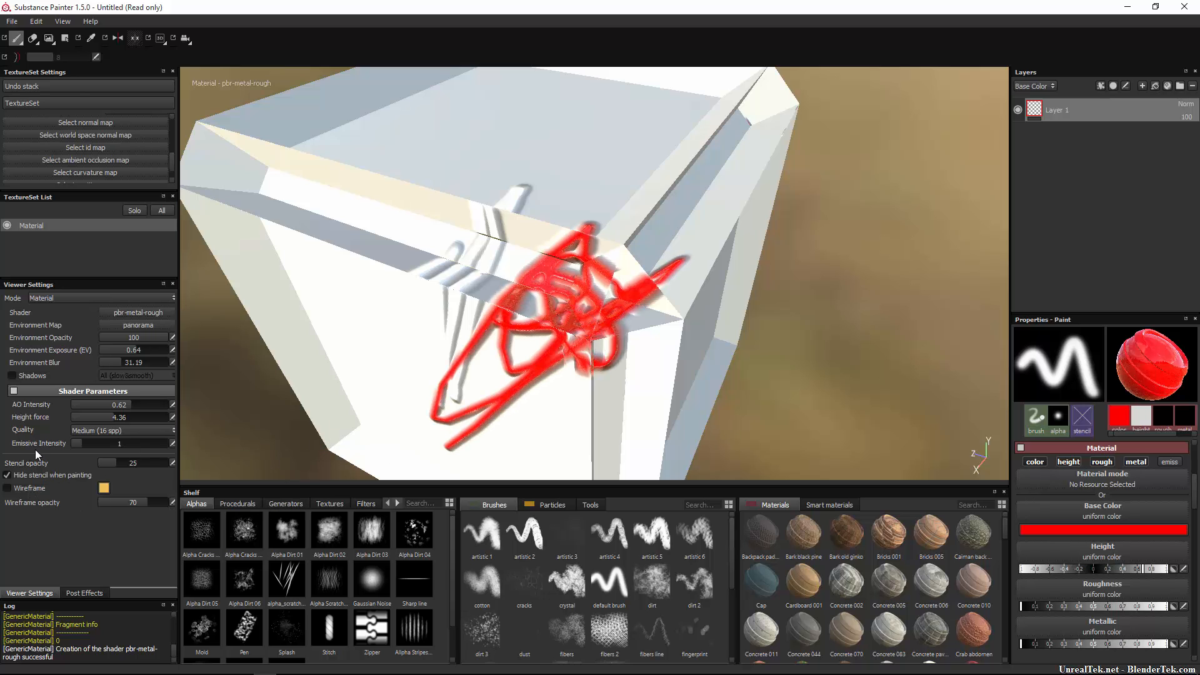
Raise emissive intensity to 10.
drag(80, 444, 281, 456)
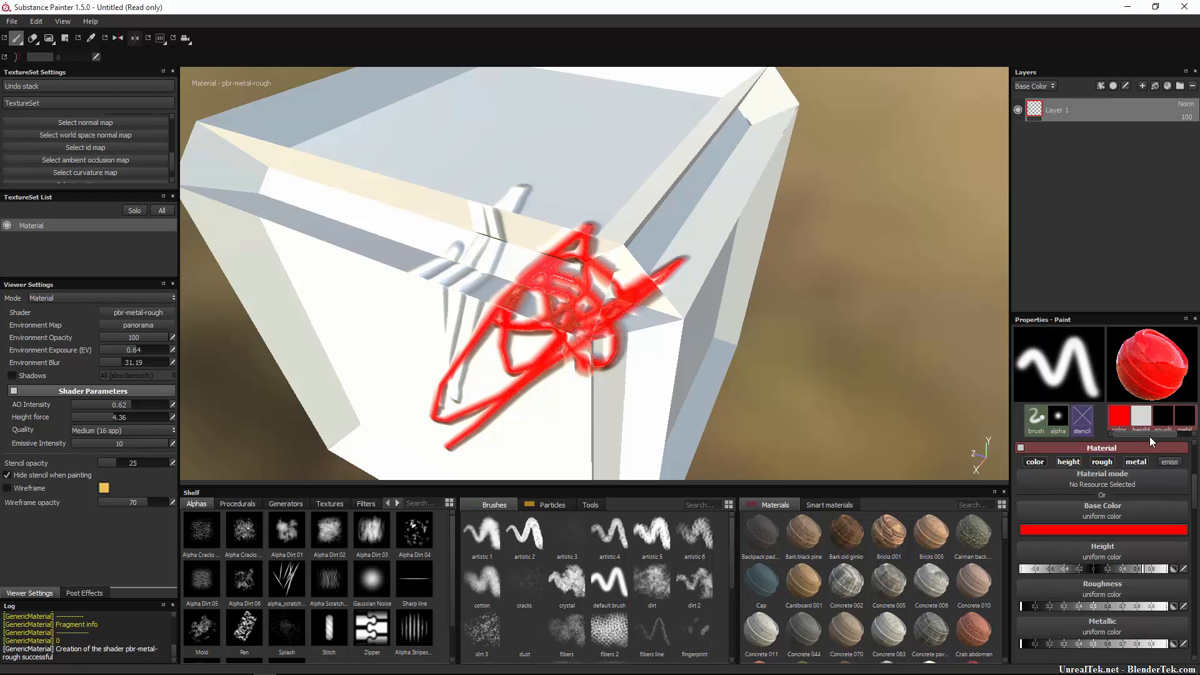
drag(1149, 436, 1196, 428)
scroll(1128, 563, down, 4)
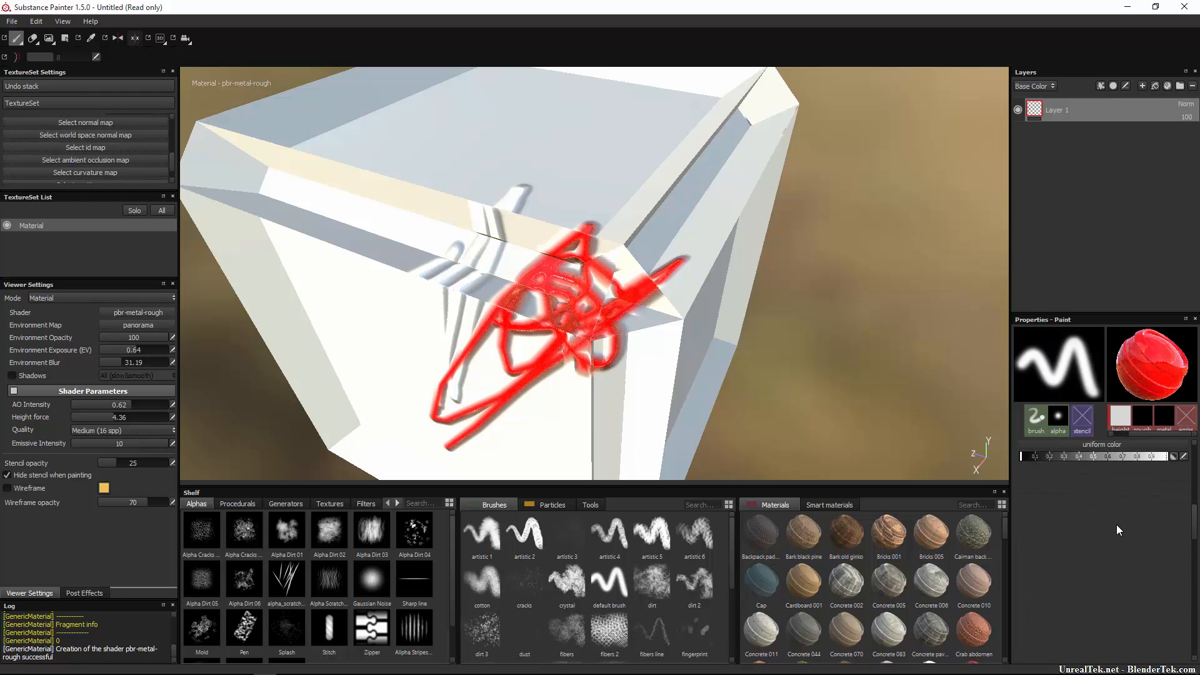
scroll(1152, 491, up, 4)
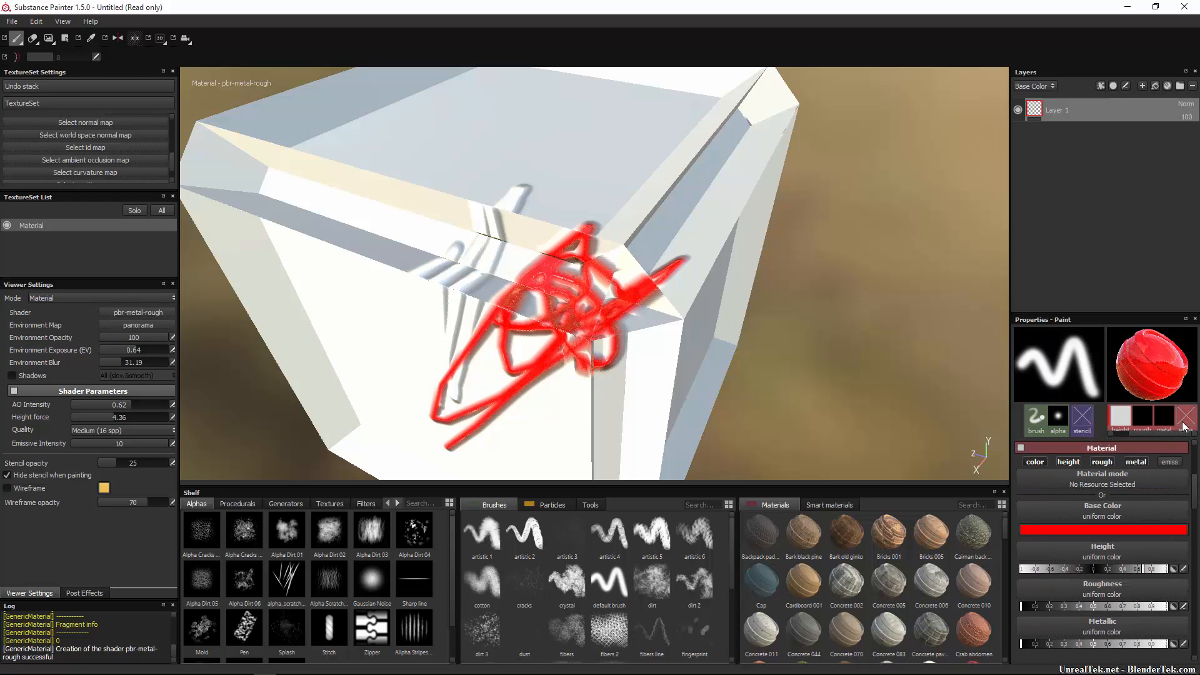
scroll(1150, 500, down, 4)
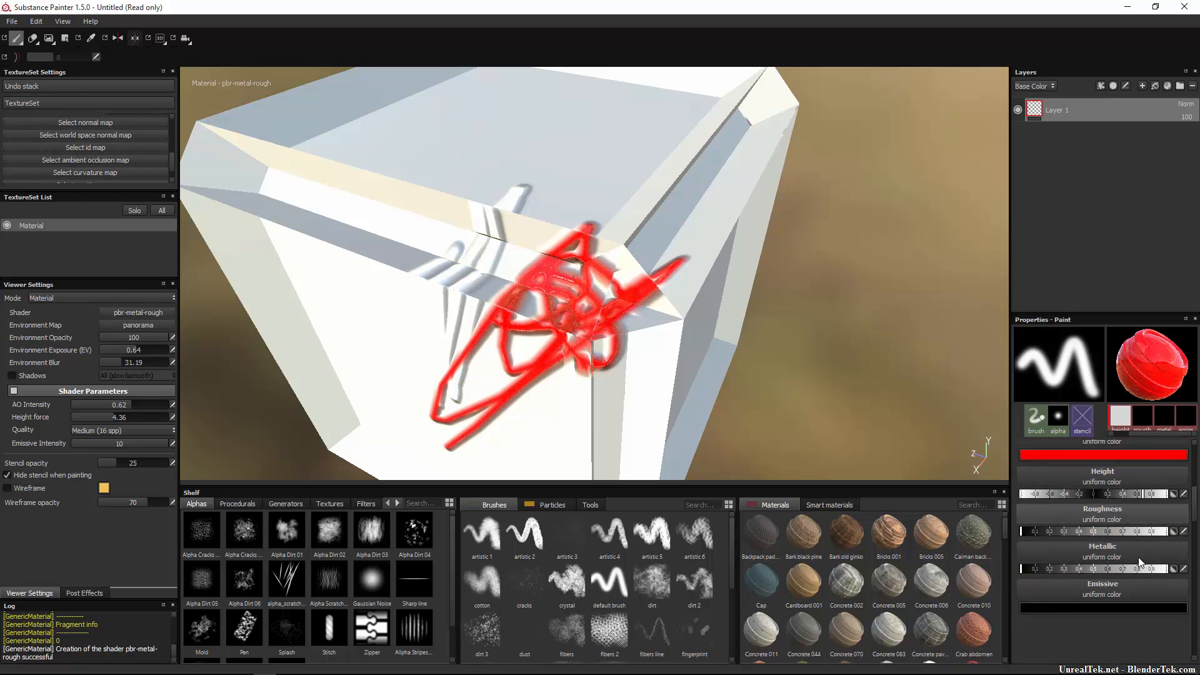
Make the emissive colour red, scribble more red paint on the cube, and drop emissive intensity to 0.
click(1116, 520)
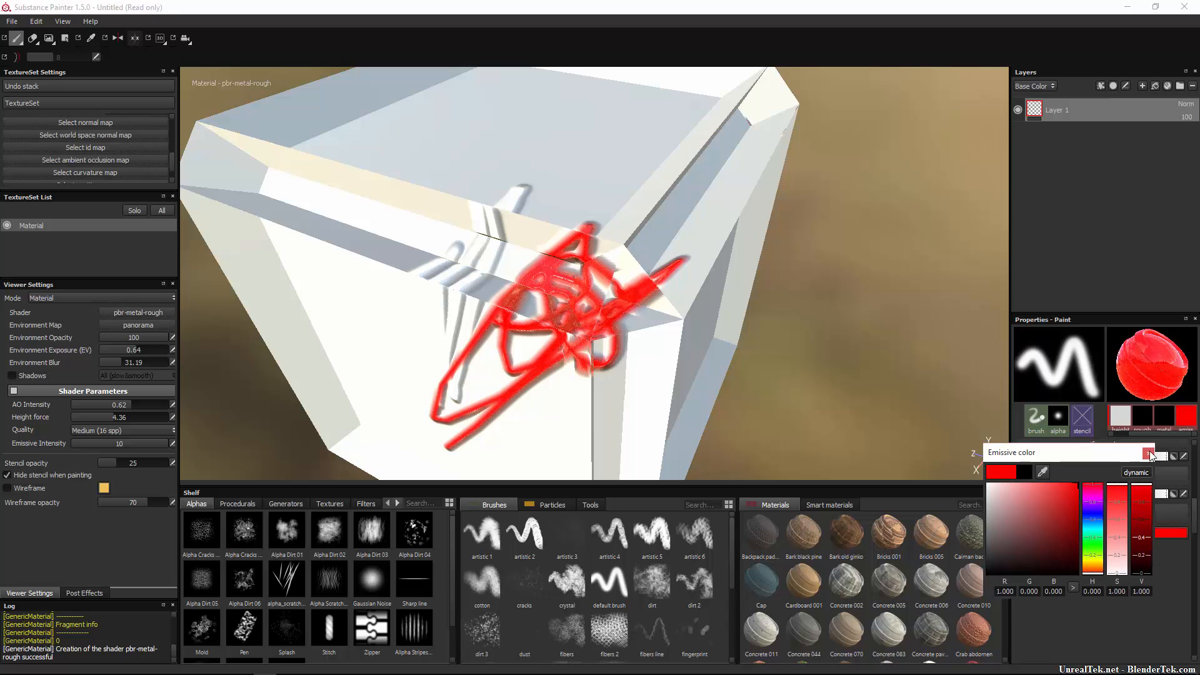
mouse_move(566, 327)
mouse_down()
mouse_move(494, 312)
mouse_move(513, 369)
mouse_move(563, 262)
mouse_move(539, 271)
mouse_move(490, 219)
mouse_move(528, 231)
mouse_up()
drag(122, 441, 29, 445)
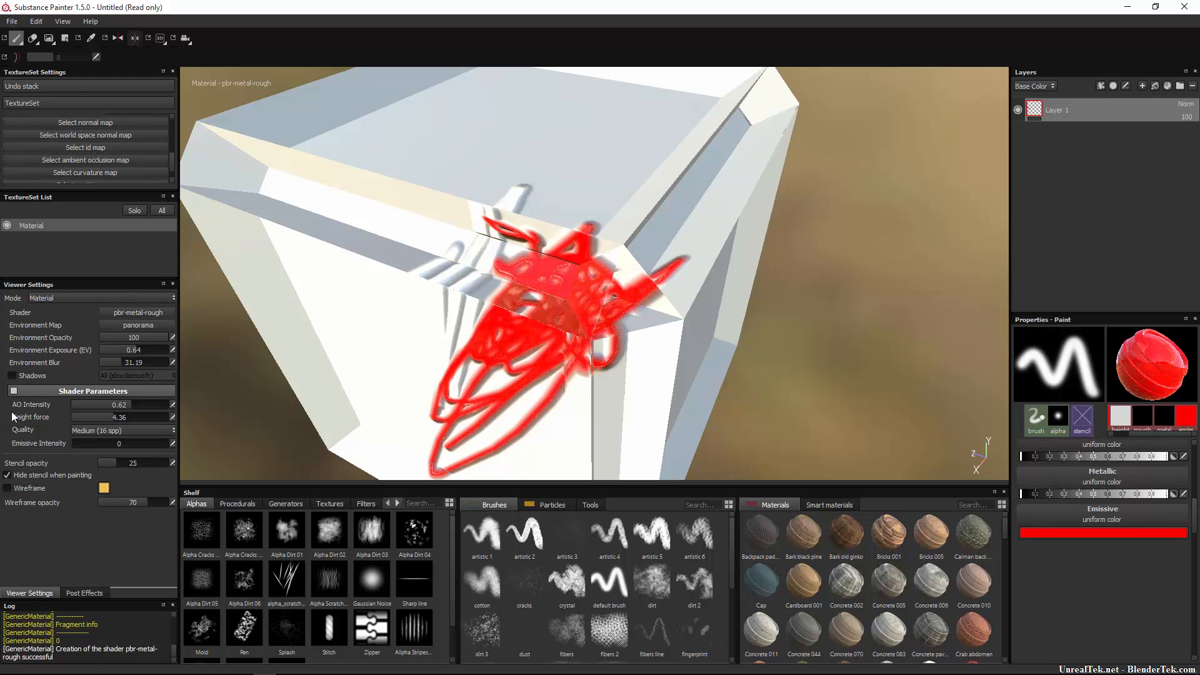
Turn on the wireframe with opacity 0, and glance at Post Effects before returning to Viewer Settings.
click(24, 489)
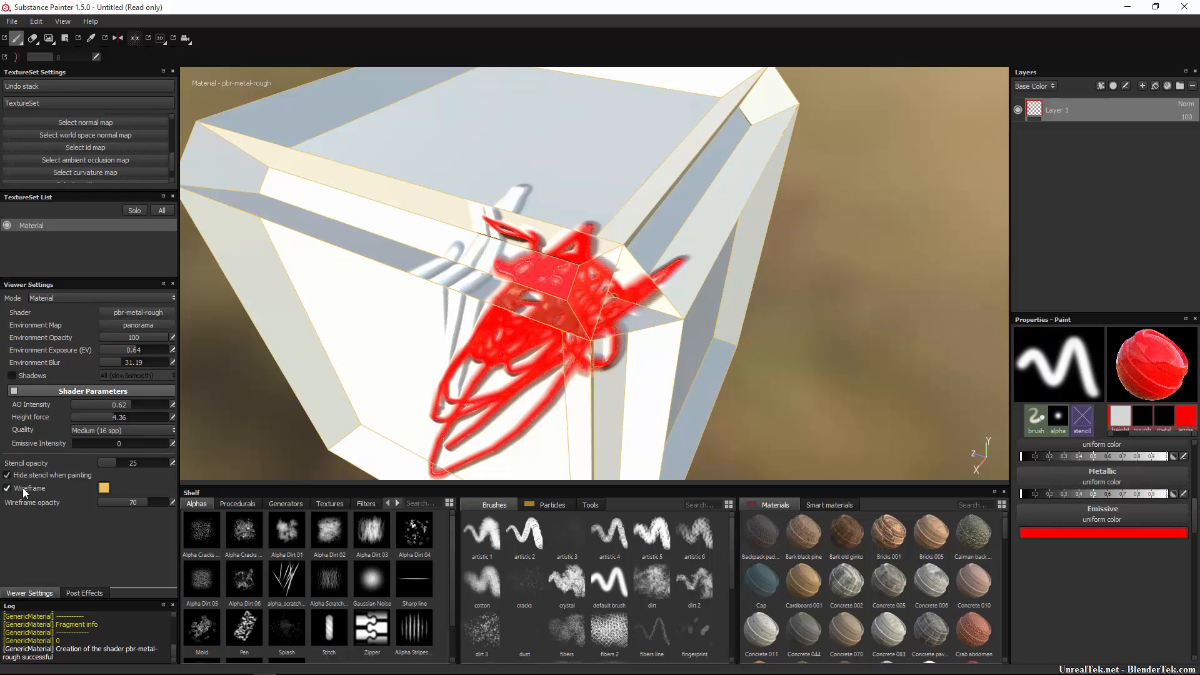
drag(130, 502, 94, 501)
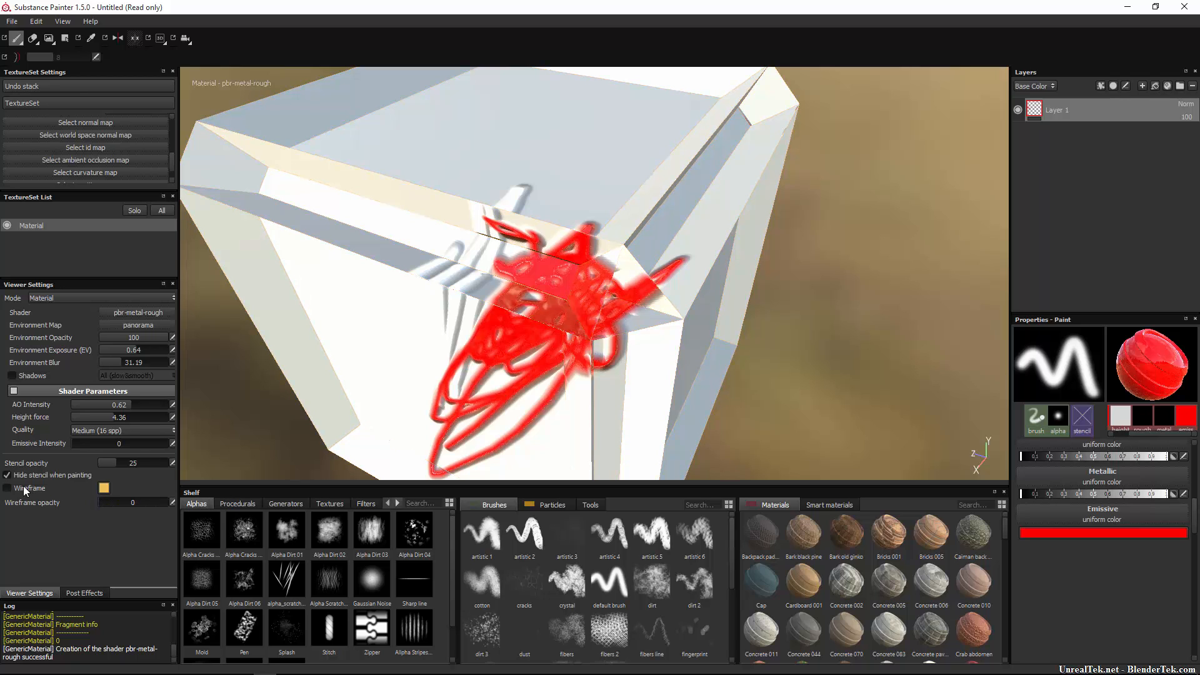
click(83, 593)
click(40, 592)
Browse the procedural, generator, particle and tool shelf tabs, ending on Alphas and Brushes.
click(234, 505)
click(281, 504)
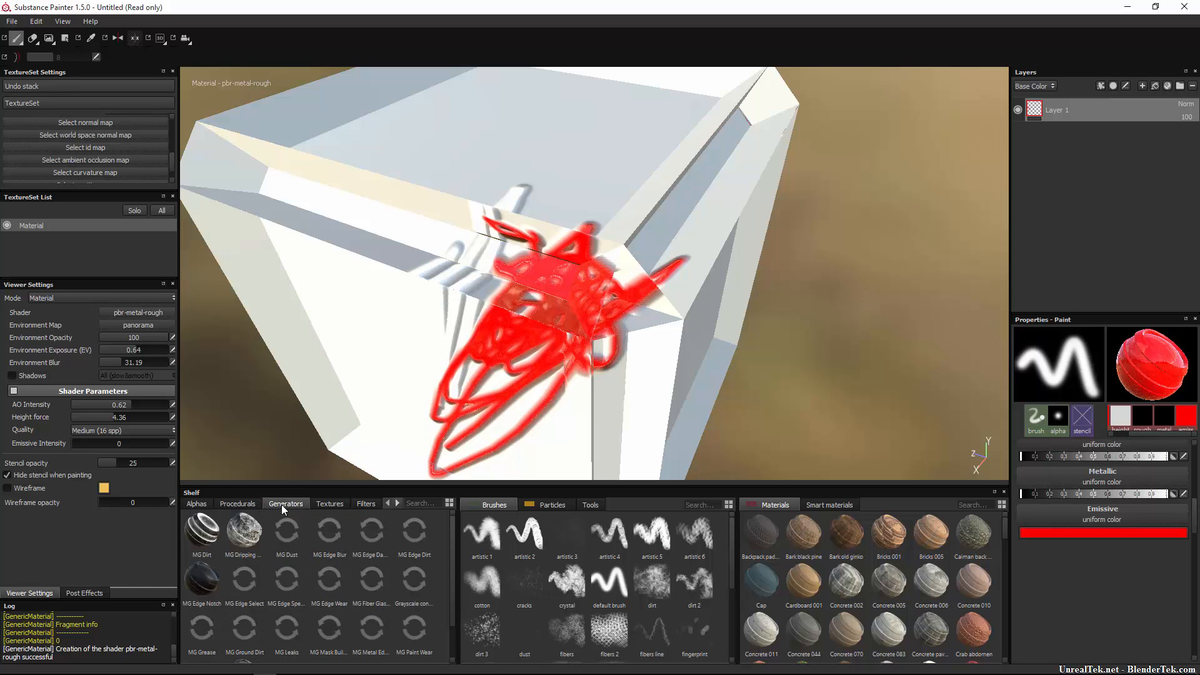
click(199, 503)
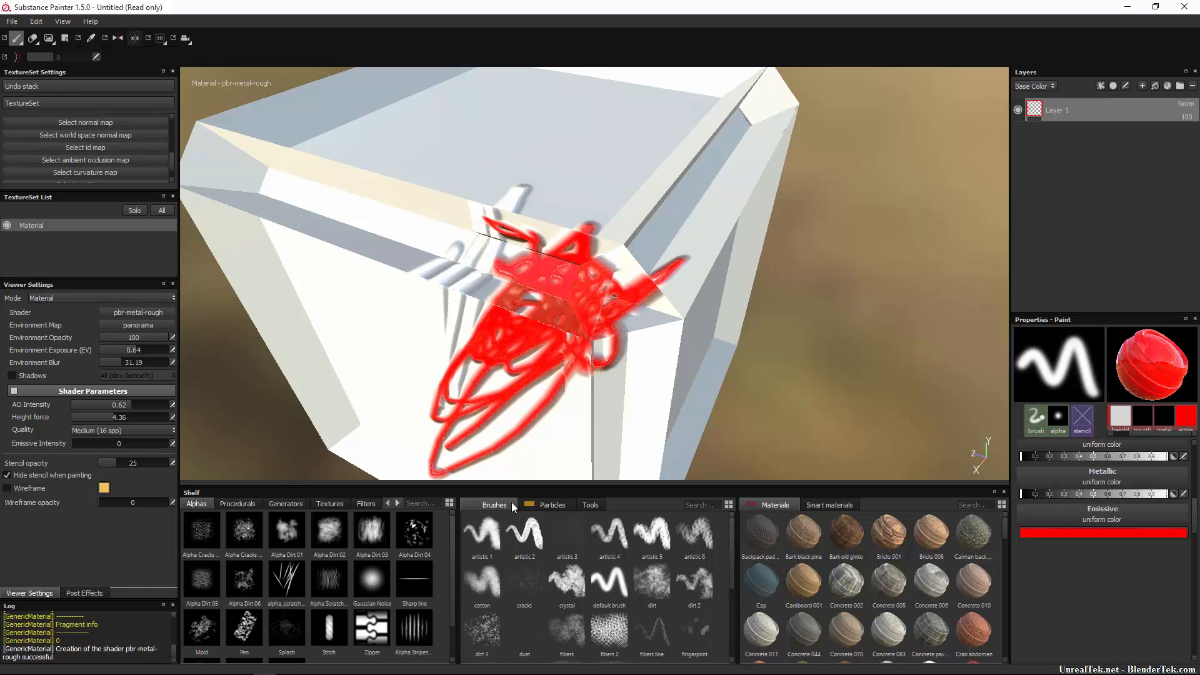
click(542, 506)
click(591, 504)
click(495, 504)
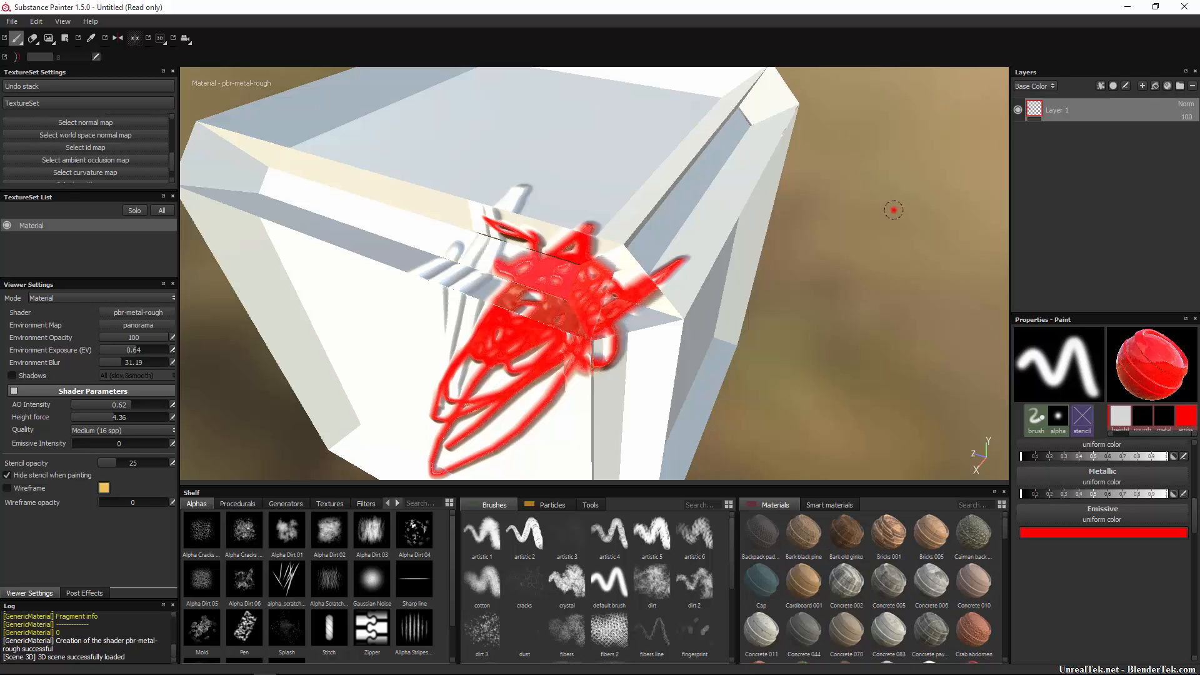
Cycle the layer channel view through Height, Emissive, Roughness and Metallic.
click(1040, 90)
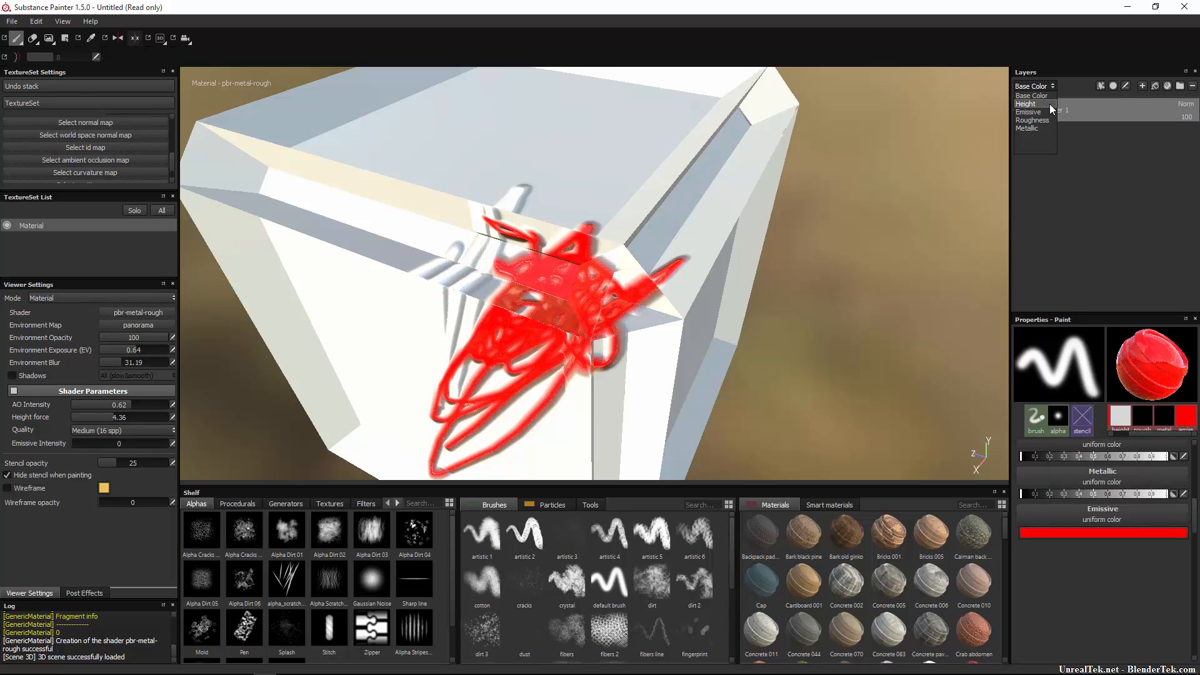
click(1037, 86)
click(1040, 112)
click(1040, 88)
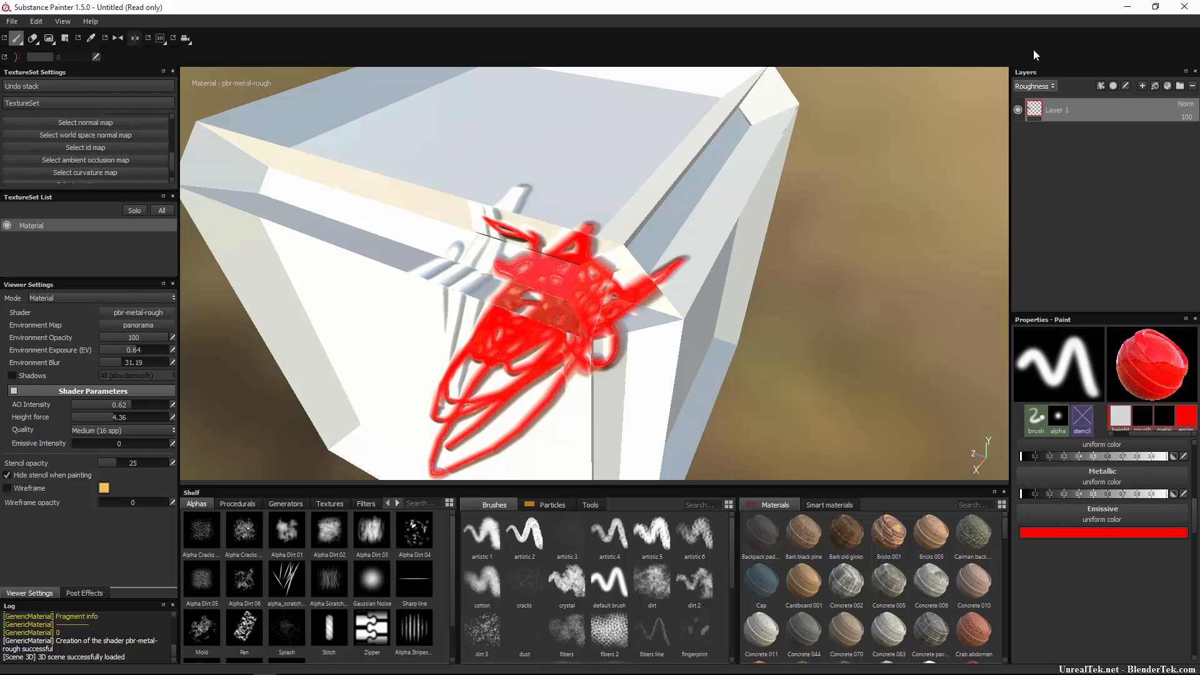
click(1045, 87)
click(1036, 128)
Remove the Emissive channel and set the layer view back to Base Color.
scroll(117, 151, down, 5)
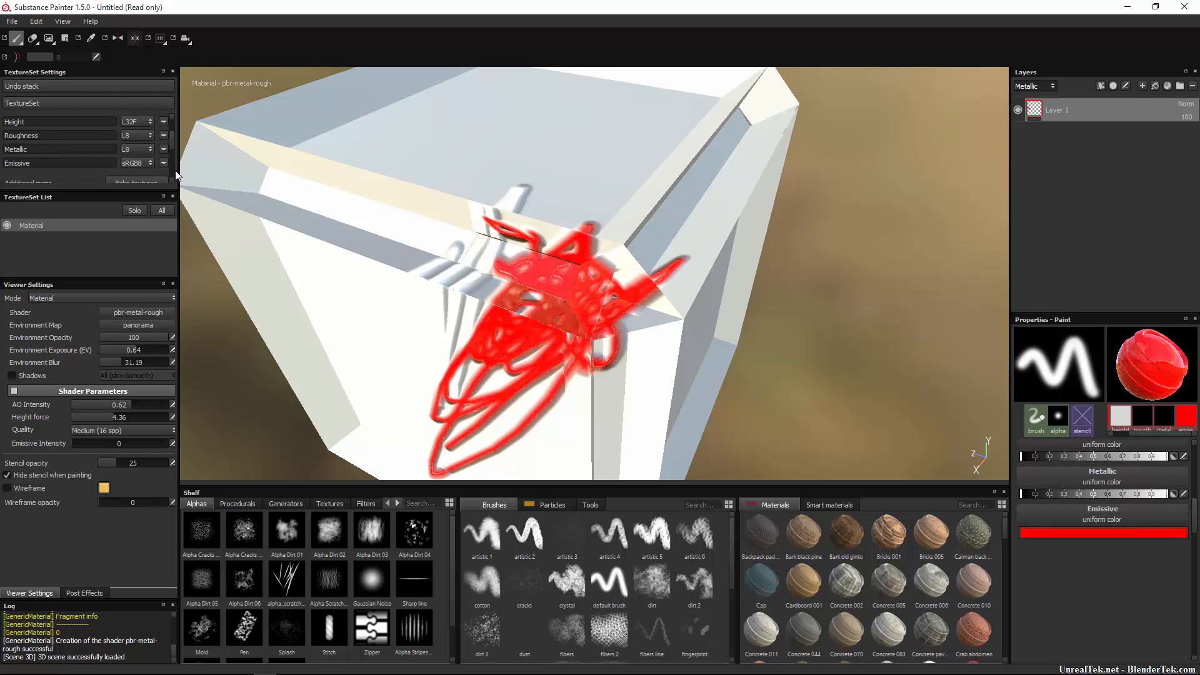
click(165, 163)
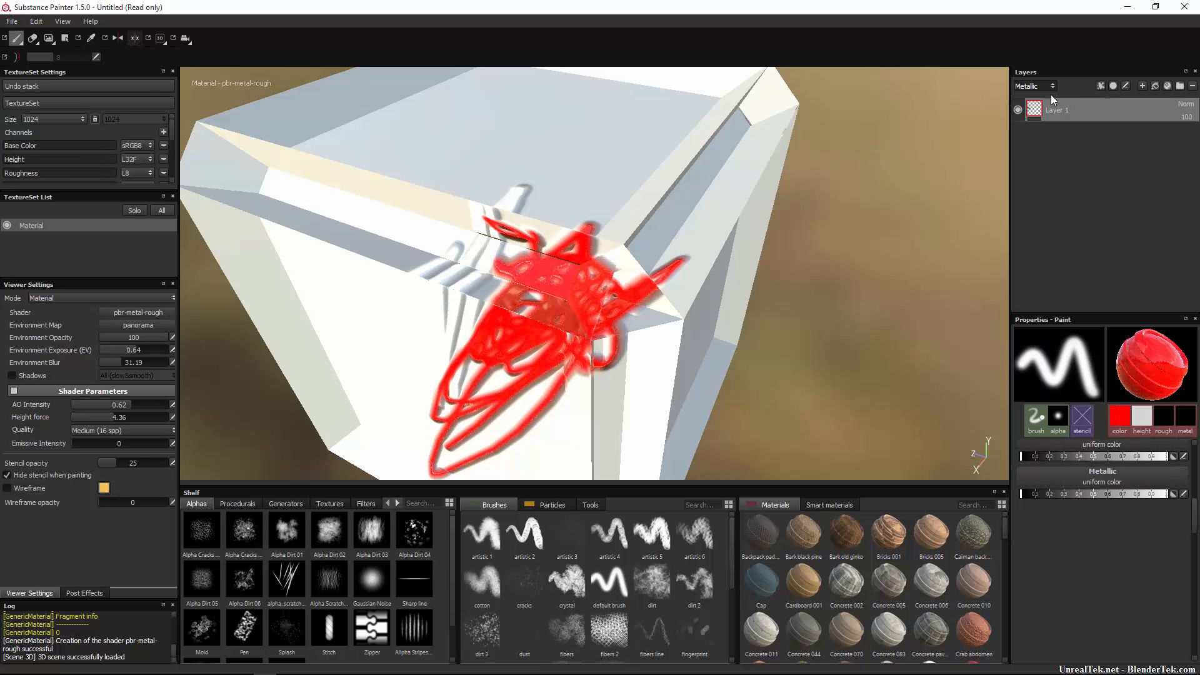
click(1035, 96)
click(1034, 89)
click(1031, 97)
Apply the Bronze armor smart material, view Base Color, then delete the Bronze armor folder.
click(822, 505)
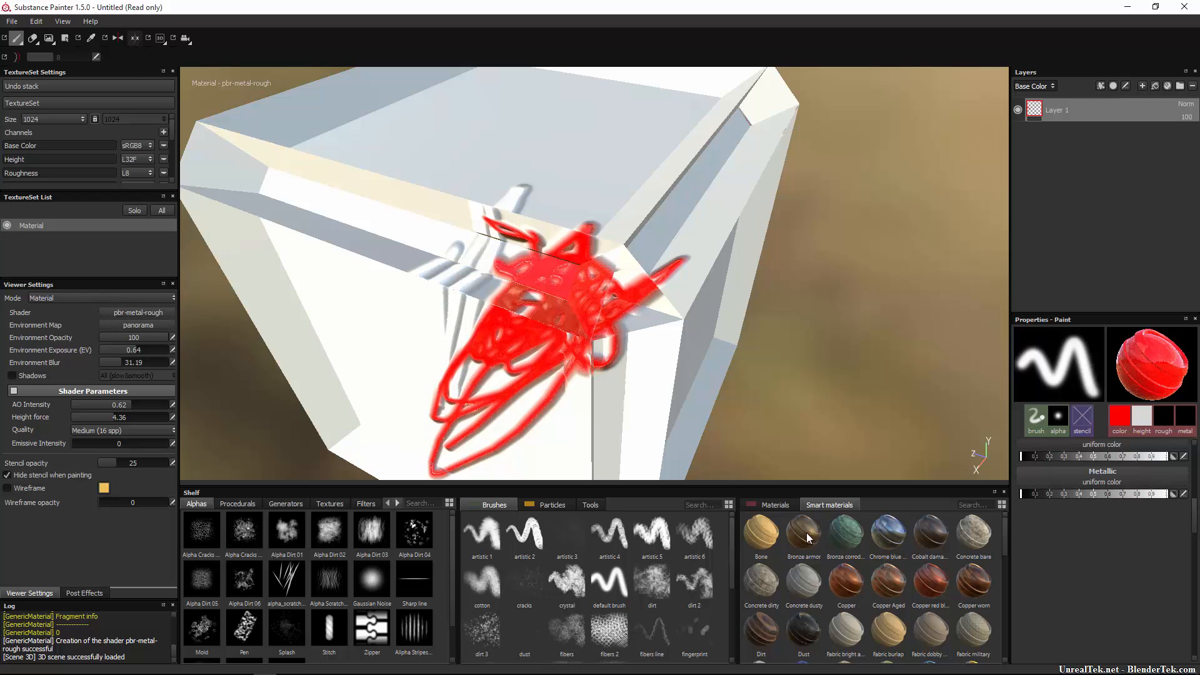
drag(808, 538, 1088, 162)
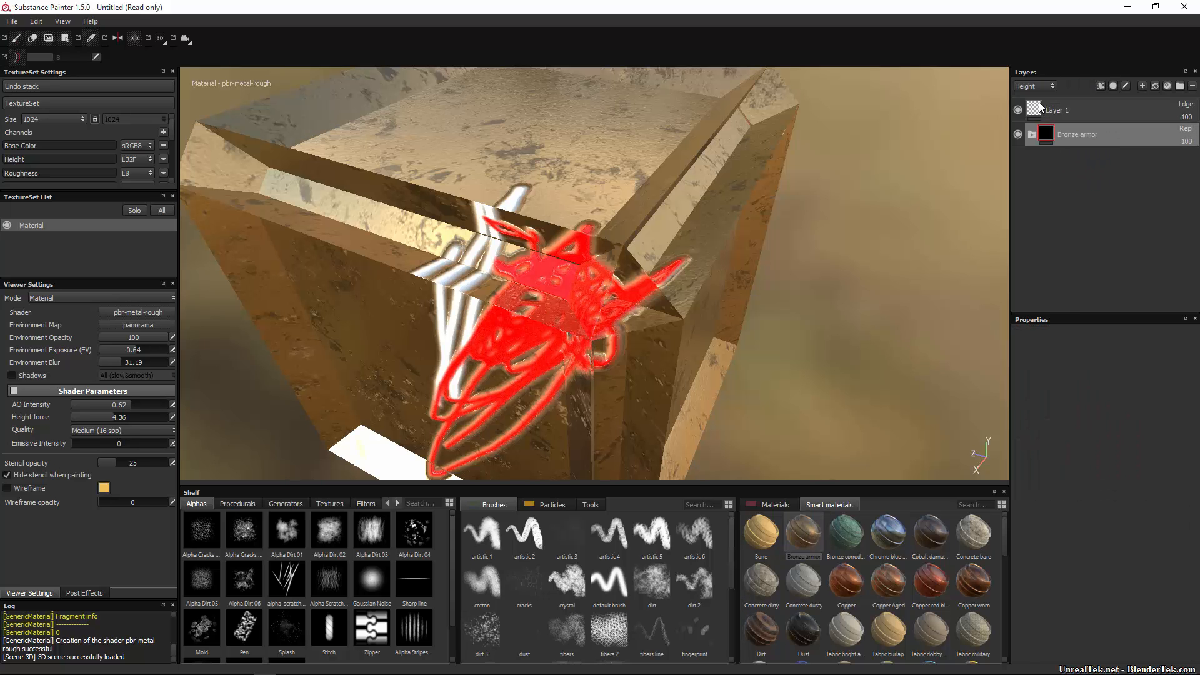
click(1045, 87)
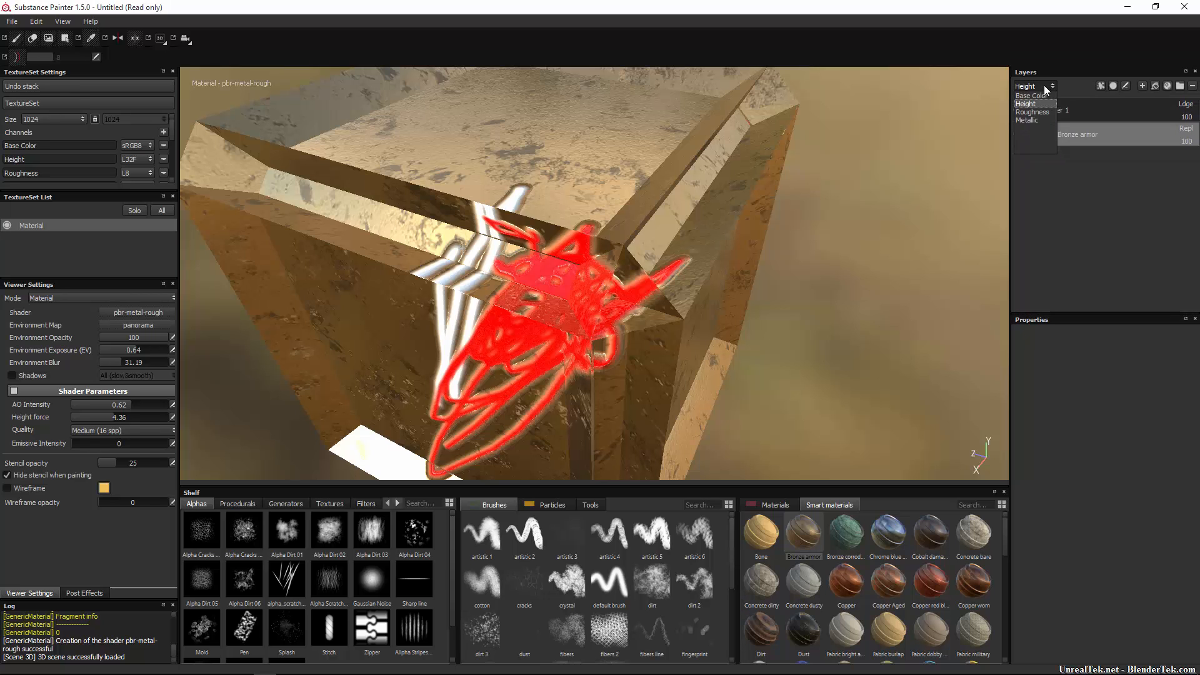
click(1045, 113)
click(1034, 86)
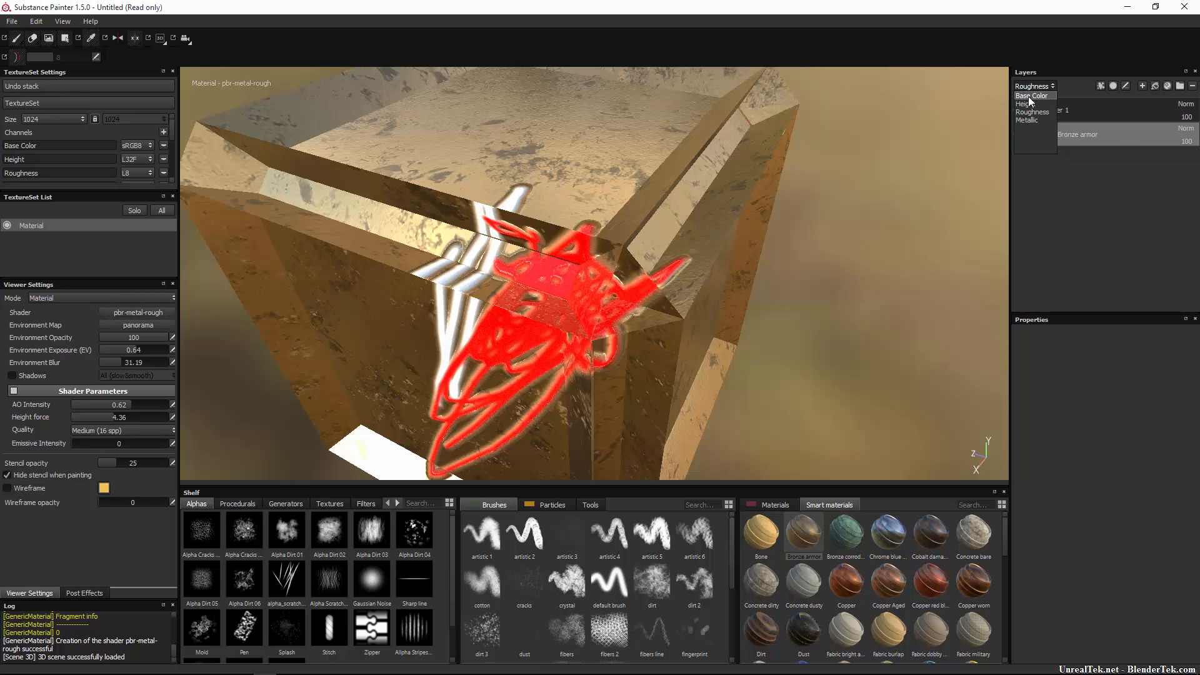
click(1031, 96)
key(Delete)
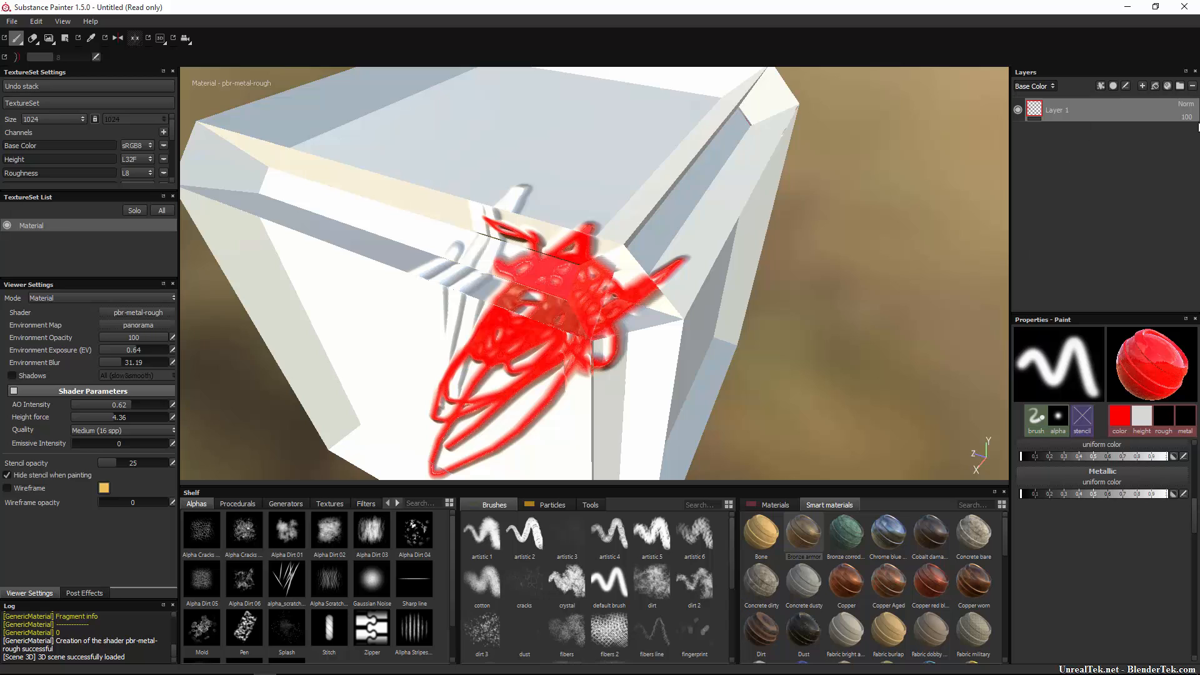
Add paint layers Layer 2 and Layer 3, viewing the Height and Metallic channels.
click(1142, 85)
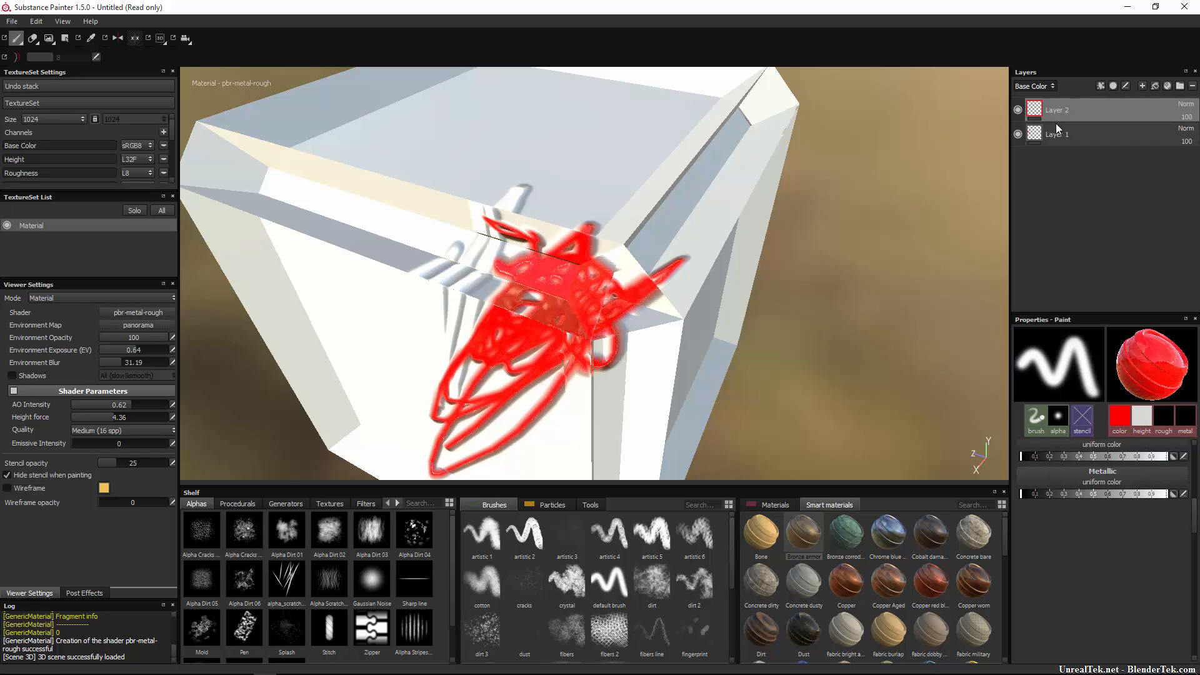
click(1041, 87)
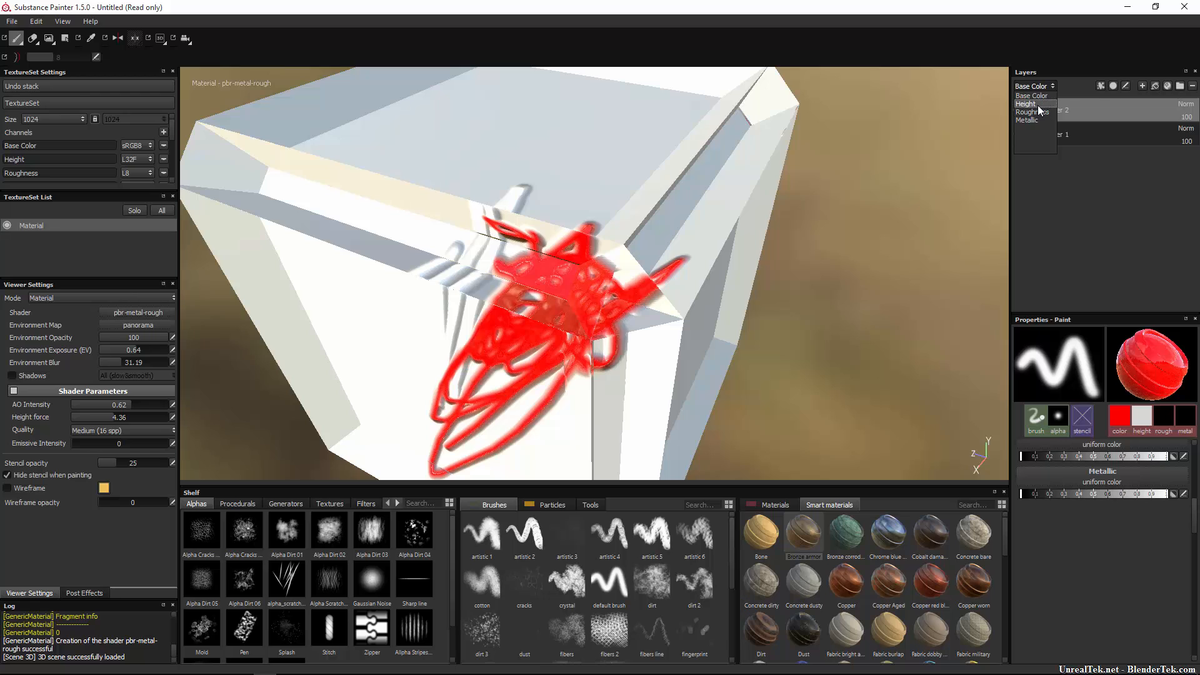
click(1041, 113)
click(1033, 87)
click(1036, 120)
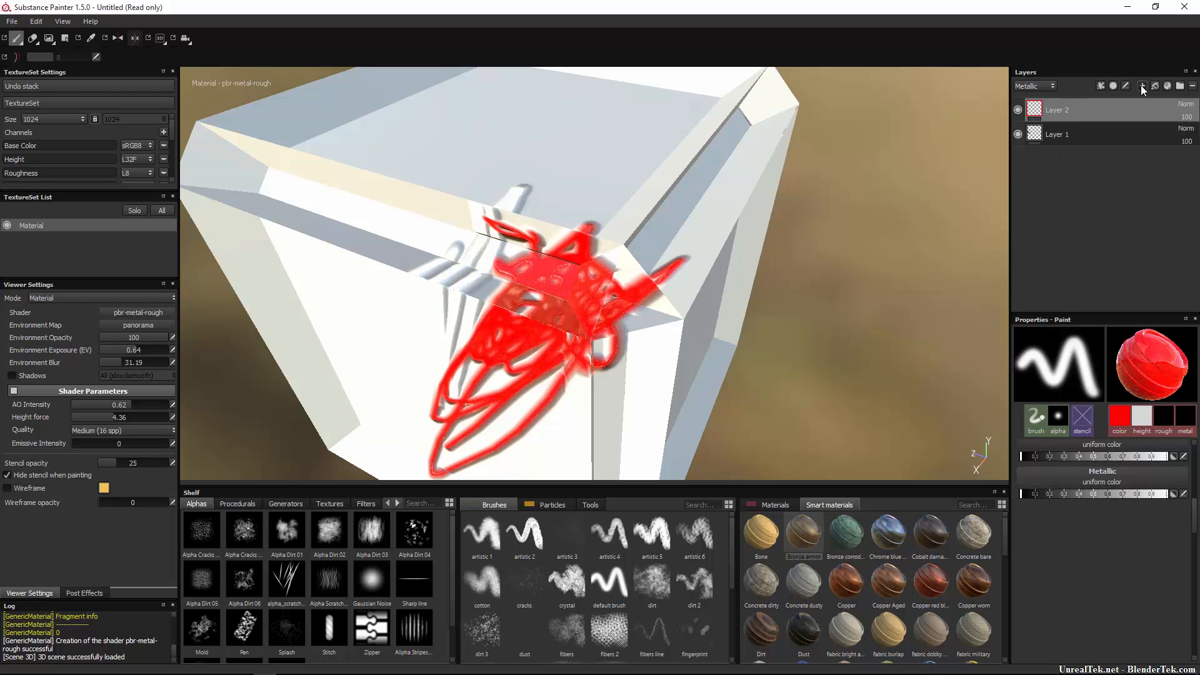
click(1141, 85)
click(1038, 90)
click(1039, 97)
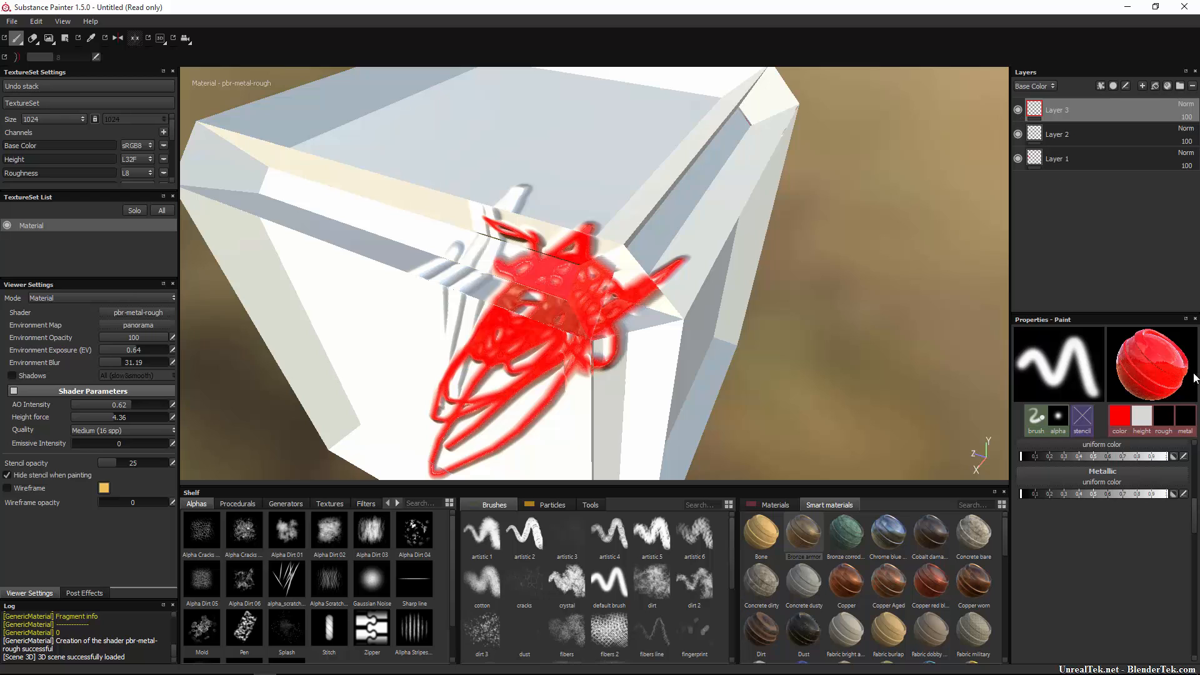
Turn off brush height, roughness and metal, and scribble red across the cube's upper-right edge.
scroll(1192, 412, up, 3)
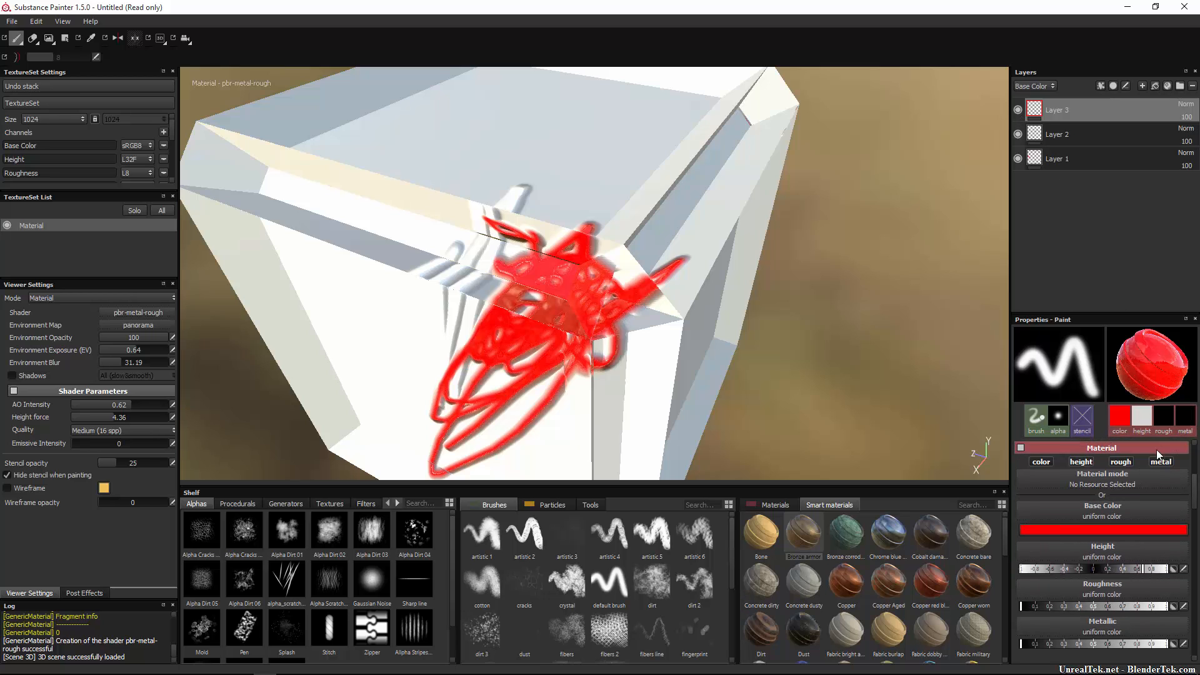
click(1156, 465)
click(1121, 462)
click(1081, 462)
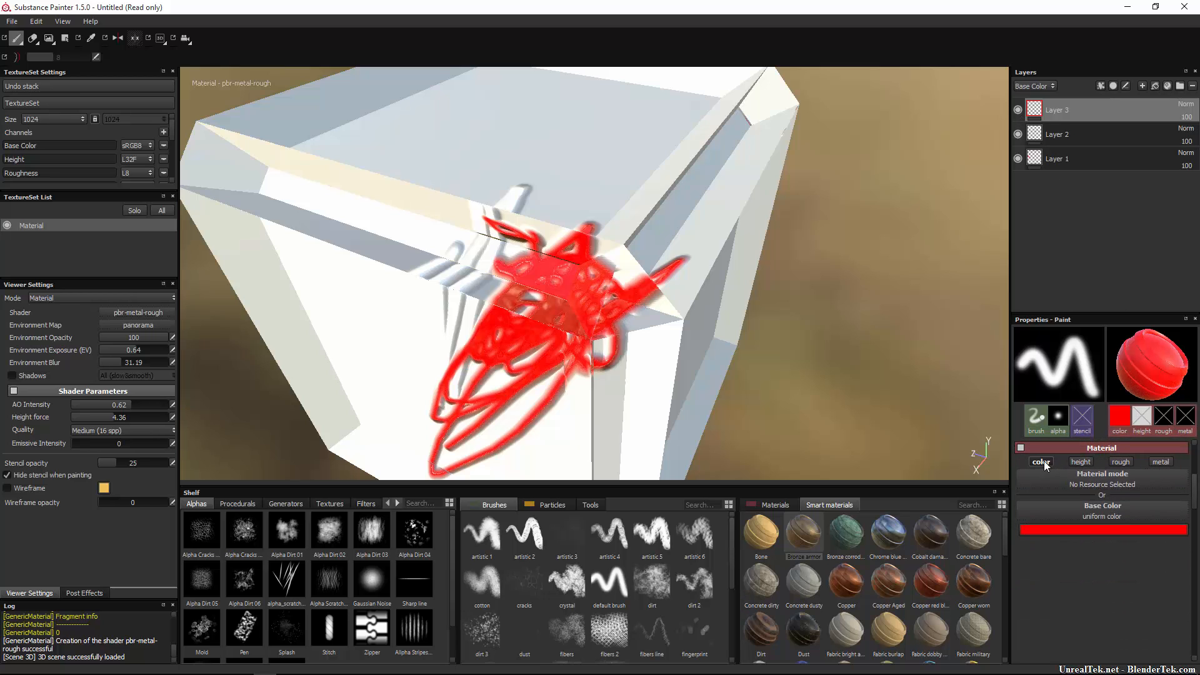
mouse_move(680, 167)
mouse_down()
mouse_move(694, 206)
mouse_move(664, 194)
mouse_move(719, 214)
mouse_move(719, 262)
mouse_up()
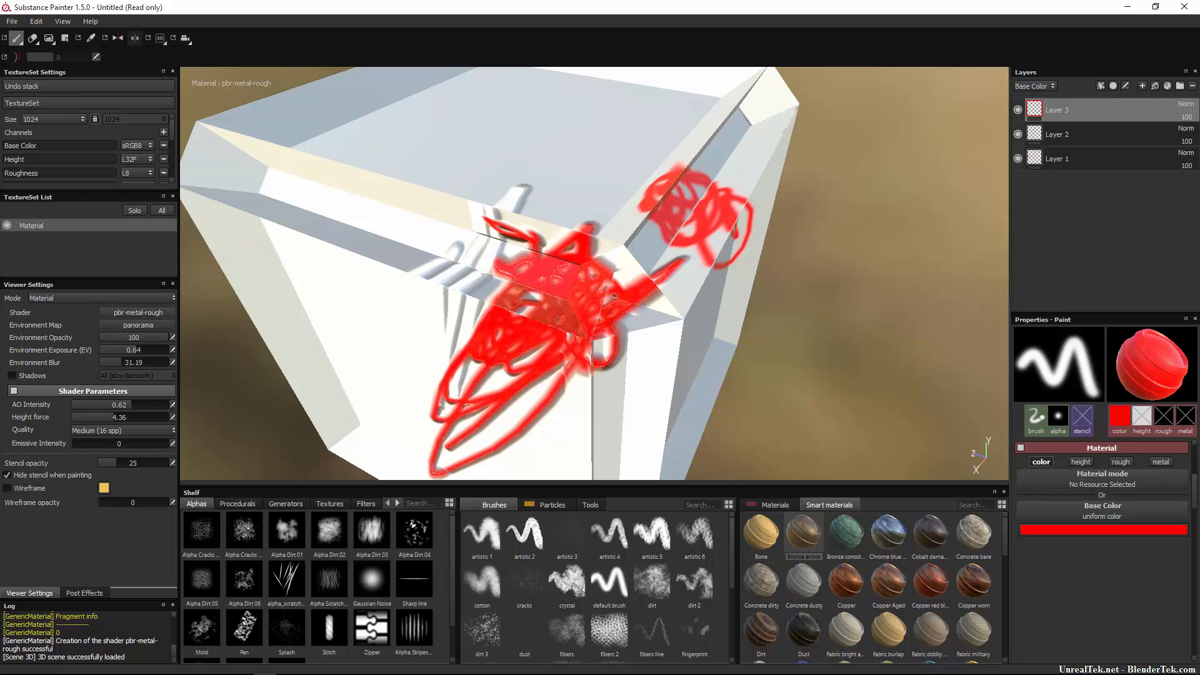
Show the Roughness channel, add more red scribbles across the edge, and select Layer 2.
click(1034, 86)
click(1035, 115)
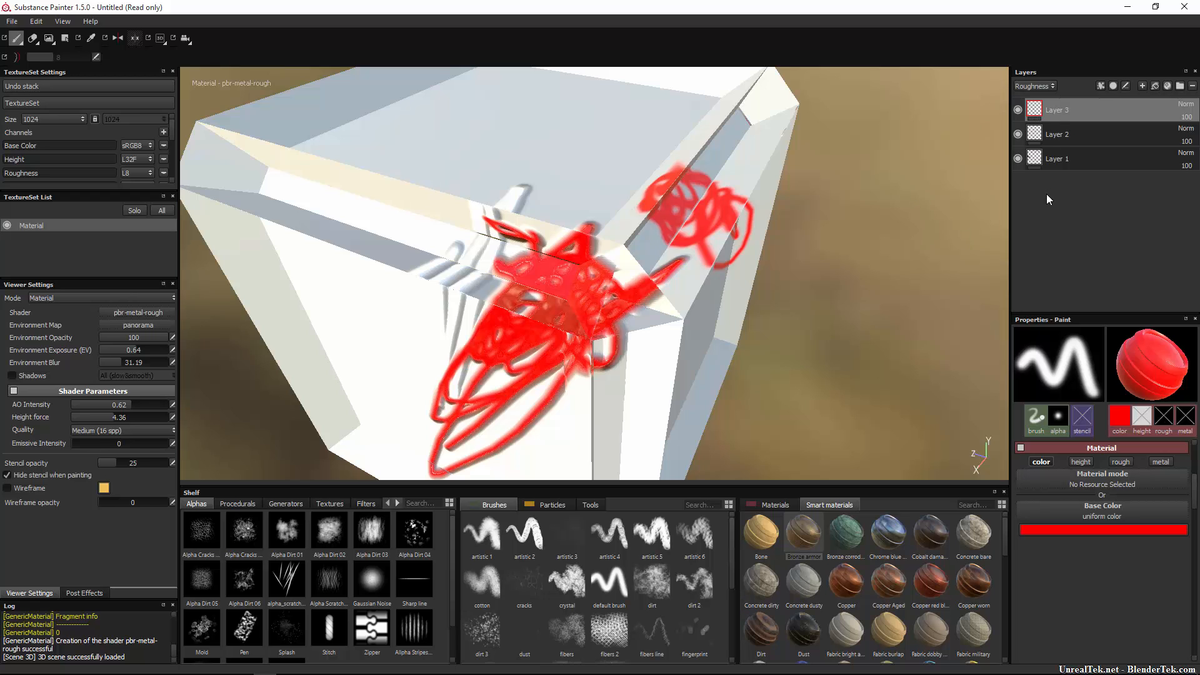
mouse_move(716, 216)
mouse_down()
mouse_move(656, 225)
mouse_move(625, 275)
mouse_move(663, 237)
mouse_move(744, 200)
mouse_move(737, 178)
mouse_move(616, 209)
mouse_move(650, 285)
mouse_move(617, 247)
mouse_up()
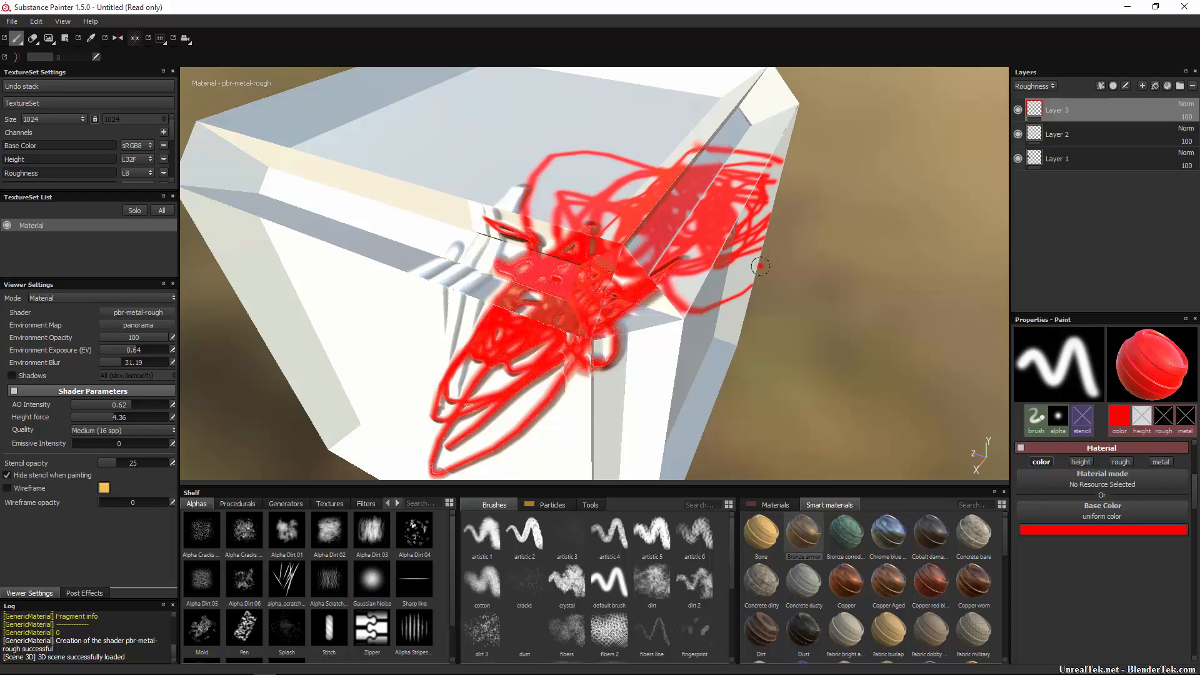
click(1113, 132)
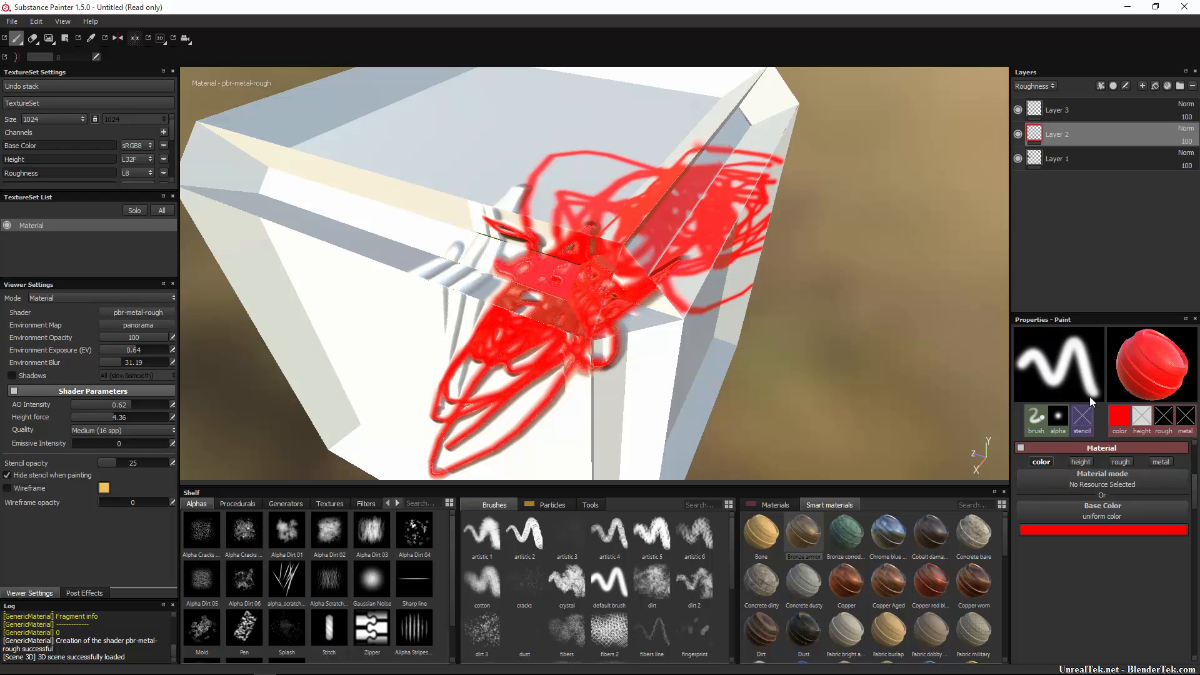
Paint red strokes on the top face, then step the viewport through Base Color and Height to Roughness.
mouse_move(609, 221)
mouse_down()
mouse_move(688, 96)
mouse_move(714, 251)
mouse_up()
right_click(418, 242)
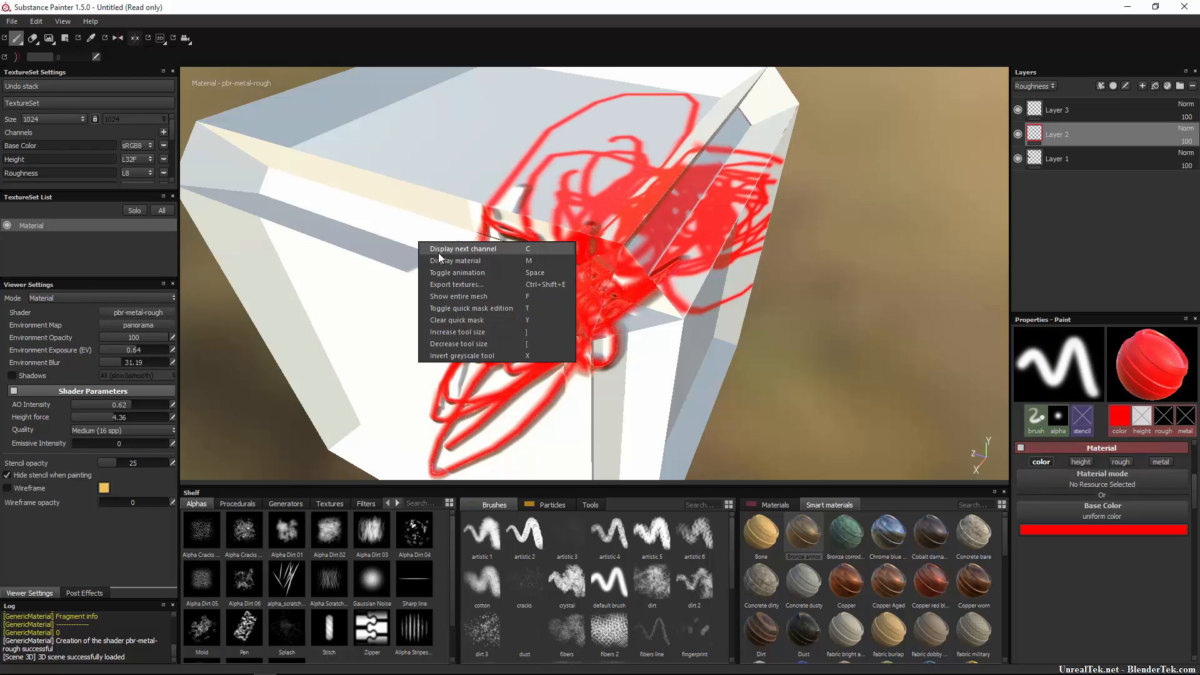
click(445, 249)
right_click(470, 236)
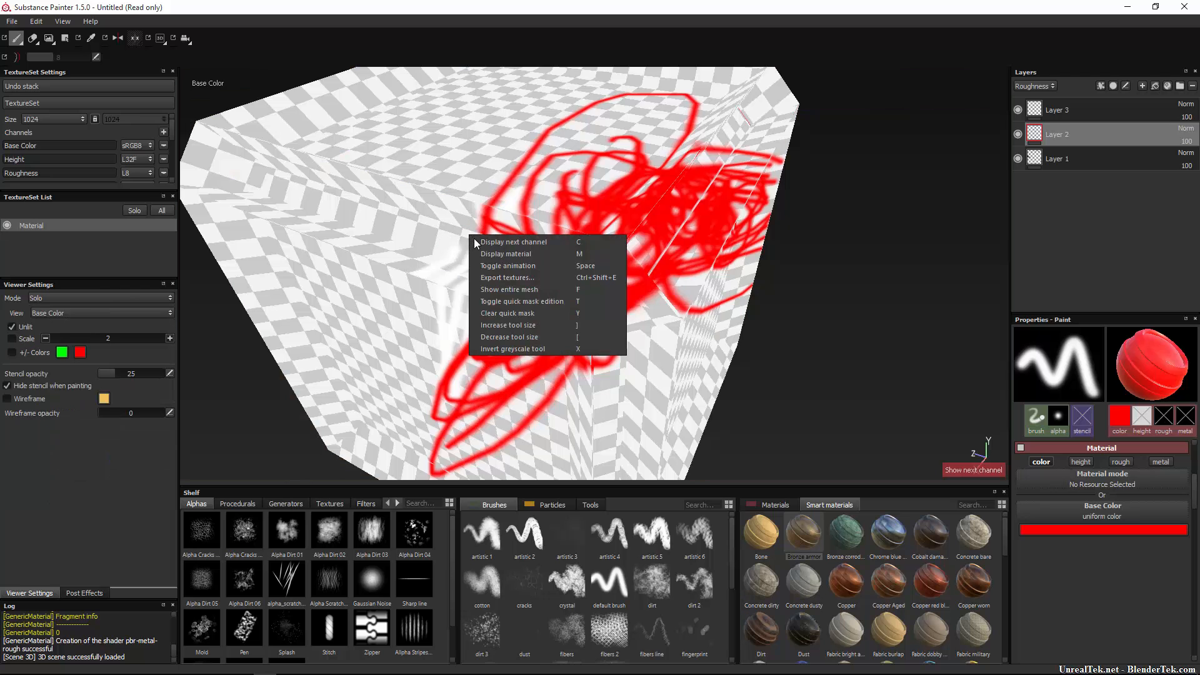
click(481, 244)
right_click(478, 241)
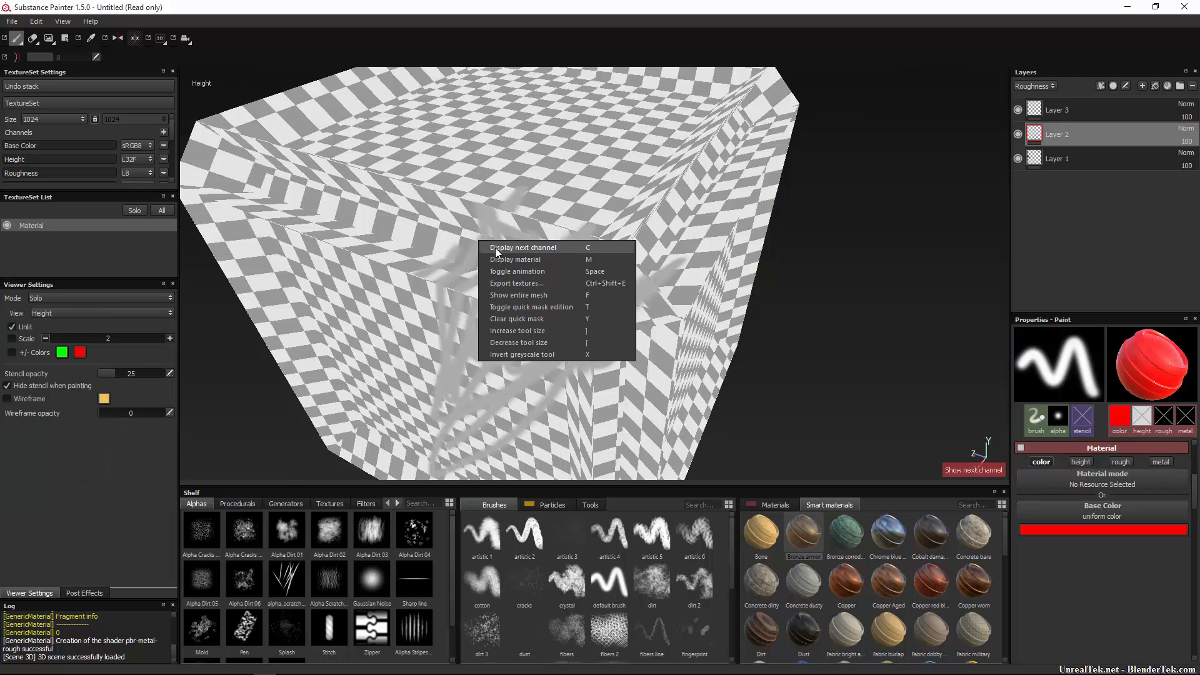
click(495, 249)
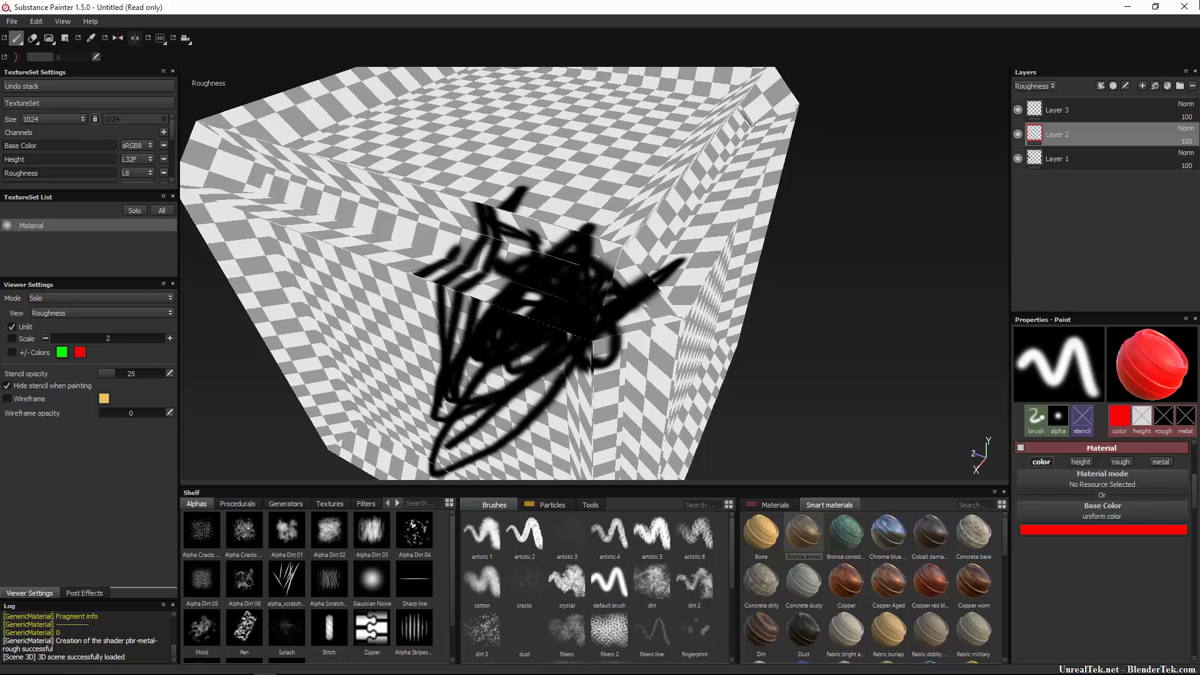
Return the layer stack to Base Color, re-enable brush height, roughness and metal, and select Layer 3.
click(1034, 85)
click(1035, 94)
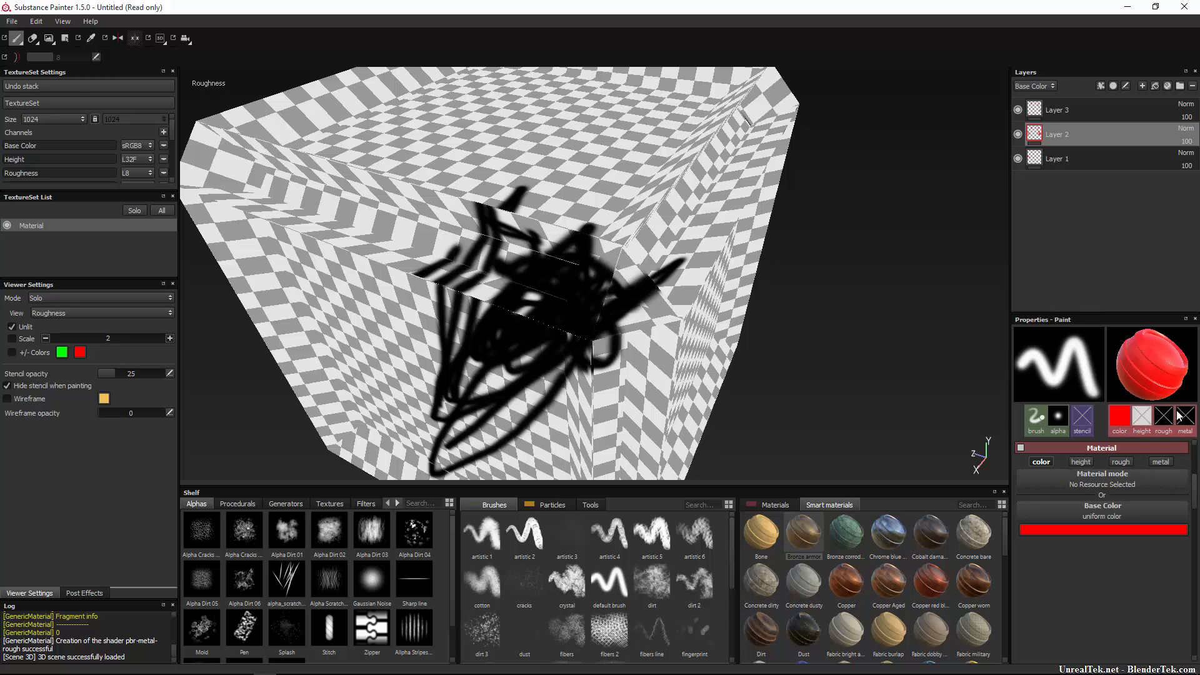
click(1081, 463)
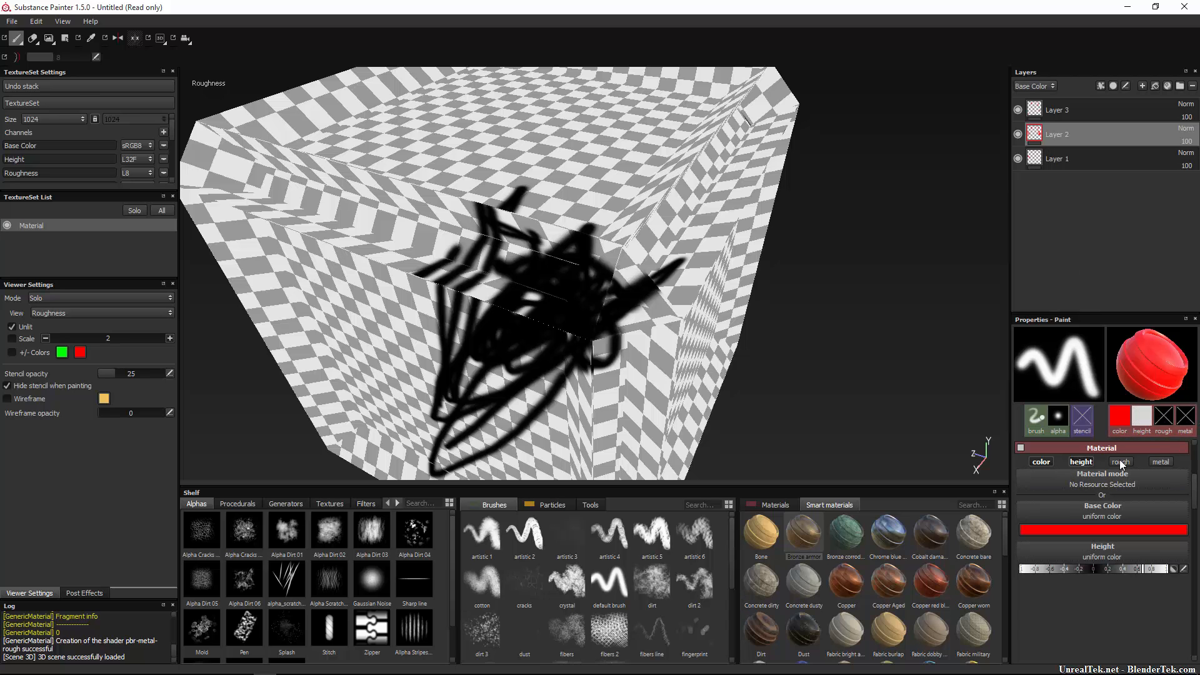
click(1122, 463)
click(1165, 463)
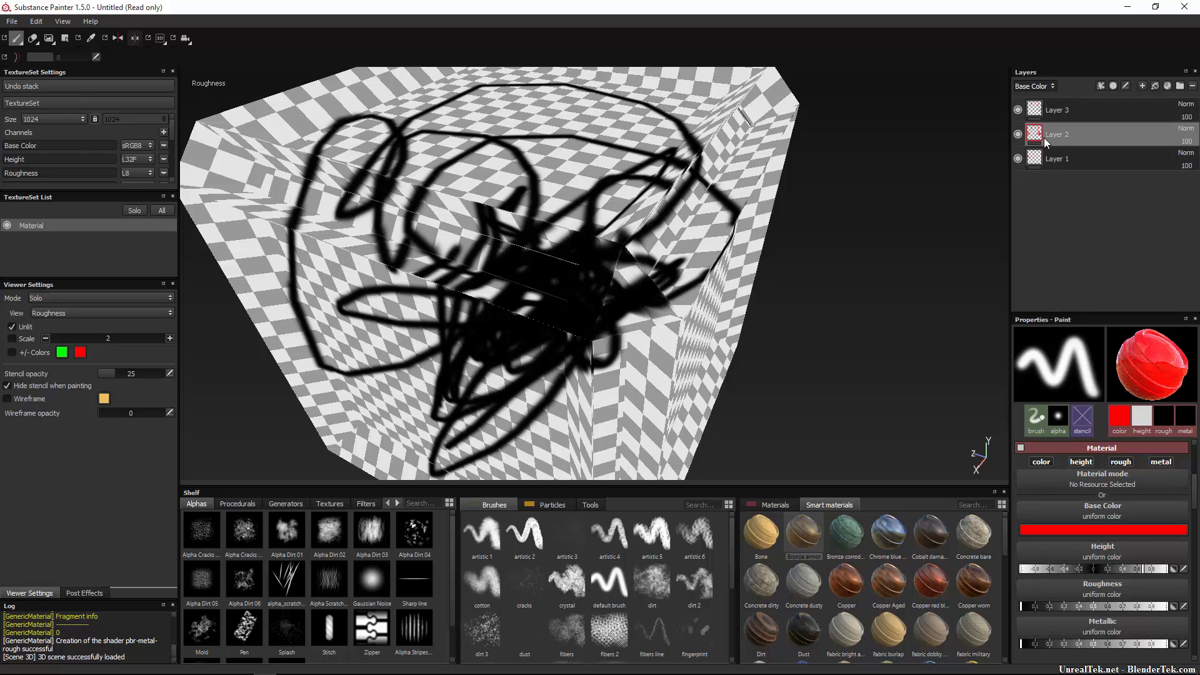
click(1078, 112)
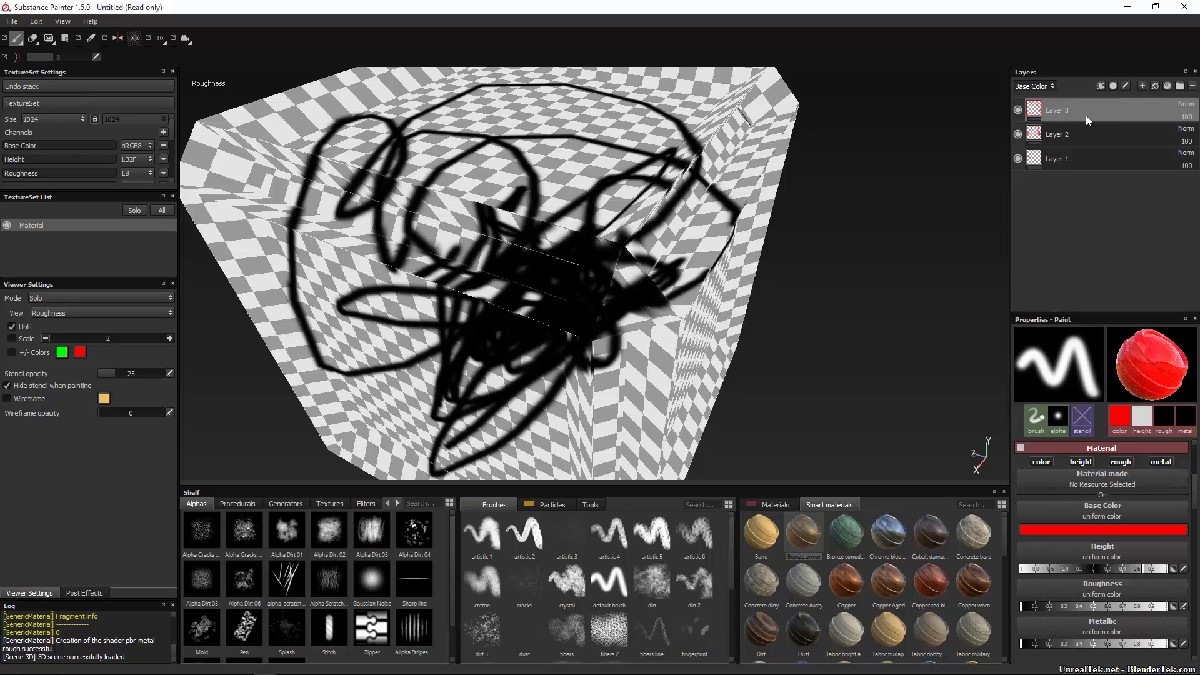
click(1101, 85)
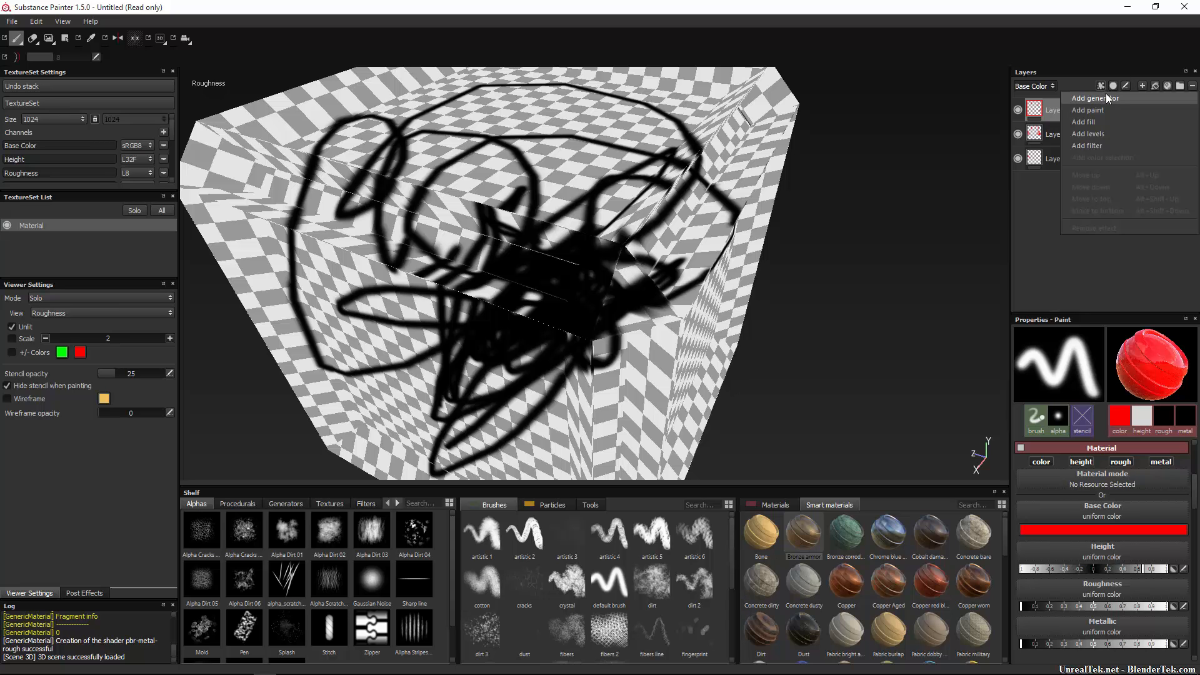
Add a generator to Layer 3, assign MG Dirt from the Generators shelf, and restore full material view.
click(1107, 98)
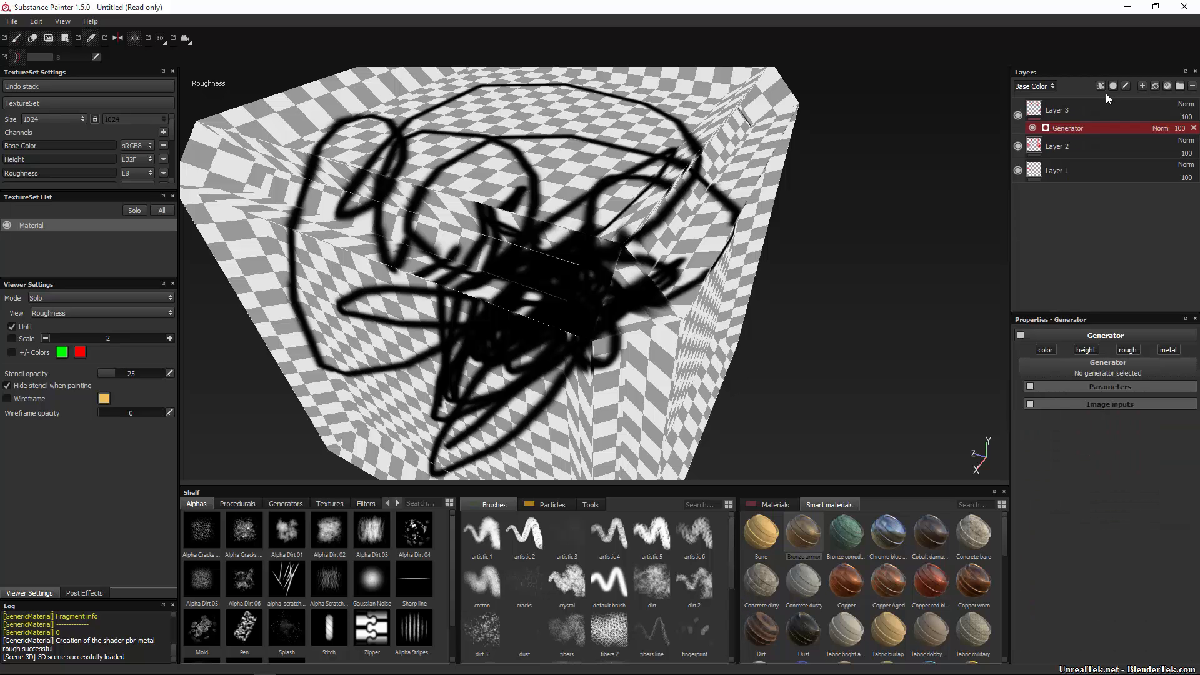
click(1111, 372)
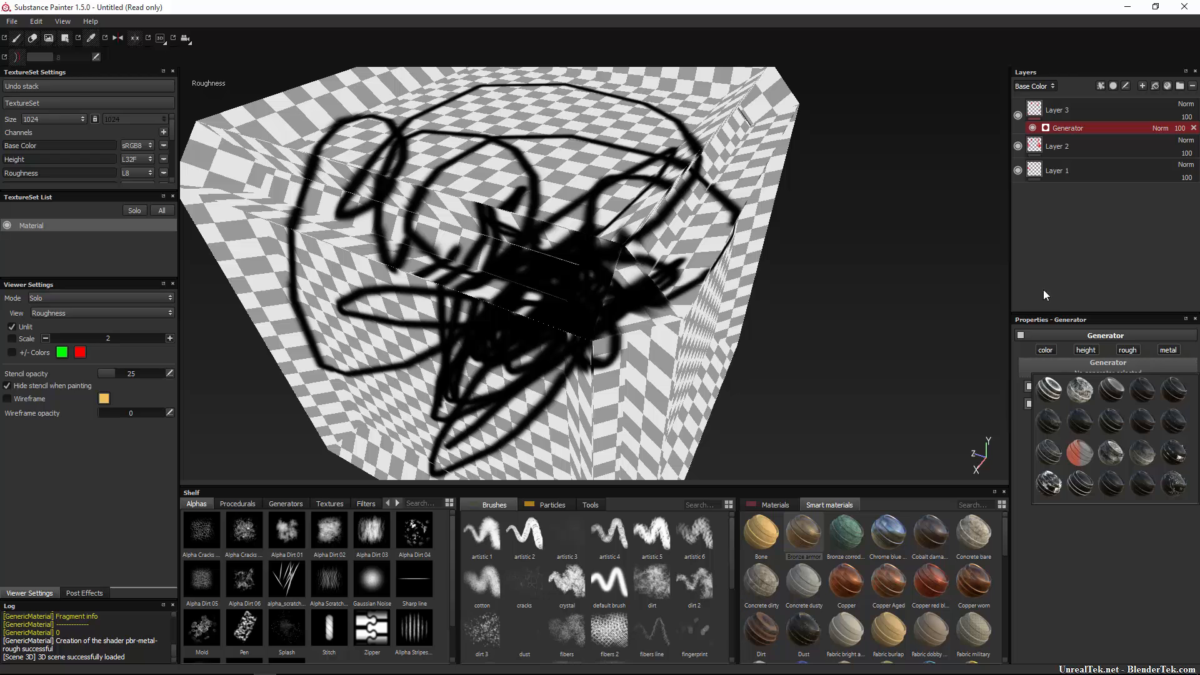
click(283, 505)
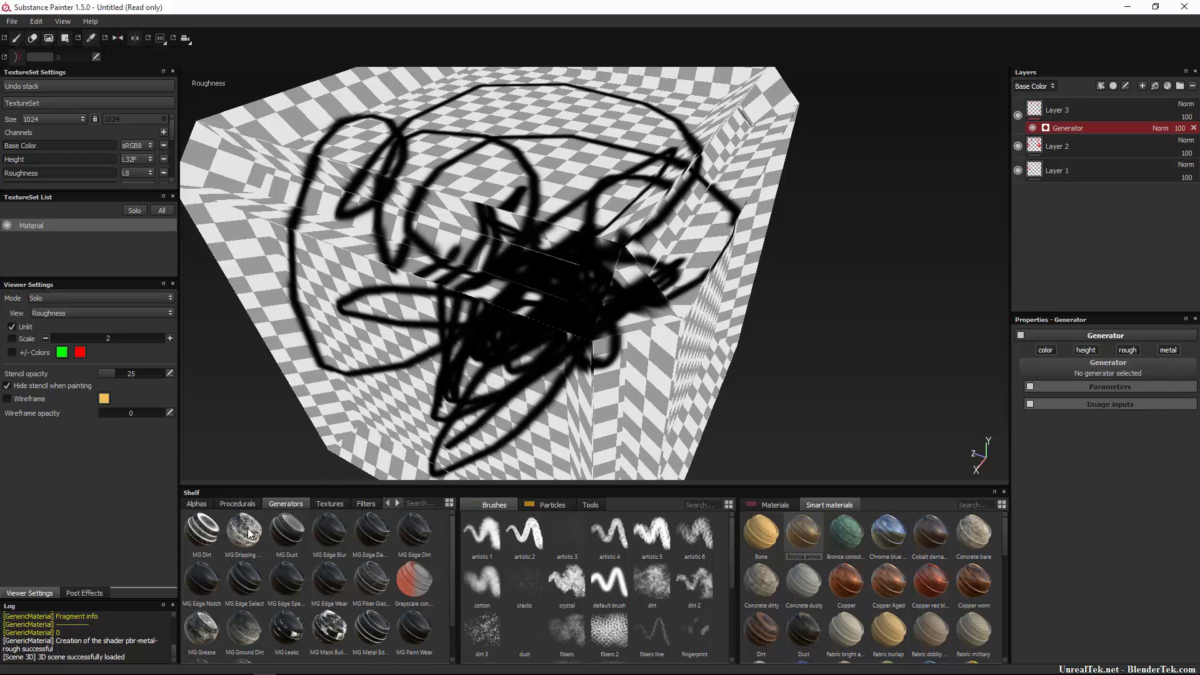
mouse_move(203, 539)
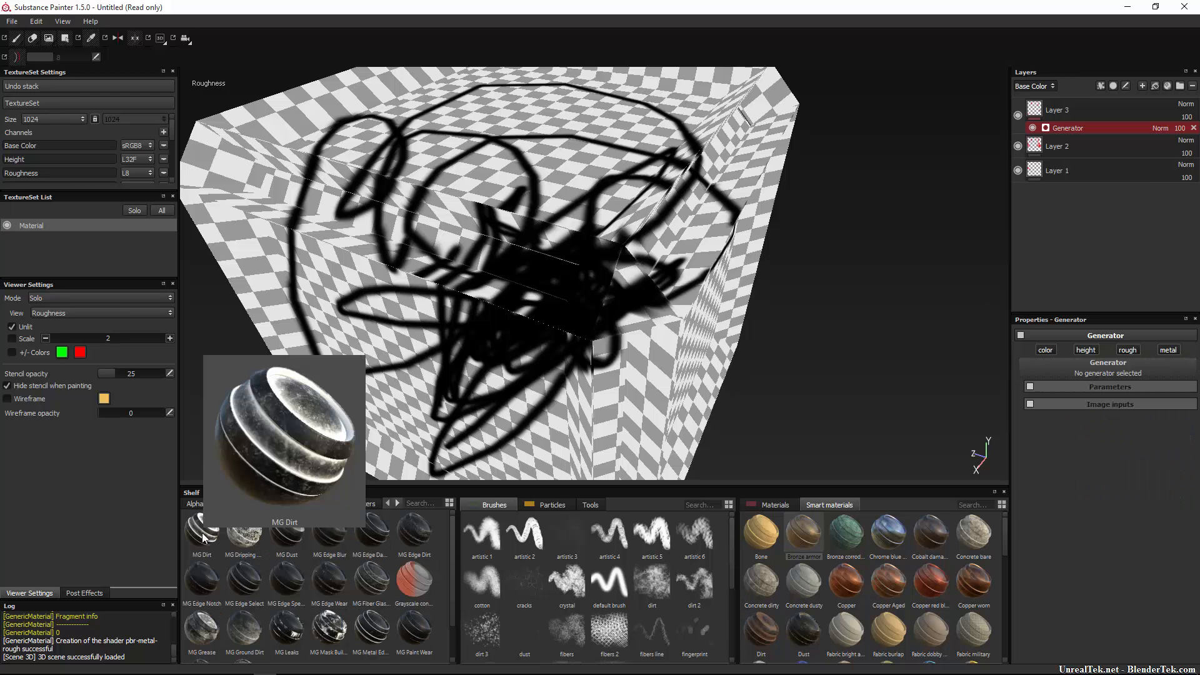
drag(204, 539, 1134, 375)
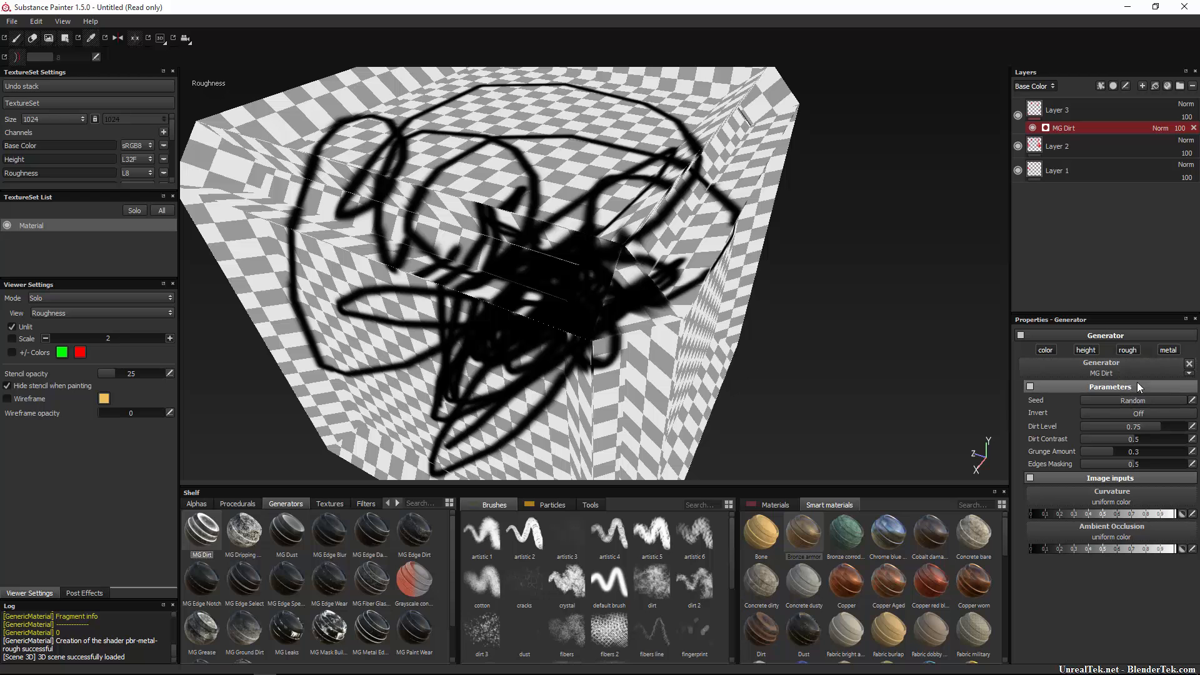
click(64, 313)
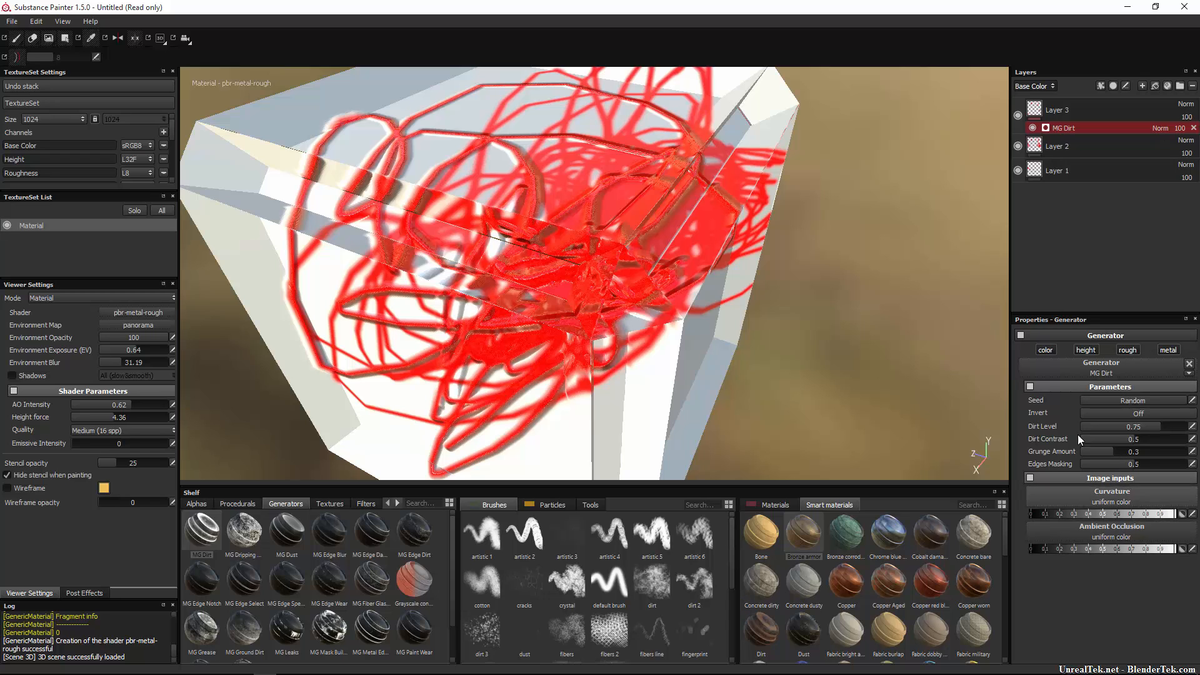
Select Layer 3 and inspect its MG Dirt generator effect.
click(1059, 115)
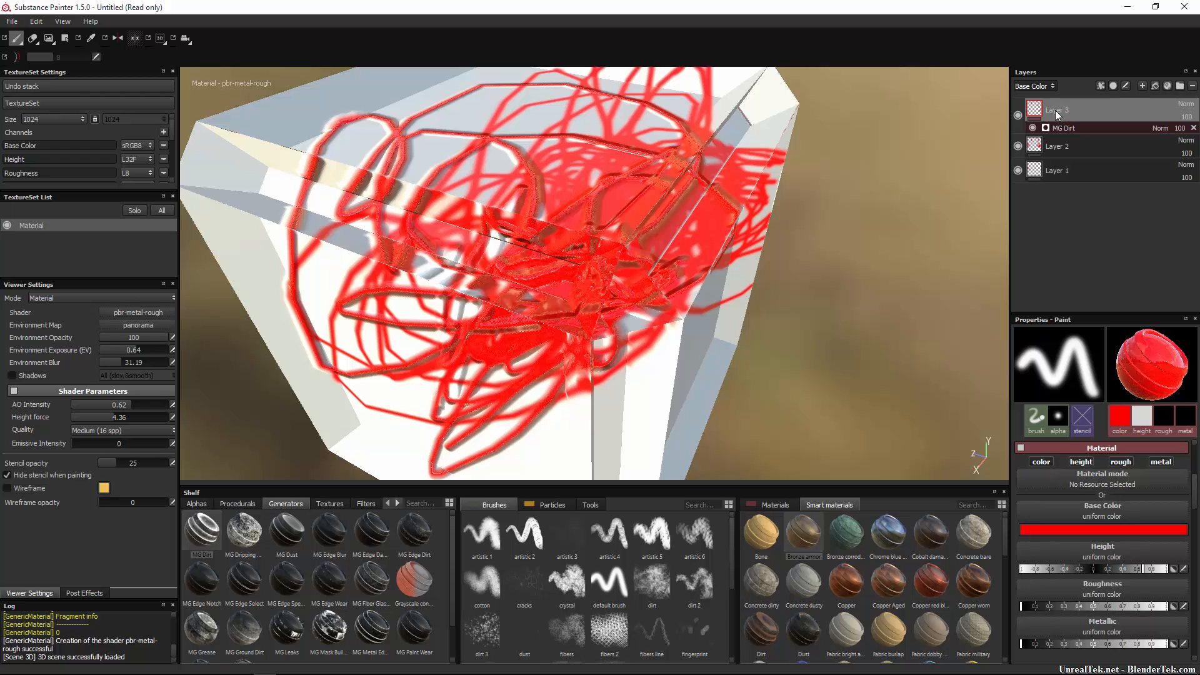
right_click(1056, 116)
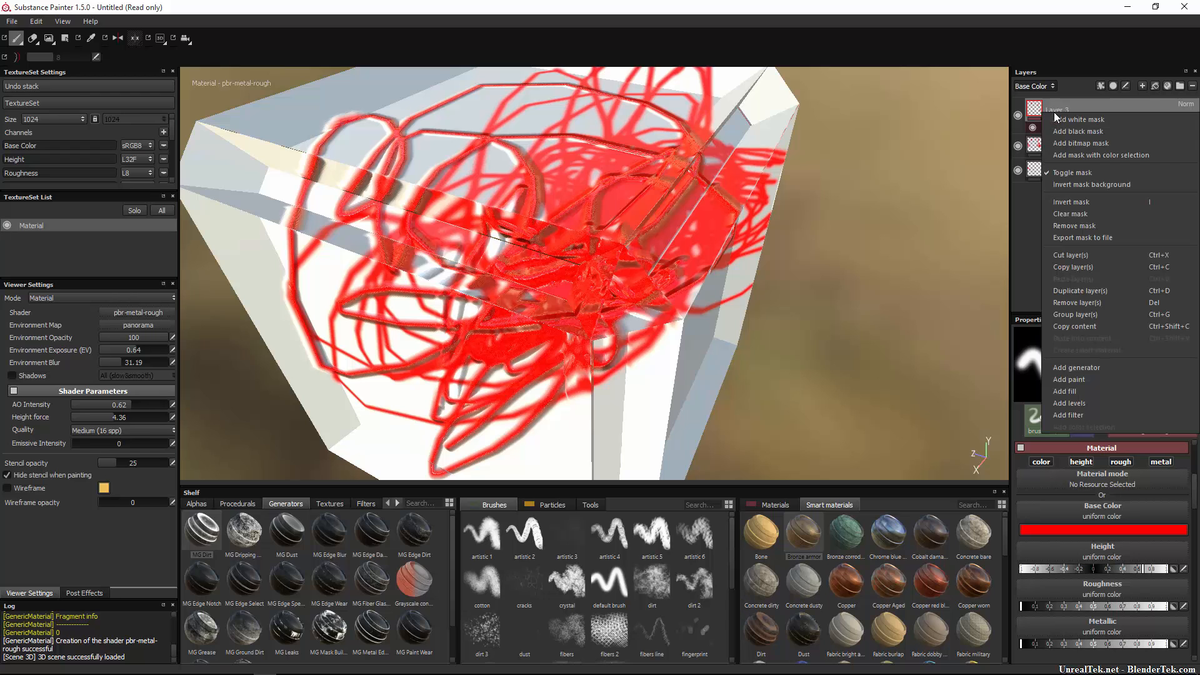
click(1062, 128)
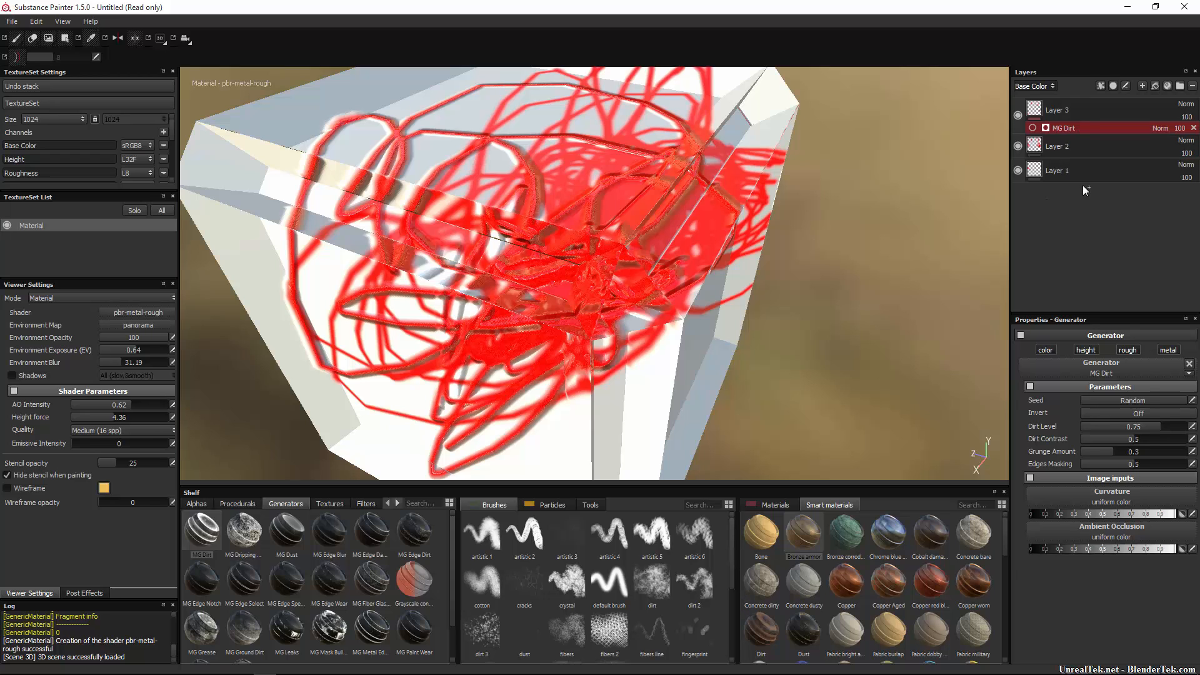
click(1082, 183)
Add a Paint effect to Layer 3, paint a red stroke on the cube's top, then undo it.
right_click(1076, 159)
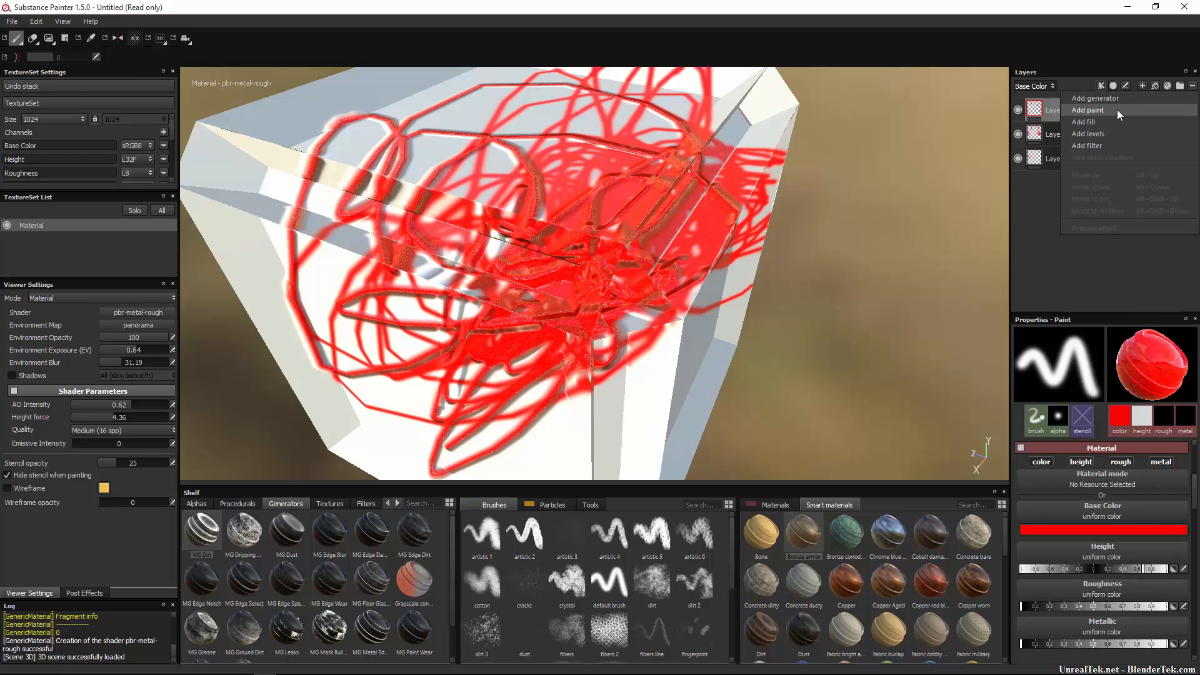
click(1116, 110)
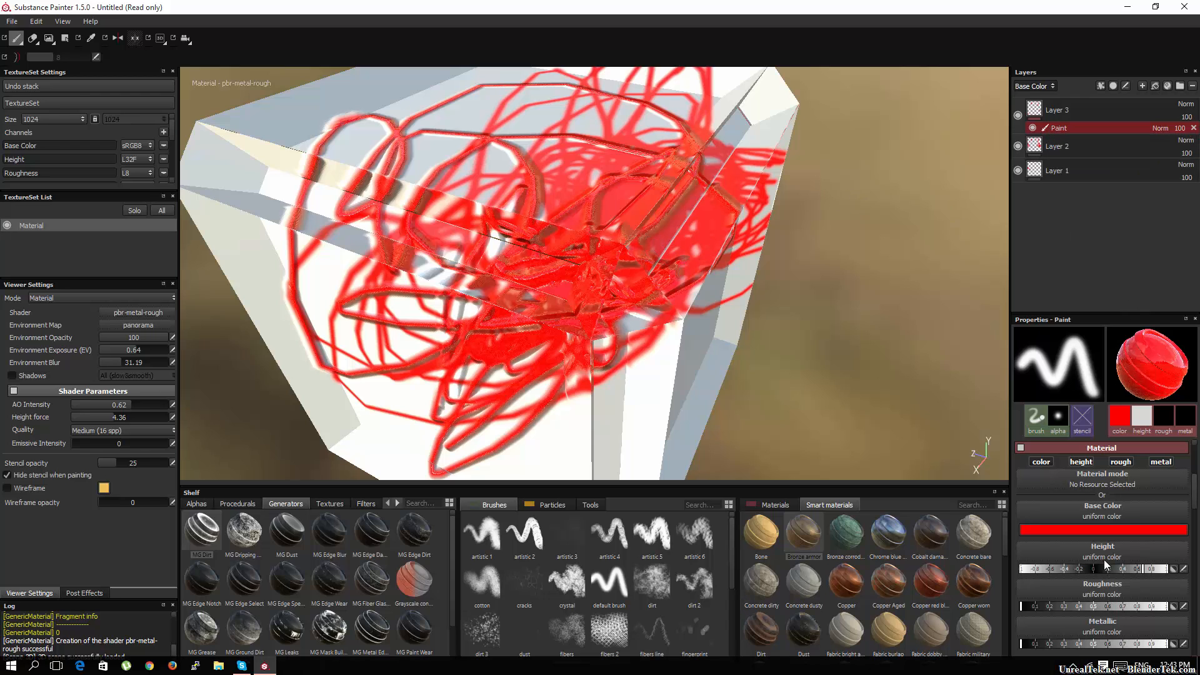
scroll(1135, 512, down, 1)
scroll(1132, 508, up, 5)
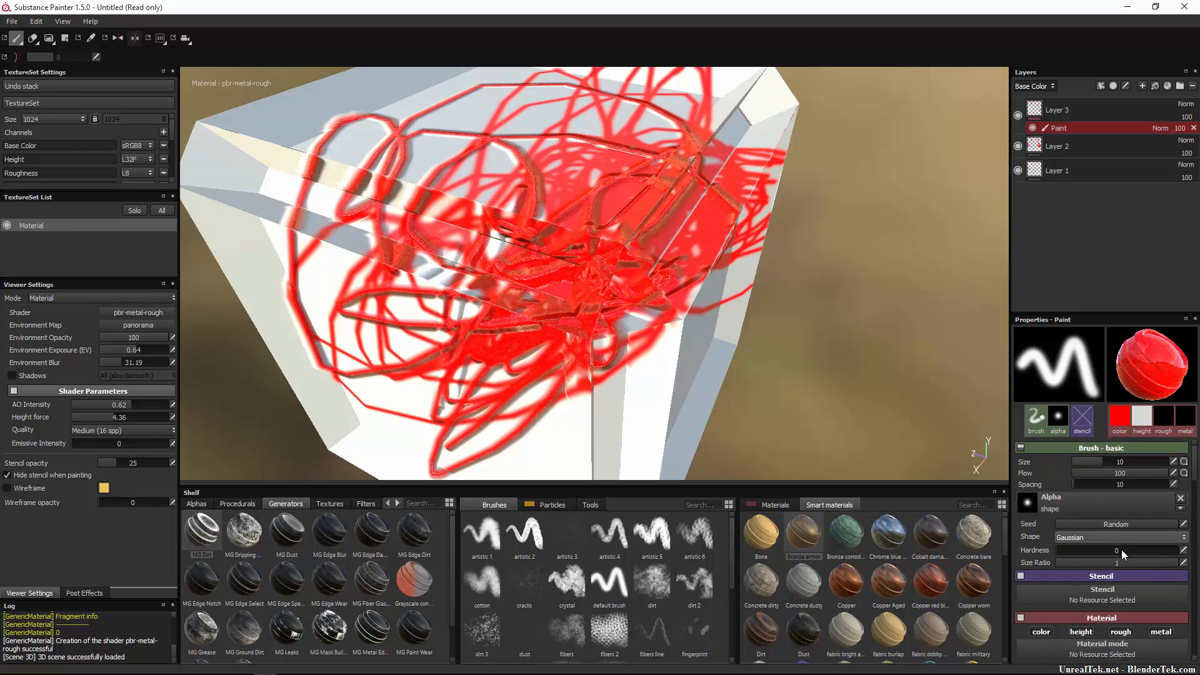
mouse_move(713, 115)
mouse_down()
mouse_move(627, 108)
mouse_move(464, 167)
mouse_move(716, 183)
mouse_up()
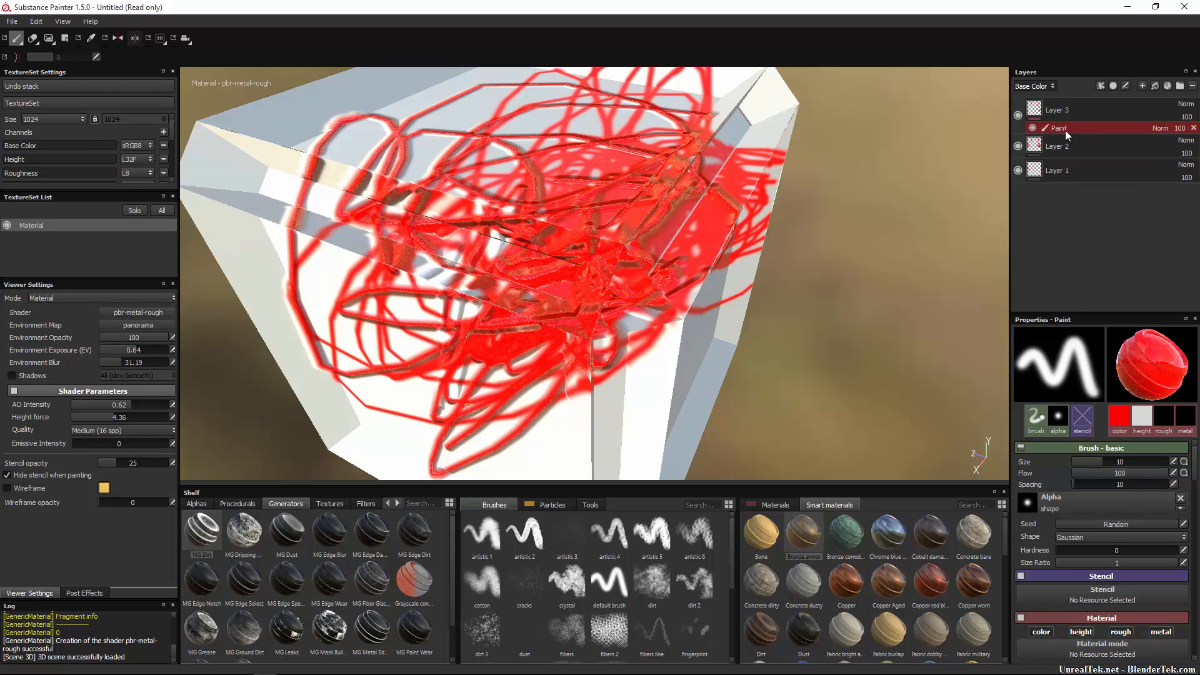
key(ctrl+z)
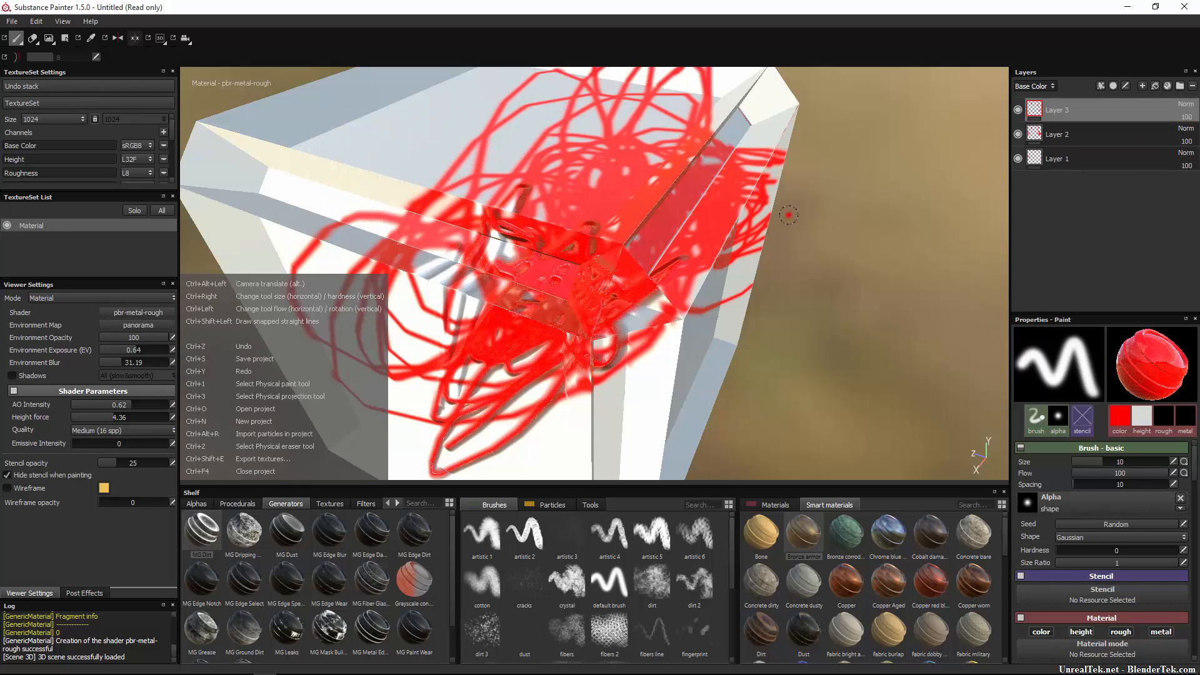
right_click(1105, 92)
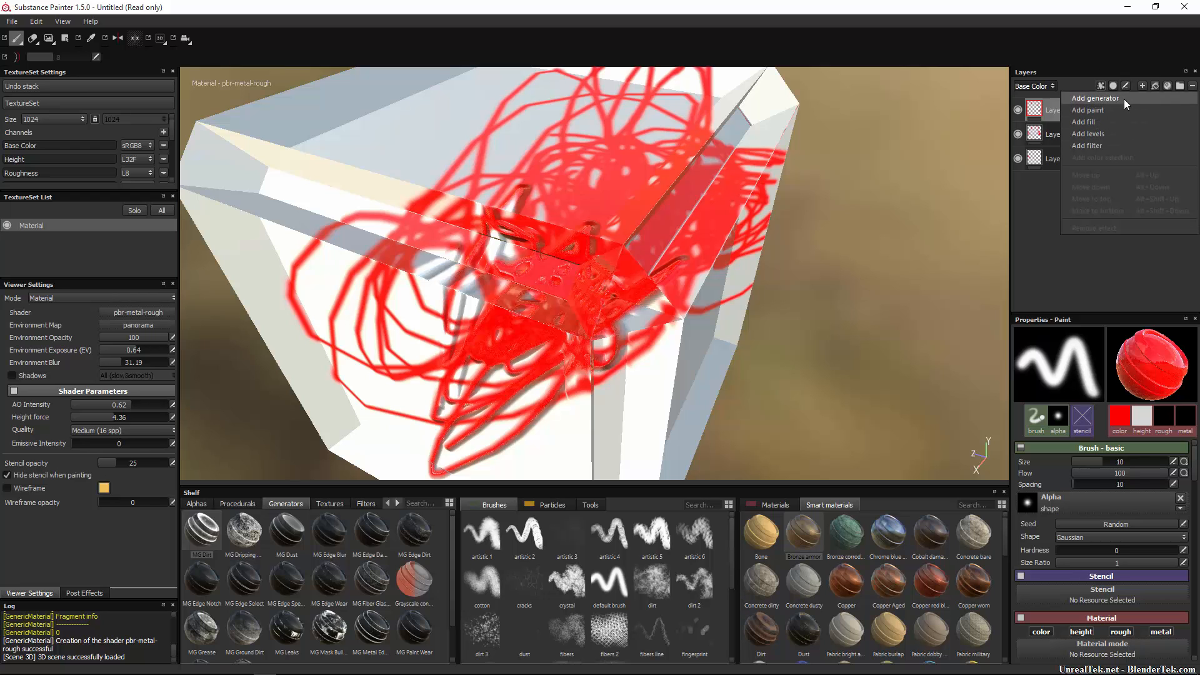
click(1119, 124)
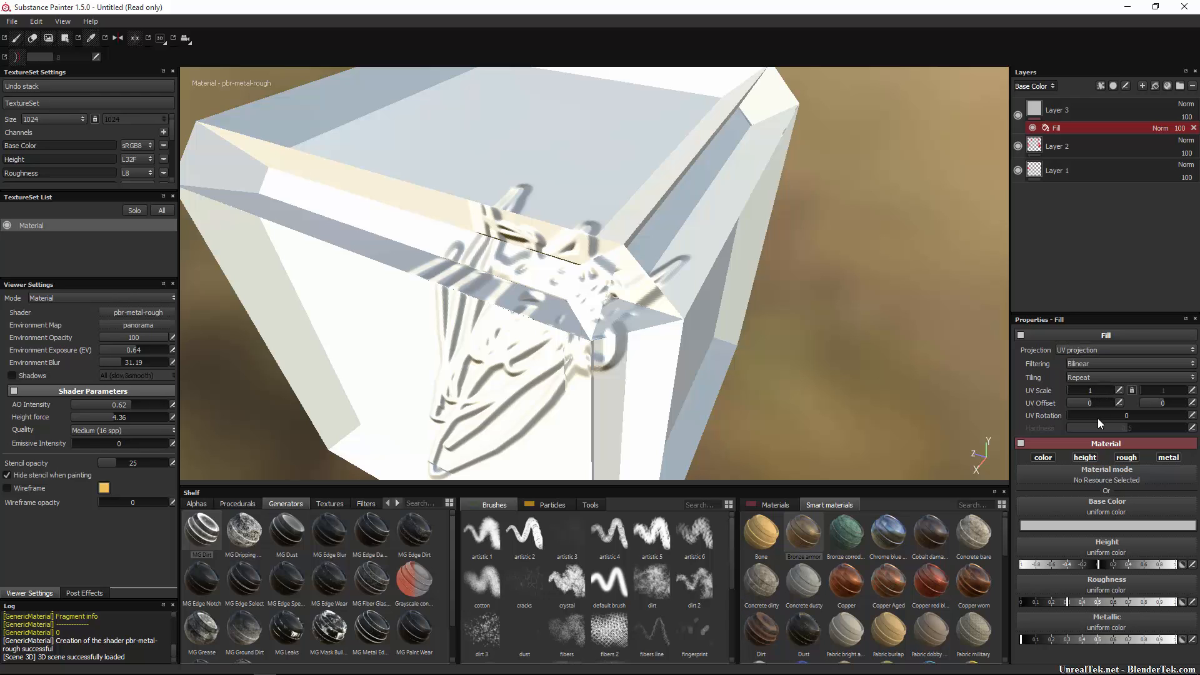
click(1114, 529)
click(1120, 513)
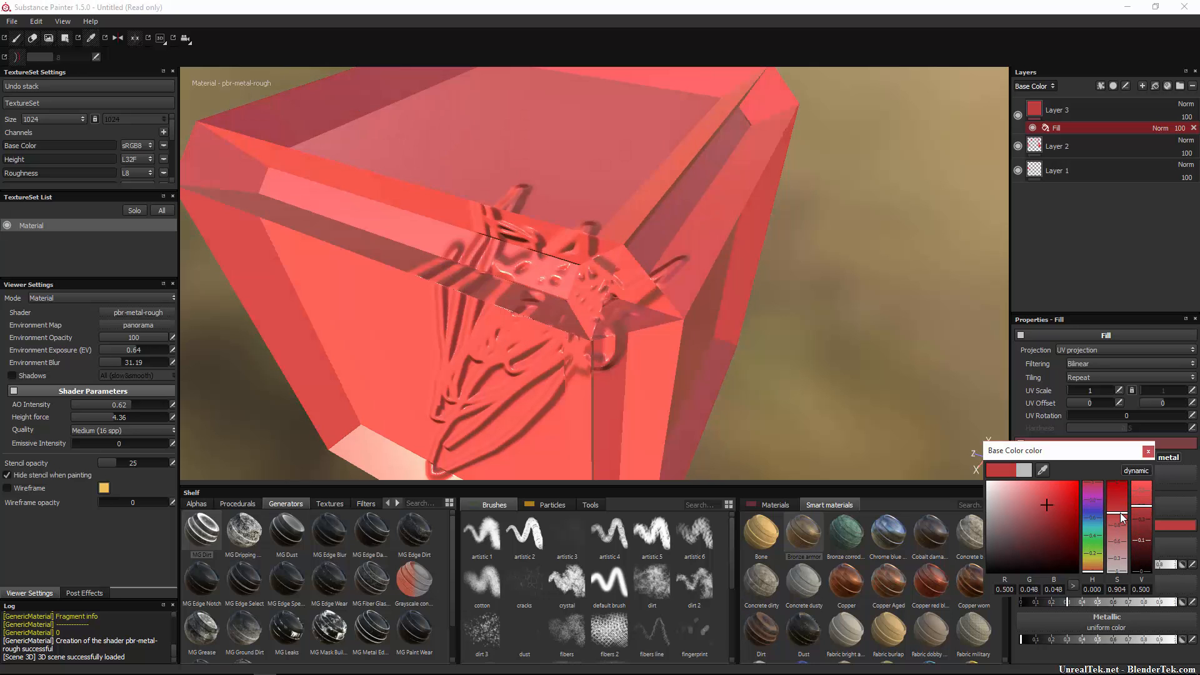
drag(1120, 512, 1119, 524)
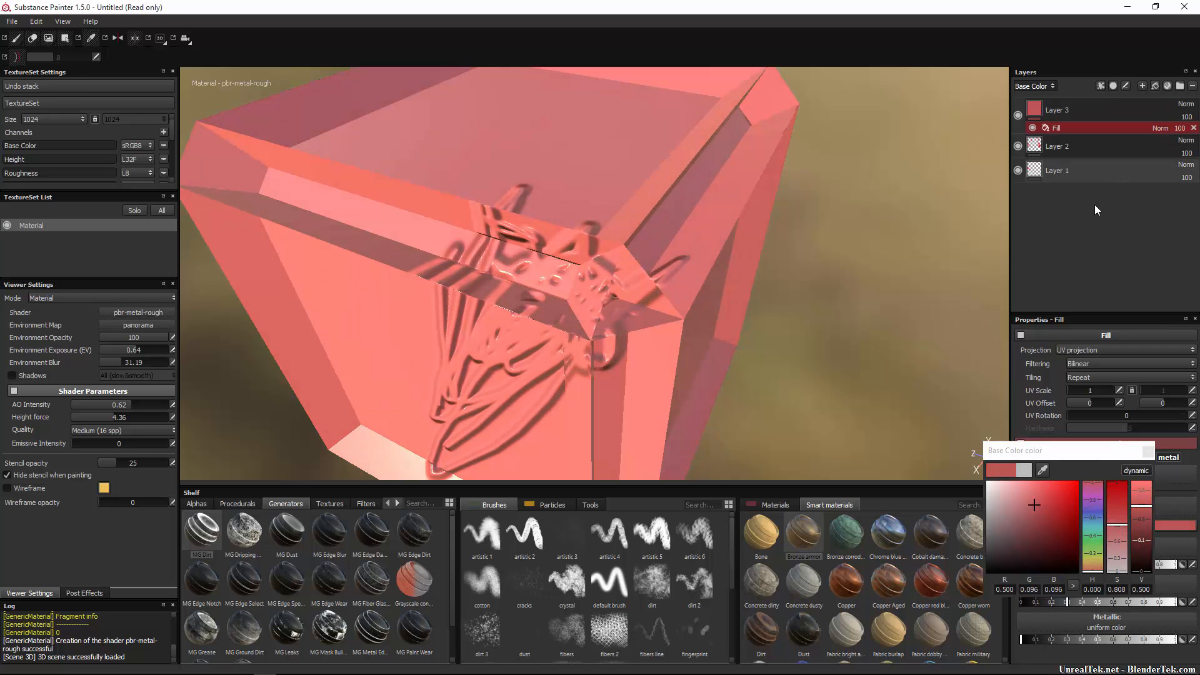
click(1147, 450)
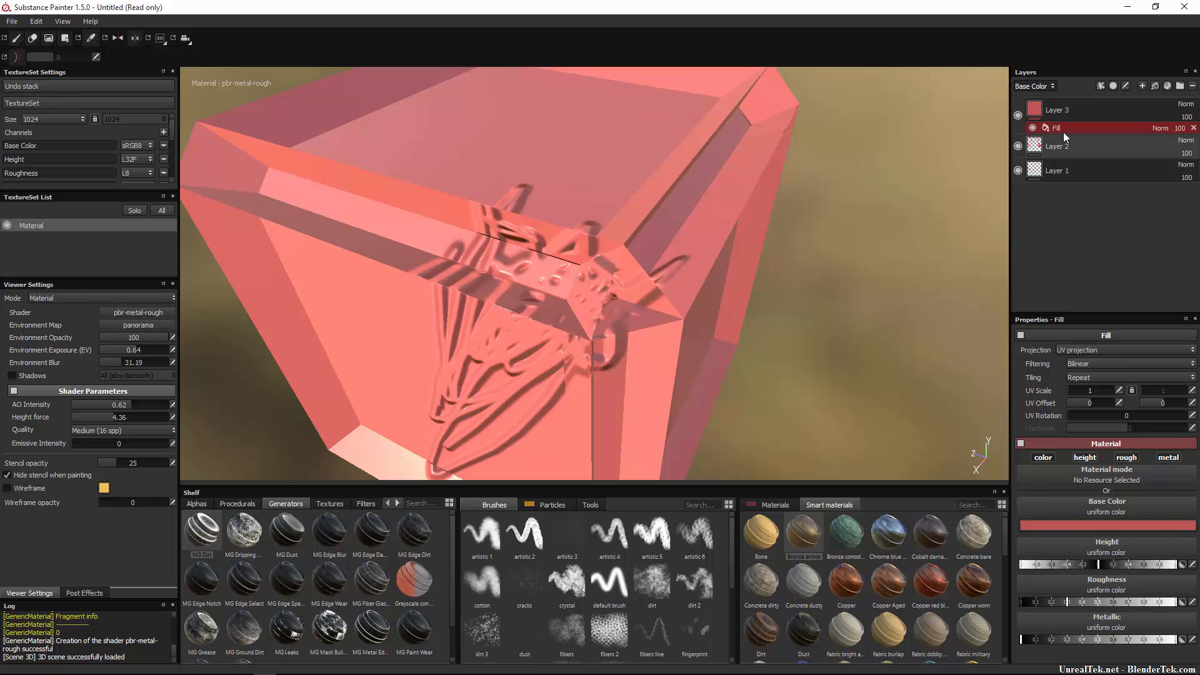
click(1074, 110)
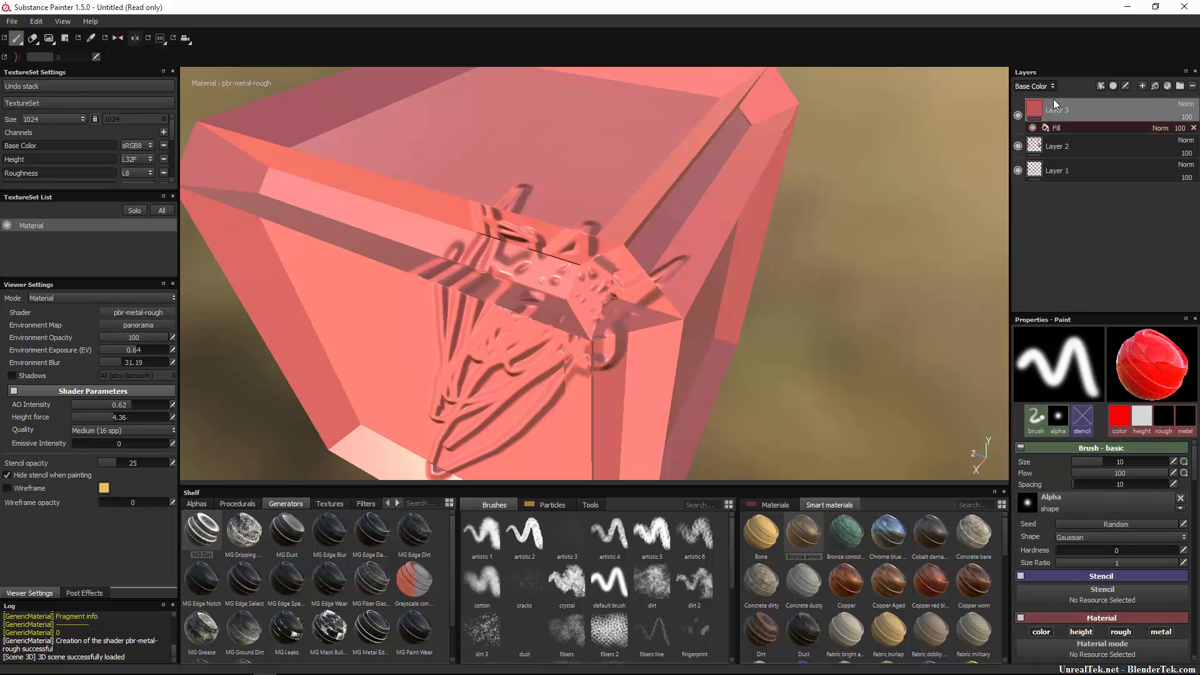
click(1052, 129)
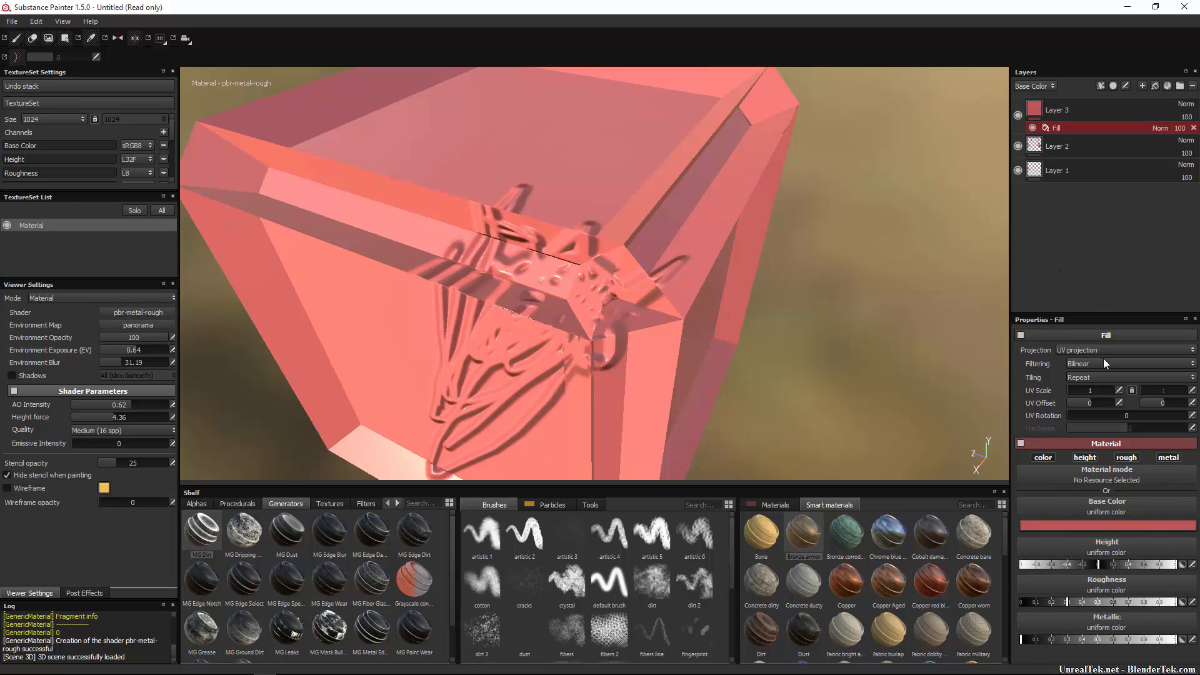
key(ctrl+z)
key(ctrl+z)
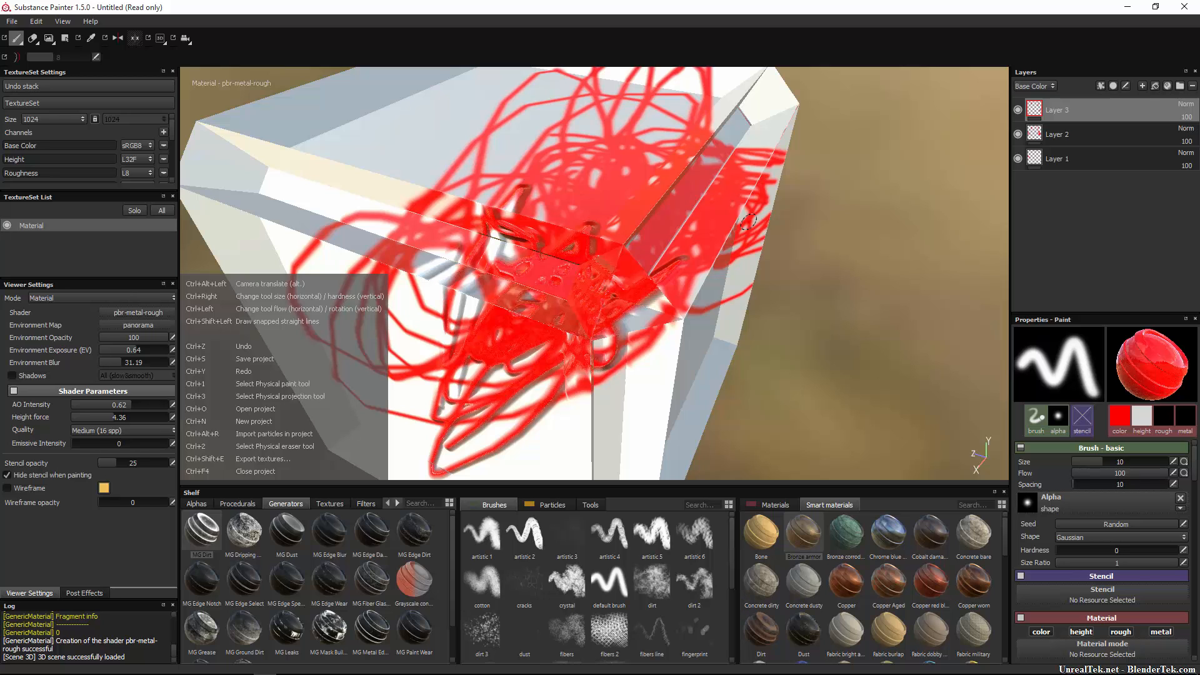
Undo Layers 3 and 2, then try a Levels effect on Layer 1 and undo it.
key(ctrl+z)
key(ctrl+z)
key(ctrl+z)
key(ctrl+z)
key(ctrl+z)
key(ctrl+z)
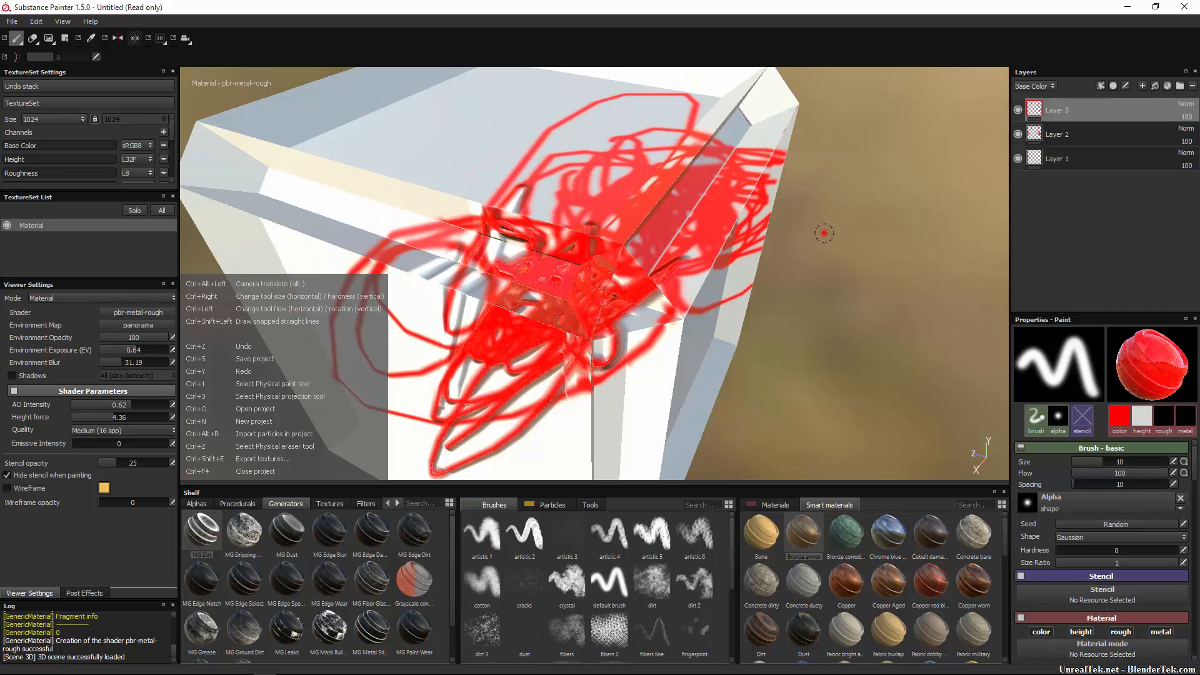
key(ctrl+z)
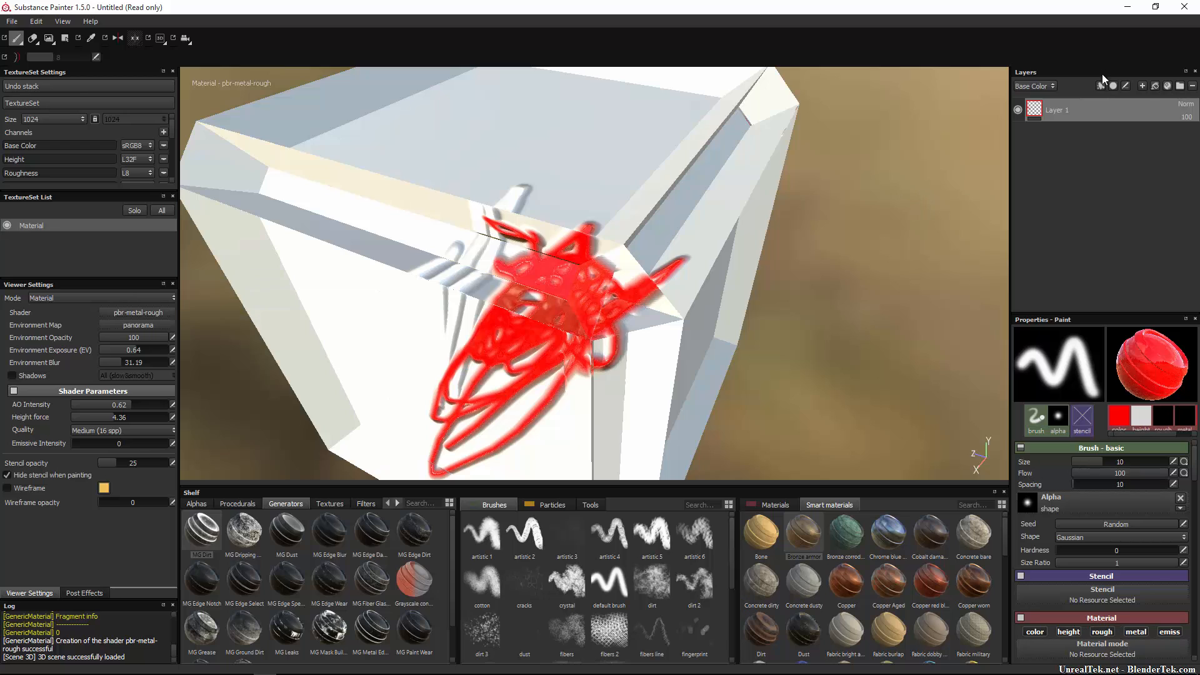
click(1101, 86)
click(1109, 134)
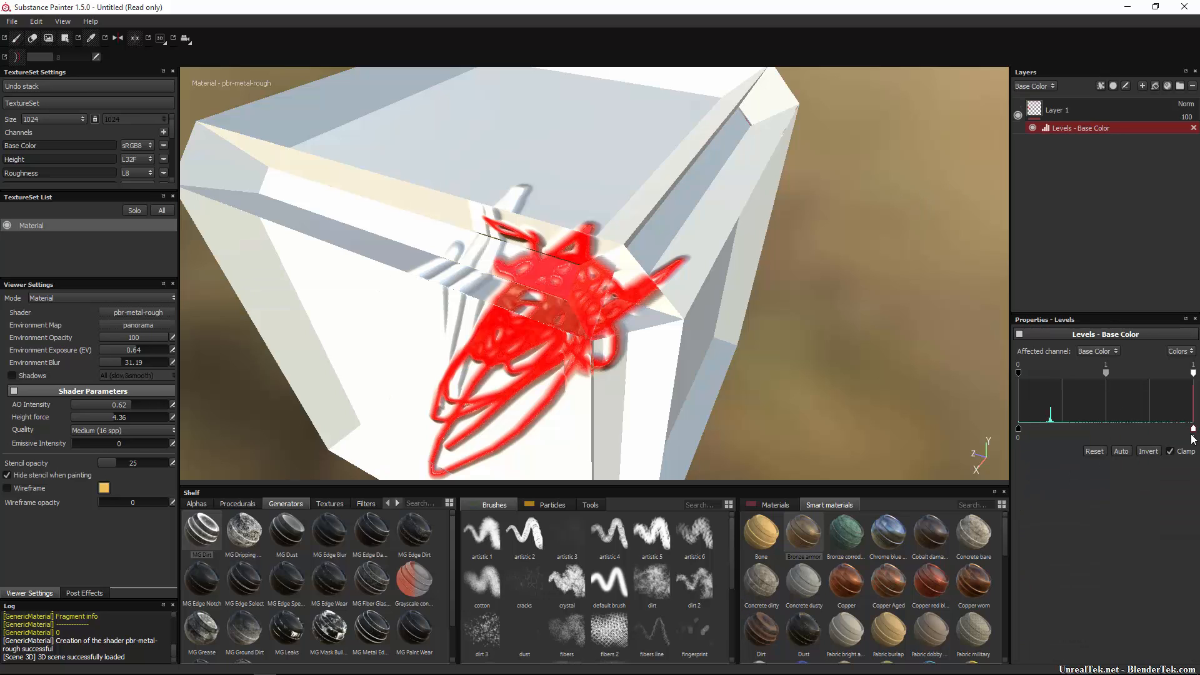
mouse_move(1193, 429)
mouse_down()
mouse_move(1025, 429)
mouse_move(1193, 426)
mouse_up()
key(ctrl+z)
key(ctrl+z)
key(ctrl+z)
key(ctrl+z)
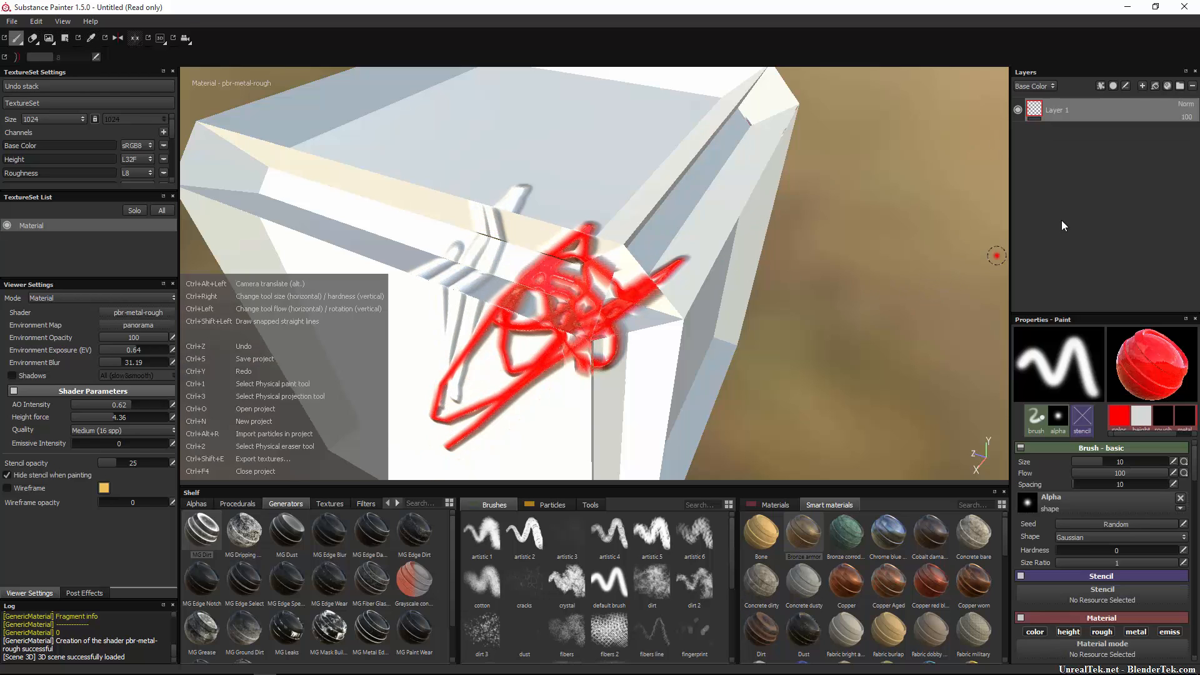
Try a filter effect with MatFx Rust Weathering on Layer 1, then undo it.
click(1103, 85)
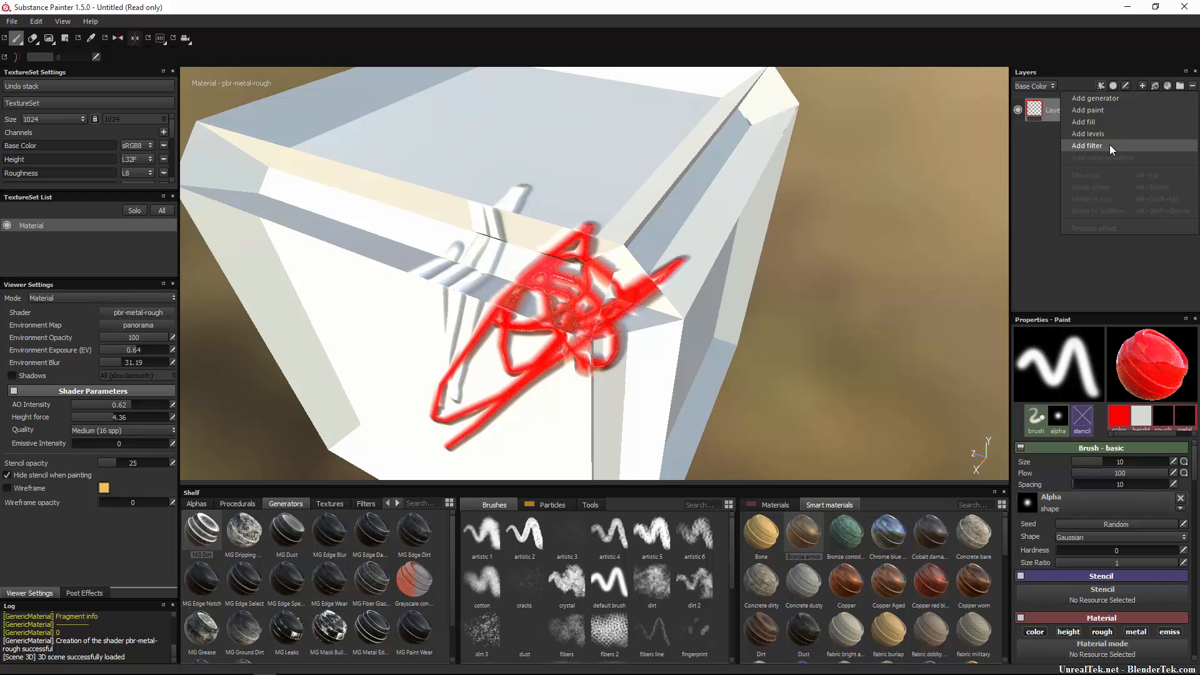
click(1108, 145)
click(1094, 372)
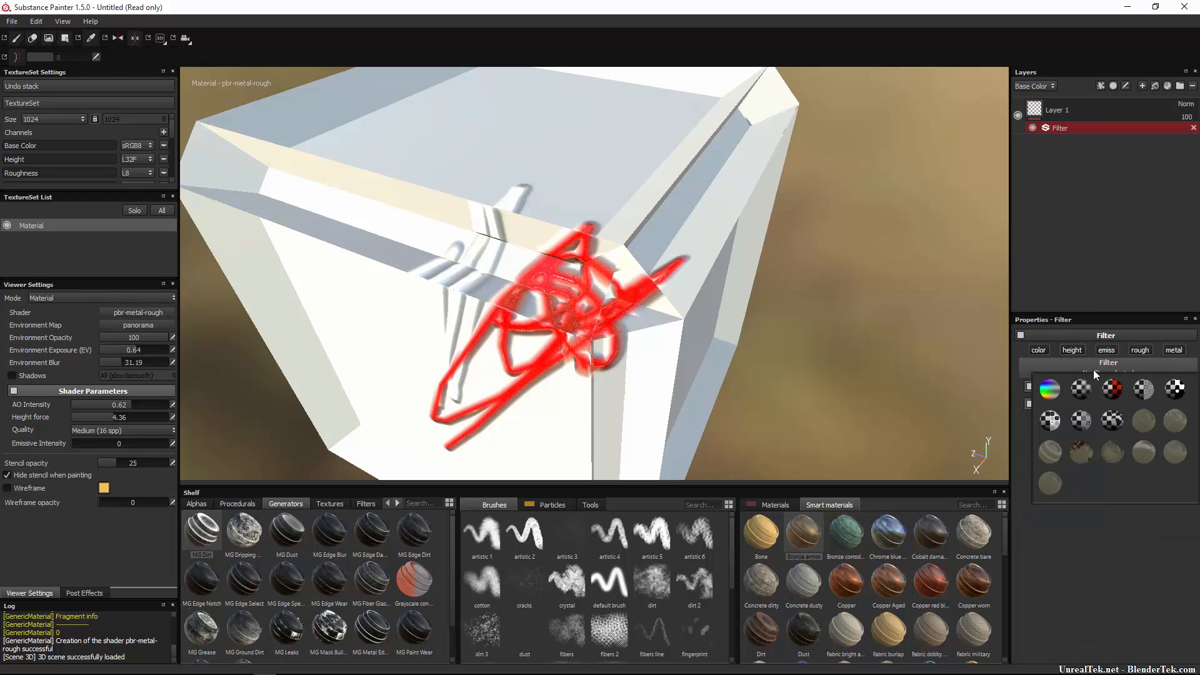
click(1081, 451)
scroll(1129, 582, down, 2)
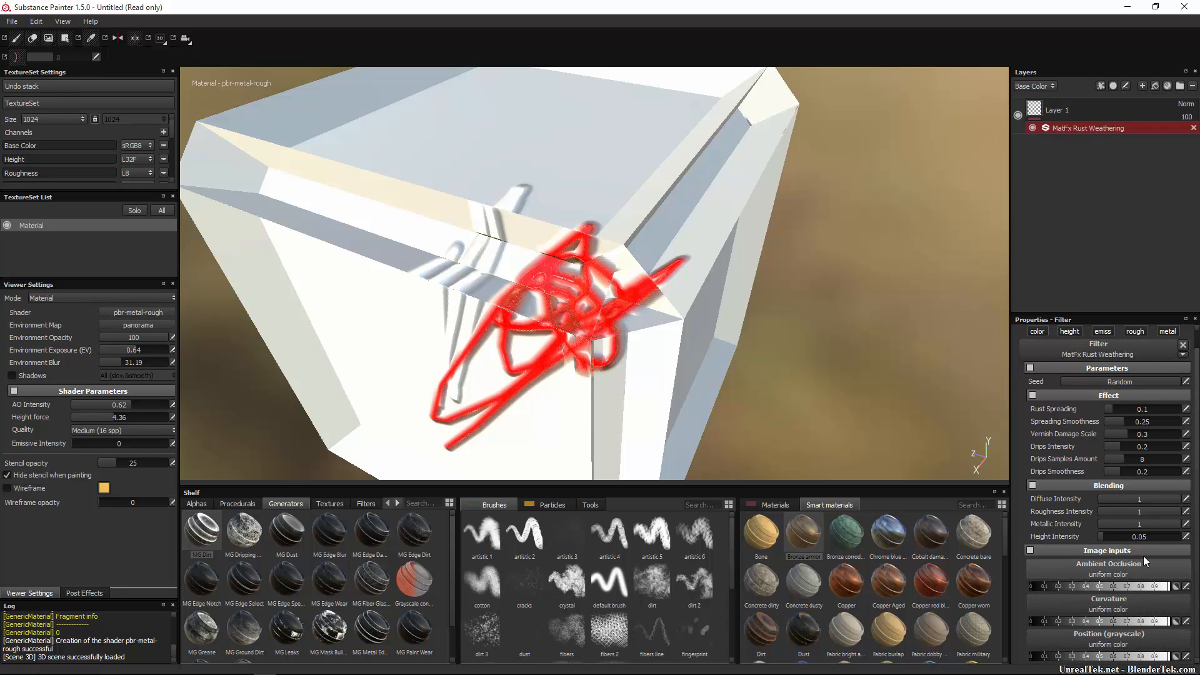
scroll(879, 237, down, 1)
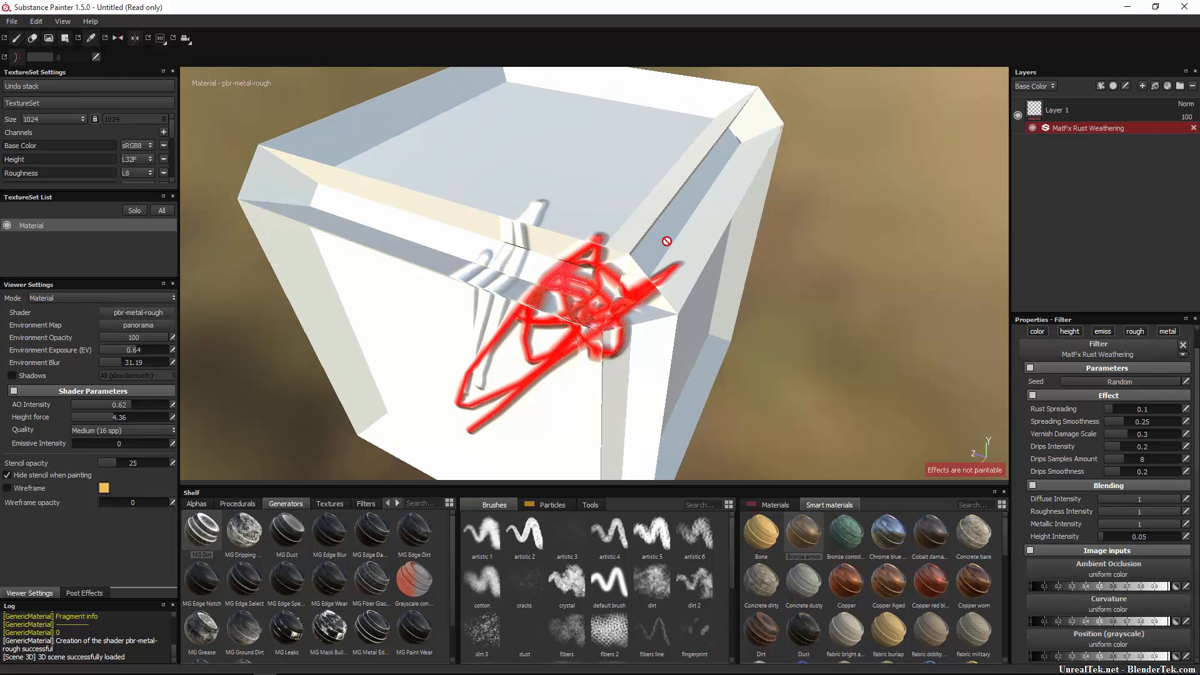
key(ctrl+z)
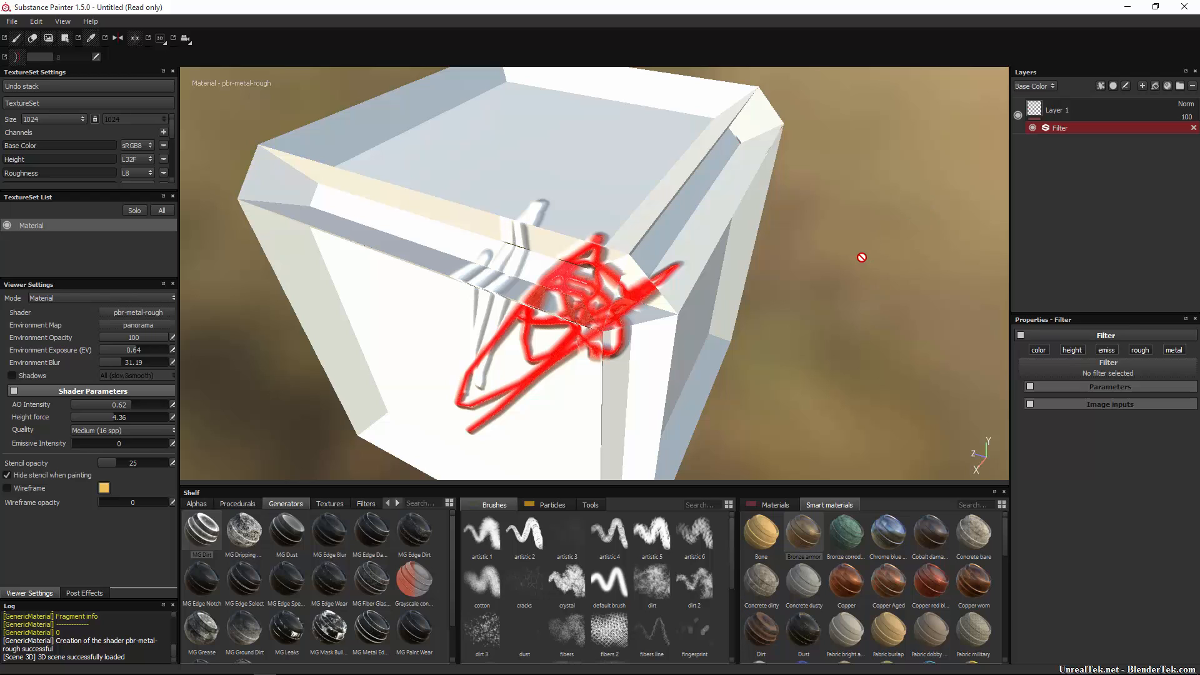
key(1)
click(1101, 87)
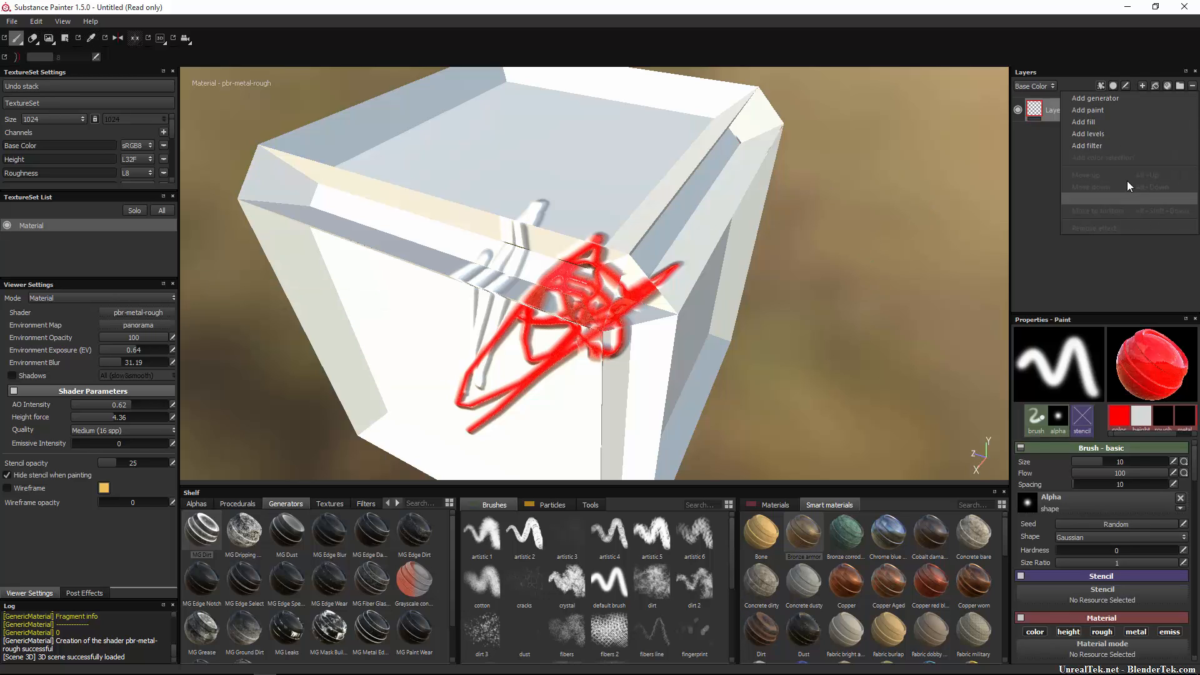
Add a black mask to Layer 1 hiding its red scribbles, then drop Backpack padding onto the layer.
click(1041, 142)
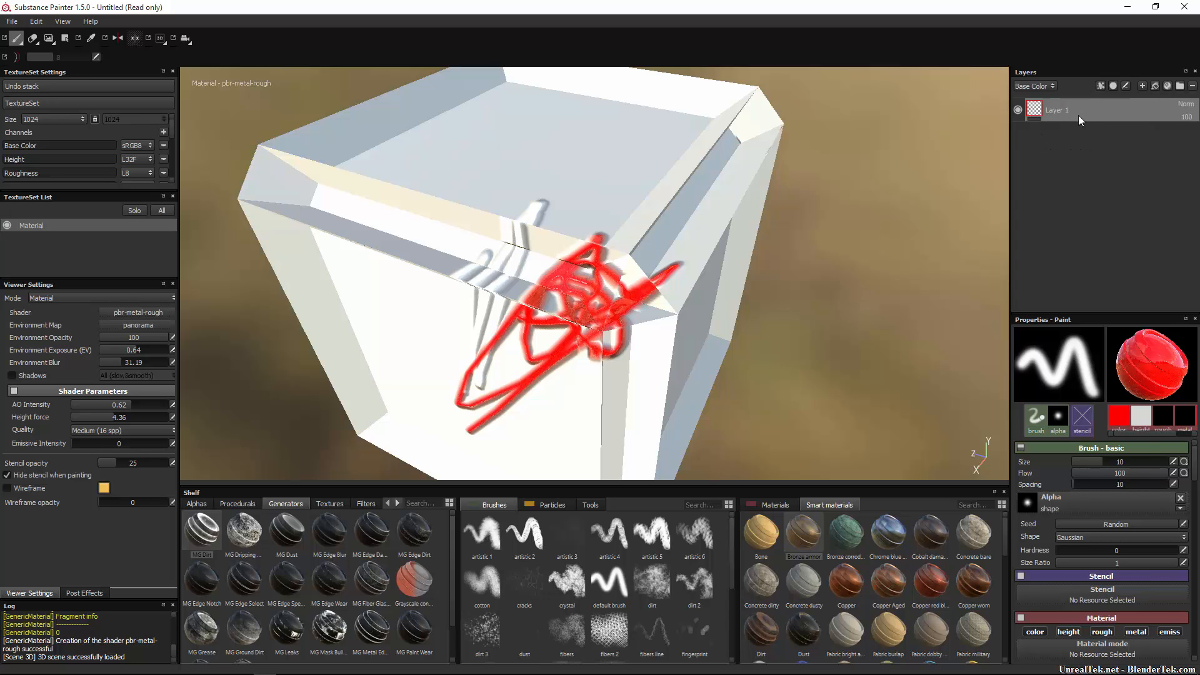
click(1115, 86)
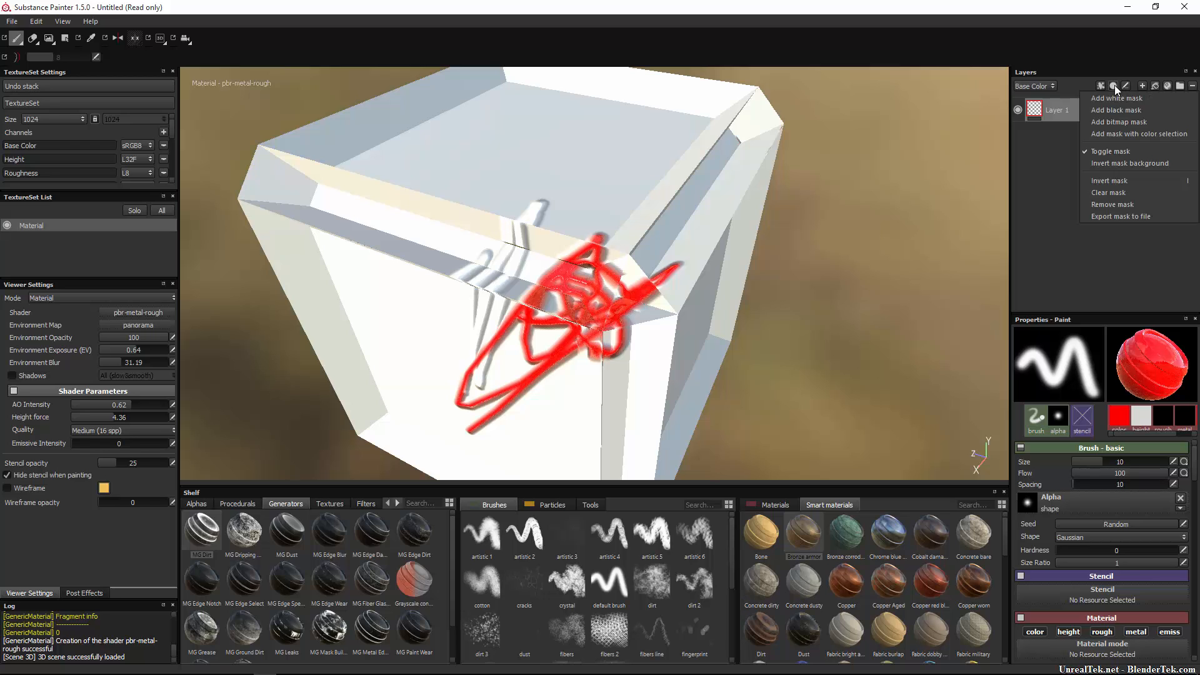
click(1143, 110)
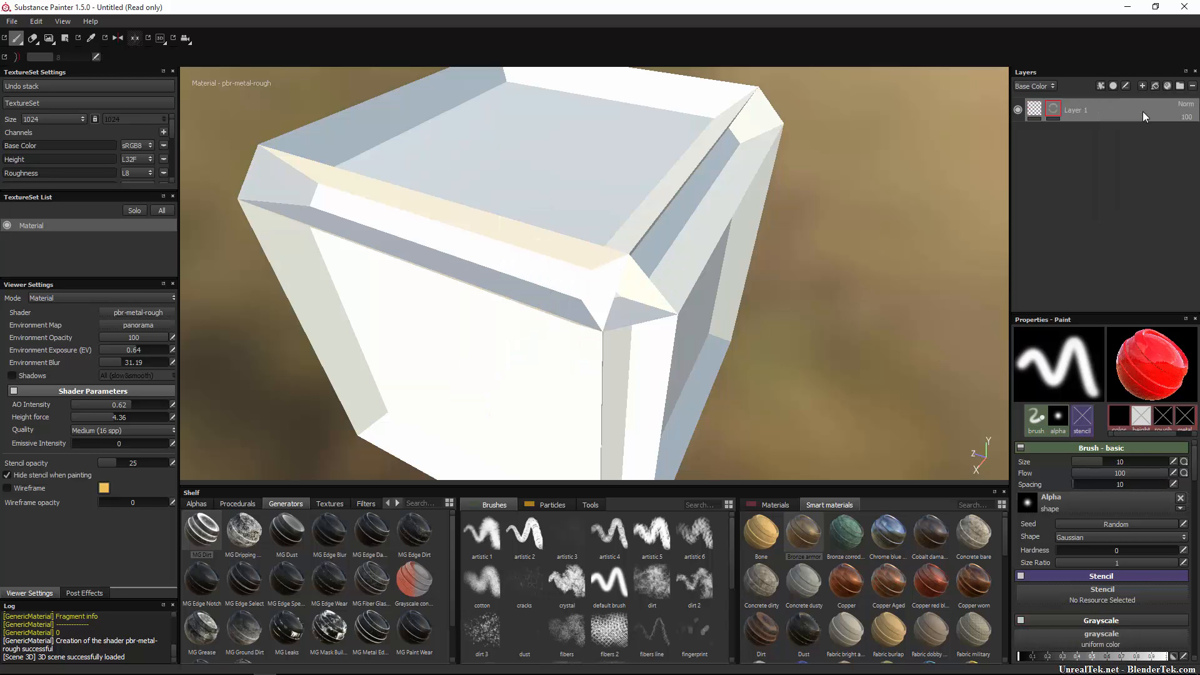
click(1034, 109)
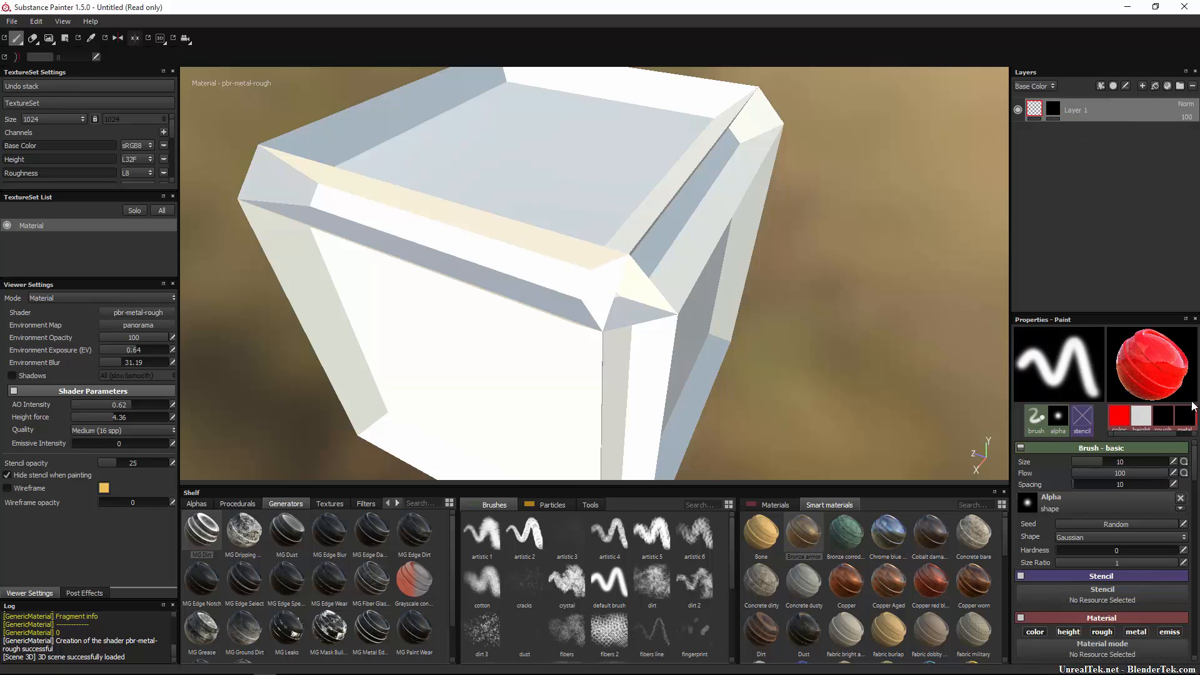
drag(761, 532, 1094, 478)
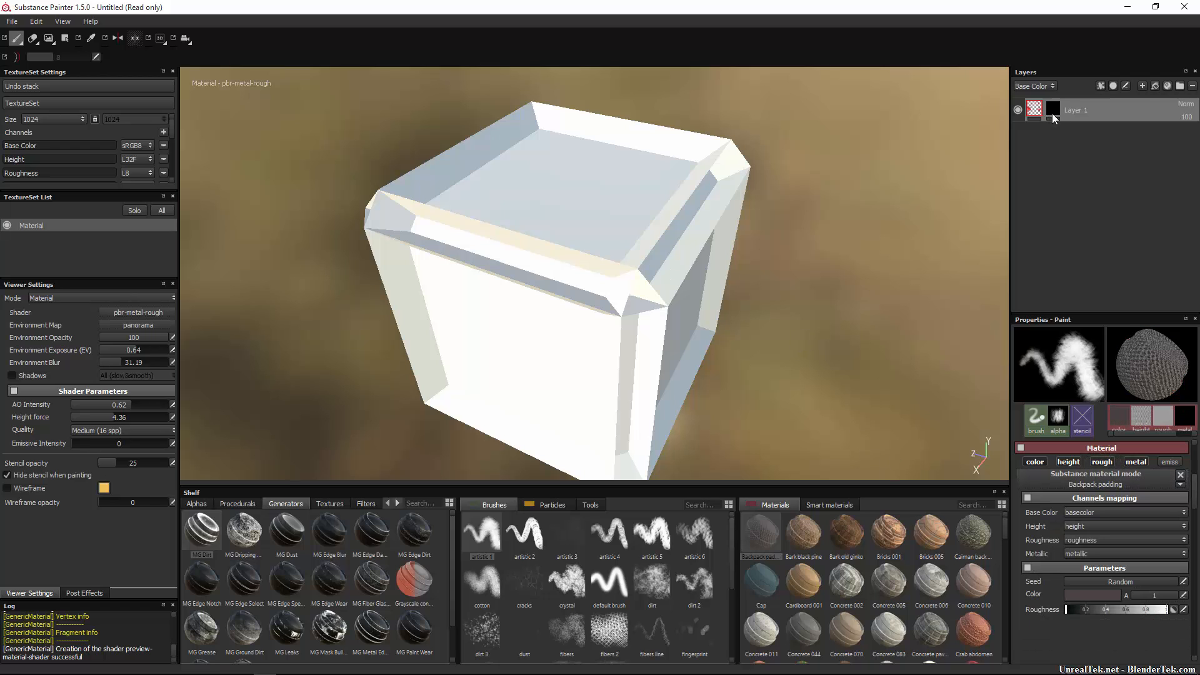
Check Layer 1's content and mask, then swap its mask to white and back to black.
click(1061, 109)
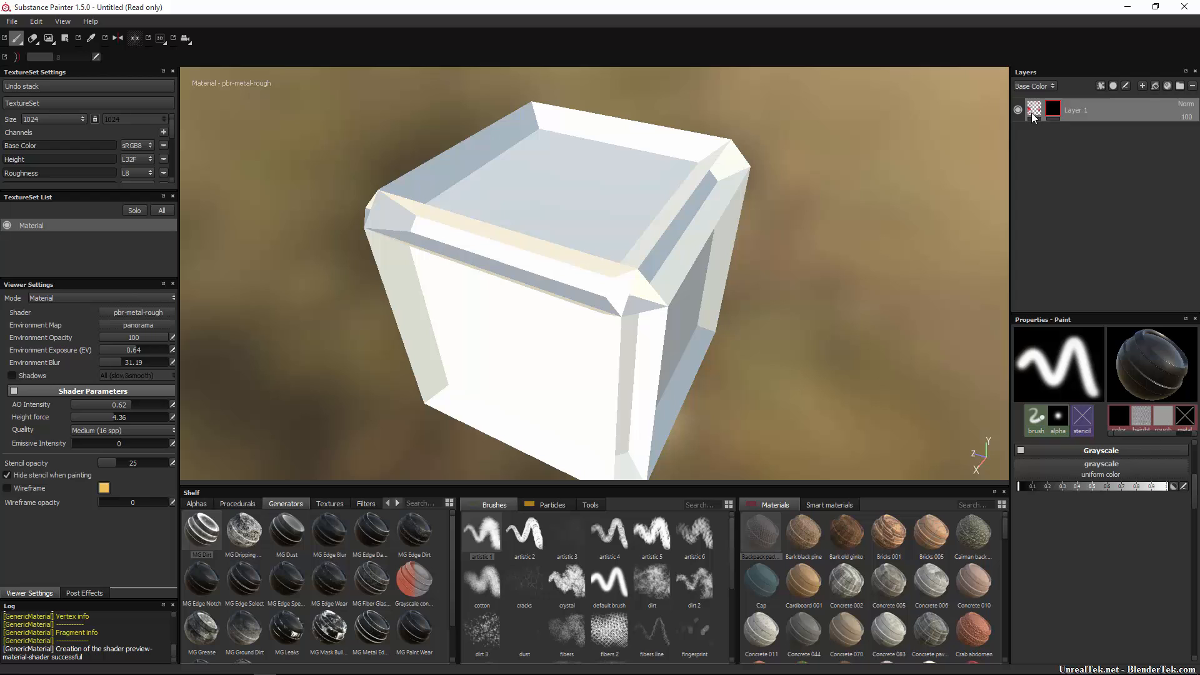
click(1032, 114)
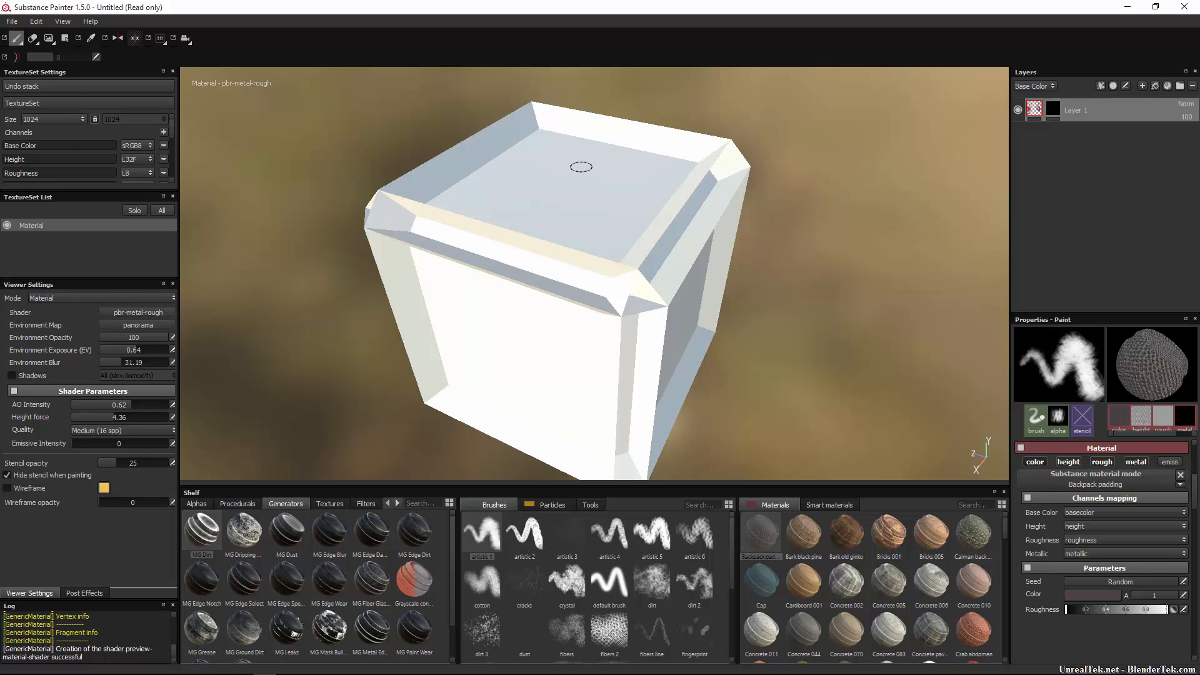
click(1059, 108)
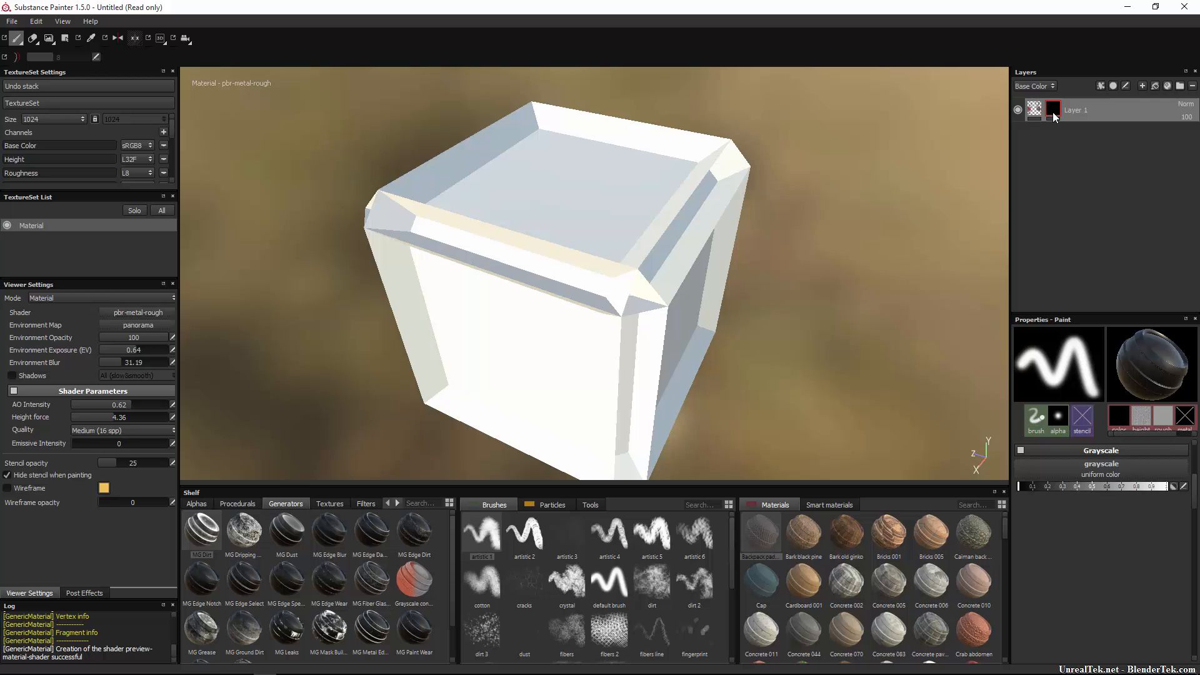
right_click(1054, 117)
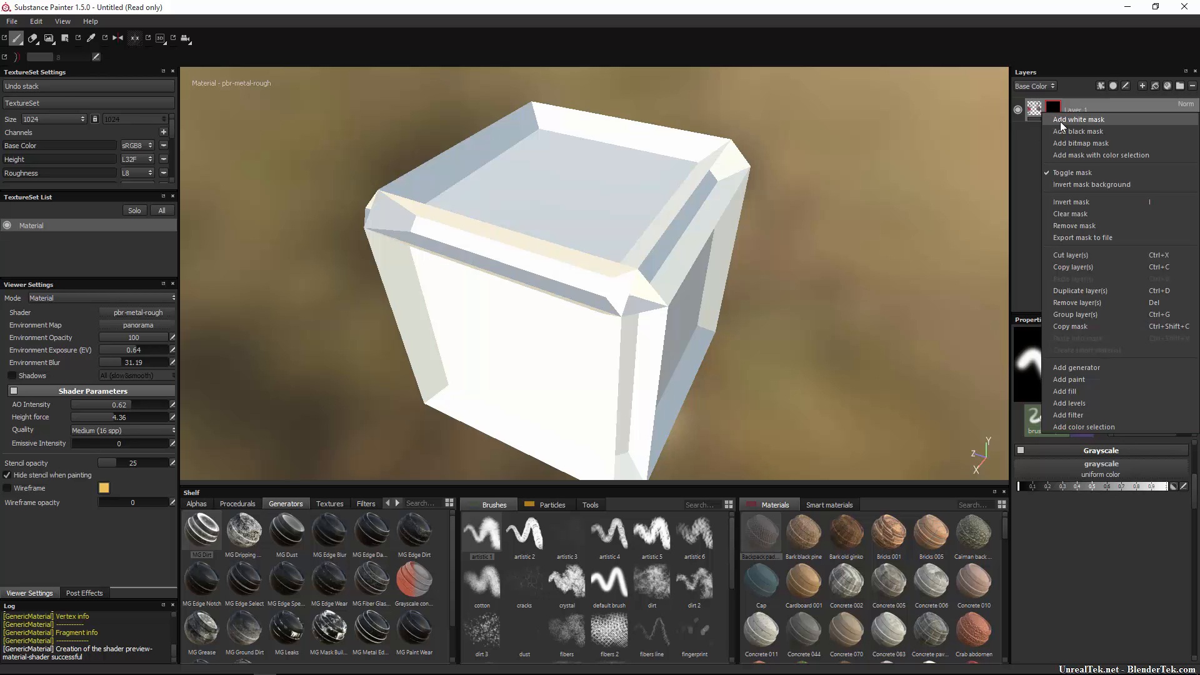
click(1060, 120)
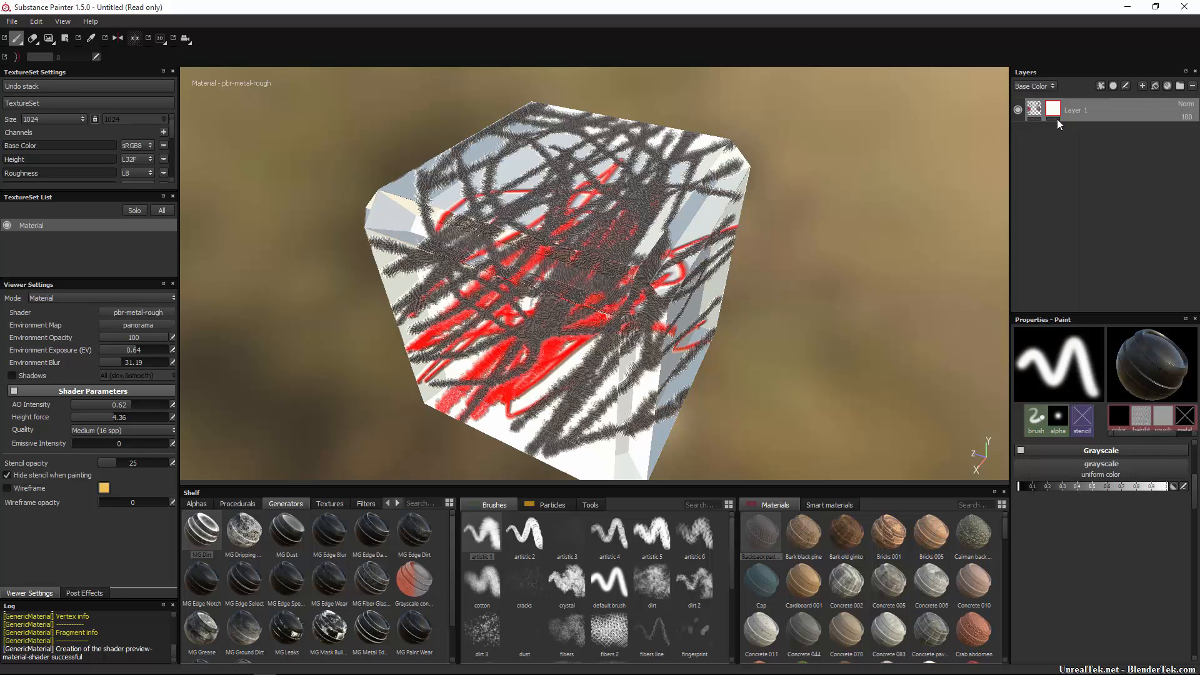
right_click(1054, 112)
click(1065, 127)
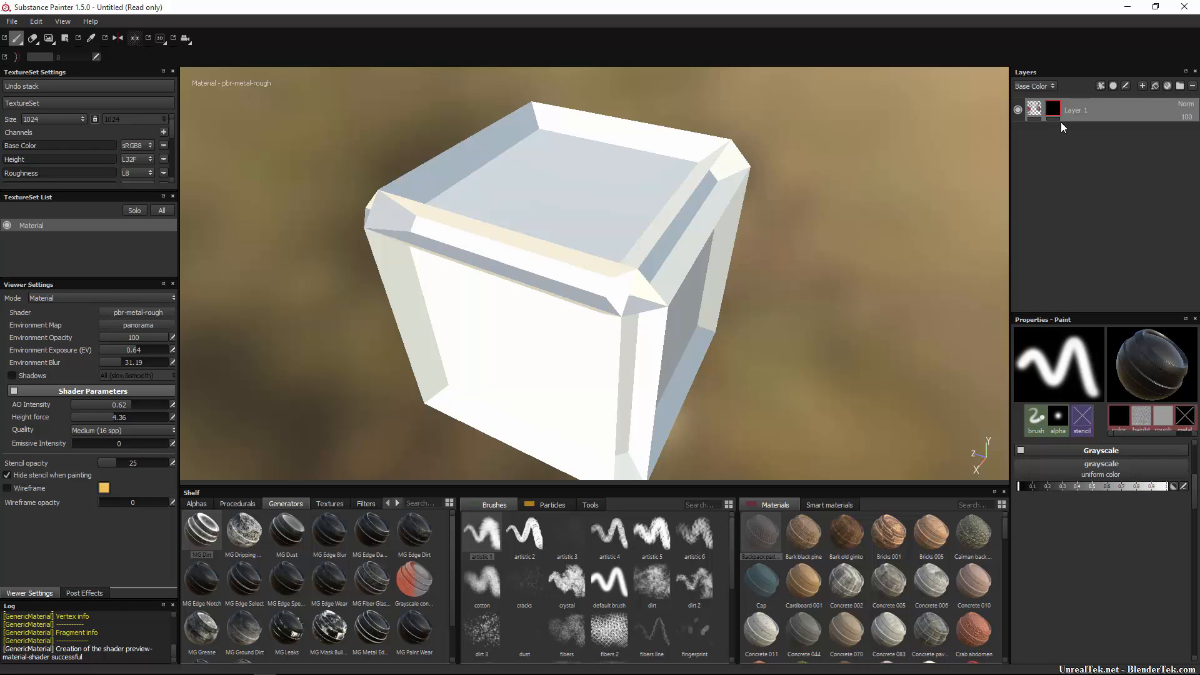
key(ctrl+alt+d)
drag(1061, 104, 1037, 130)
key(Escape)
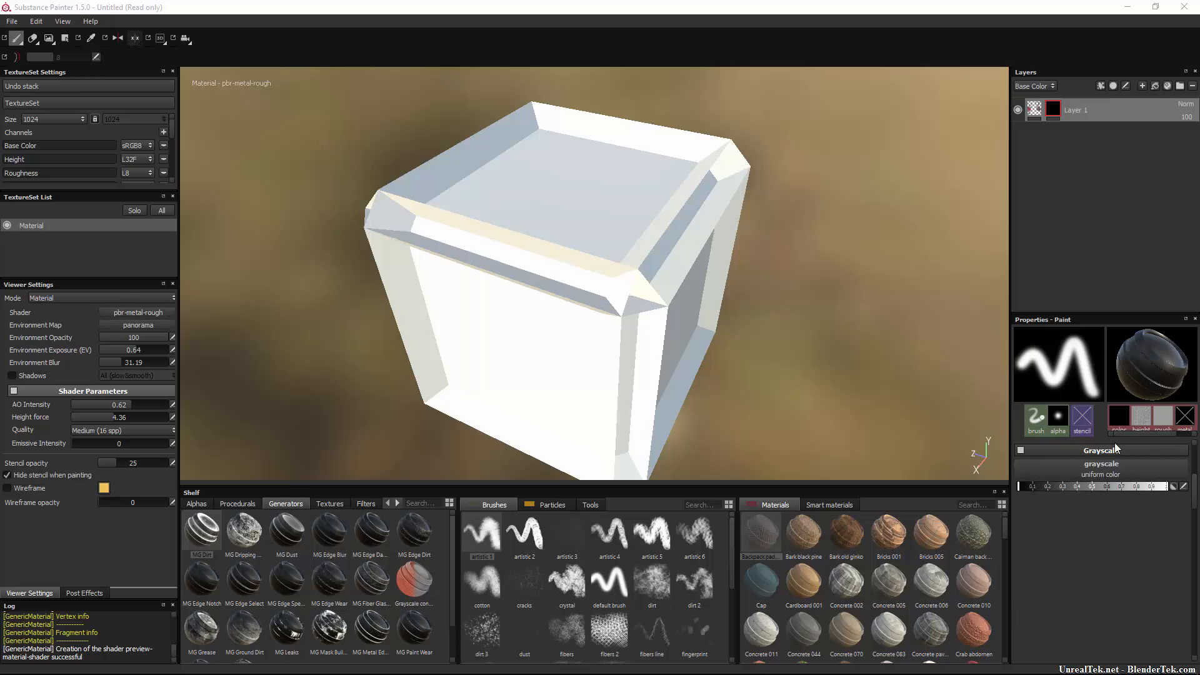
Set brush grayscale to white, enlarge the brush, and paint strokes across the cube's top and edges.
drag(1021, 488, 985, 490)
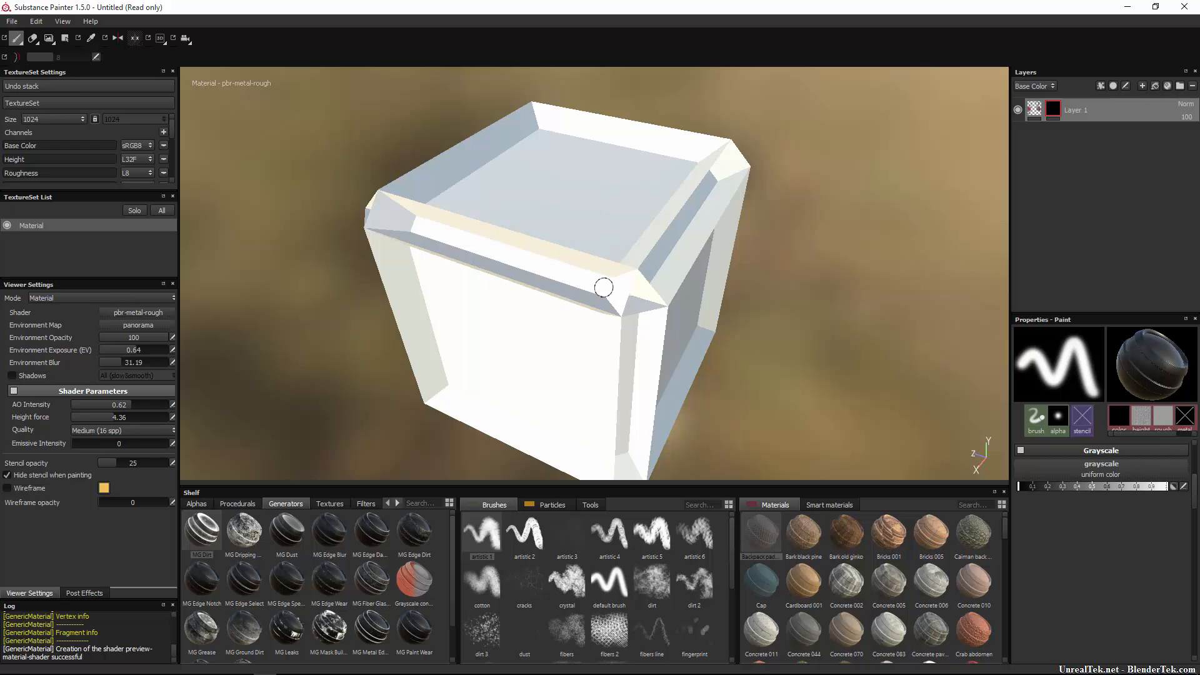
drag(1023, 487, 1170, 488)
mouse_move(594, 215)
mouse_down()
mouse_move(640, 263)
mouse_move(603, 242)
mouse_move(589, 260)
mouse_up()
scroll(549, 225, up, 5)
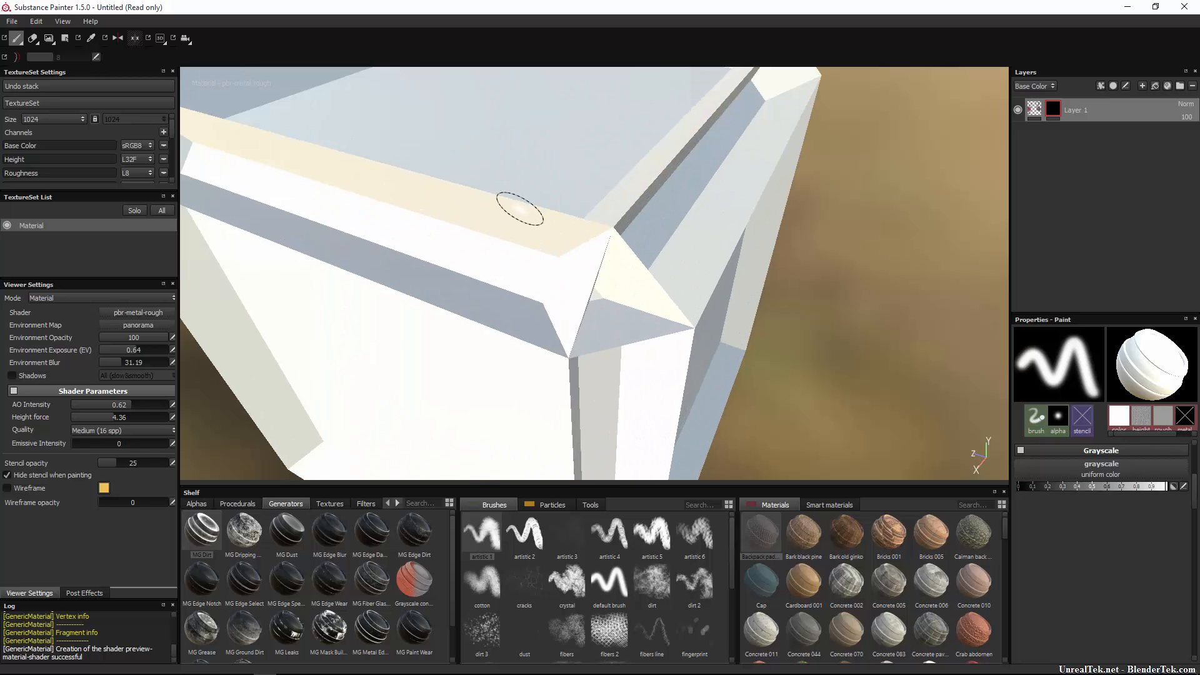
ctrl+right_drag(533, 185, 581, 166)
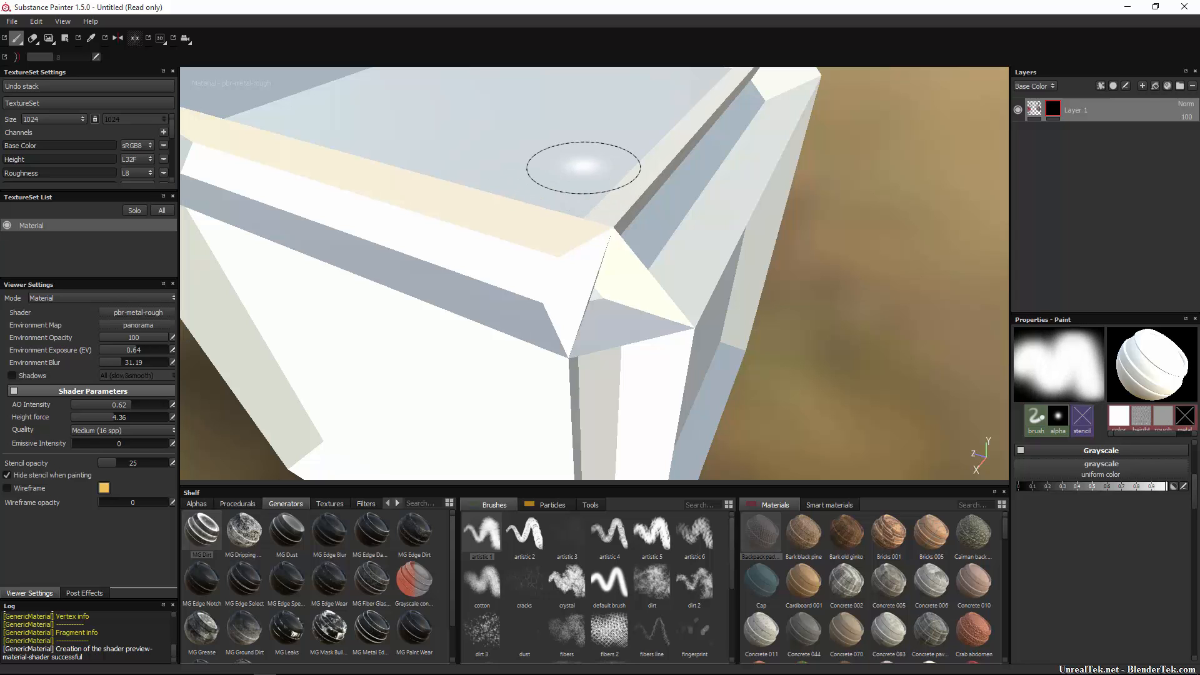
mouse_move(581, 166)
mouse_down()
mouse_move(442, 397)
mouse_move(538, 324)
mouse_up()
mouse_move(547, 332)
mouse_down()
mouse_move(494, 412)
mouse_move(512, 438)
mouse_move(438, 250)
mouse_move(456, 234)
mouse_move(362, 228)
mouse_up()
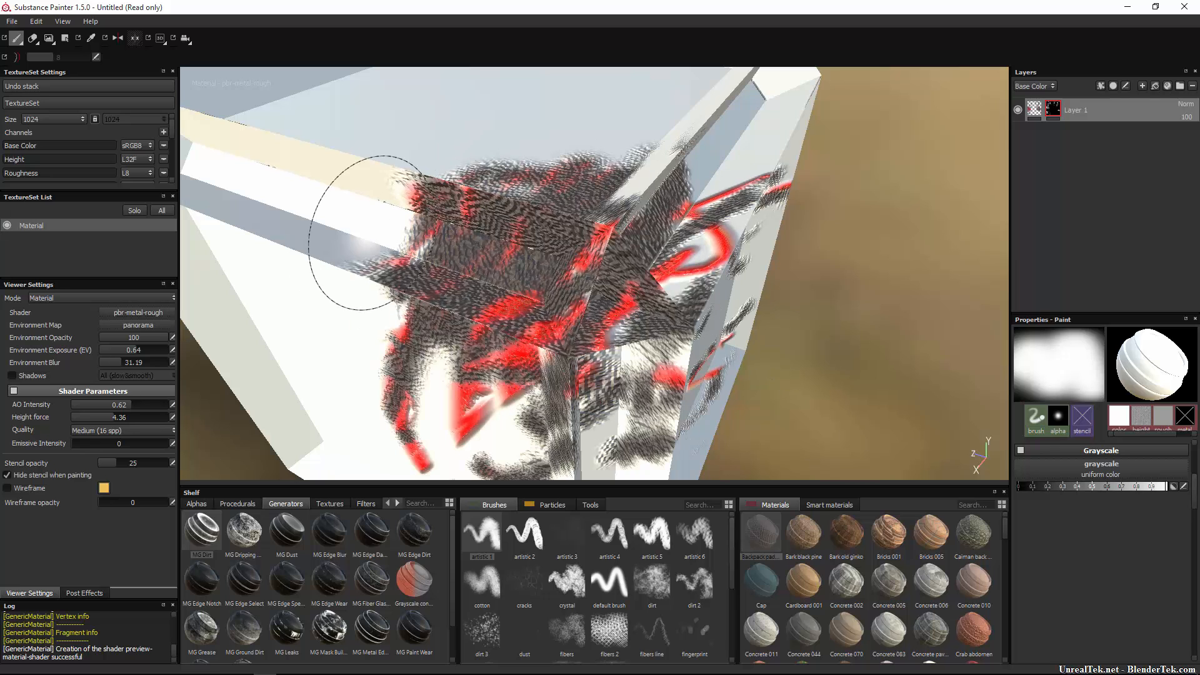
Paint a grey stroke on the upper face, then undo the strokes down to one small squiggle.
drag(1111, 485, 1093, 486)
click(1083, 487)
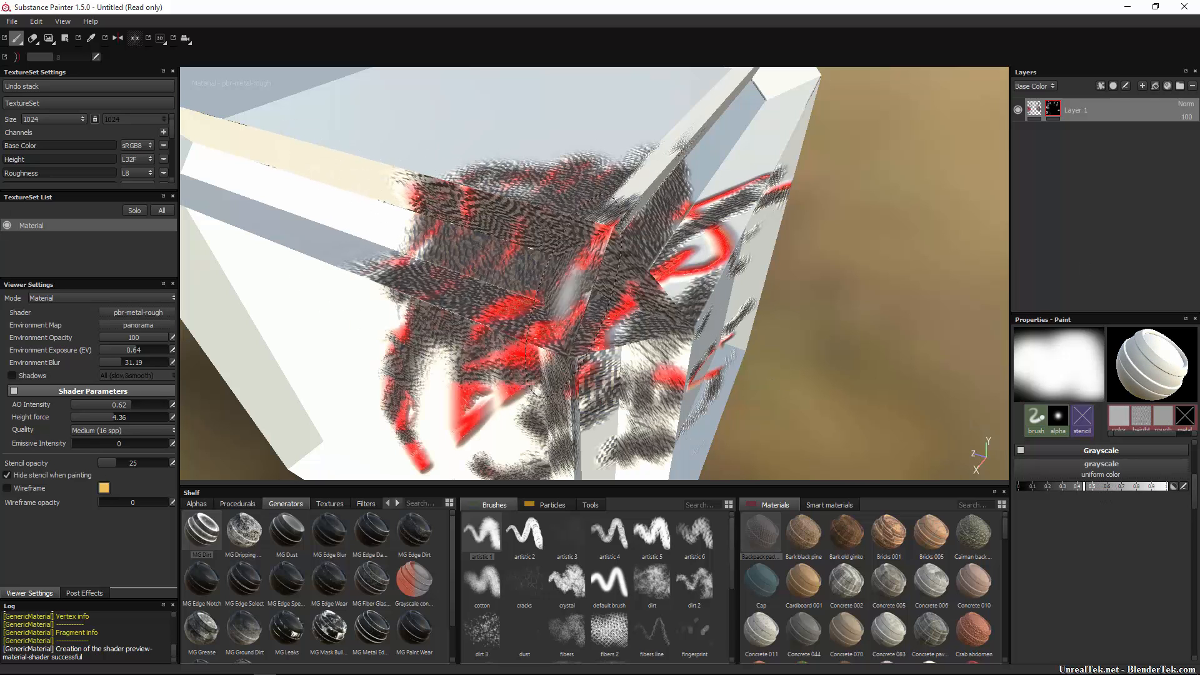
mouse_move(540, 131)
mouse_down()
mouse_move(485, 125)
mouse_move(568, 139)
mouse_up()
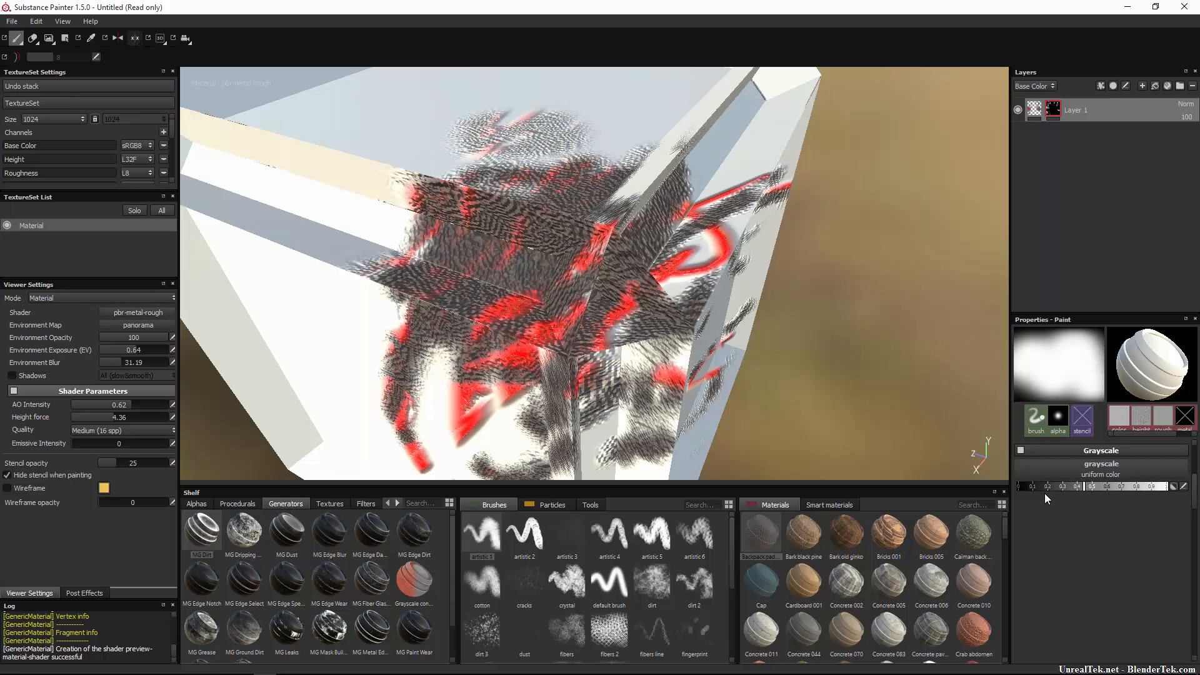
click(1029, 486)
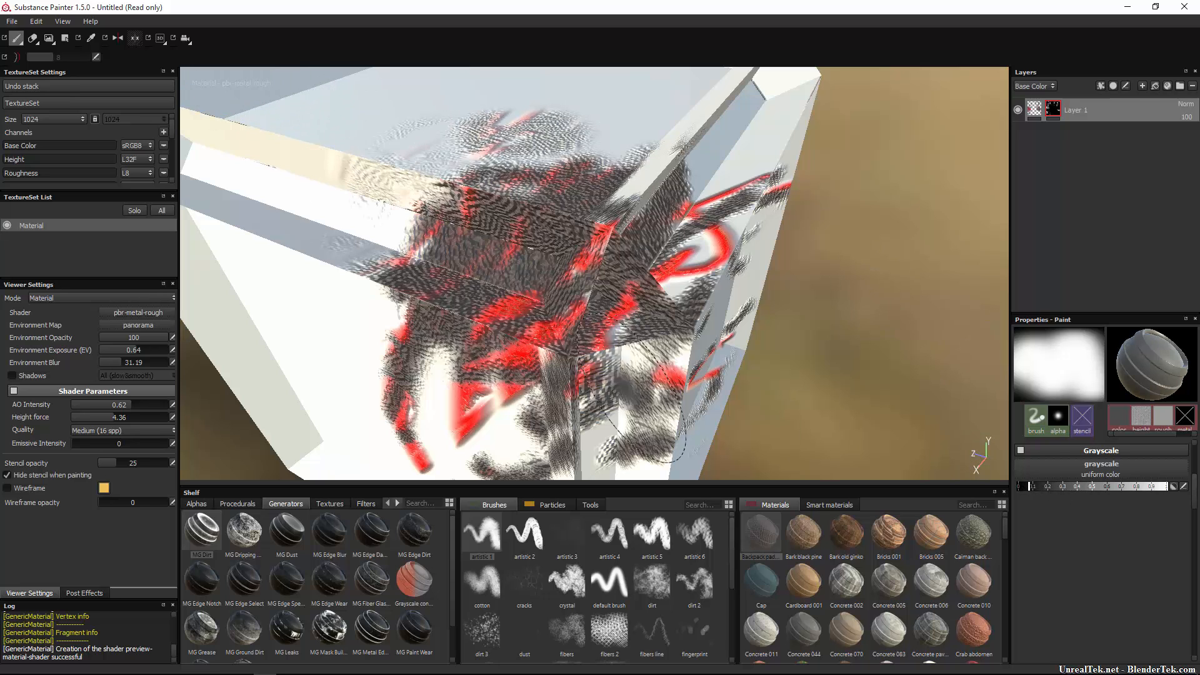
key(ctrl+z)
key(ctrl+z)
key(ctrl+z)
key(ctrl+z)
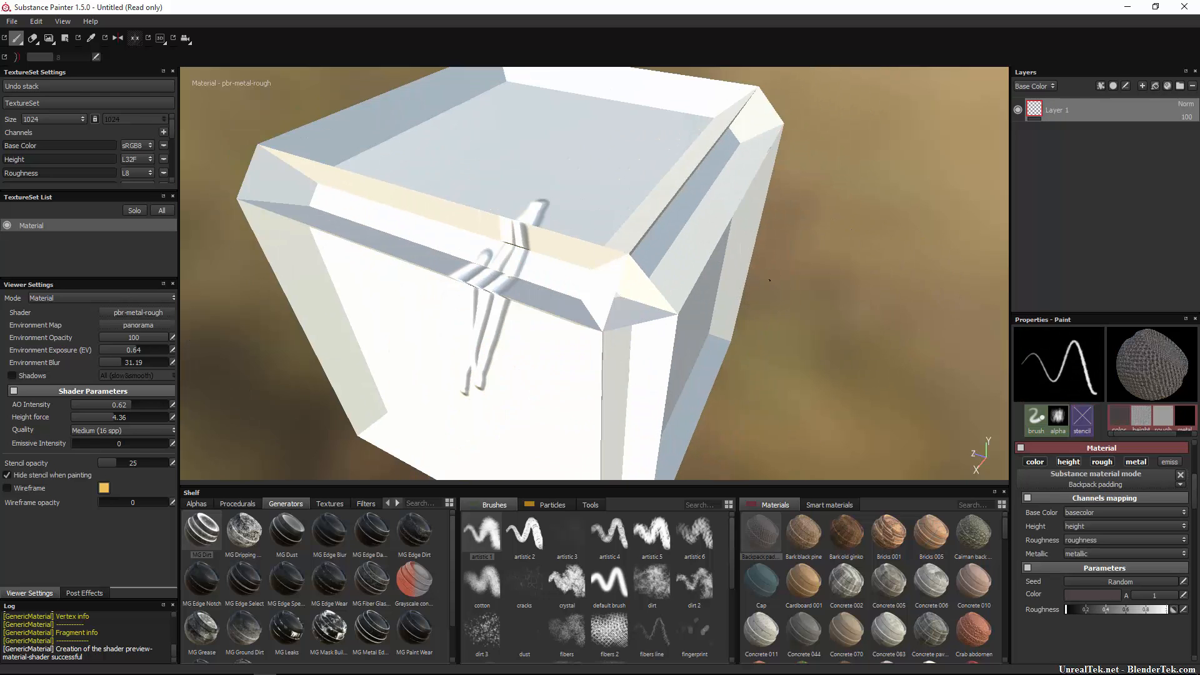
scroll(769, 280, down, 3)
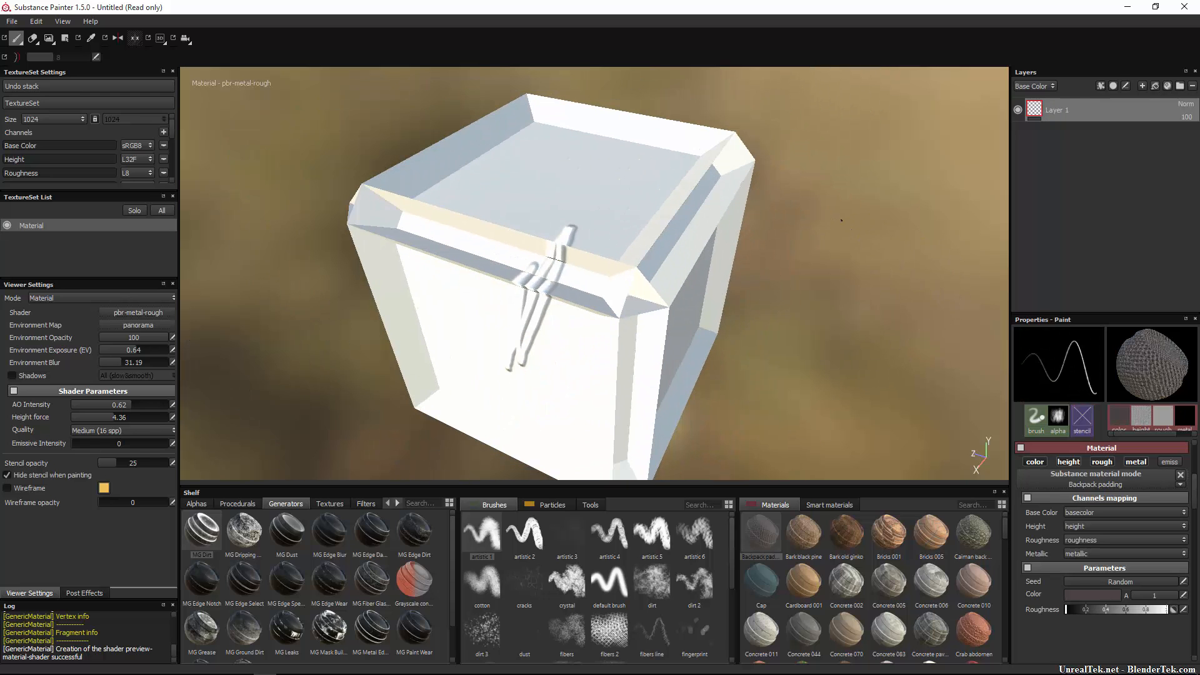
Add a black mask to Layer 1 and put a Levels effect on that mask.
right_click(1031, 106)
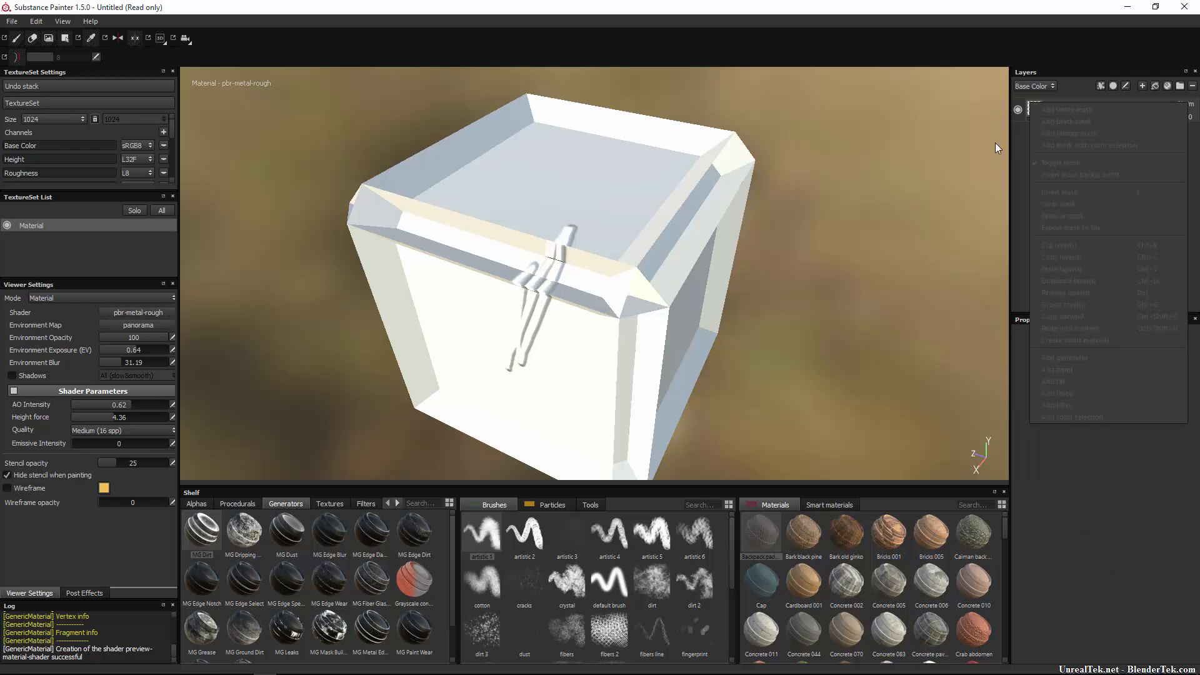
right_click(755, 262)
click(1038, 109)
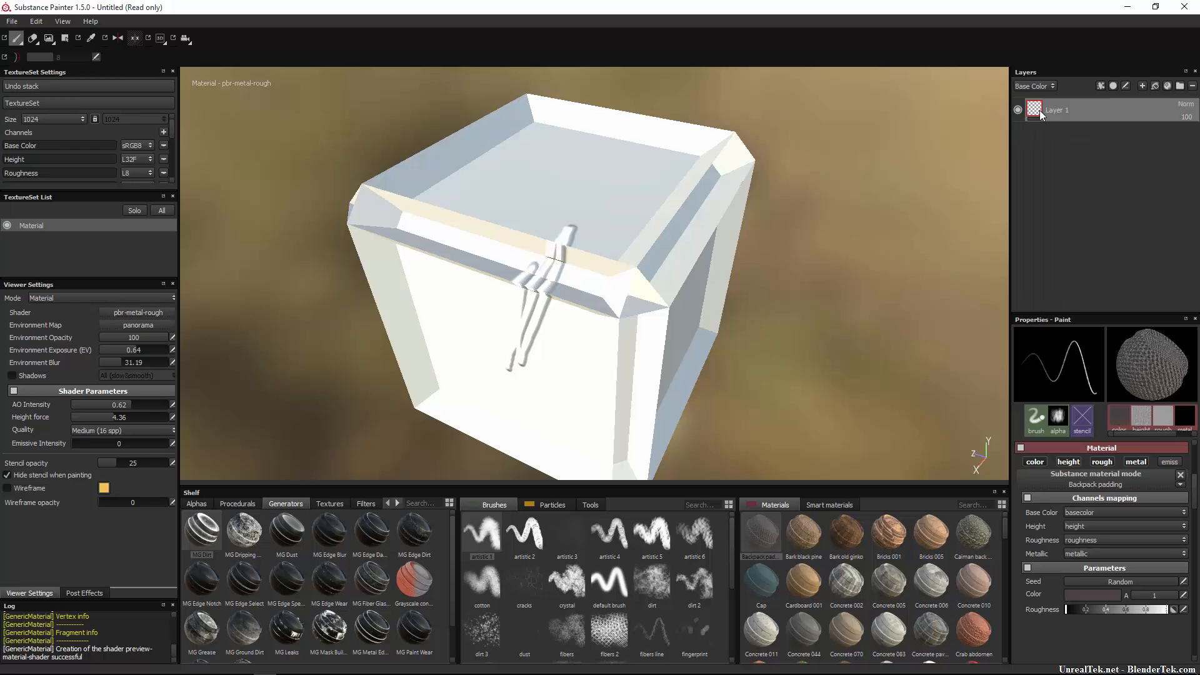
right_click(1024, 109)
click(1100, 141)
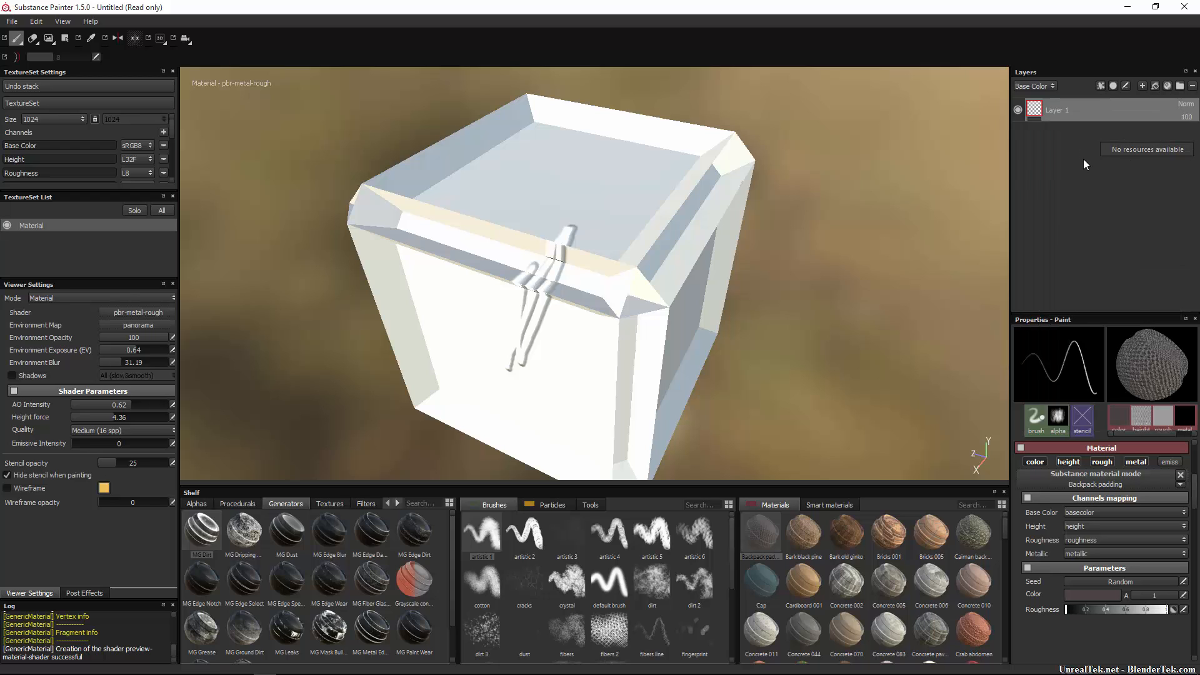
right_click(1041, 109)
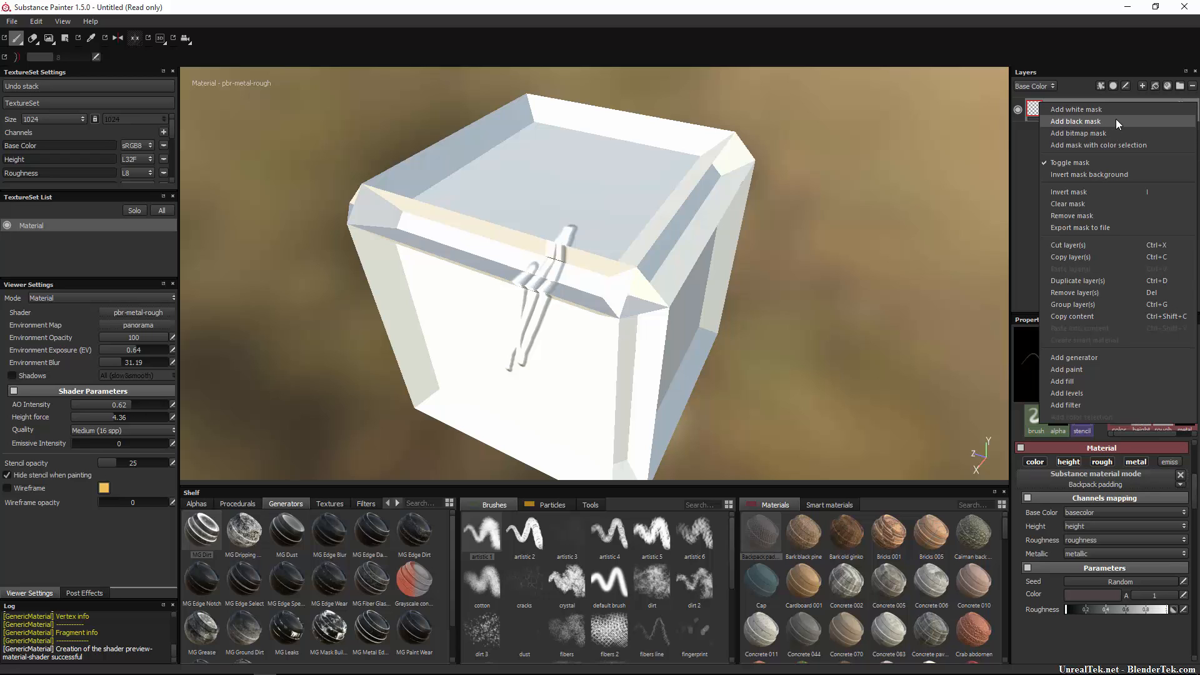
click(1094, 120)
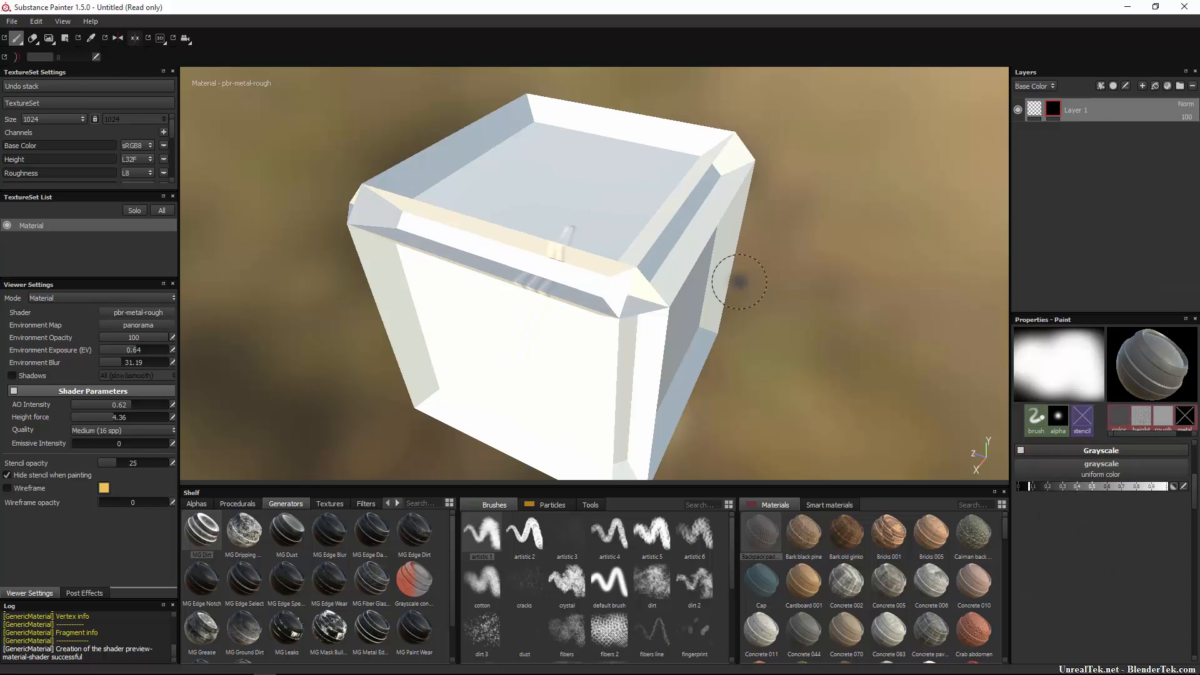
right_click(1050, 115)
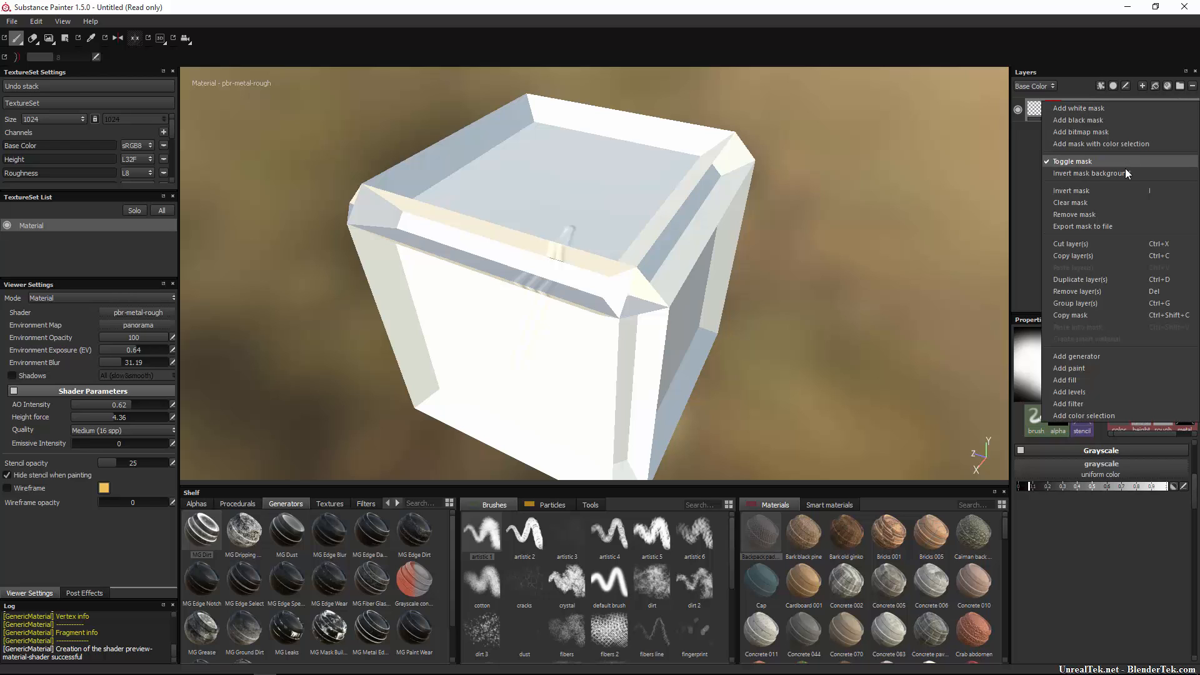
click(1102, 195)
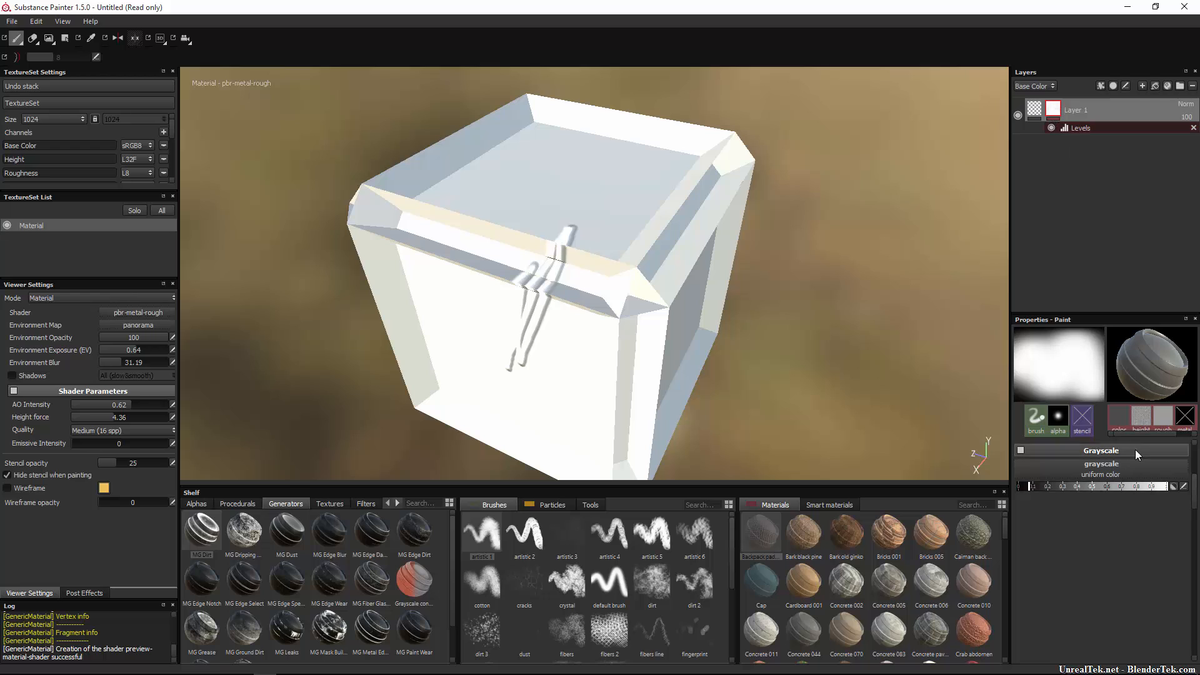
Set the brush grayscale to white and paint over the stroke on Layer 1's mask.
scroll(1131, 450, up, 2)
click(1134, 561)
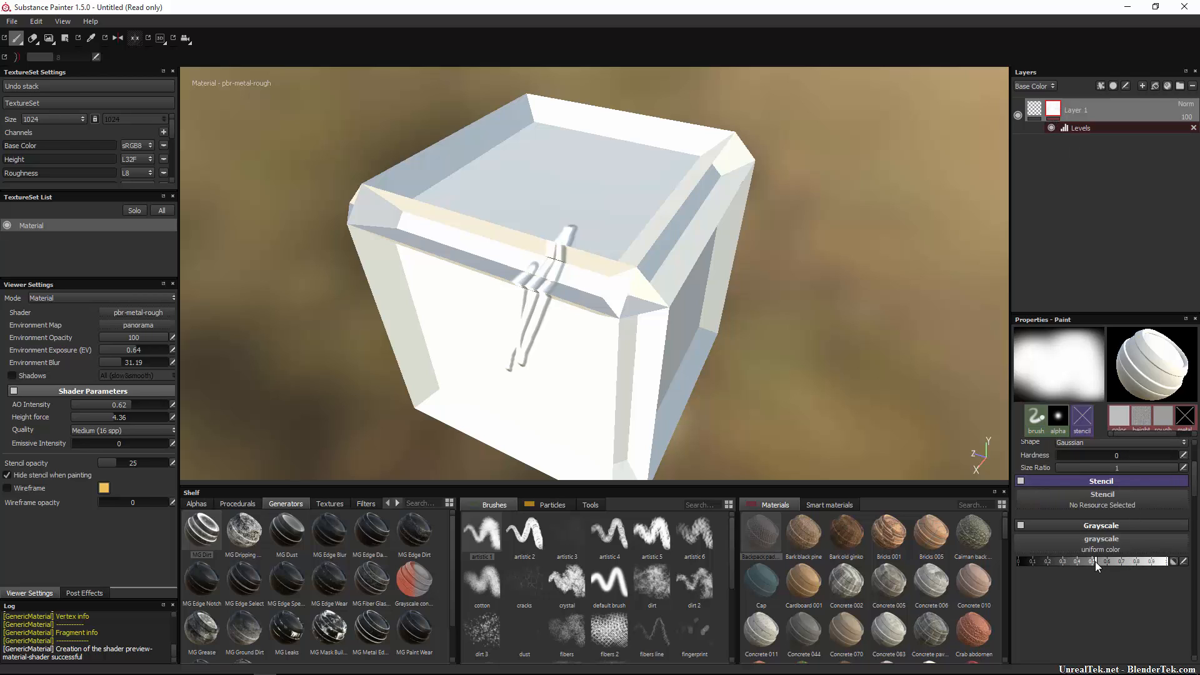
click(1015, 562)
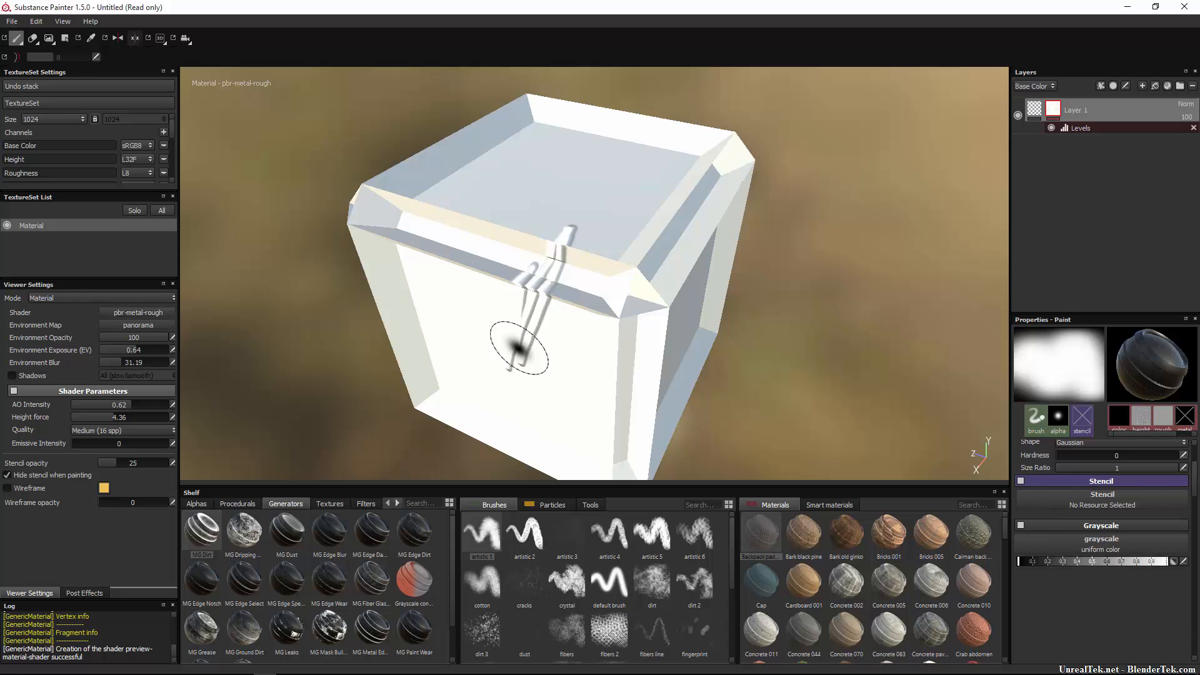
click(1117, 561)
mouse_move(563, 267)
mouse_down()
mouse_move(535, 382)
mouse_move(506, 277)
mouse_up()
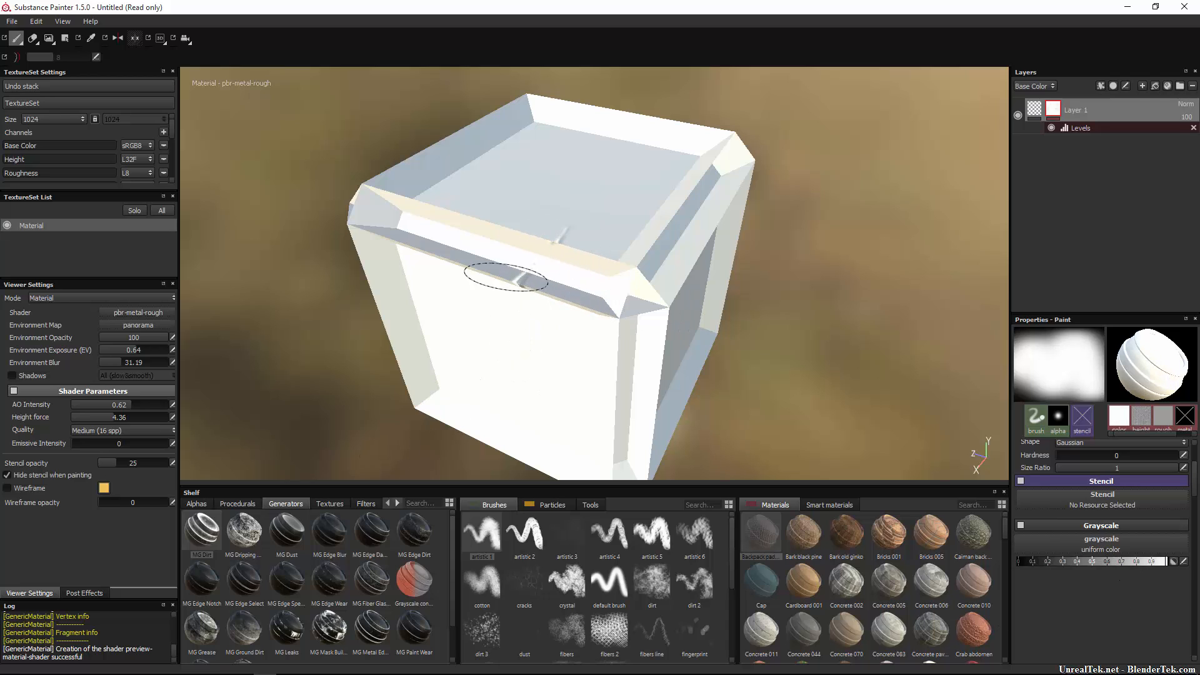
Clear Layer 1's mask so the raised stroke is hidden again.
right_click(1053, 107)
click(1100, 201)
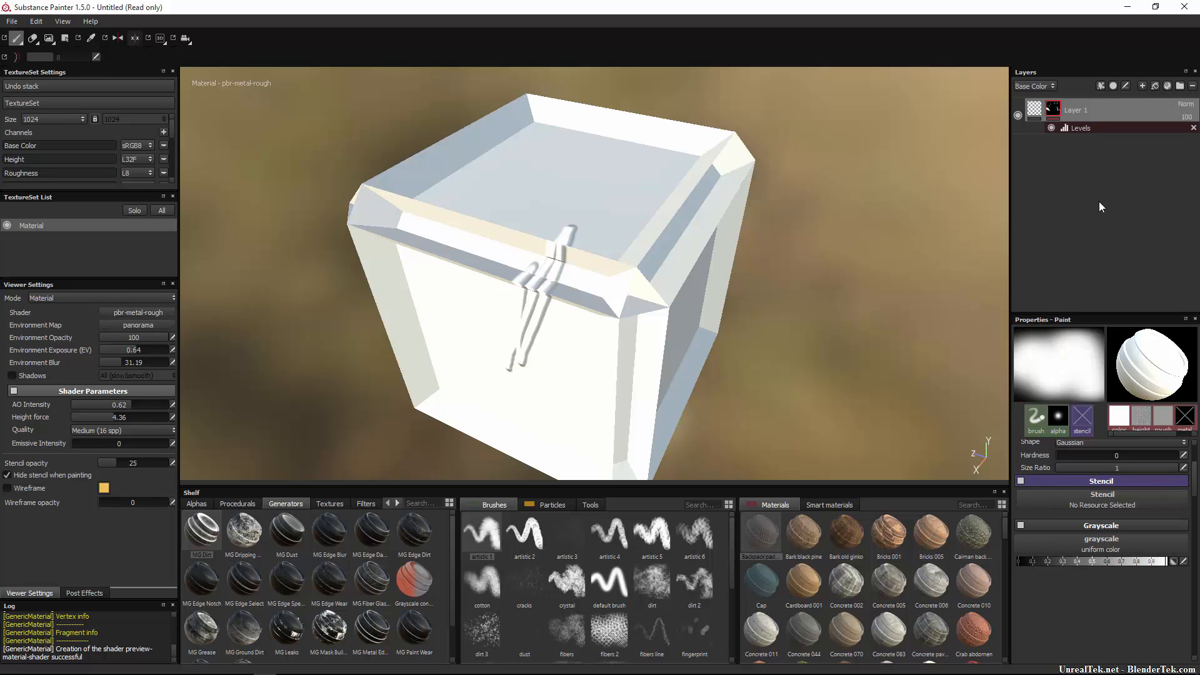
right_click(1053, 111)
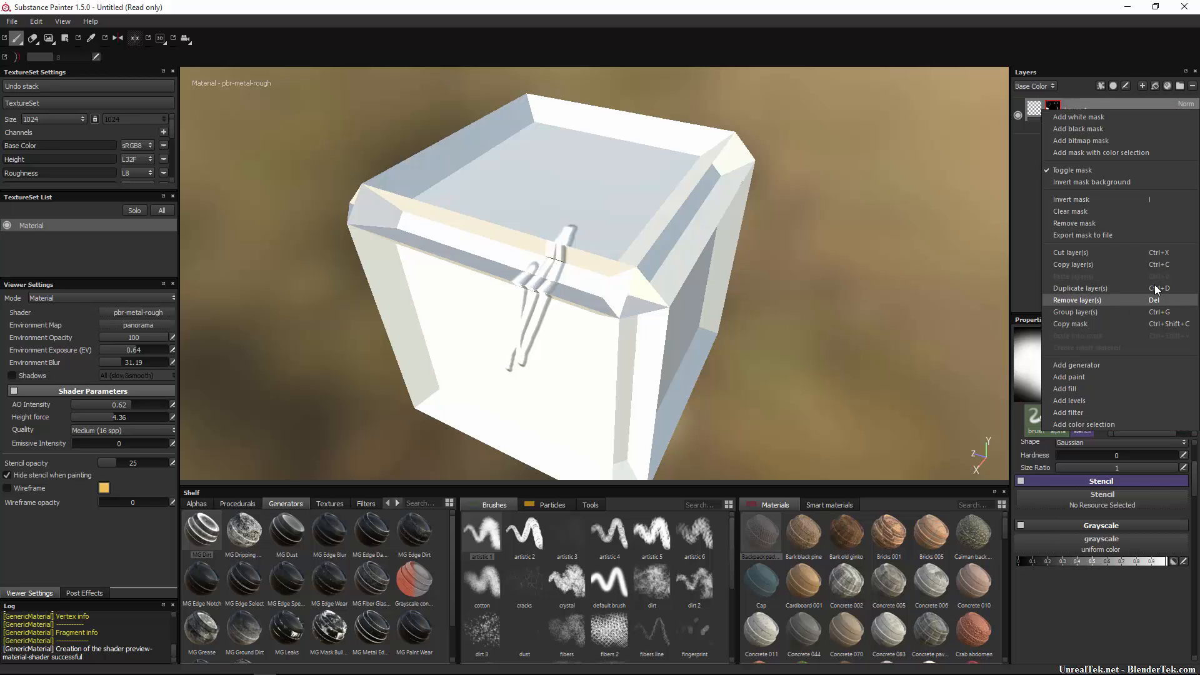
click(1122, 212)
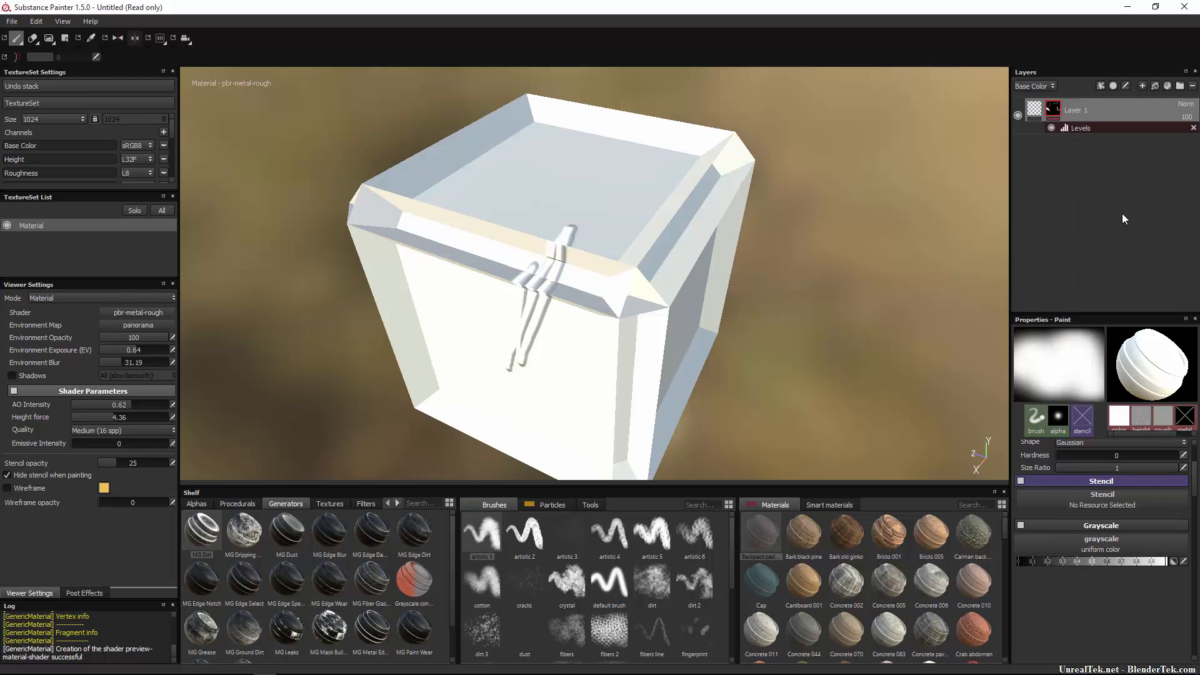
right_click(1056, 110)
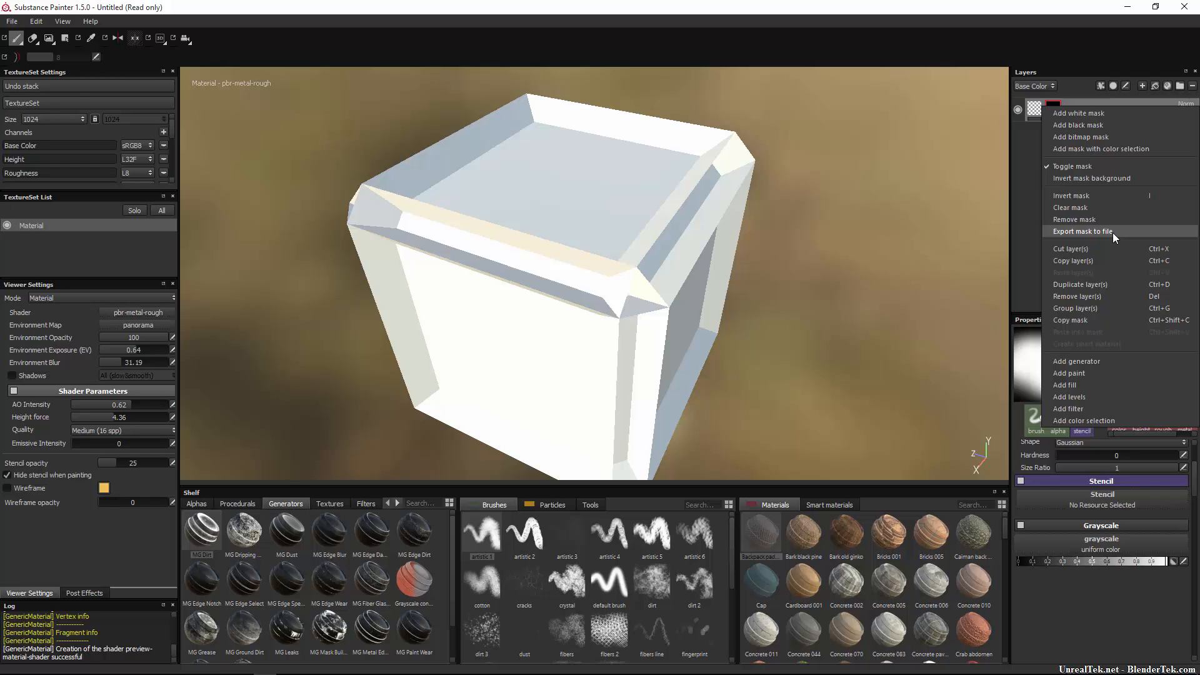
click(1141, 85)
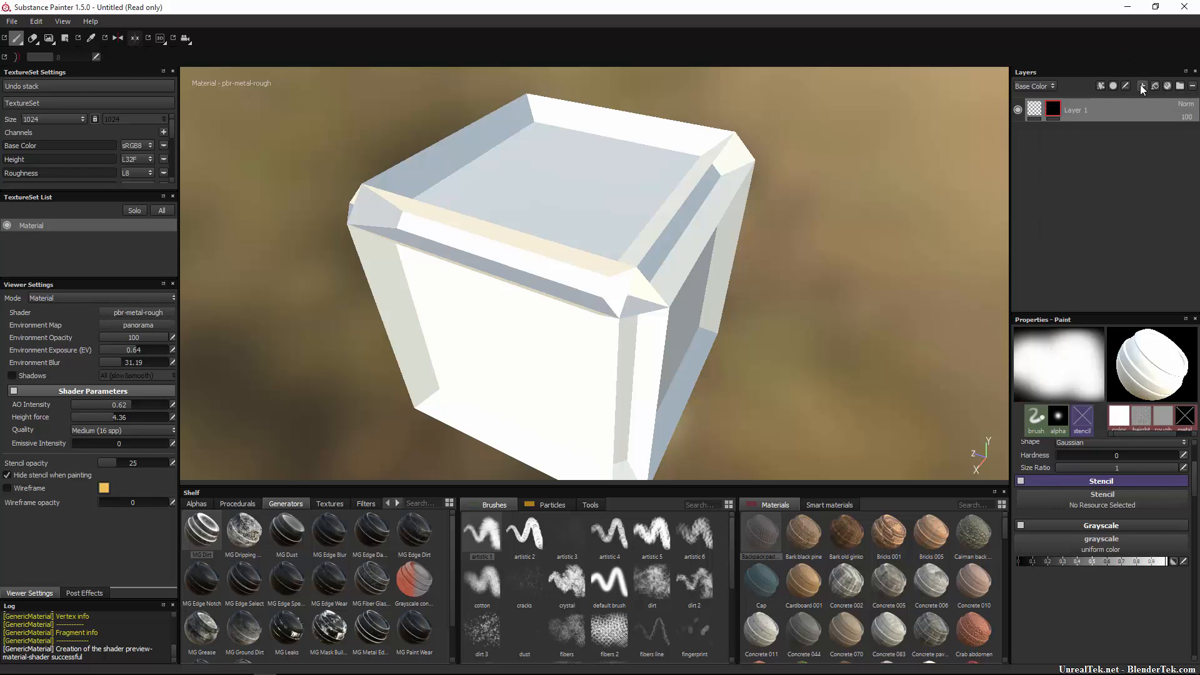
click(1141, 85)
right_click(1035, 114)
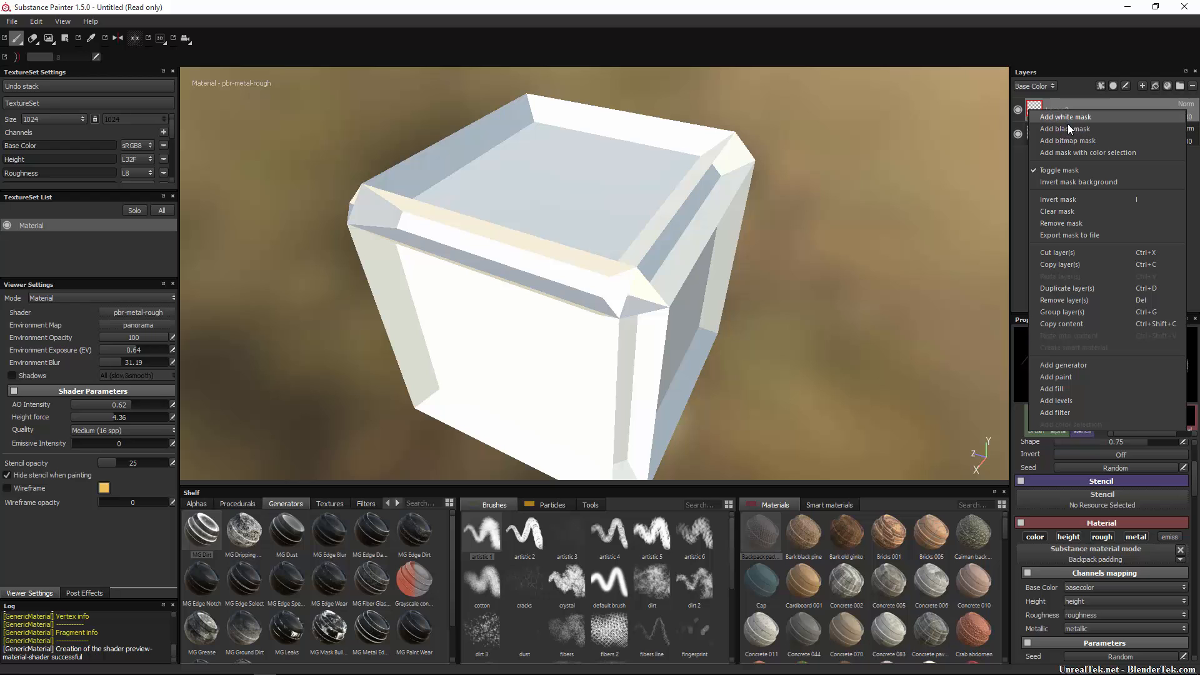
click(1066, 129)
click(1053, 137)
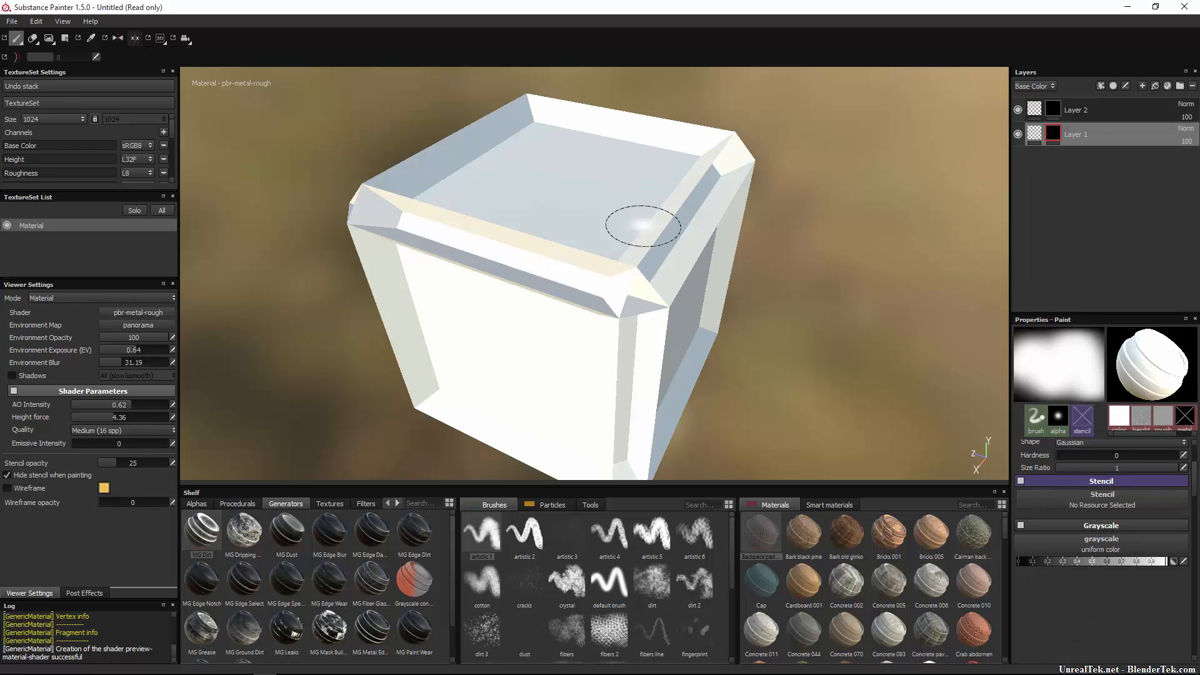
drag(511, 366, 532, 336)
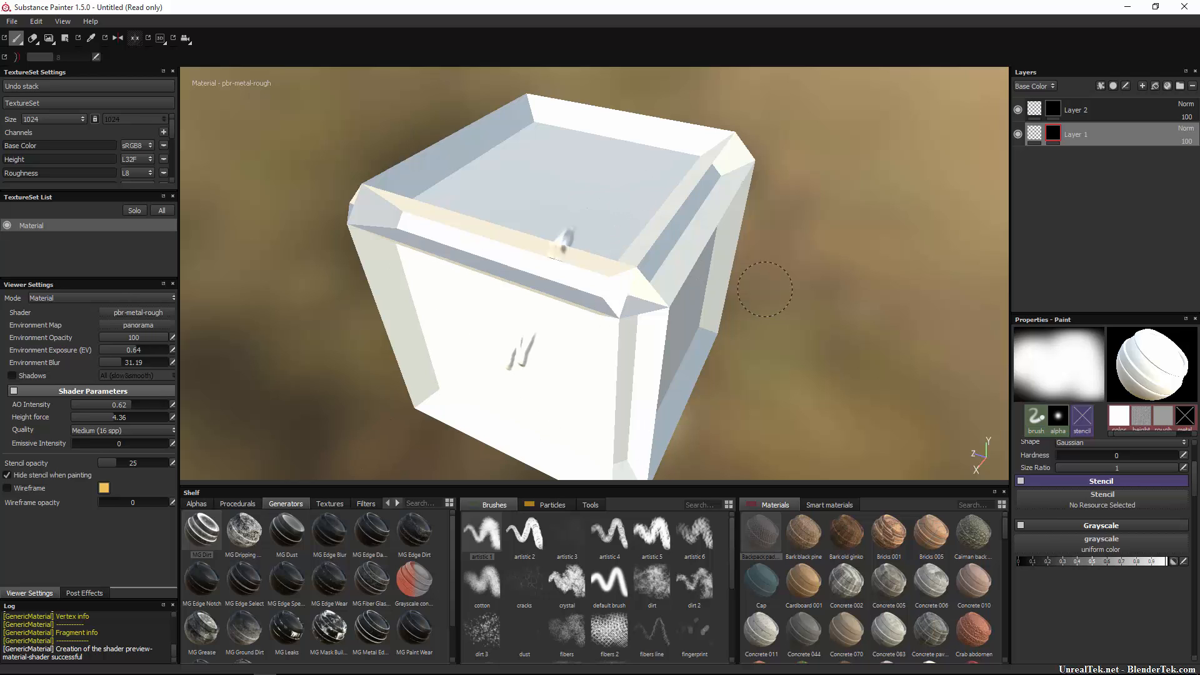
right_click(1054, 135)
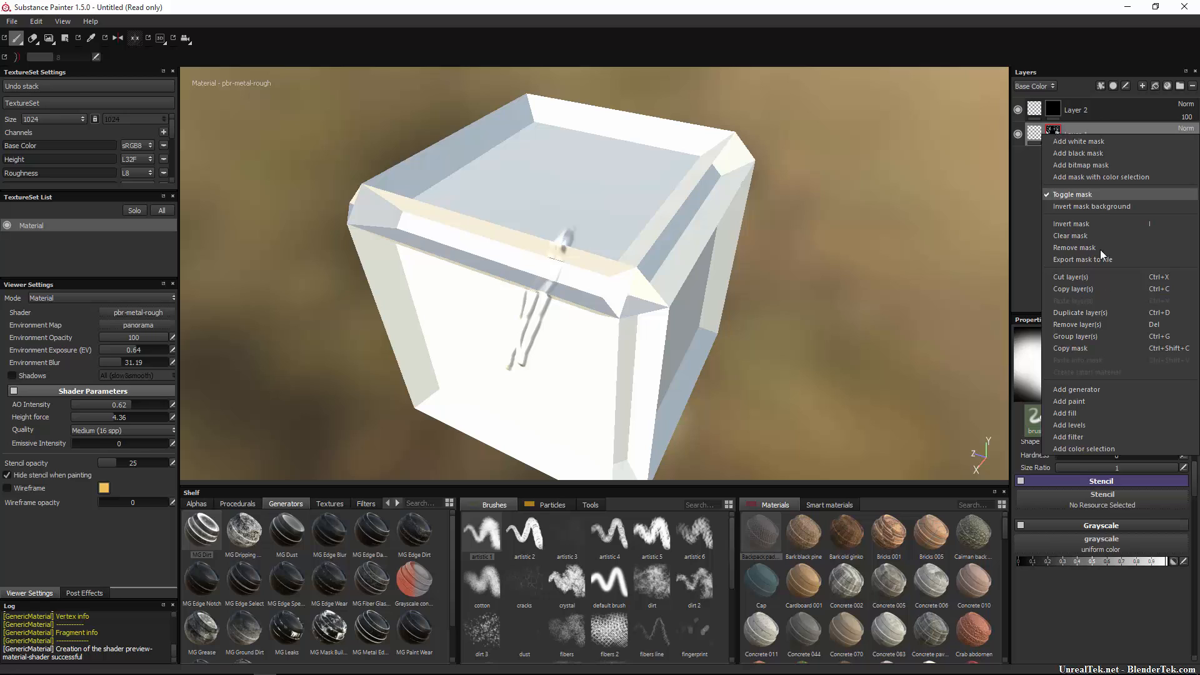
click(1110, 348)
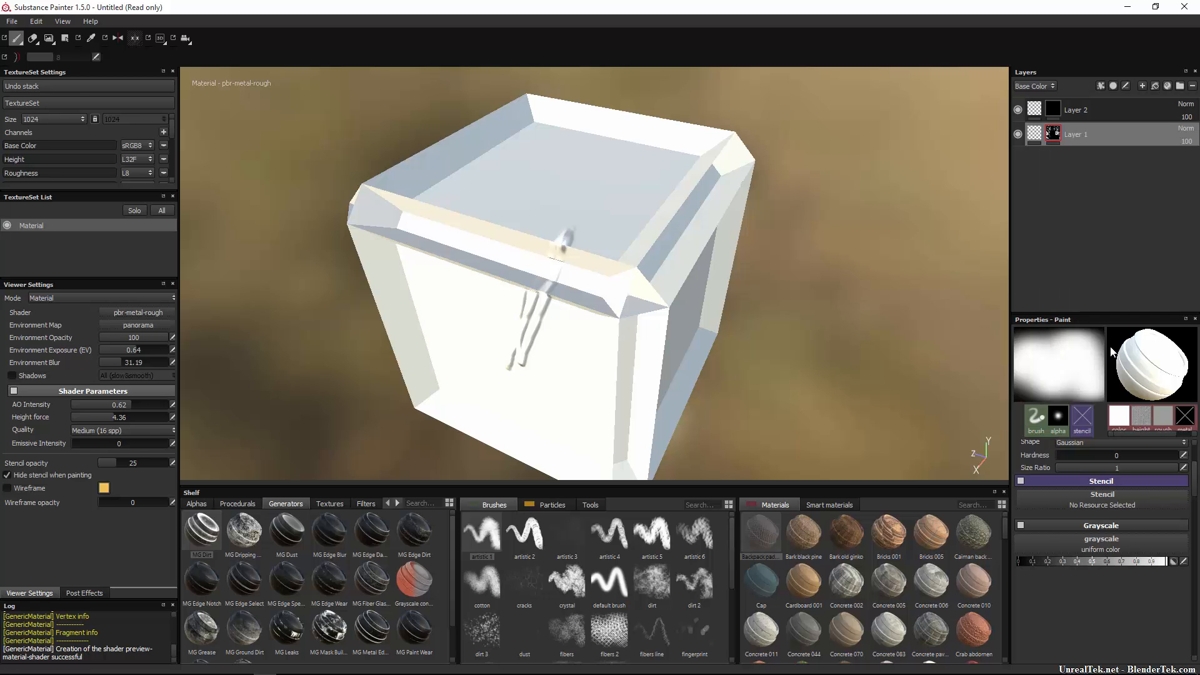
click(1055, 113)
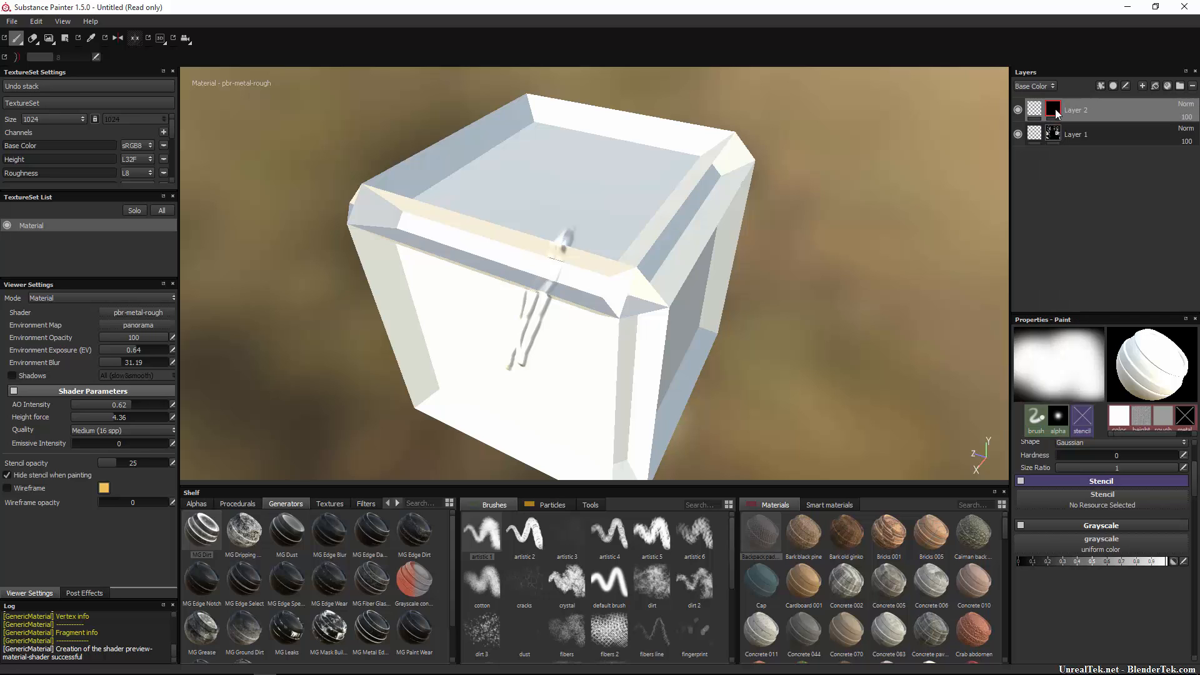
right_click(1055, 110)
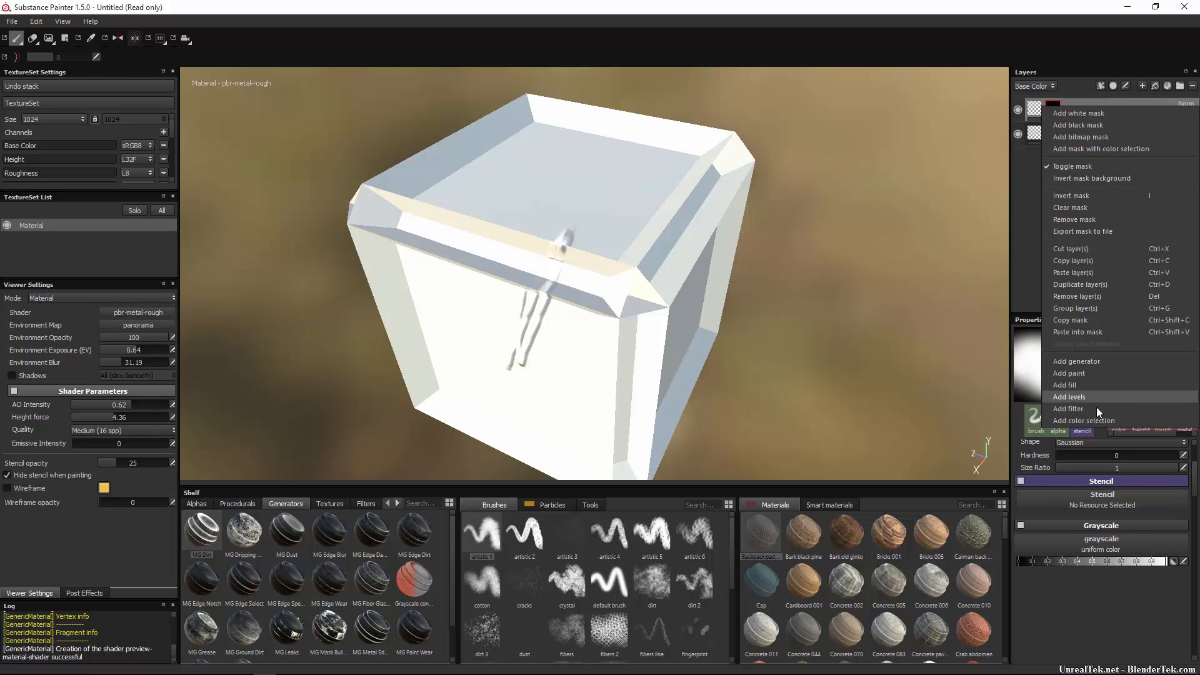
click(1099, 331)
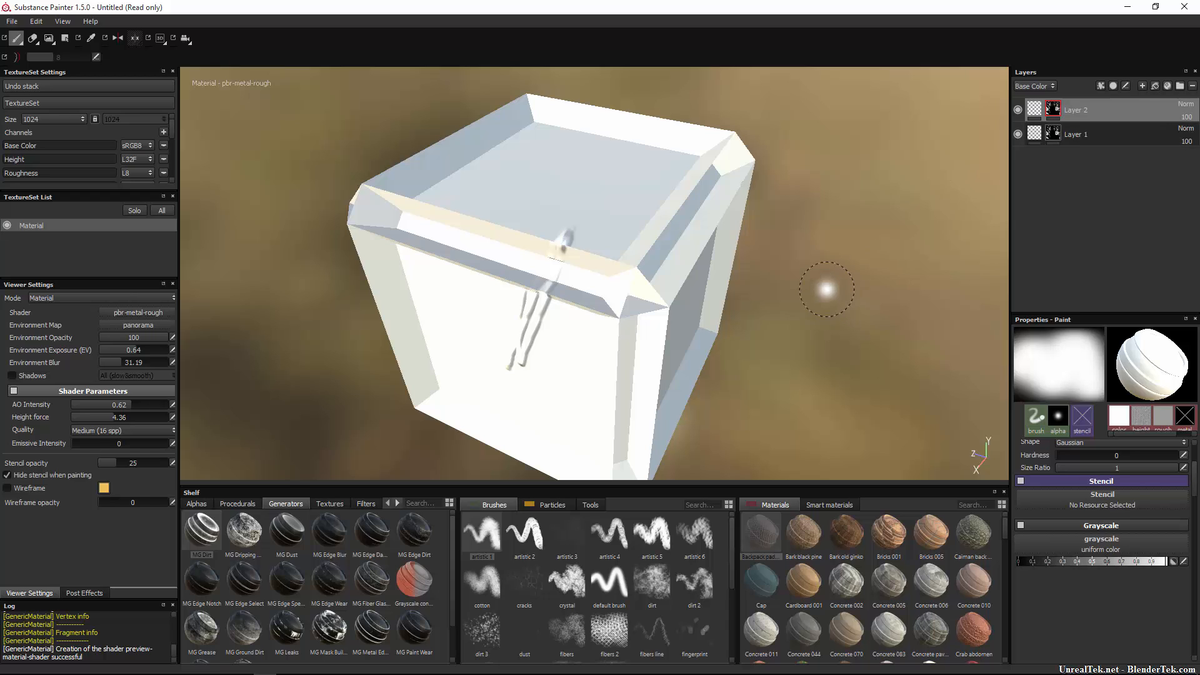
key(ctrl+z)
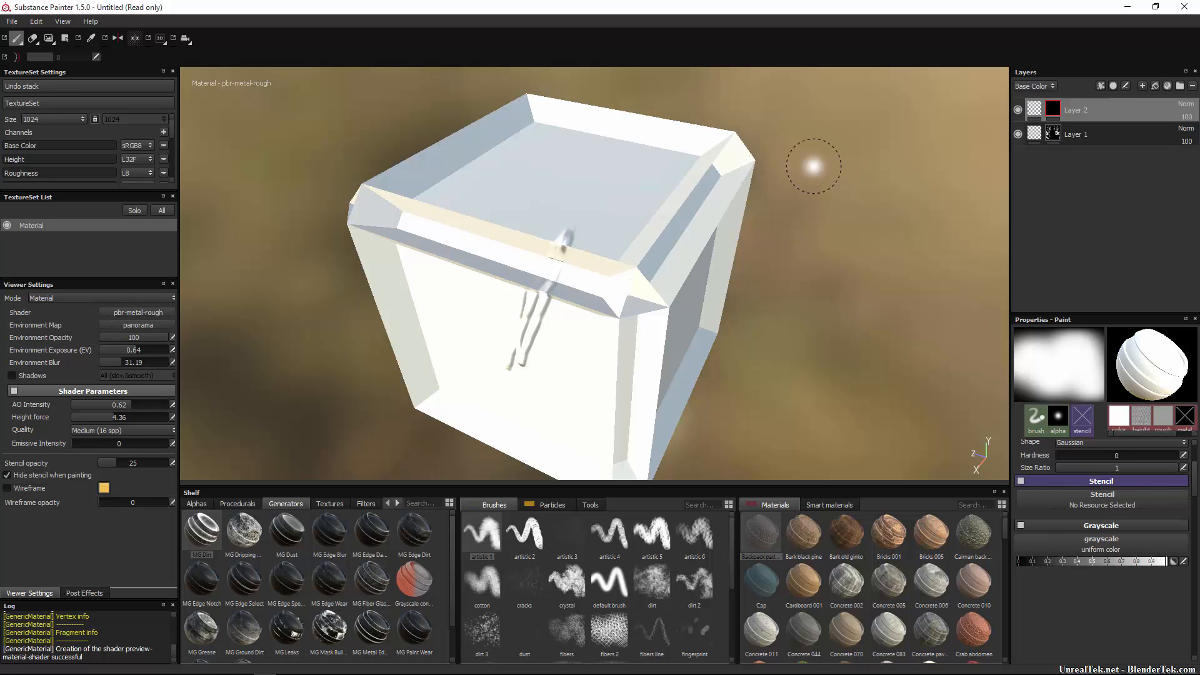
click(1055, 138)
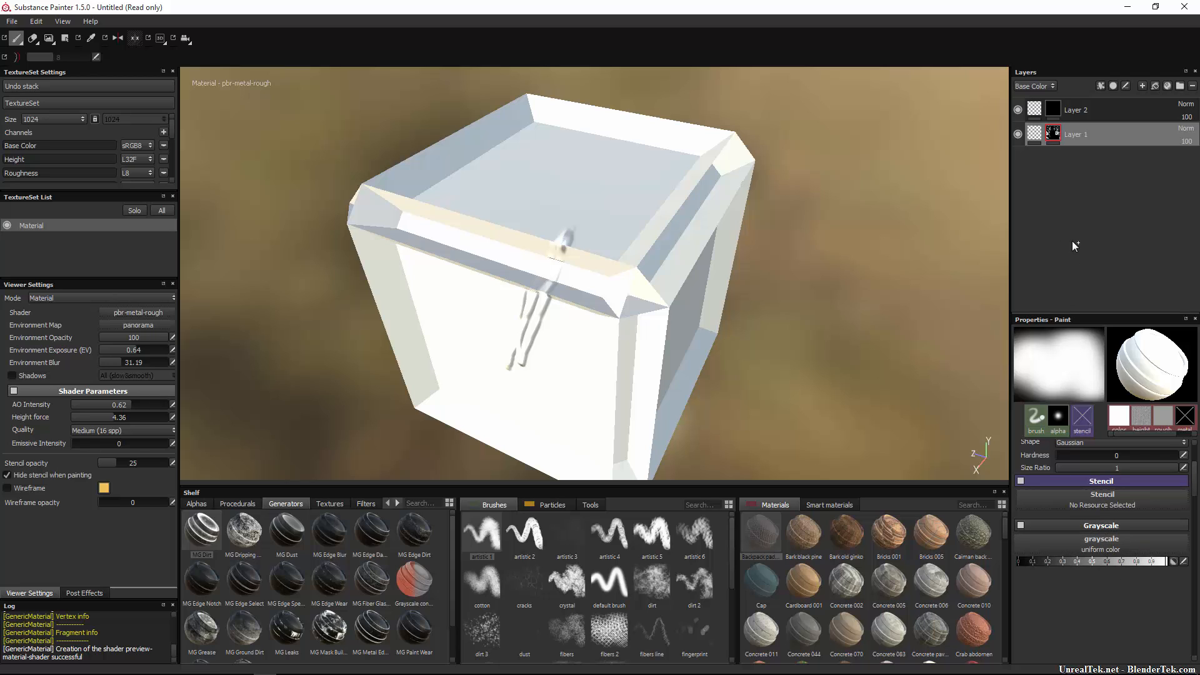
Clear Layer 1's painted mask and add a generator to it.
right_click(1054, 134)
click(1071, 148)
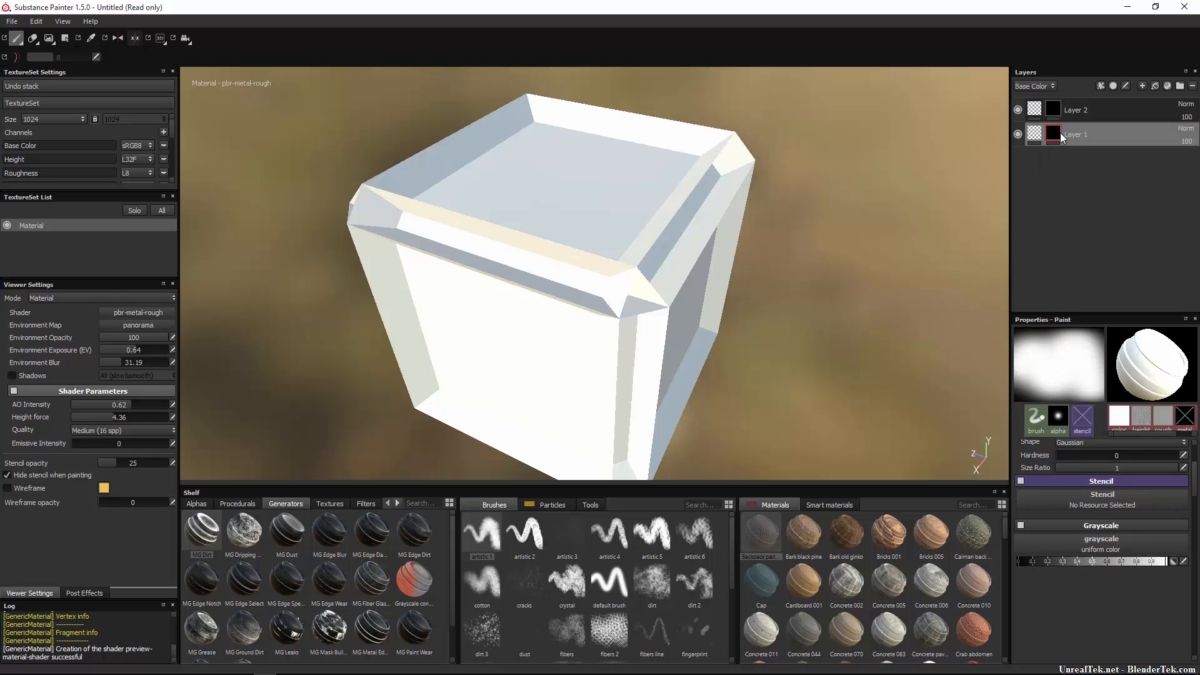
right_click(1054, 129)
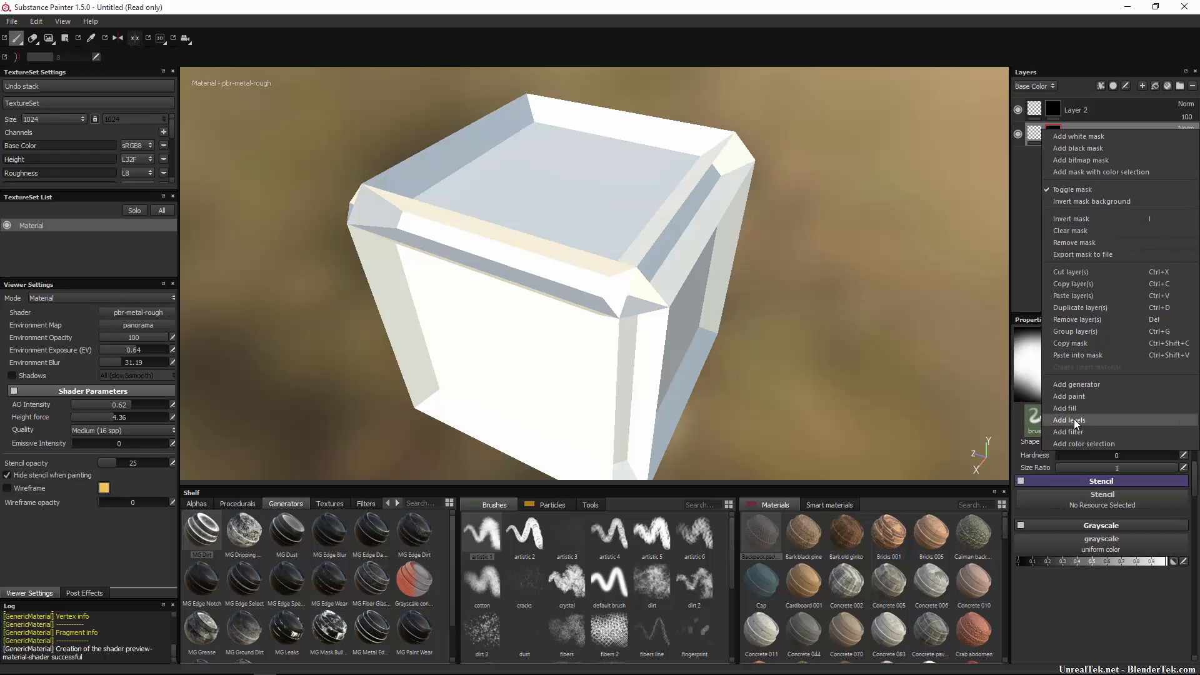
click(1092, 386)
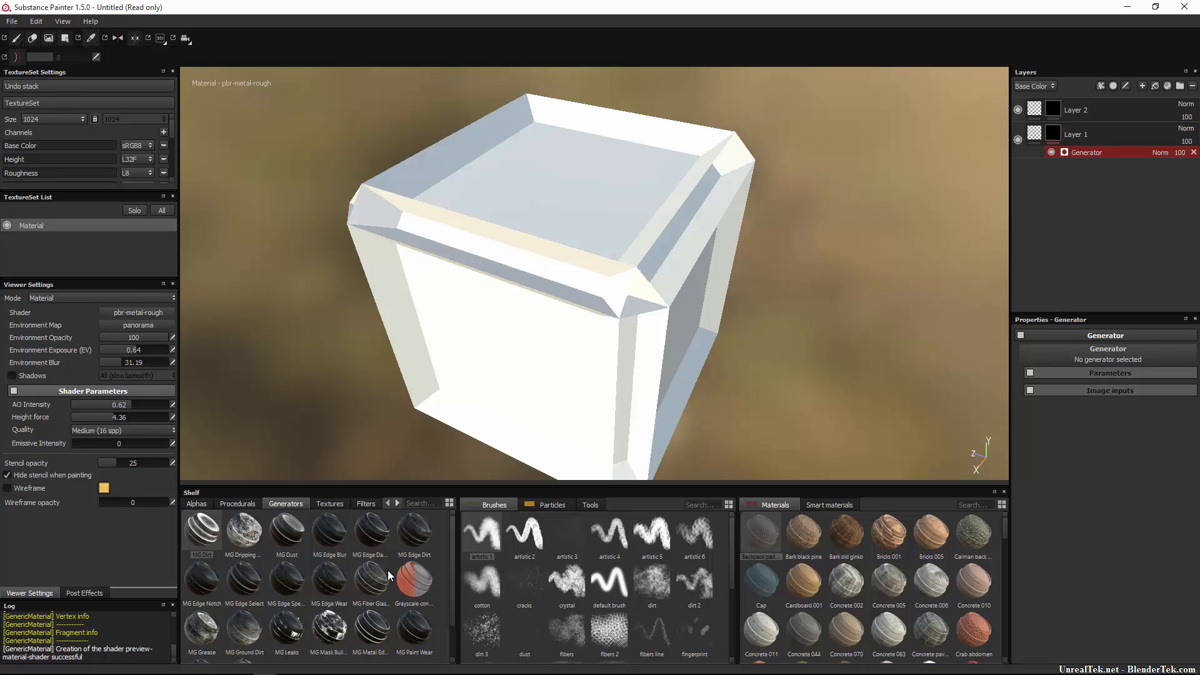
Make the generator MG Mask Builder with grunge intensity 1 and level 0.35.
scroll(387, 570, down, 1)
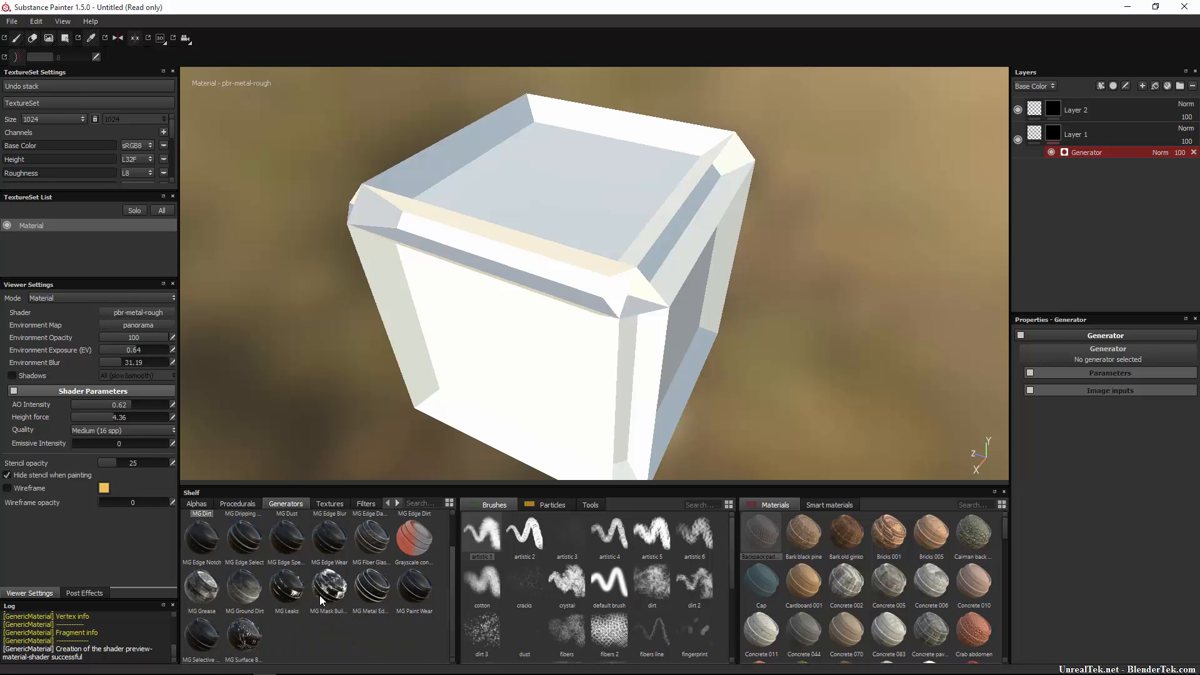
drag(333, 597, 1132, 350)
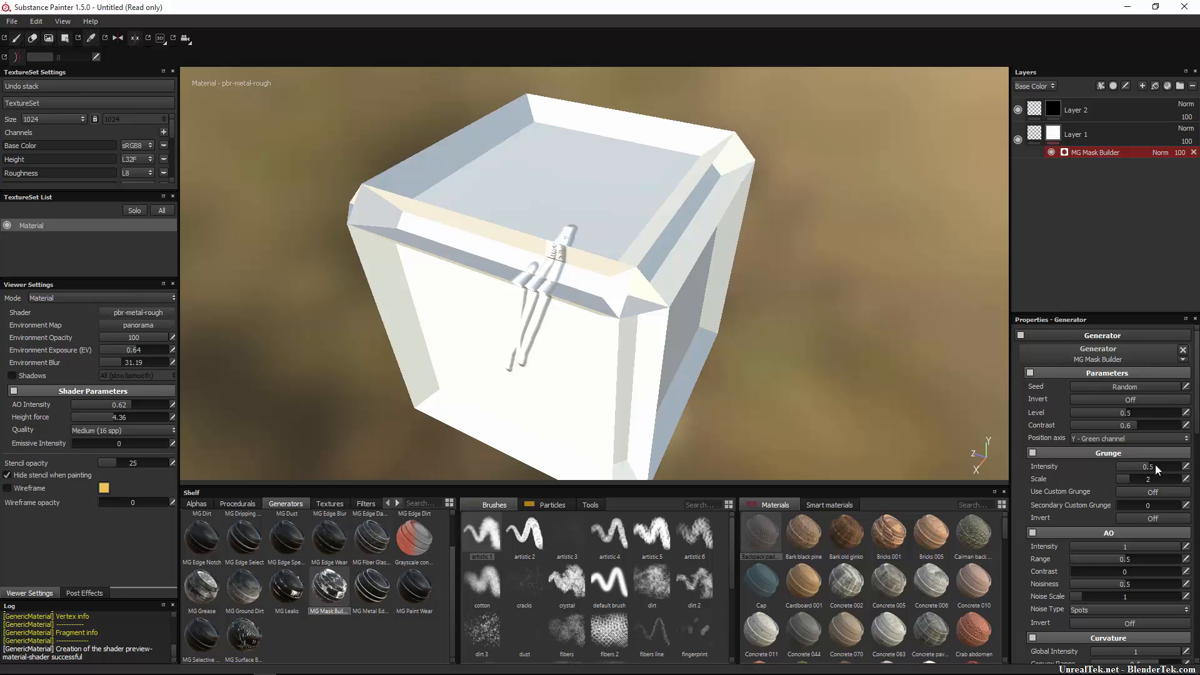
mouse_move(1156, 465)
mouse_down()
mouse_move(1120, 466)
mouse_move(1195, 464)
mouse_move(1062, 459)
mouse_move(1199, 463)
mouse_up()
mouse_move(1119, 416)
mouse_down()
mouse_move(1083, 430)
mouse_move(1120, 427)
mouse_move(1107, 430)
mouse_up()
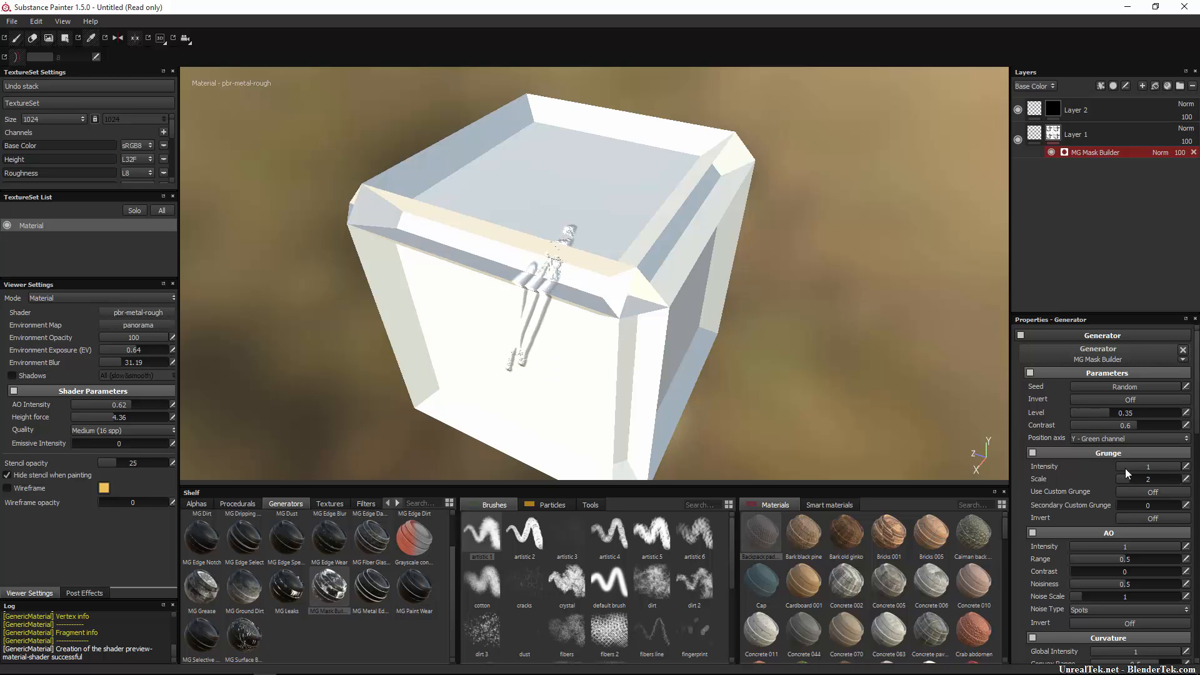
scroll(1125, 467, down, 3)
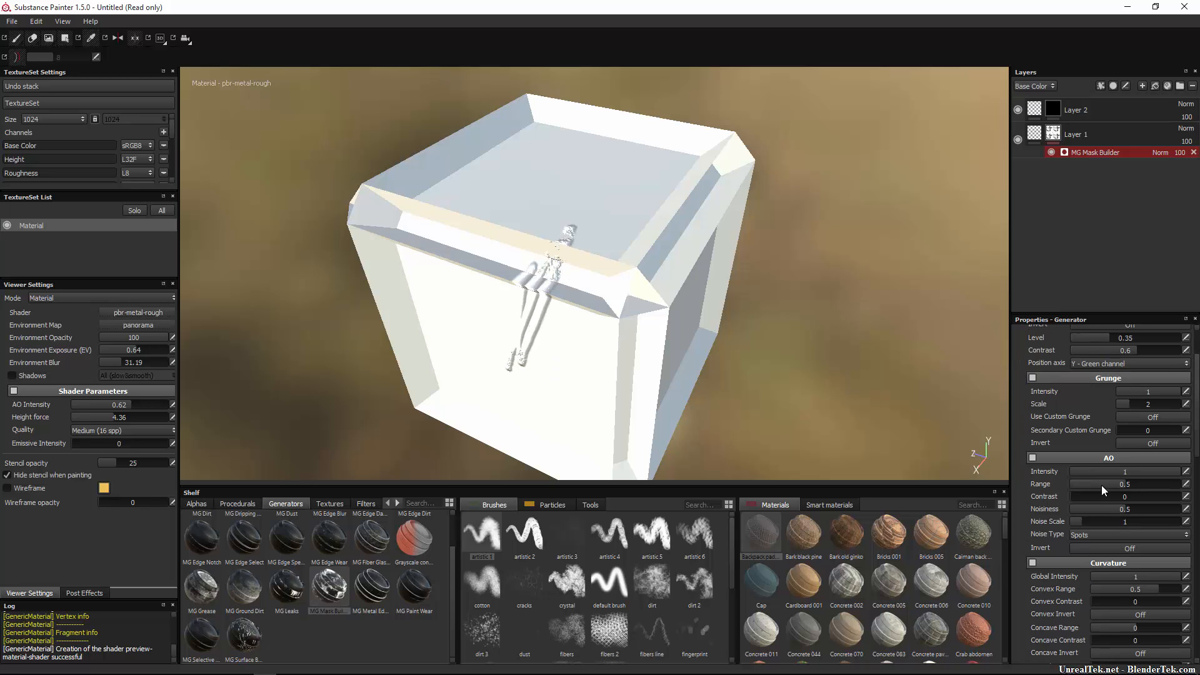
scroll(1131, 512, down, 7)
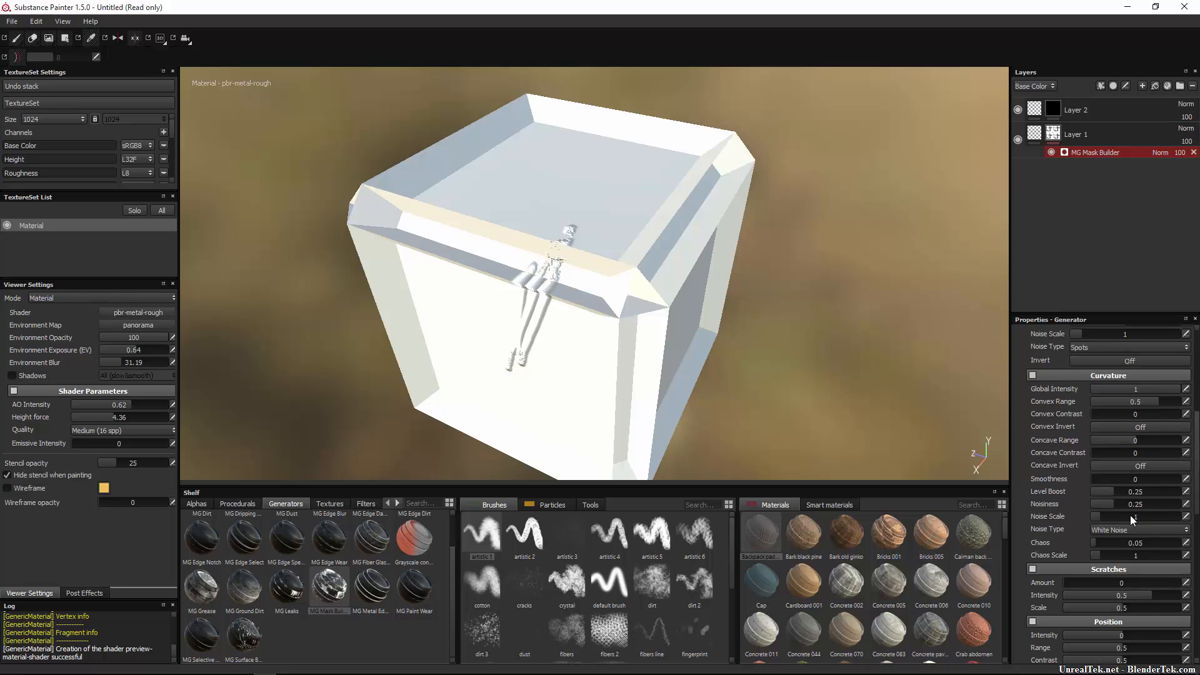
scroll(1129, 515, down, 3)
scroll(1125, 515, down, 9)
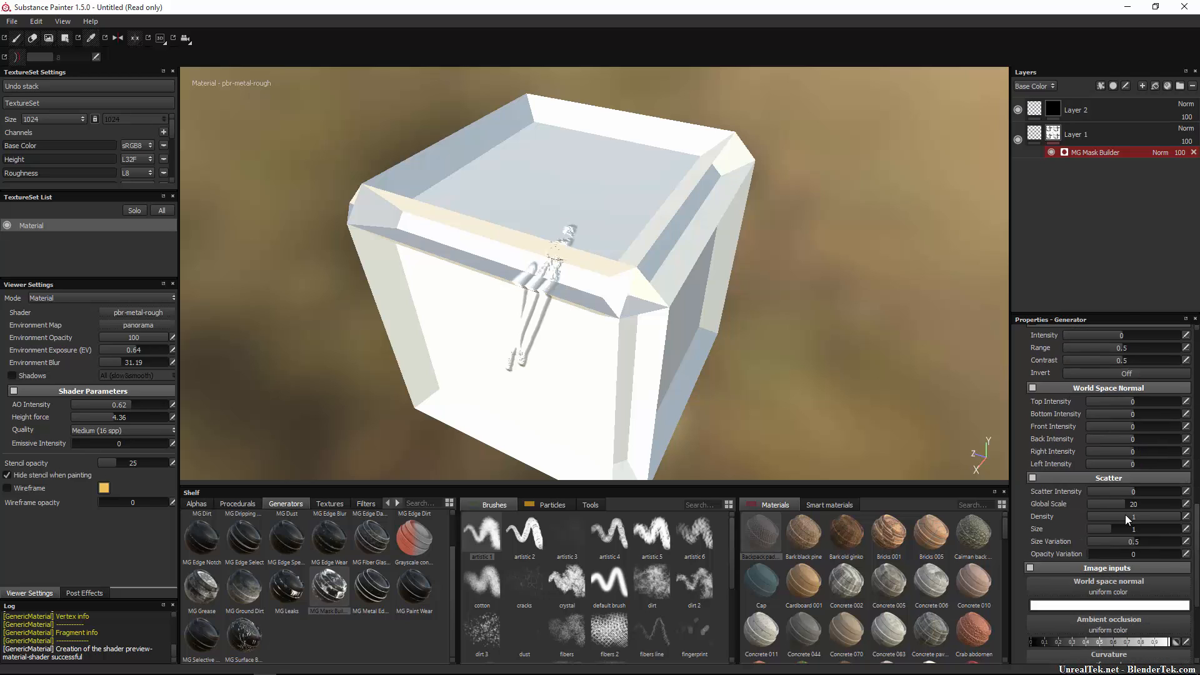
scroll(1125, 515, down, 6)
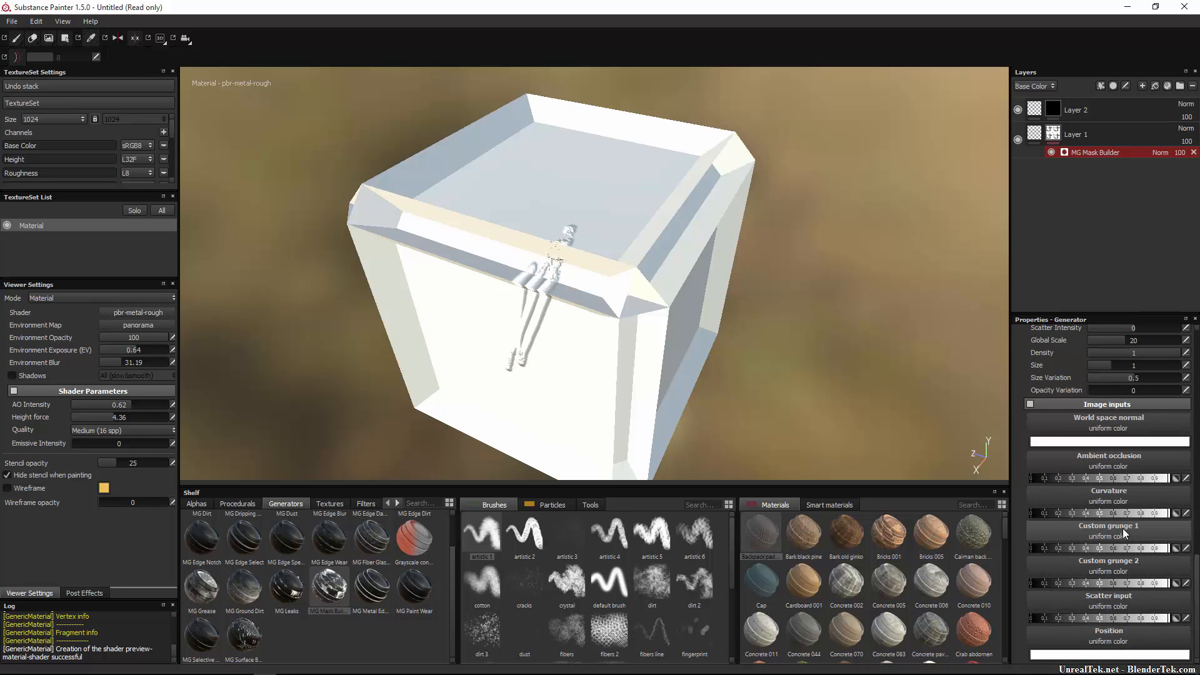
Add a paint effect and a fill effect to Layer 1's mask.
right_click(1059, 131)
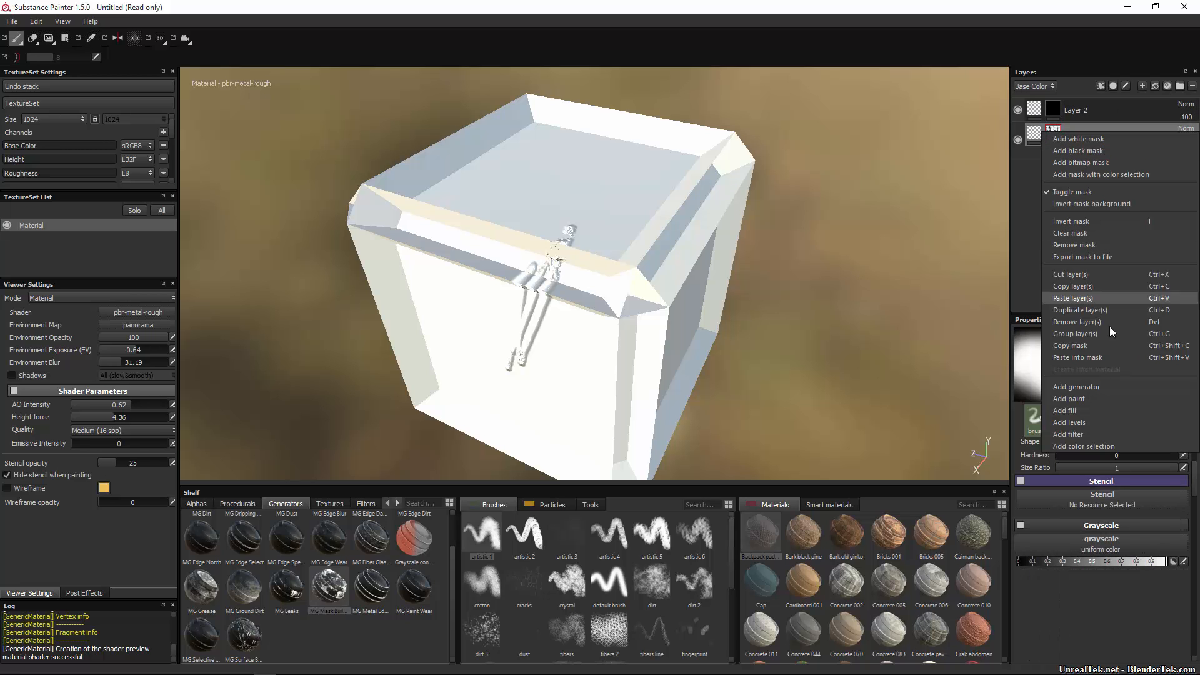
click(1094, 395)
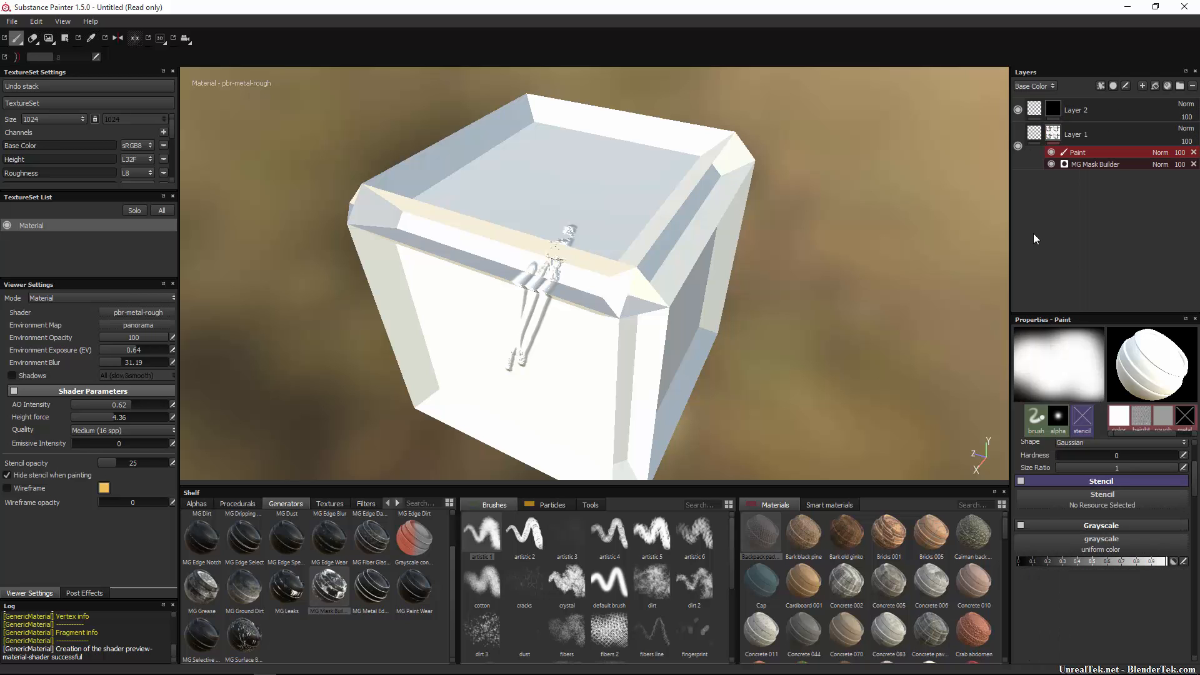
right_click(1054, 134)
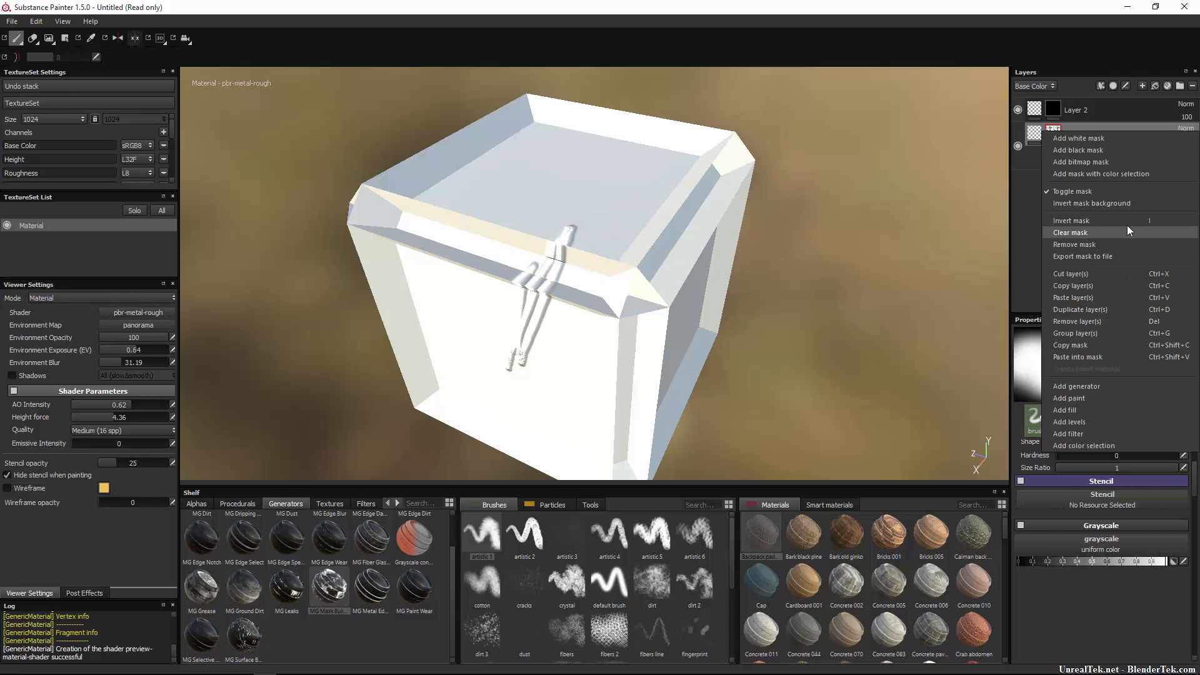
click(1110, 408)
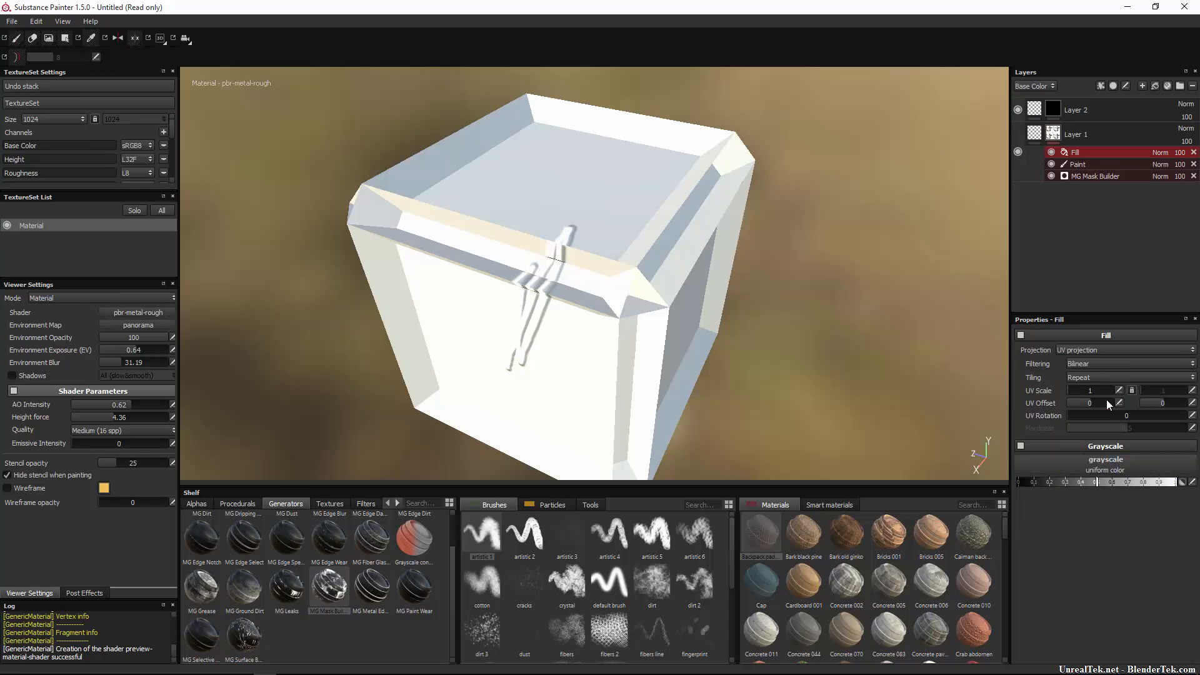
Undo the effects, mask builder, mask and Layer 2 until only unmasked Layer 1 remains.
key(ctrl+z)
key(ctrl+z)
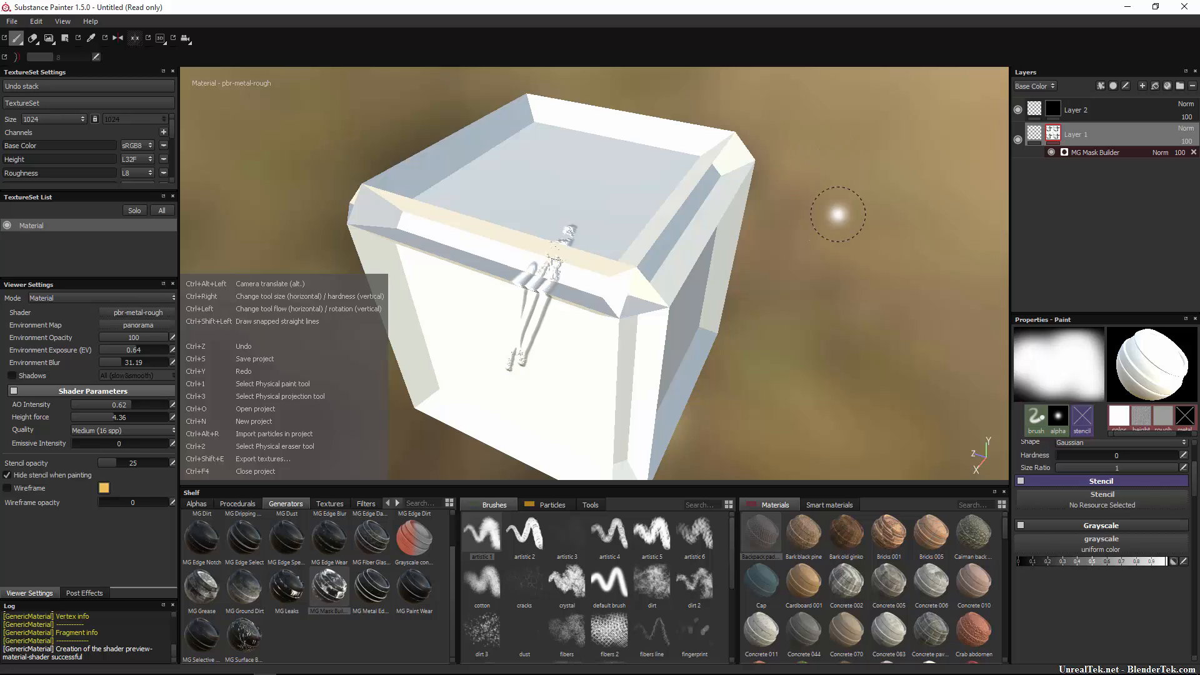
key(ctrl+z)
key(ctrl+z)
key(ctrl+z)
key(ctrl+z)
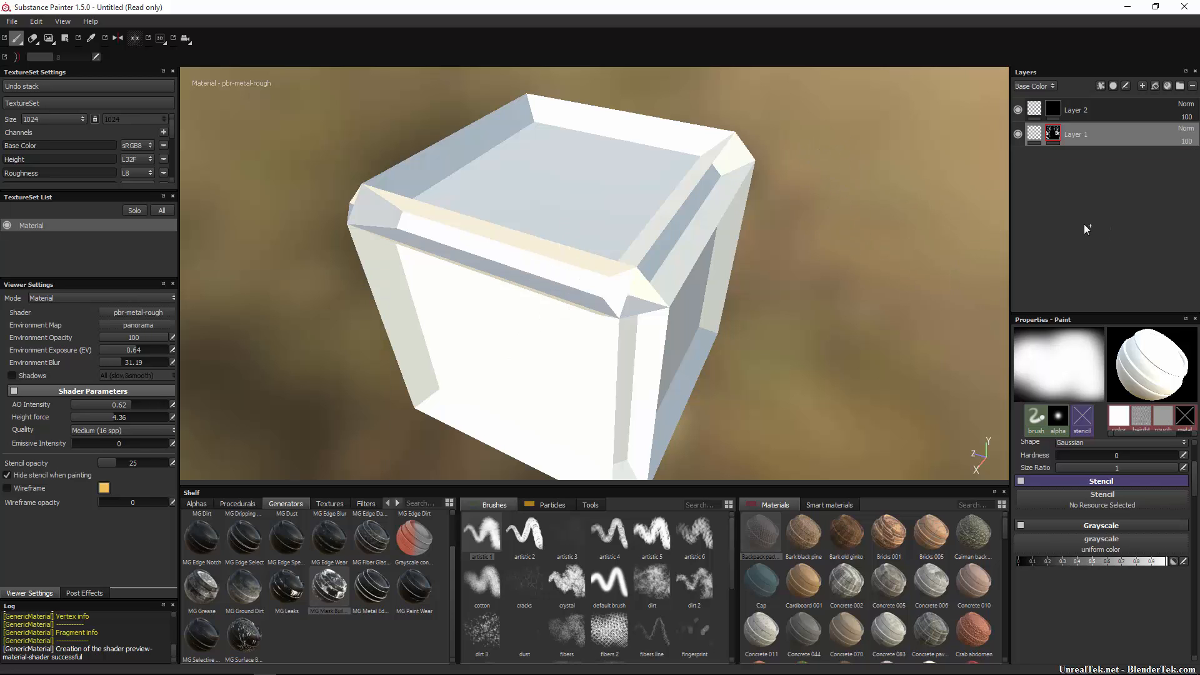
key(ctrl+z)
key(ctrl+z)
key(ctrl+z)
key(ctrl+z)
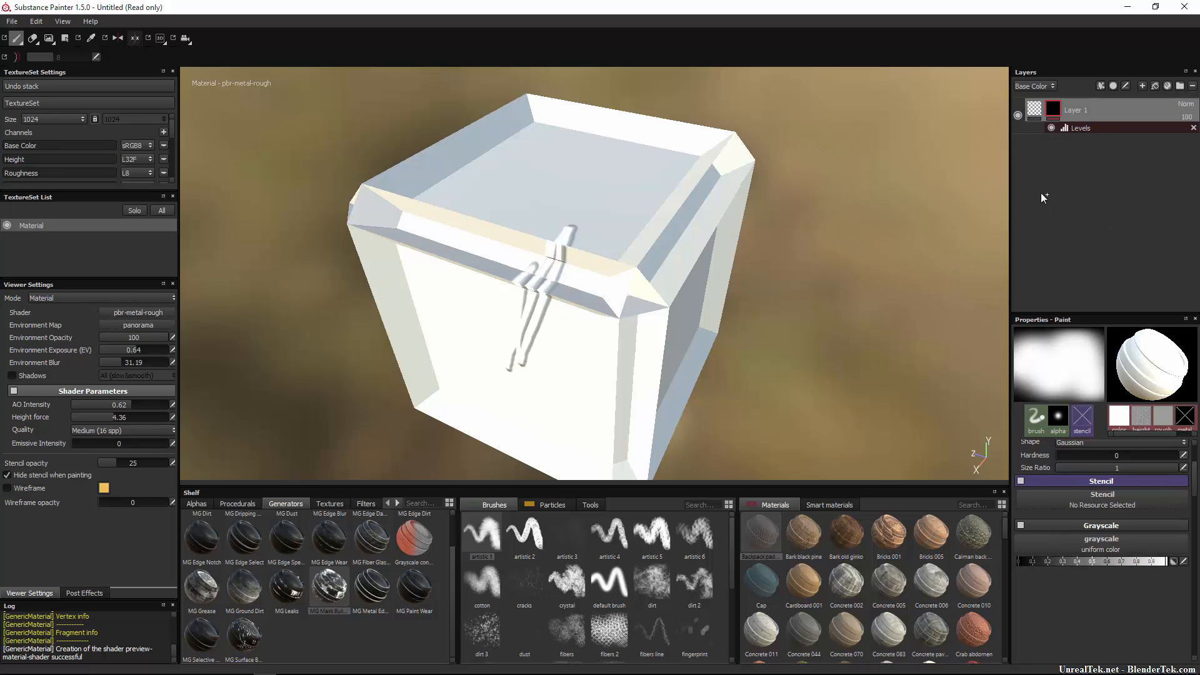
key(ctrl+z)
key(ctrl+z)
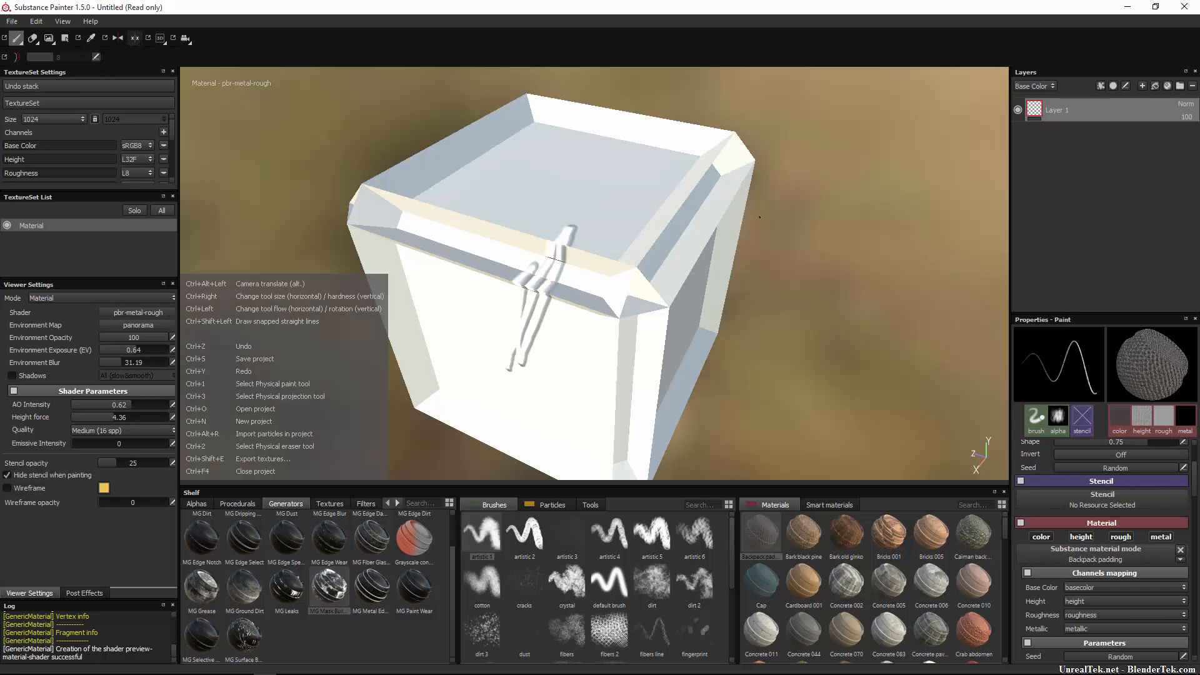
Check the mask and layer-edit dropdowns without changes, then add an empty Layer 2 above Layer 1.
click(1116, 87)
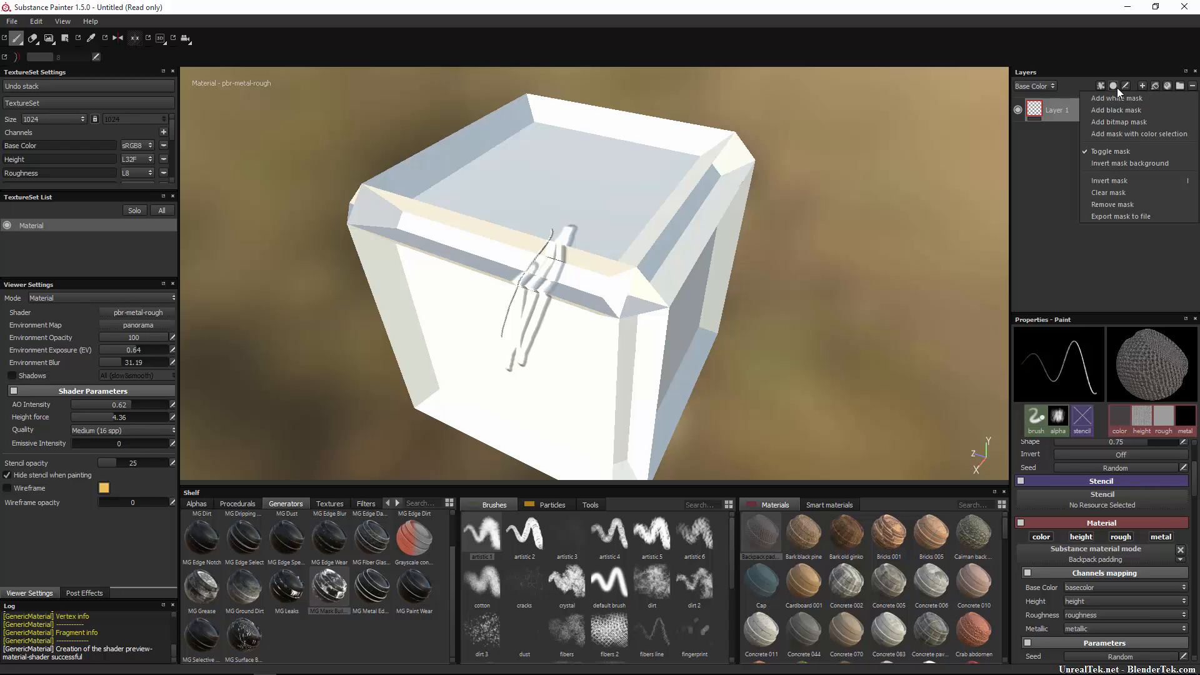
click(1118, 81)
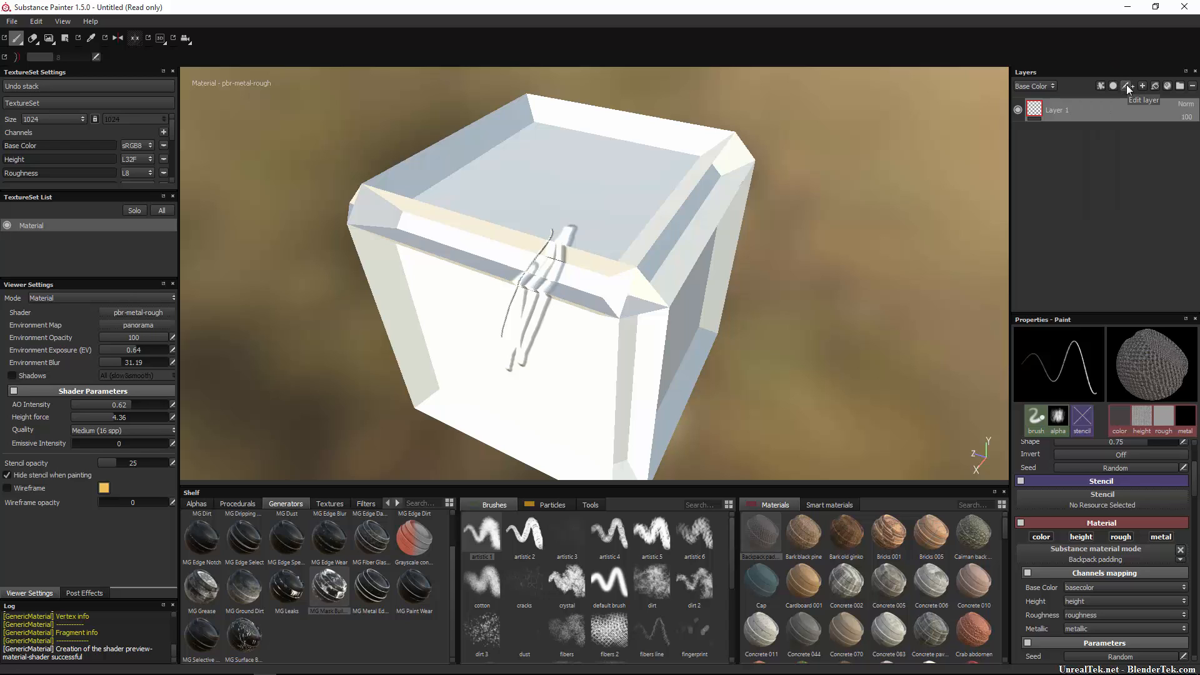
click(1126, 86)
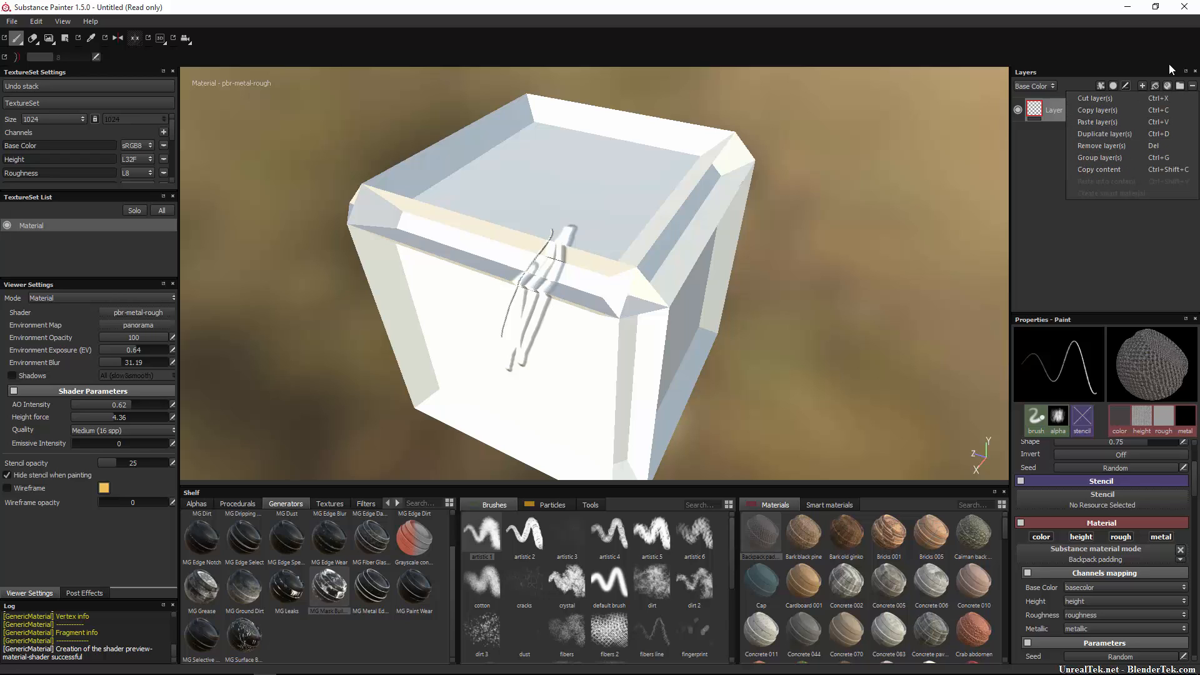
click(1123, 56)
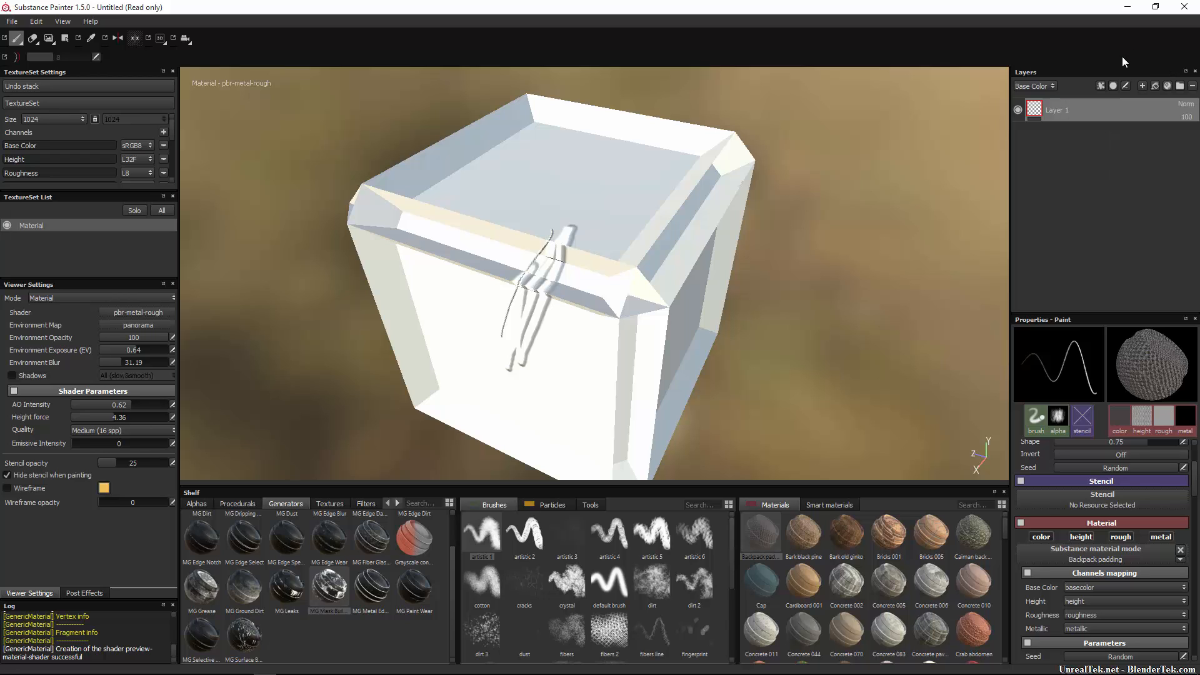
click(1140, 87)
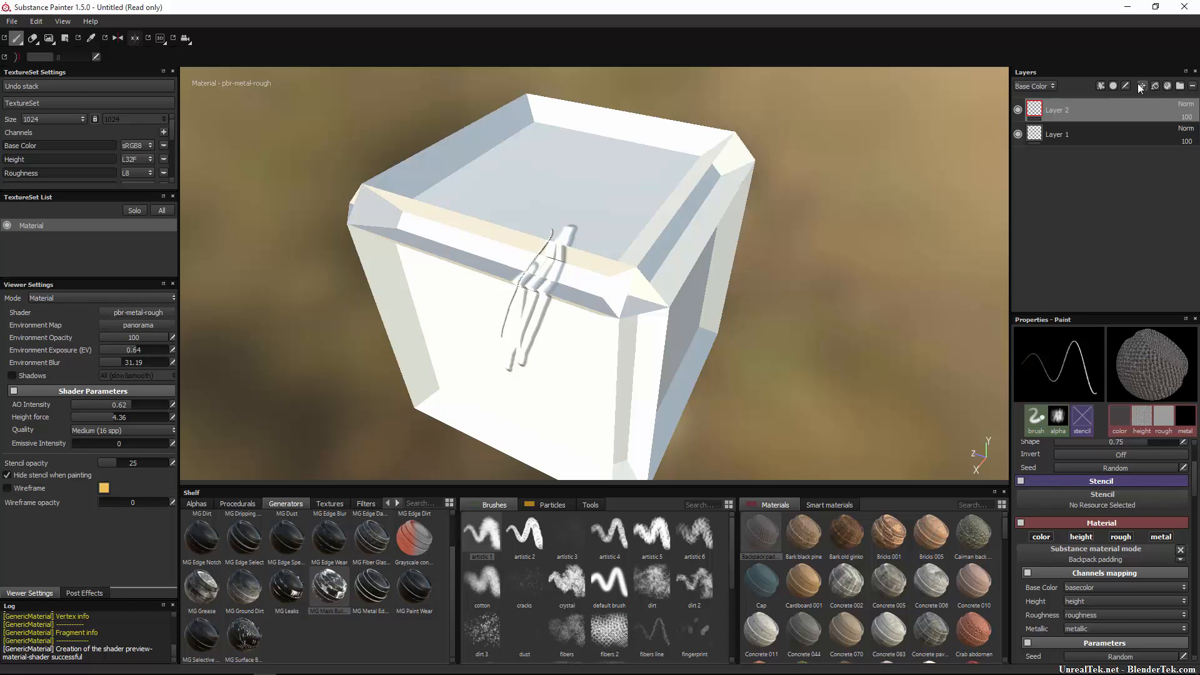
Replace the new Layer 2 with a fill layer and hide the painted stroke layer.
key(ctrl+z)
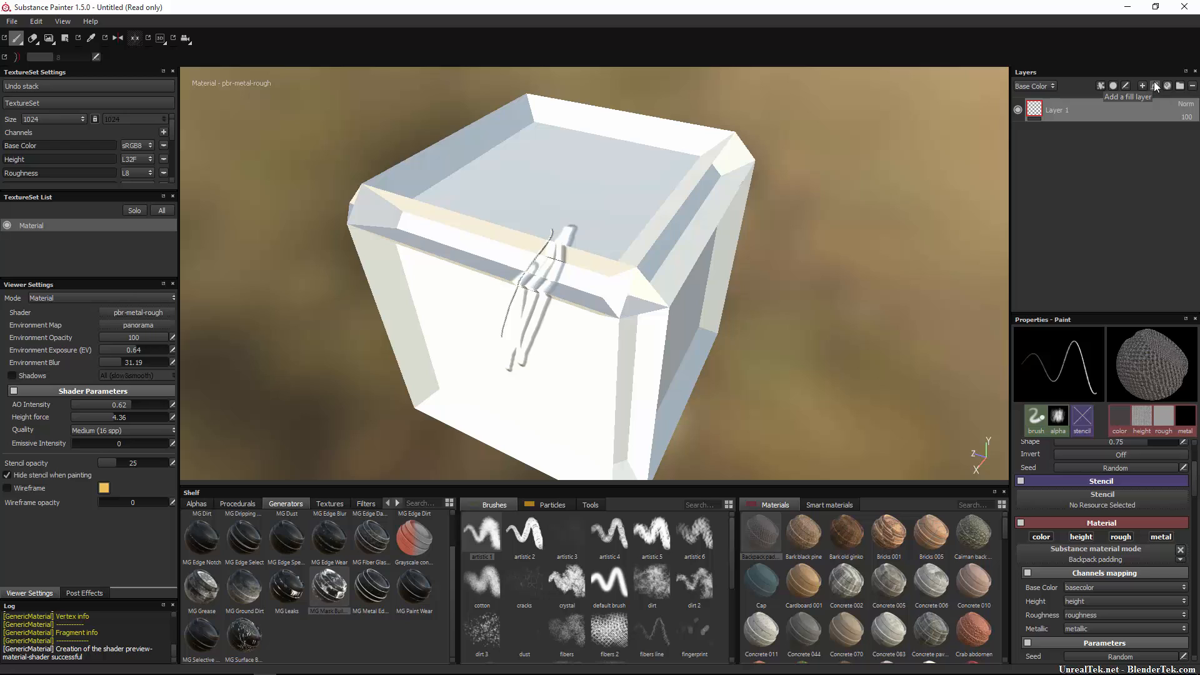
click(1155, 86)
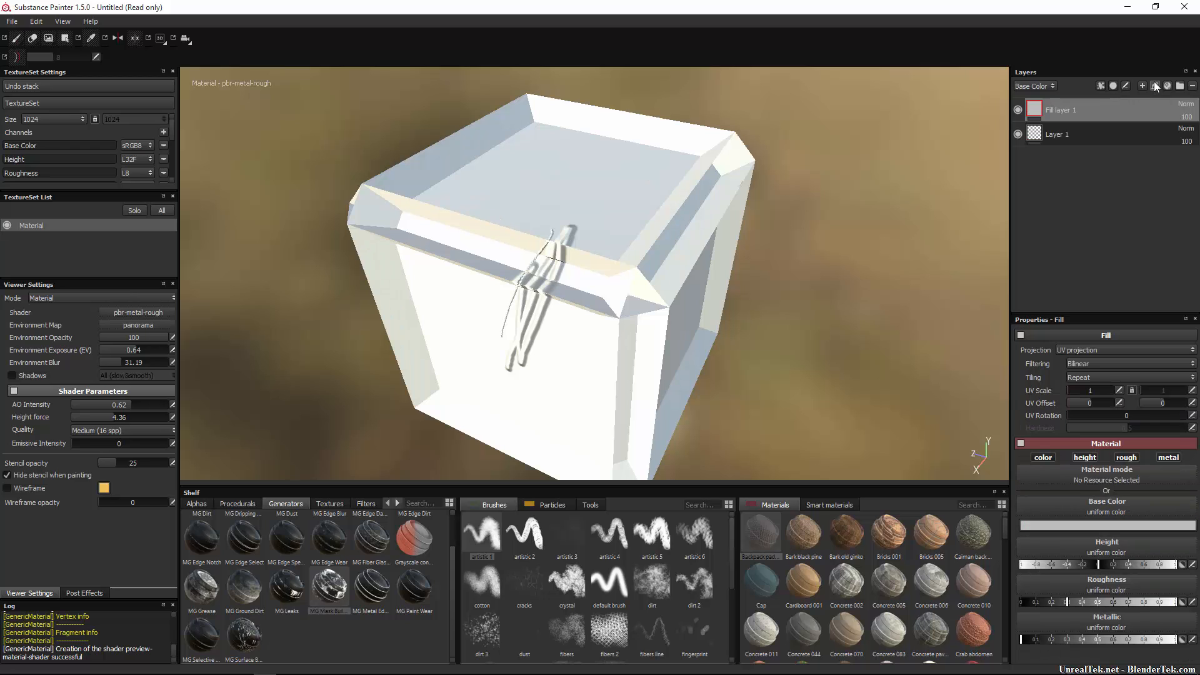
click(1016, 134)
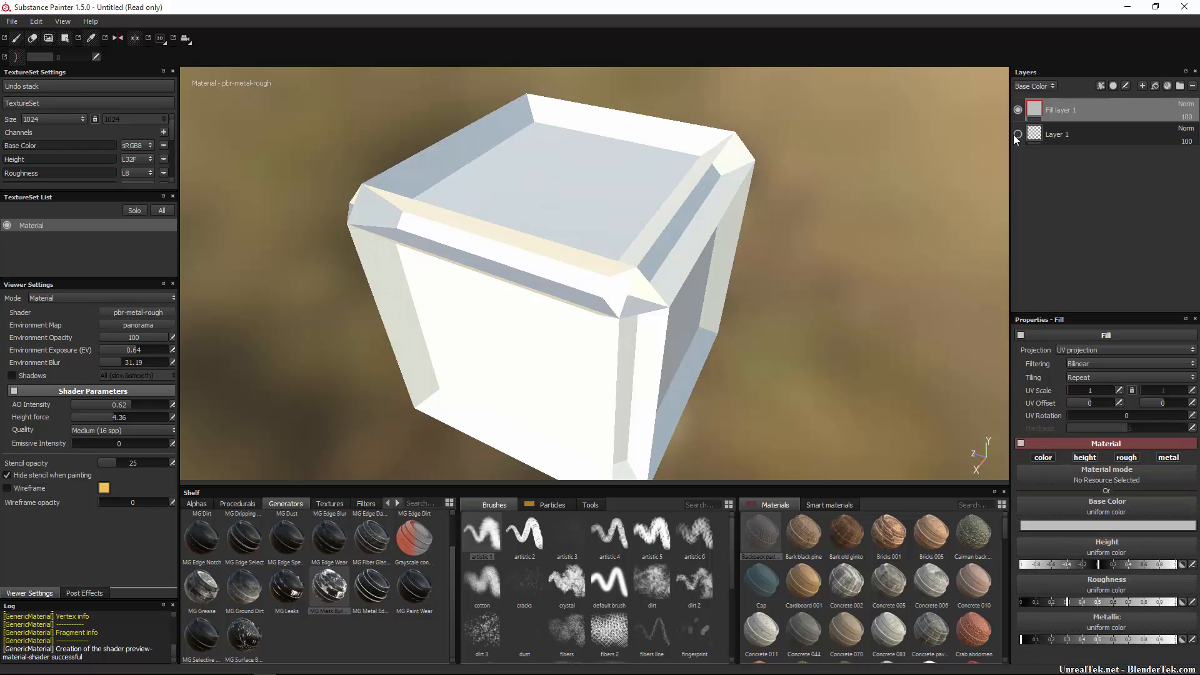
Make Fill layer 1's base colour fully saturated red across the cube.
click(1100, 525)
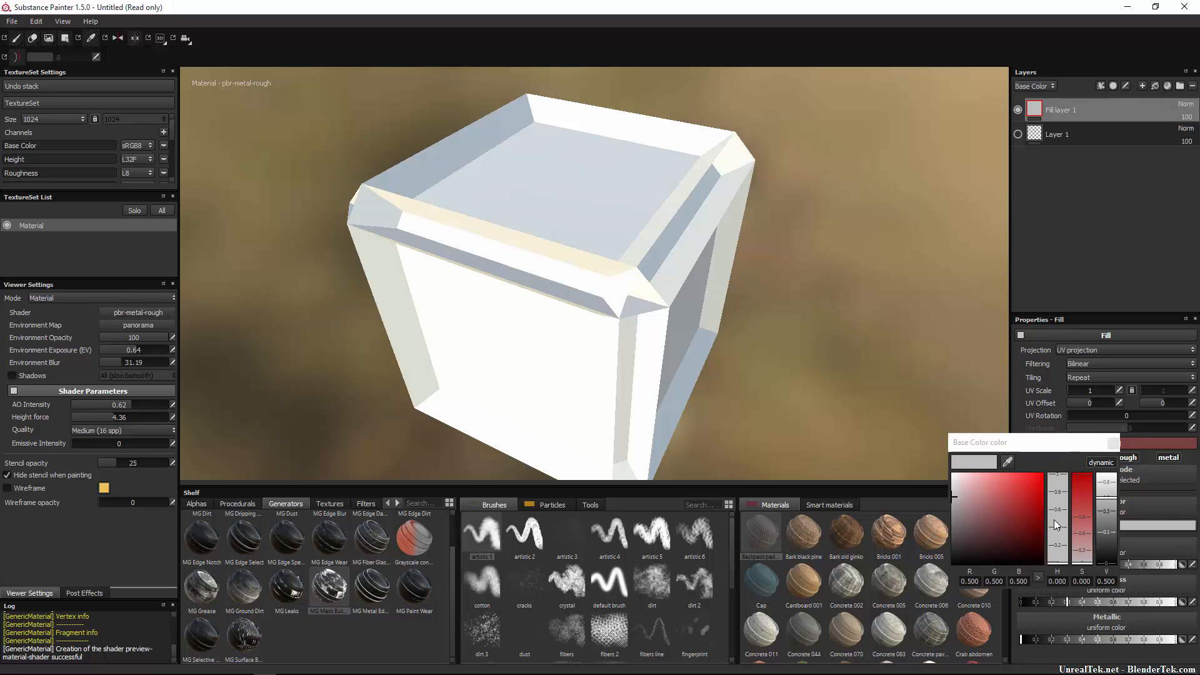
drag(1078, 510, 1083, 451)
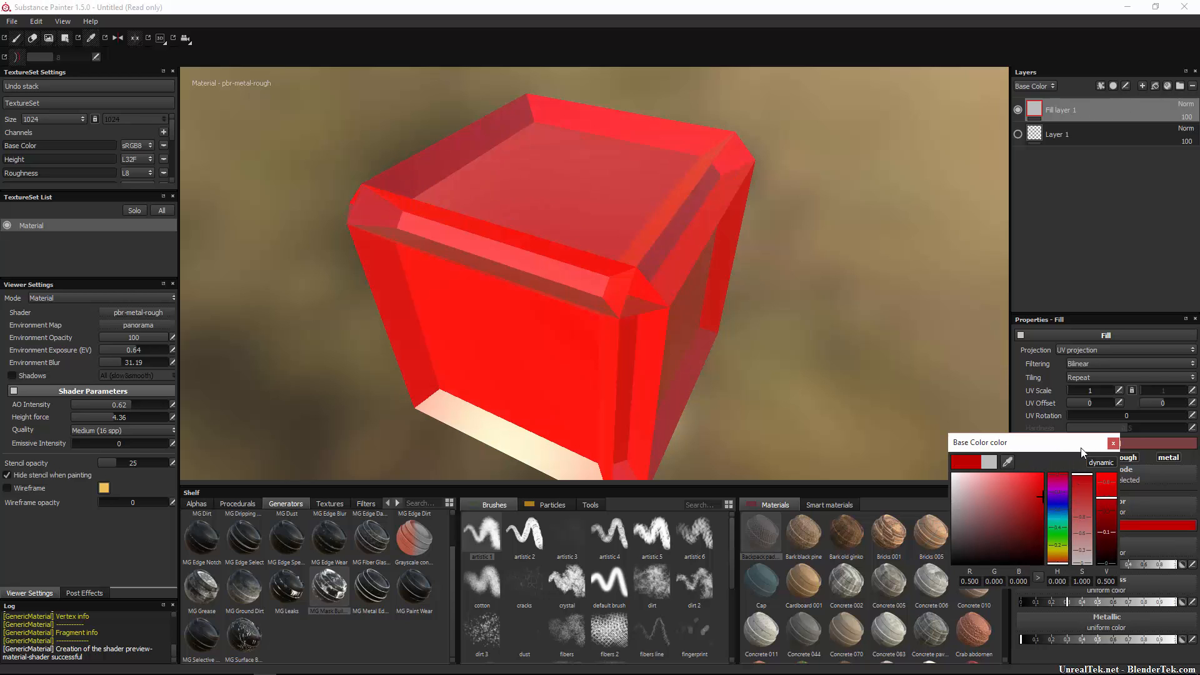
click(1112, 442)
alt+drag(742, 363, 990, 261)
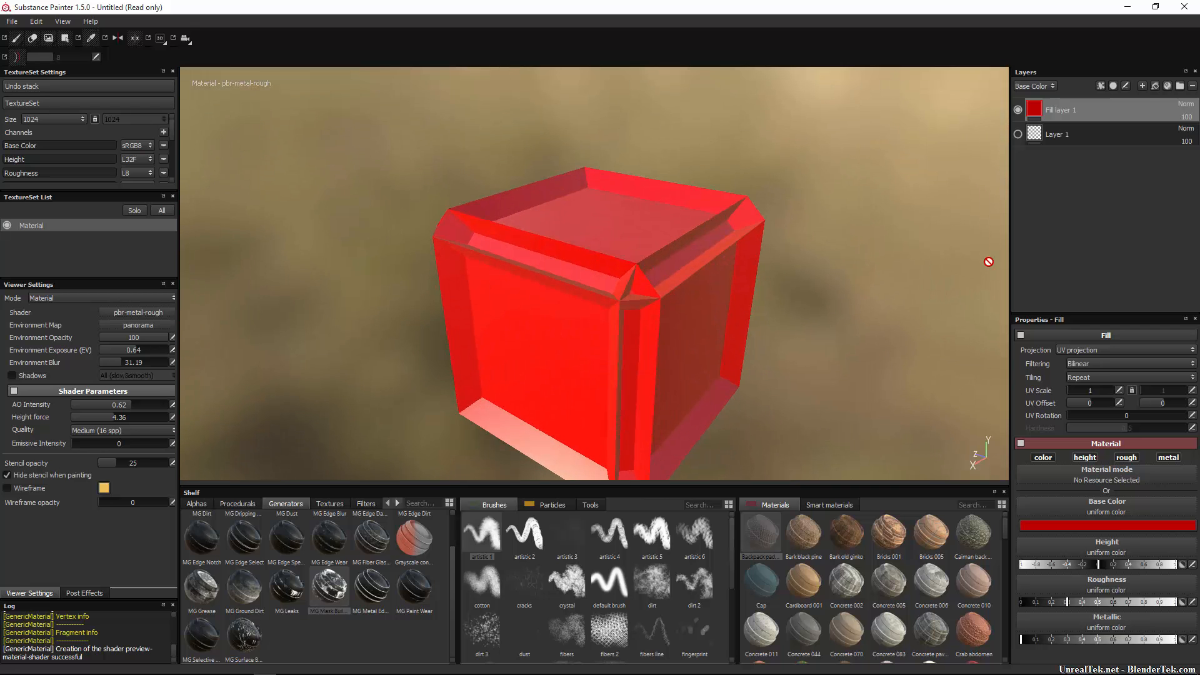
right_click(1030, 108)
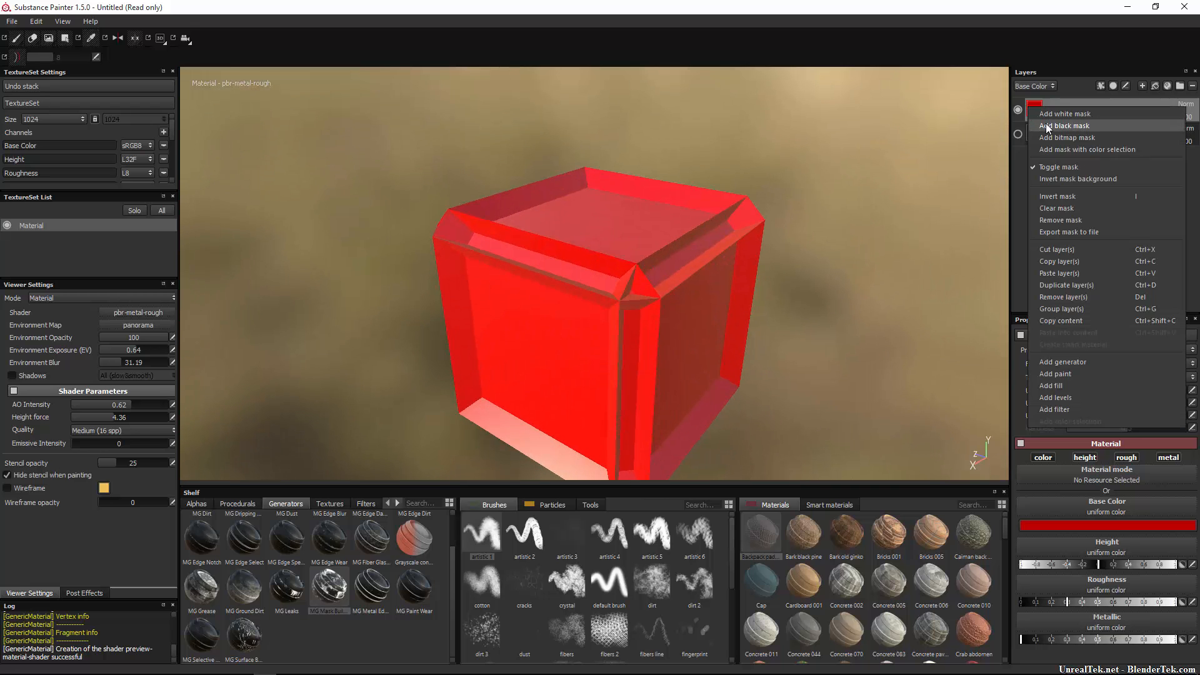
Try a black mask with MG Dripping Rust, undo it, then apply Bark black pine to the fill.
click(1094, 126)
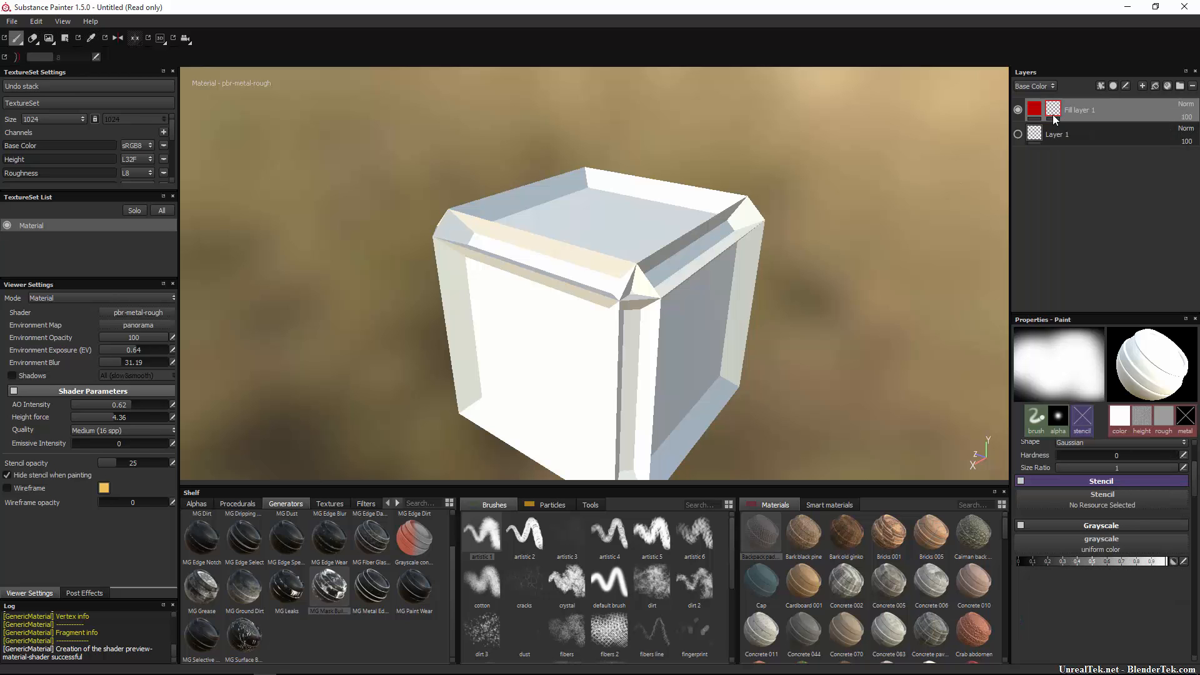
right_click(1051, 110)
click(1095, 373)
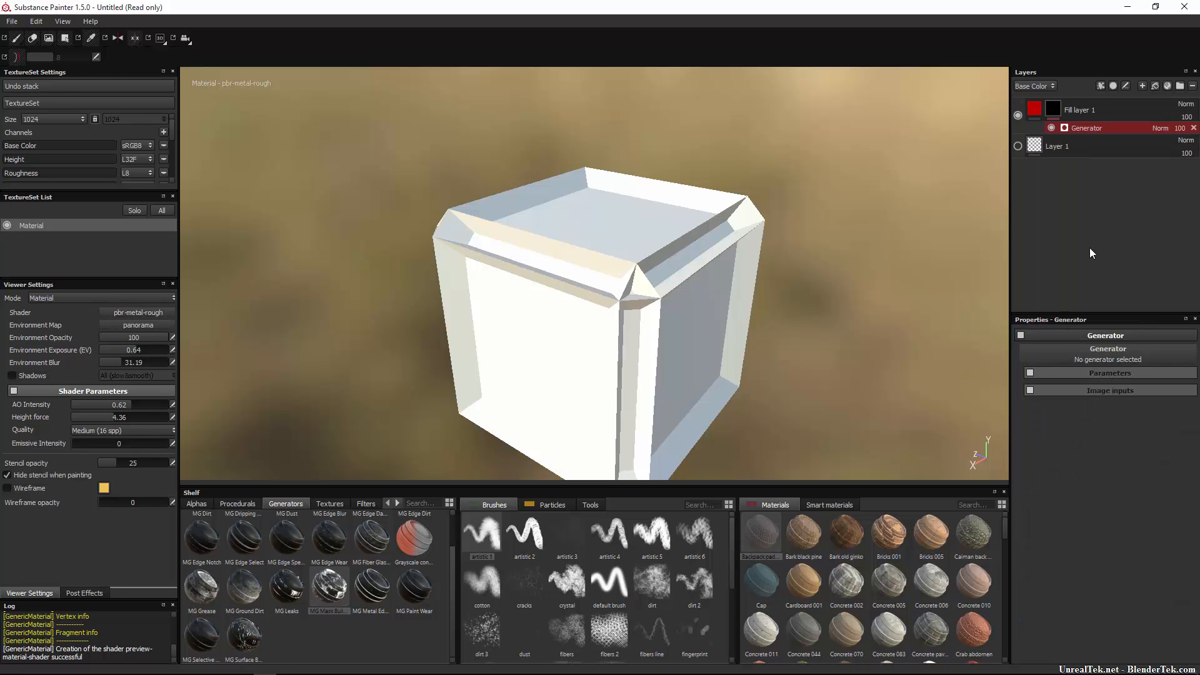
click(1071, 353)
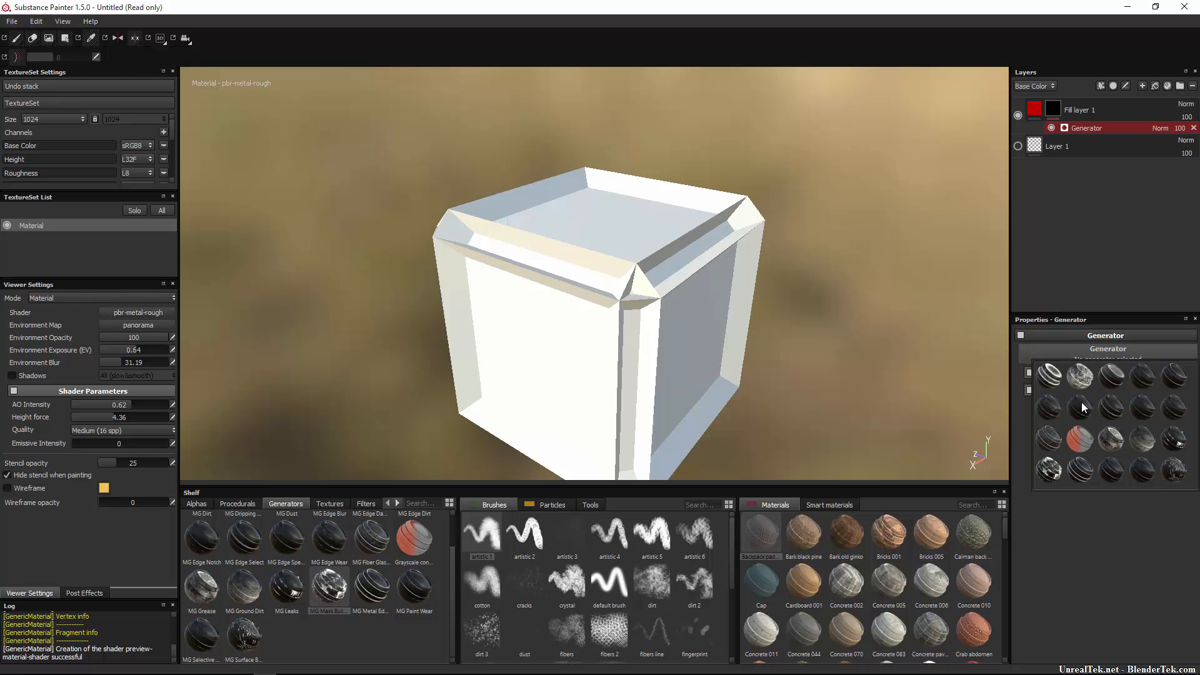
click(1091, 376)
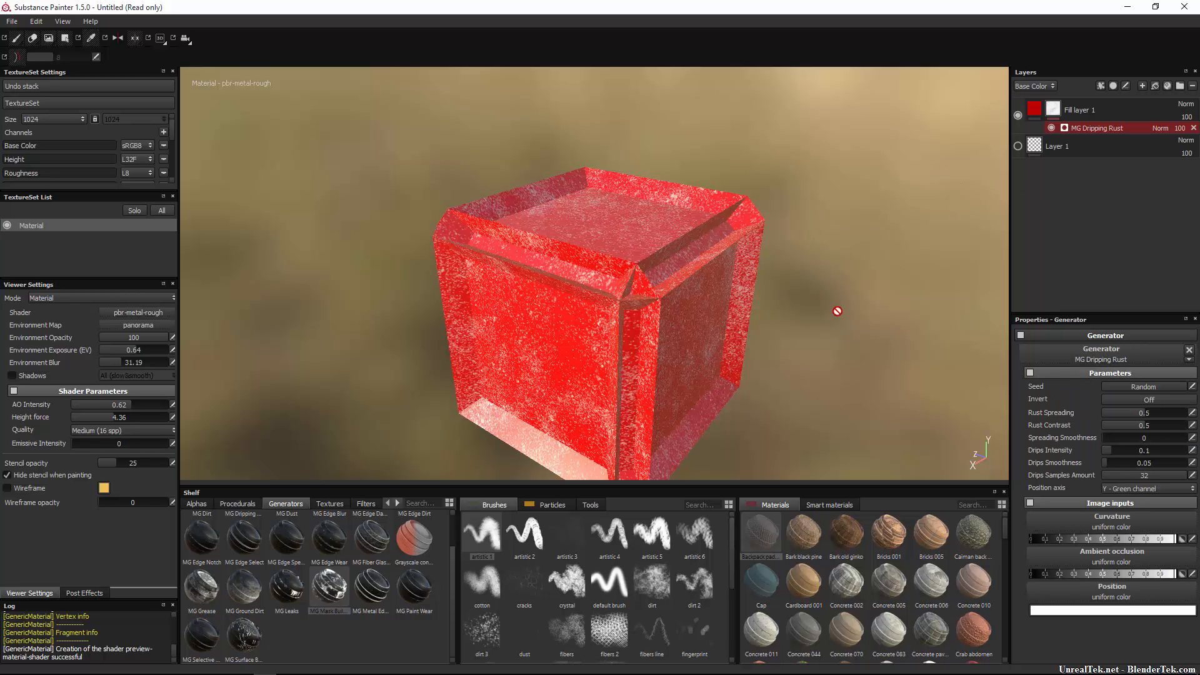
key(ctrl+z)
key(ctrl+z)
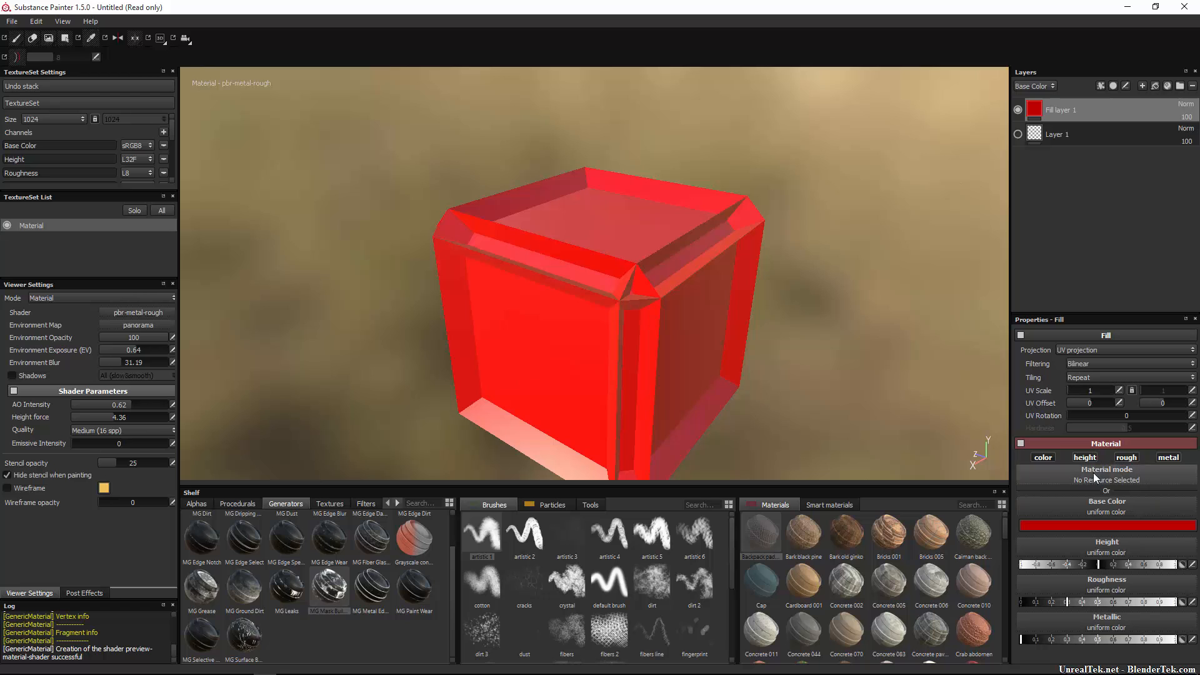
drag(815, 532, 1122, 471)
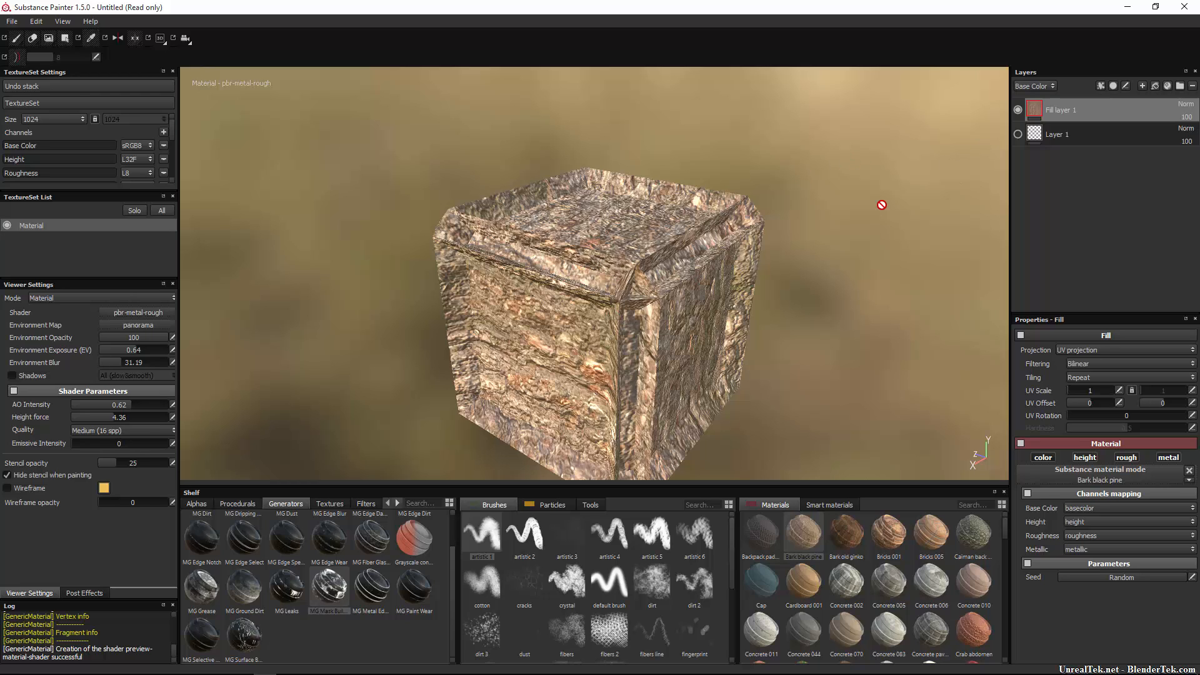
Undo away the fill layer and apply the Plastic rubber smart material instead.
key(ctrl+z)
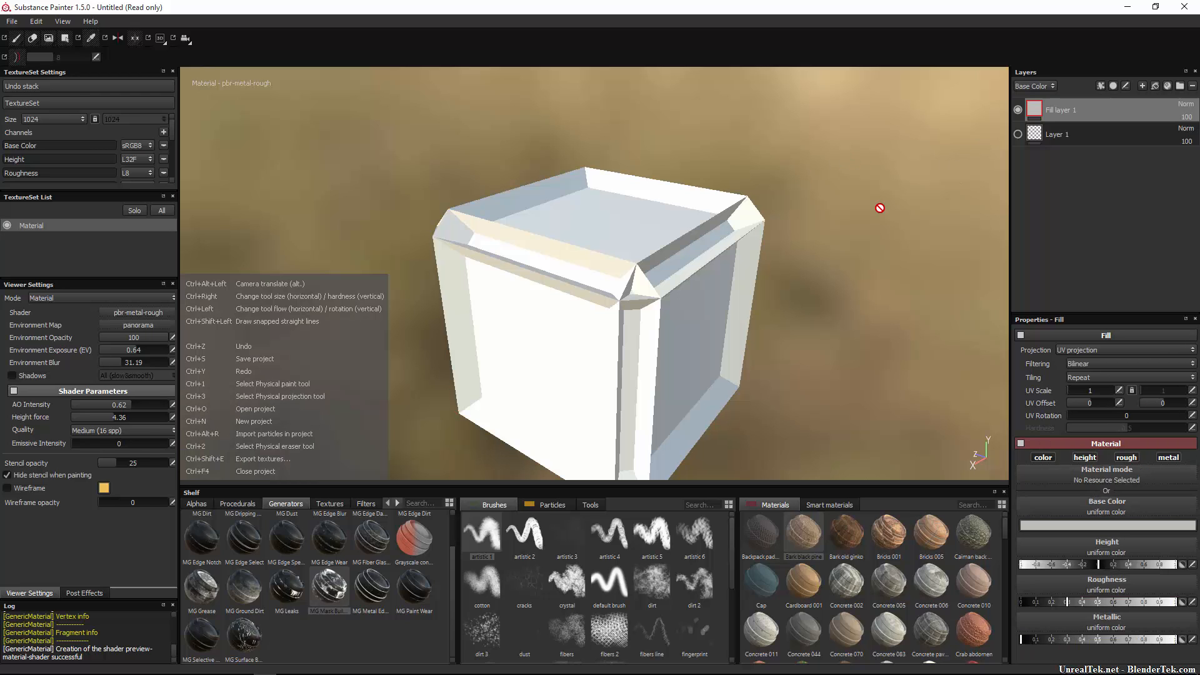
key(ctrl+z)
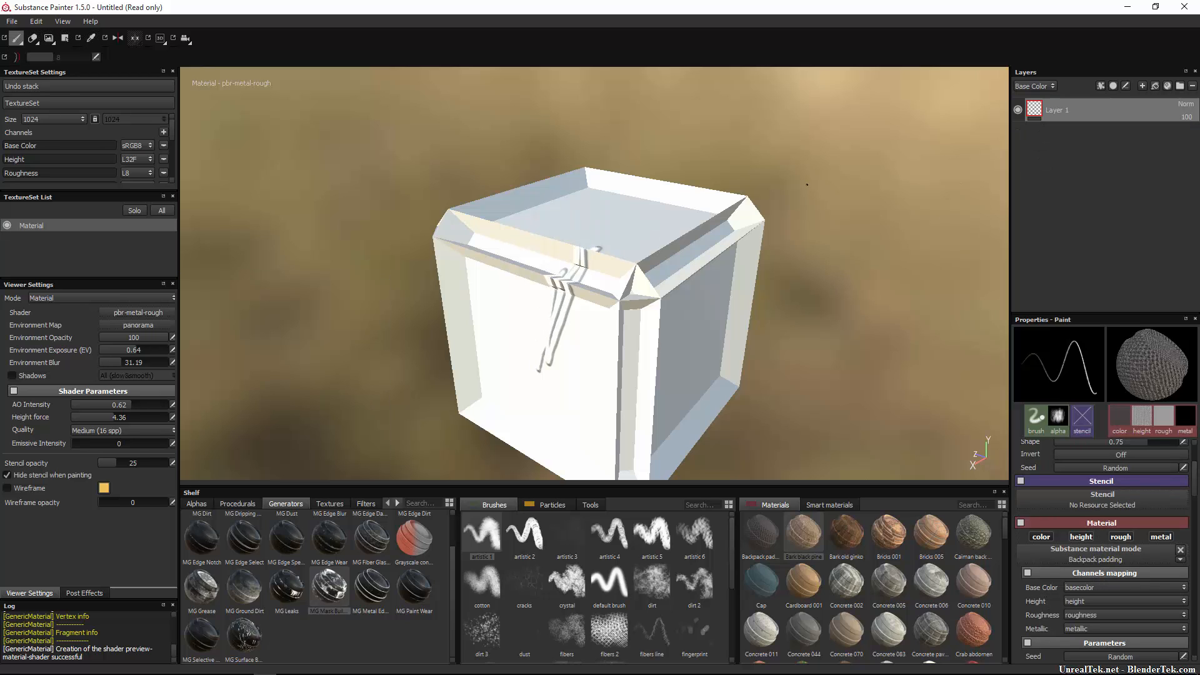
click(1169, 86)
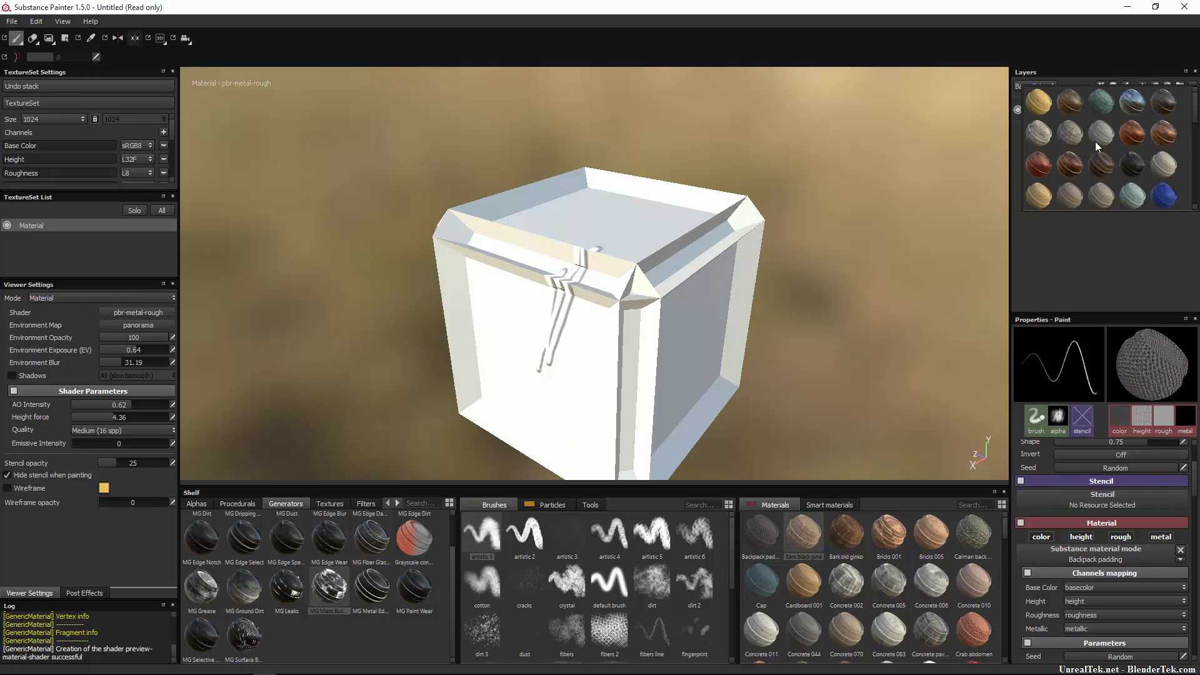
scroll(1094, 143, down, 3)
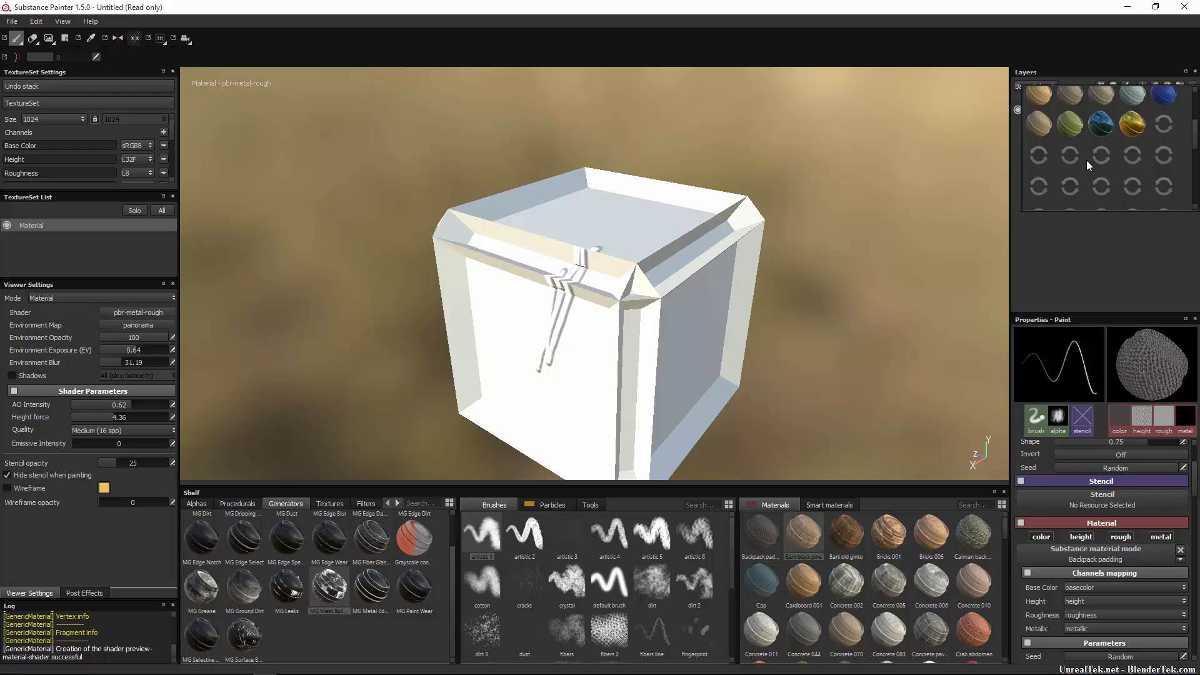
click(1133, 123)
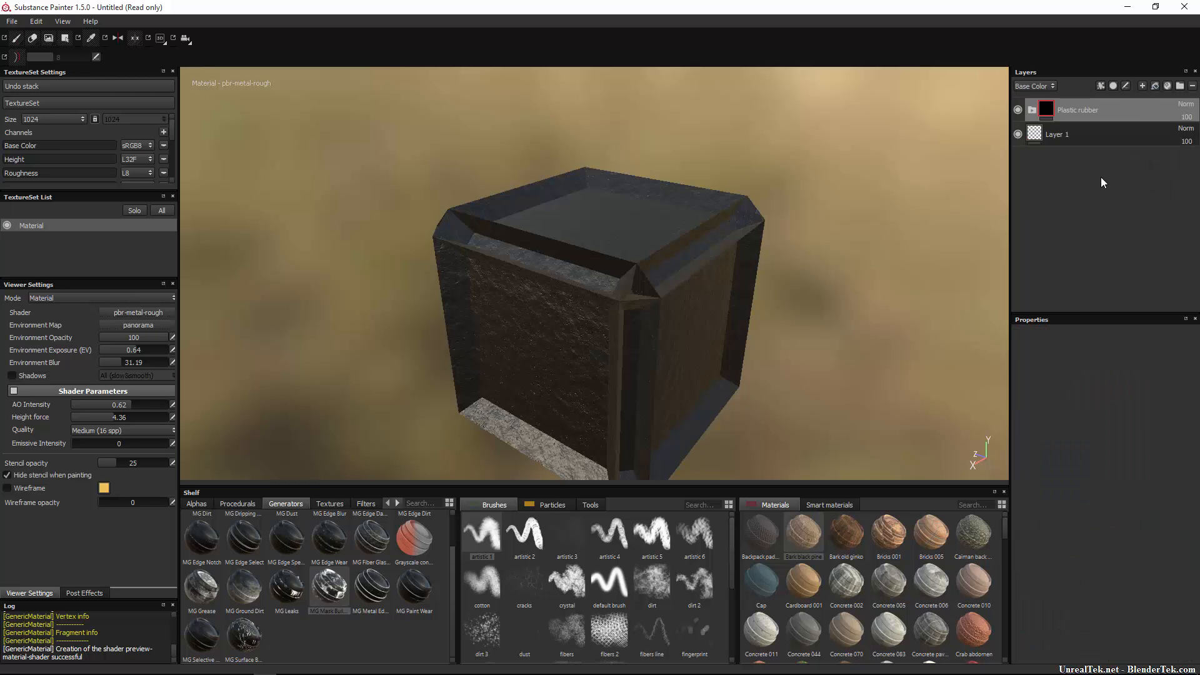
Expand the Plastic rubber folder and inspect the Surface damages layer and its mask.
click(1032, 110)
alt+drag(538, 300, 576, 276)
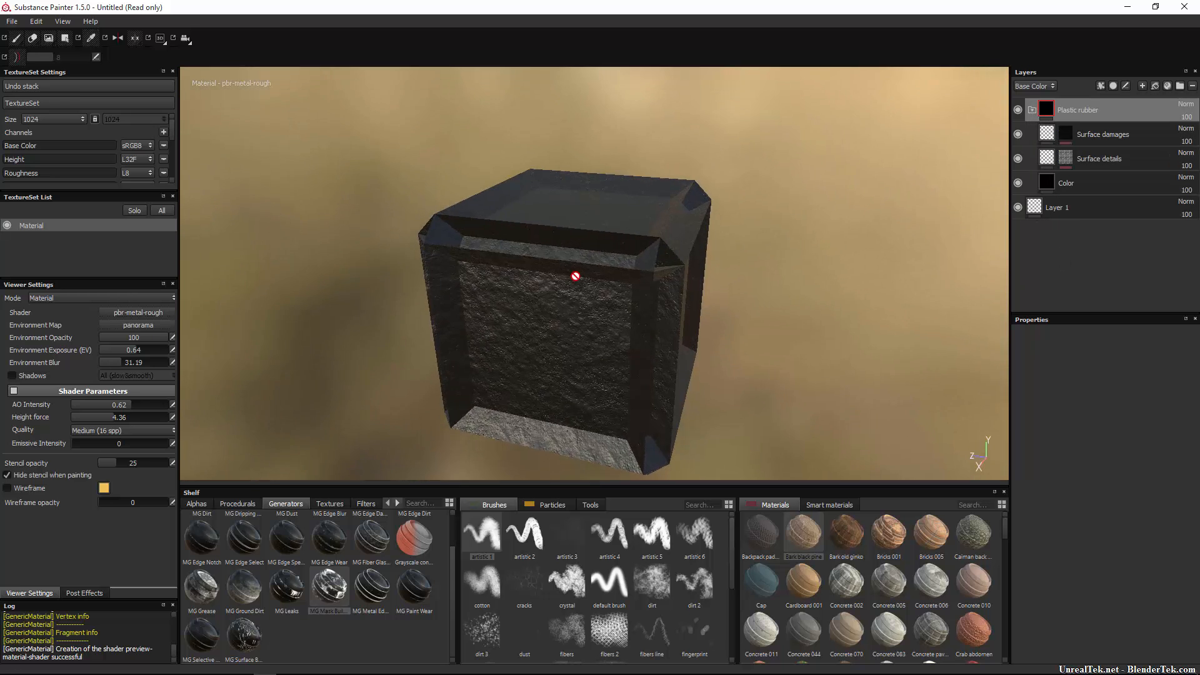
click(1046, 135)
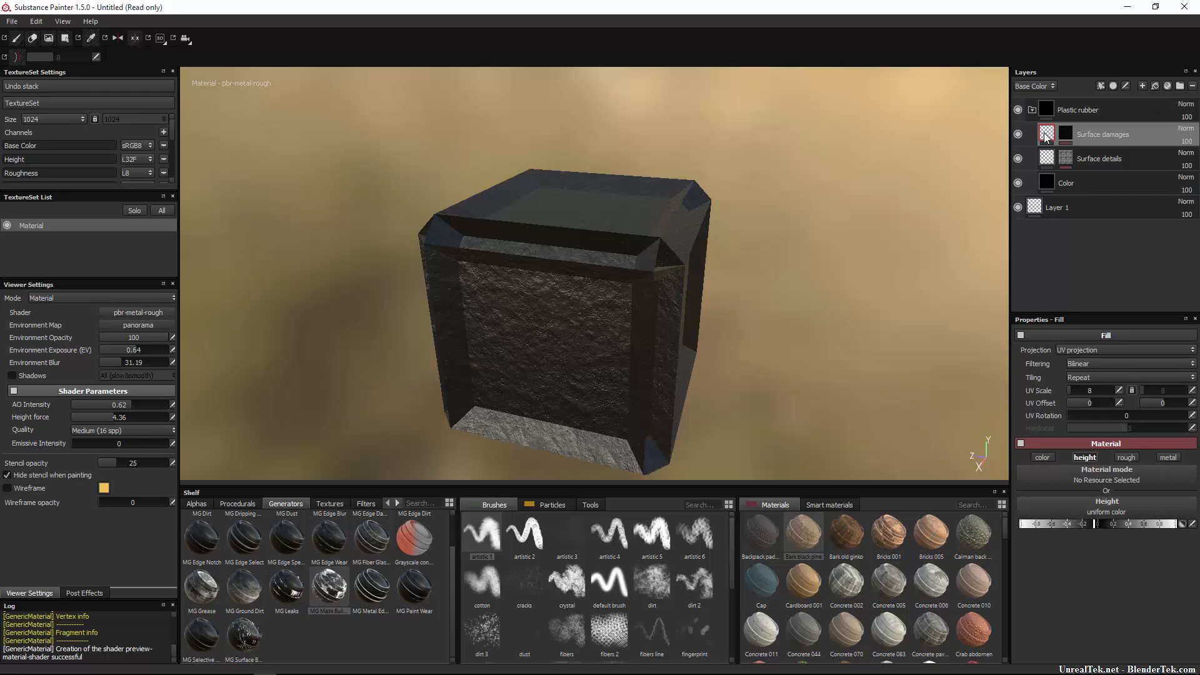
click(1067, 133)
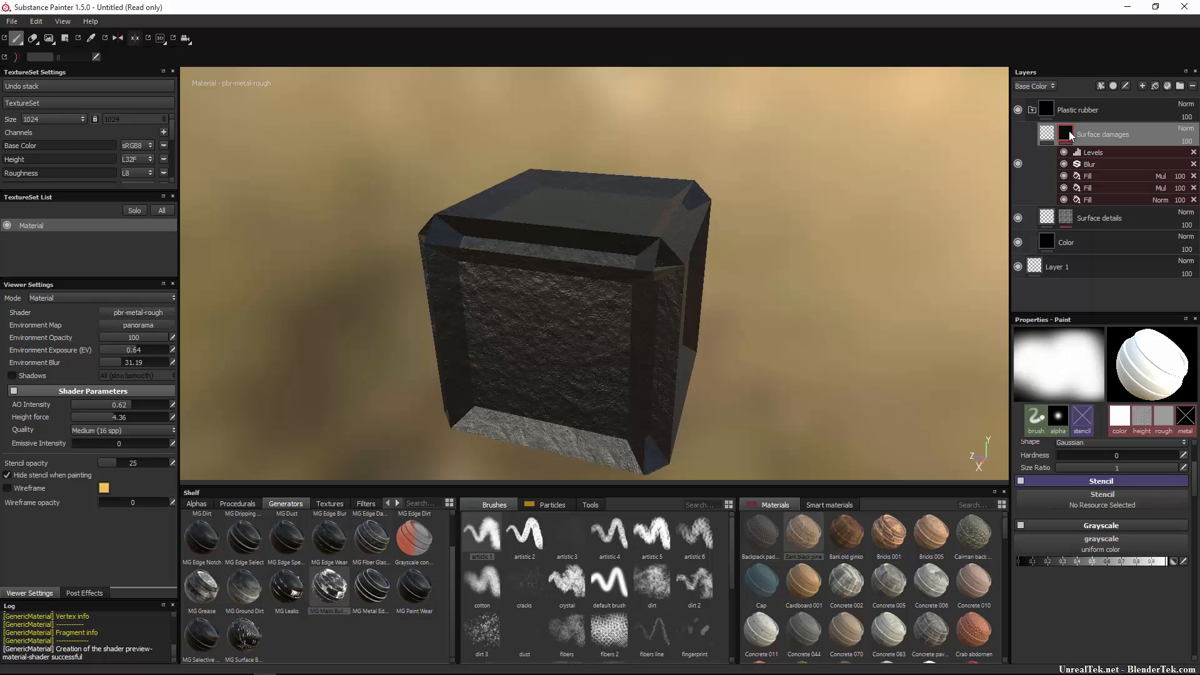
right_click(1070, 136)
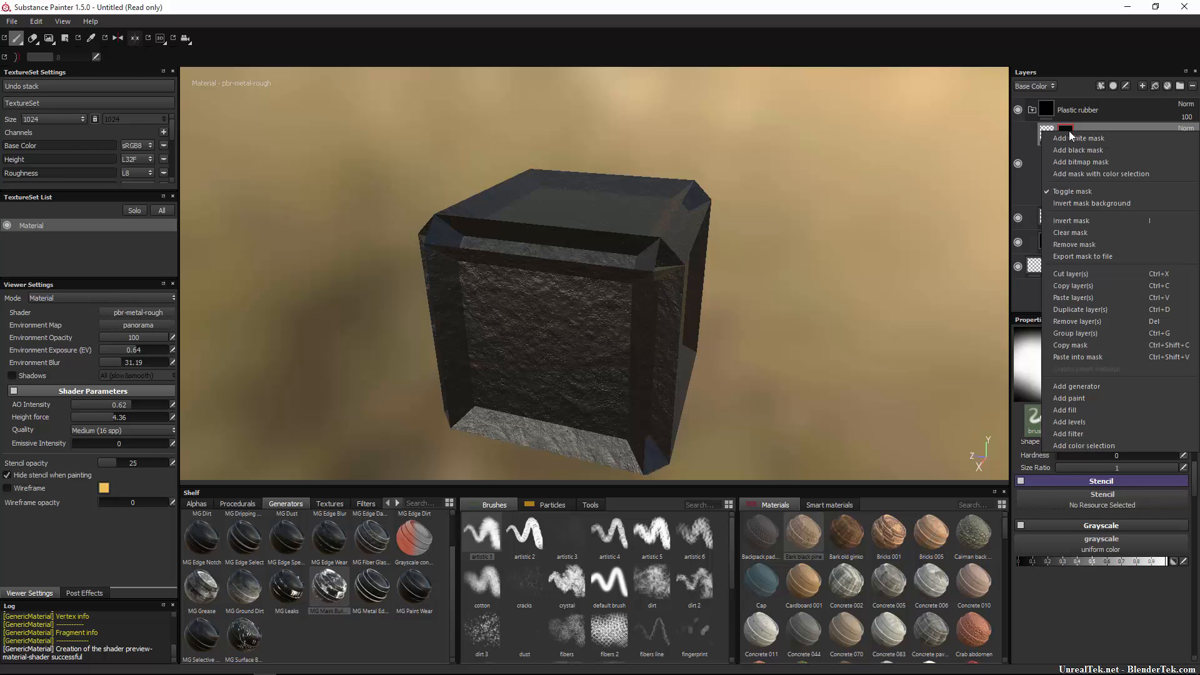
key(Escape)
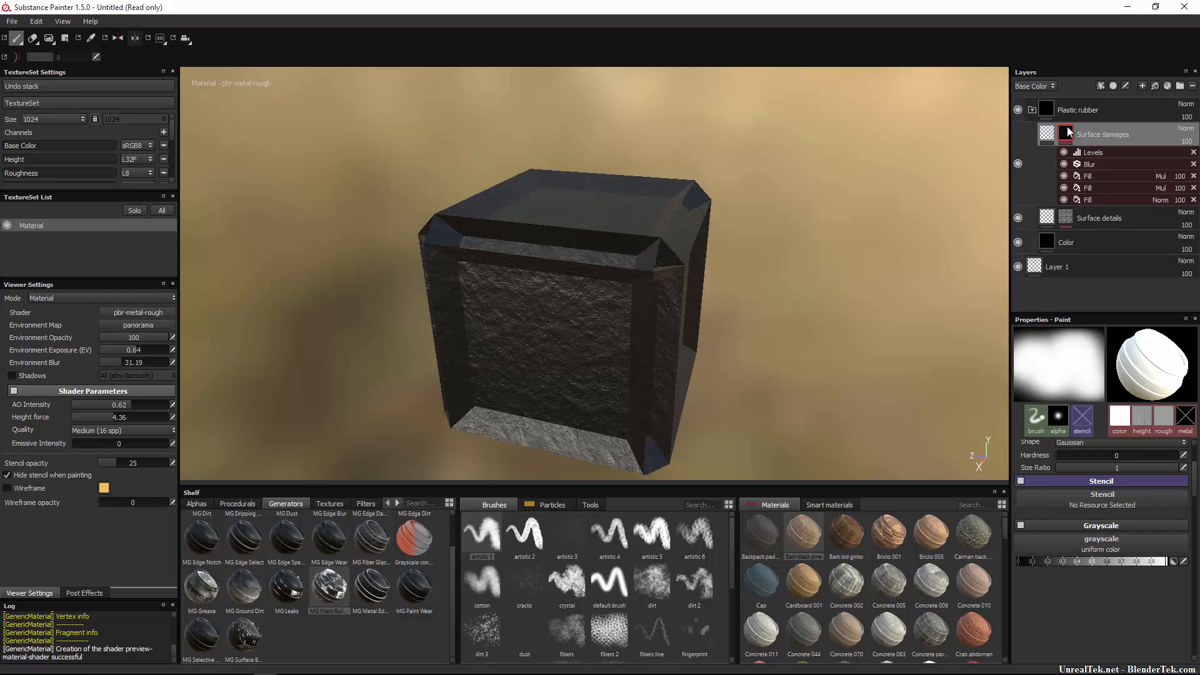
mouse_move(1067, 134)
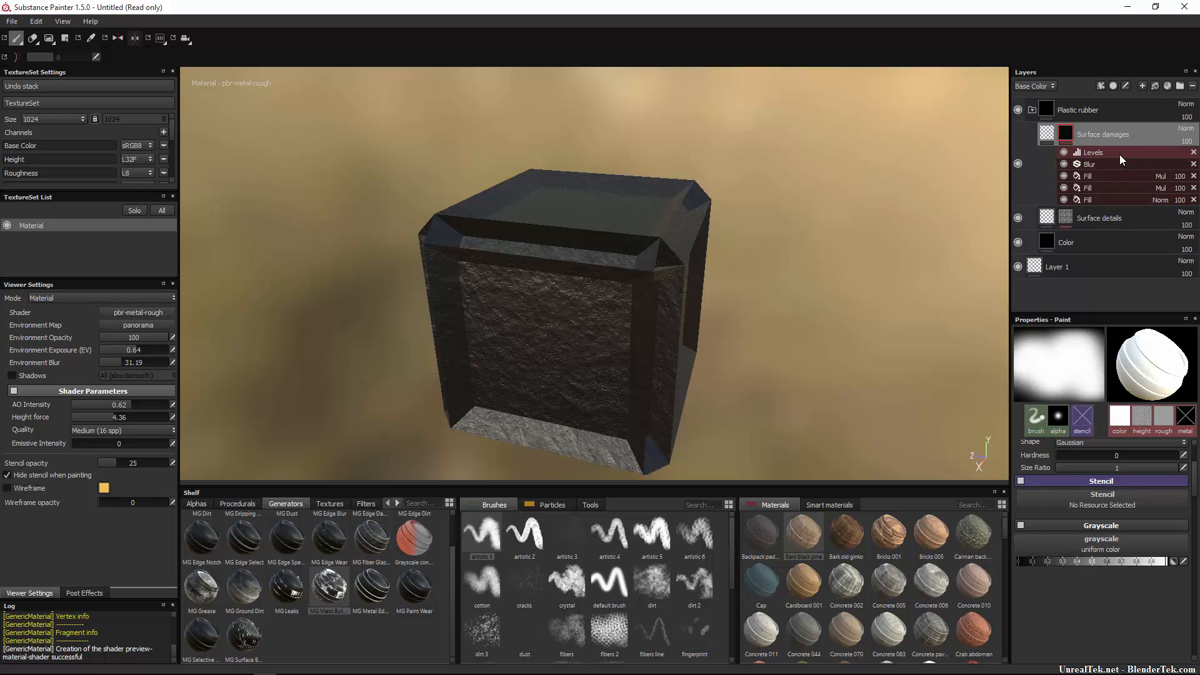
Inspect the mask's Levels, Blur and Fill effects, then the Surface details layer.
click(1119, 154)
click(1119, 160)
click(1126, 187)
click(1128, 200)
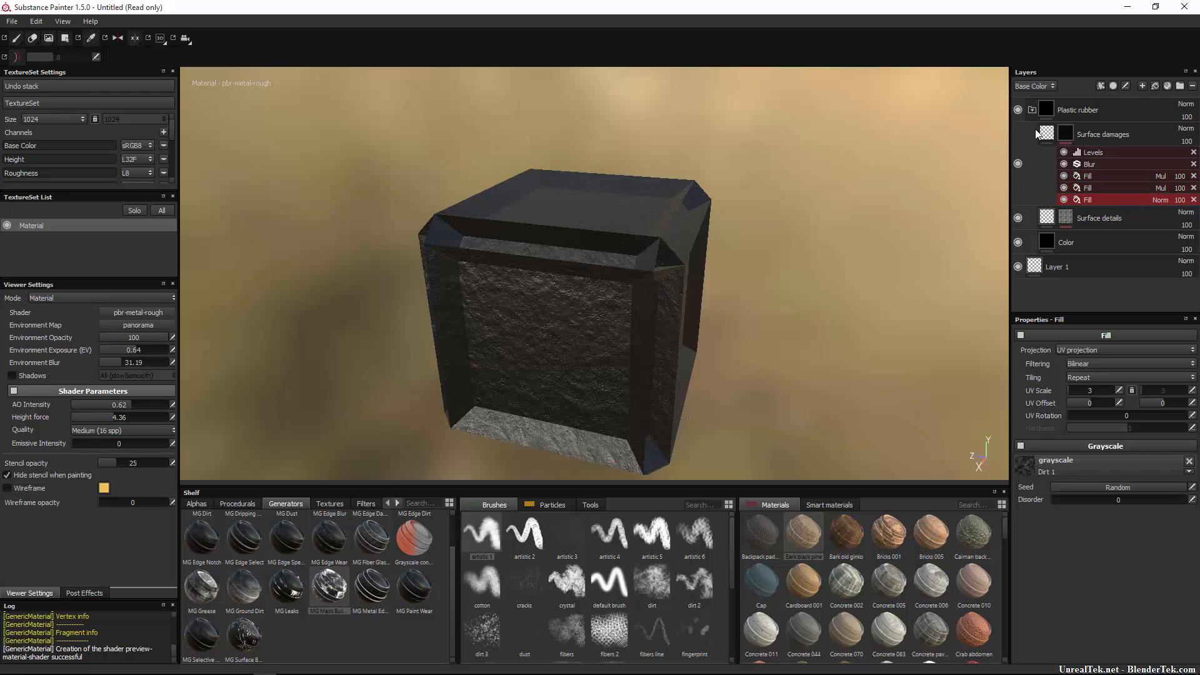
click(1050, 218)
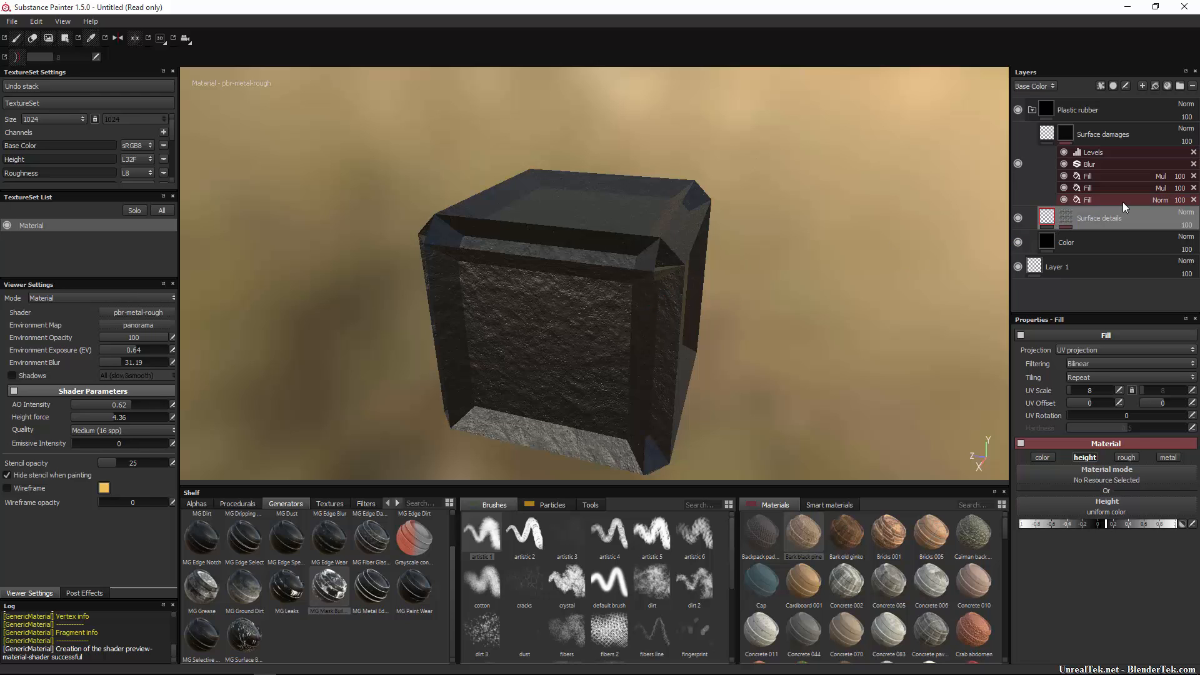
Turn the Color layer red, apply Bark black pine to it, then undo back to lone Layer 1.
click(1063, 216)
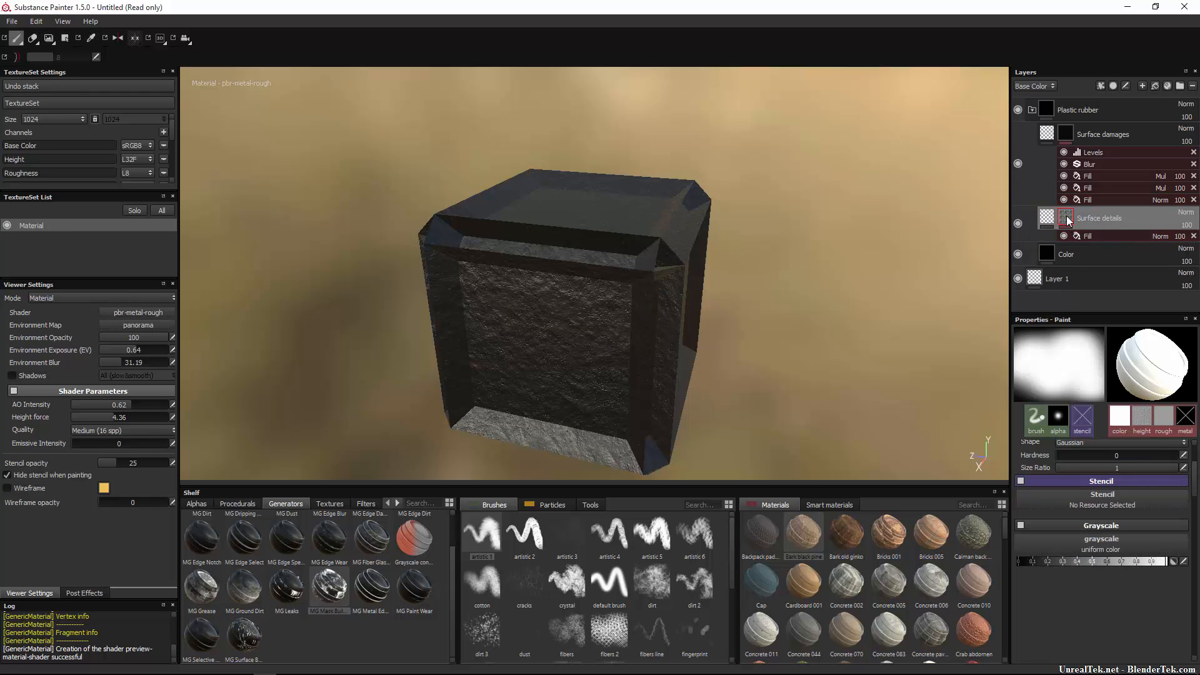
click(1043, 256)
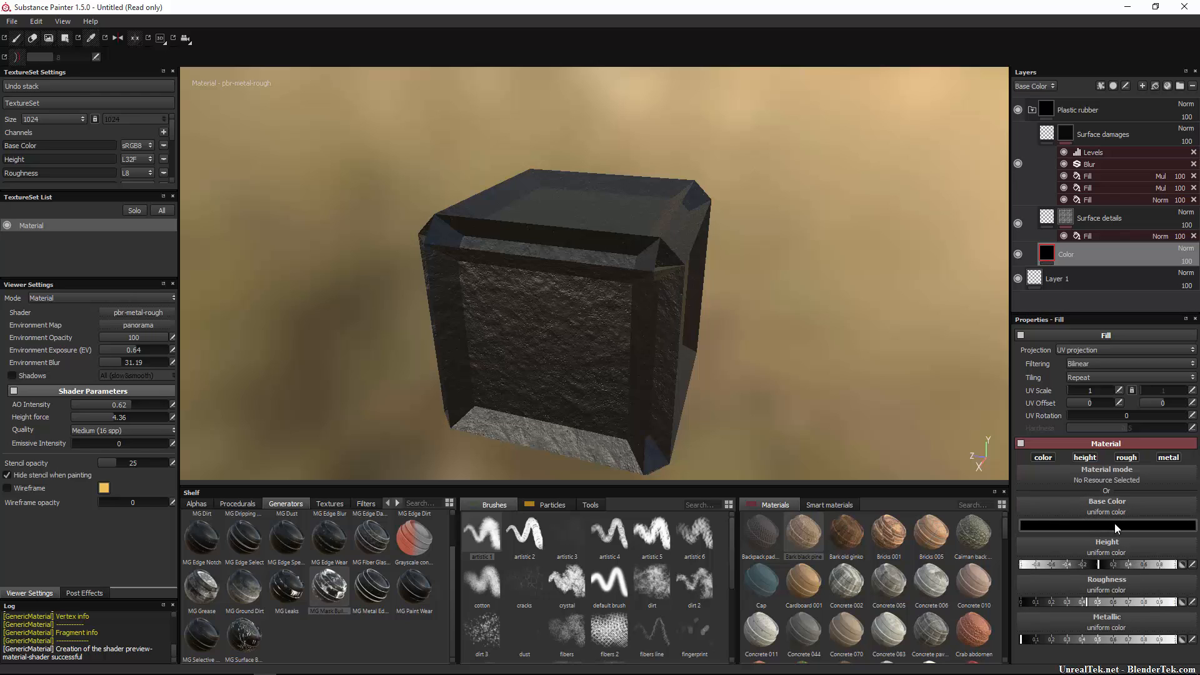
click(1079, 521)
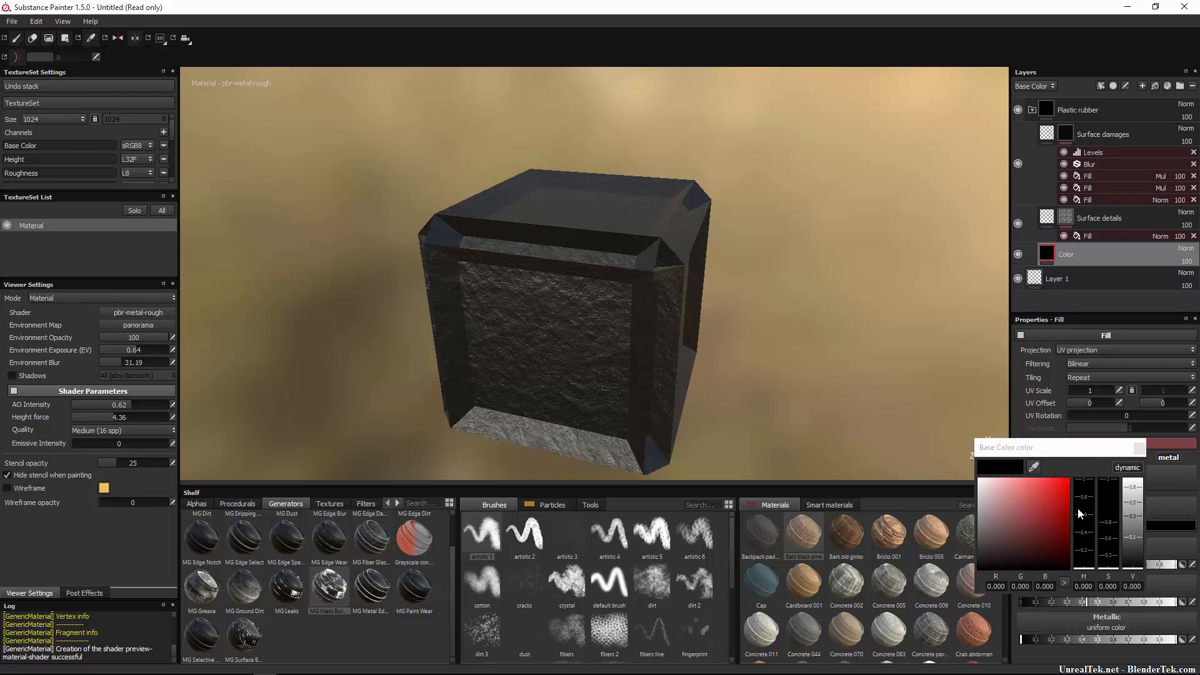
mouse_move(1051, 516)
mouse_down()
mouse_move(1078, 455)
mouse_move(1037, 511)
mouse_up()
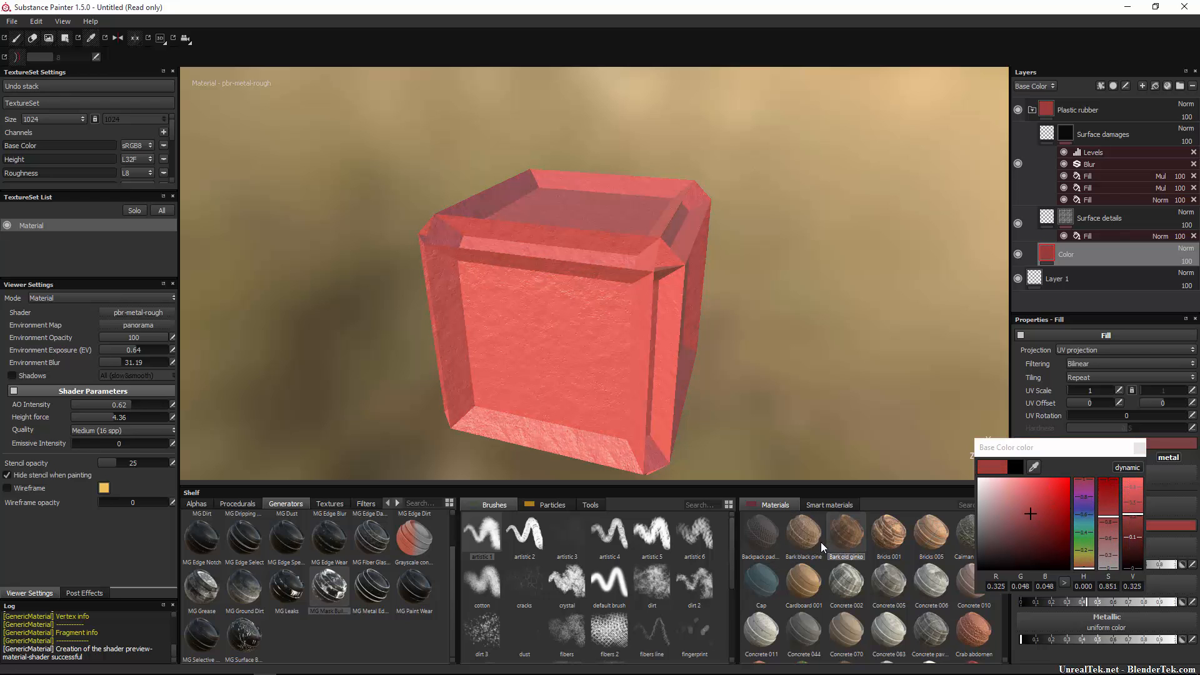
drag(805, 536, 1131, 475)
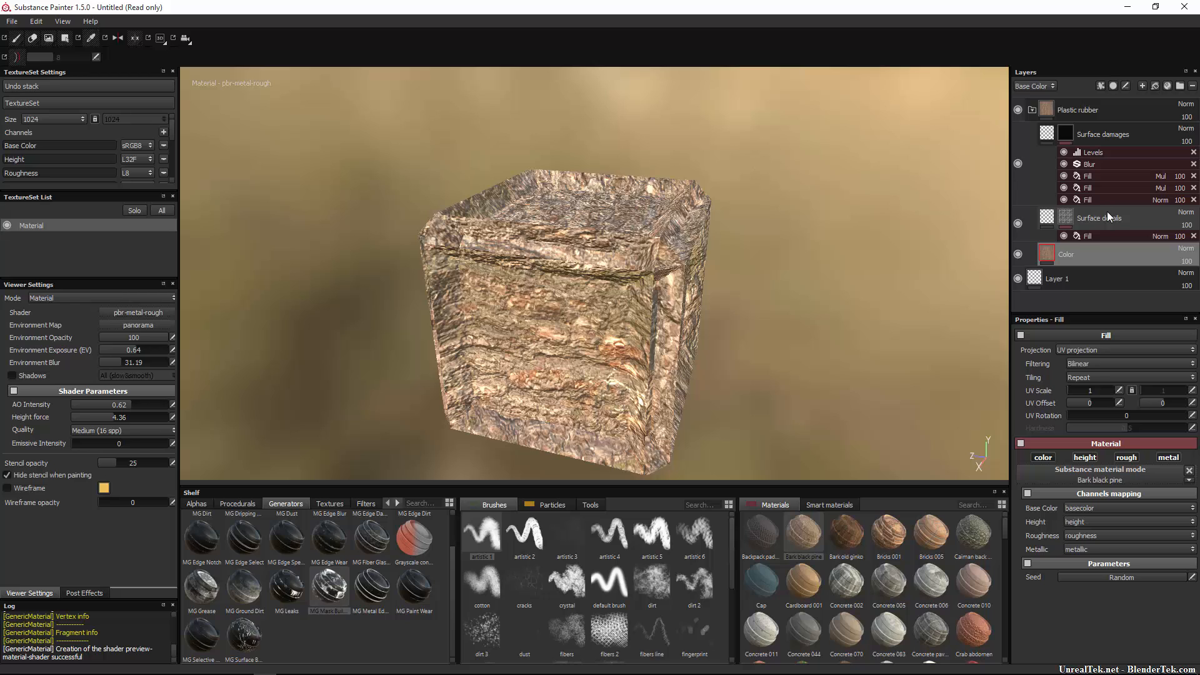
key(ctrl+z)
key(ctrl+z)
key(ctrl+z)
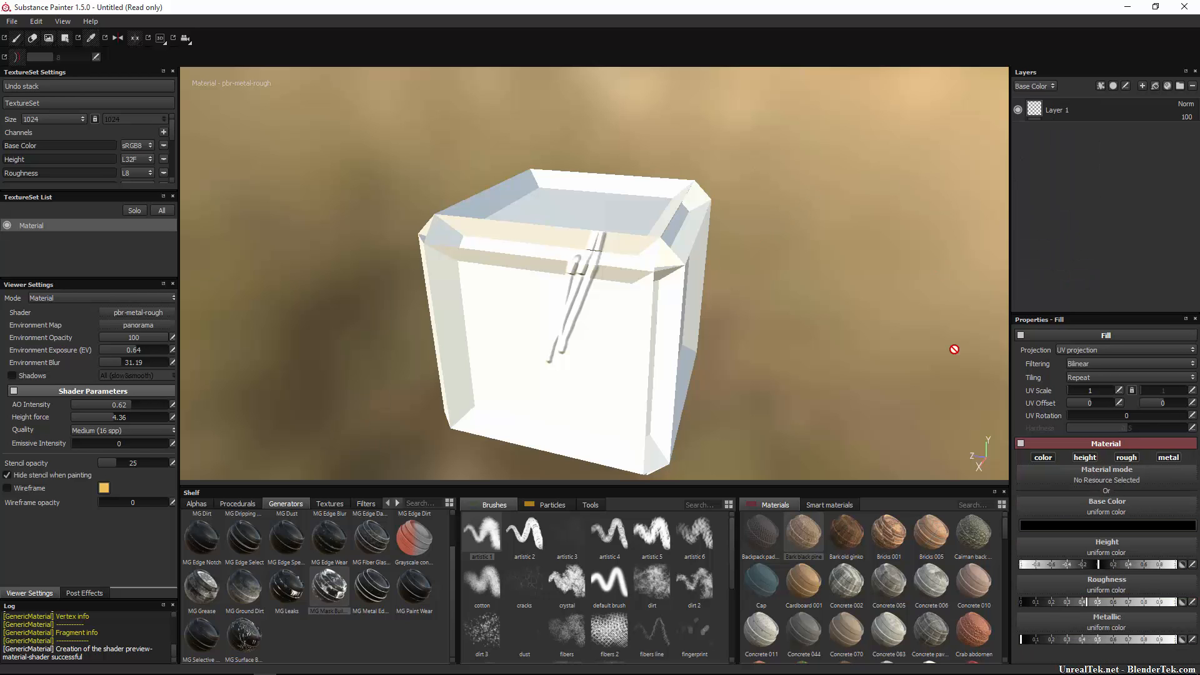
Drag the Skin facial hair material toward the layers, orbit the cube, then reselect Layer 1.
scroll(956, 575, down, 10)
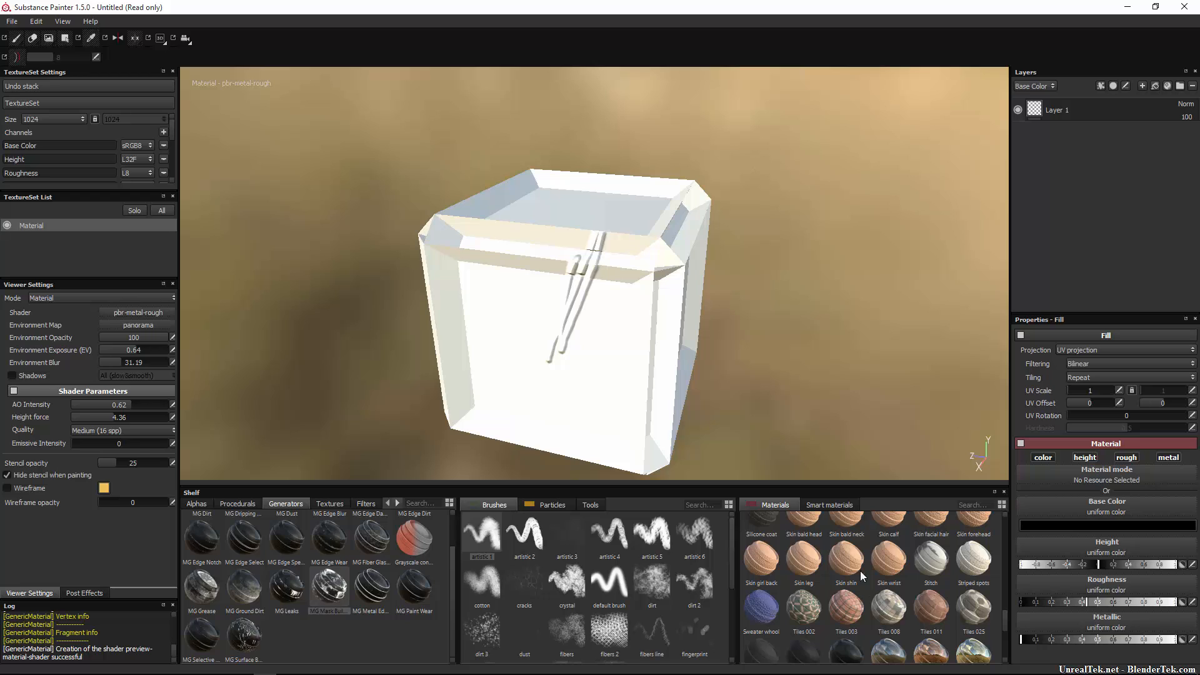
mouse_move(798, 535)
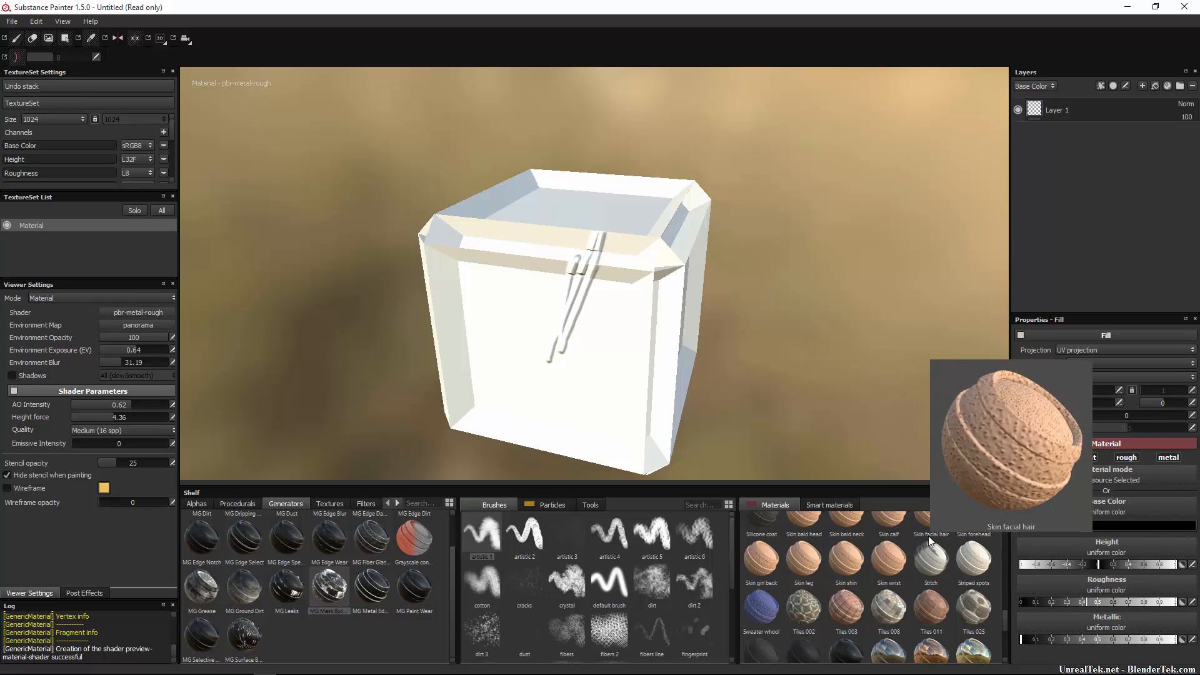
drag(929, 537, 1106, 480)
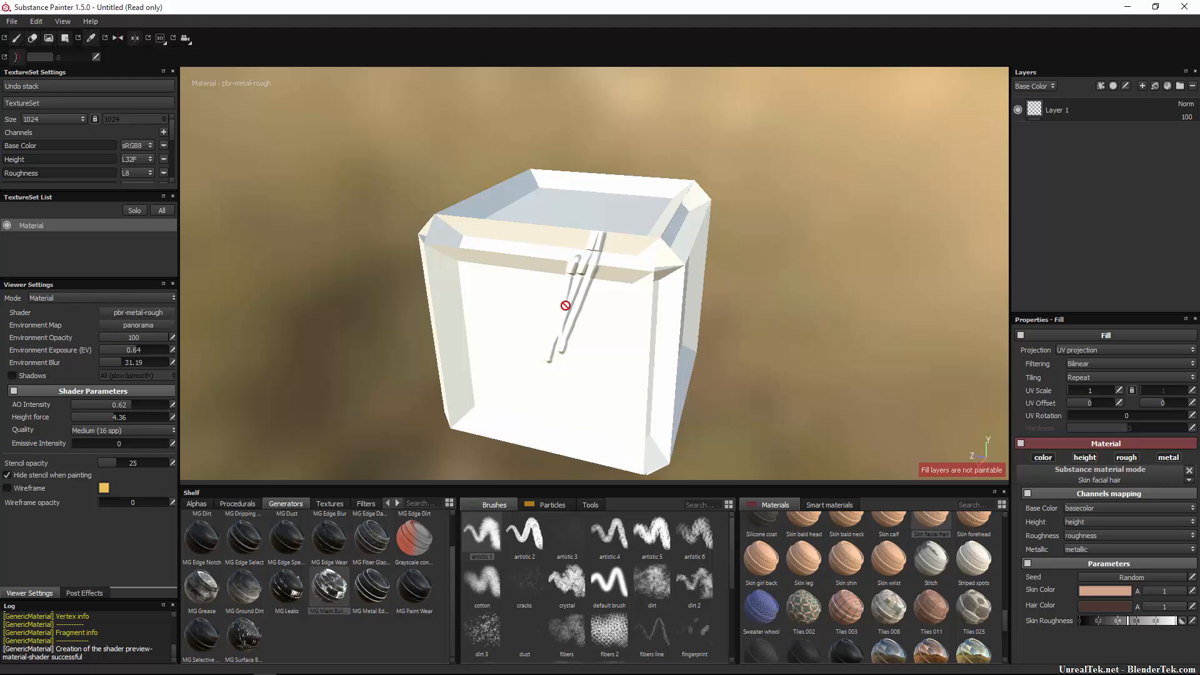
alt+drag(682, 301, 641, 323)
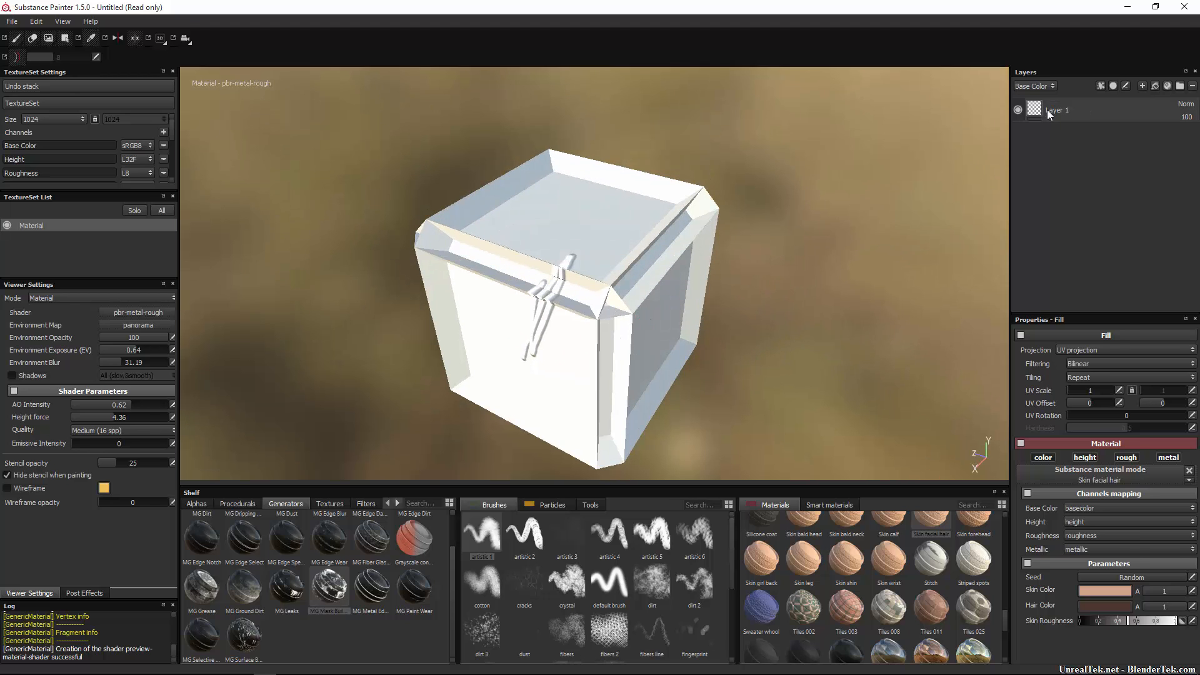
click(1047, 112)
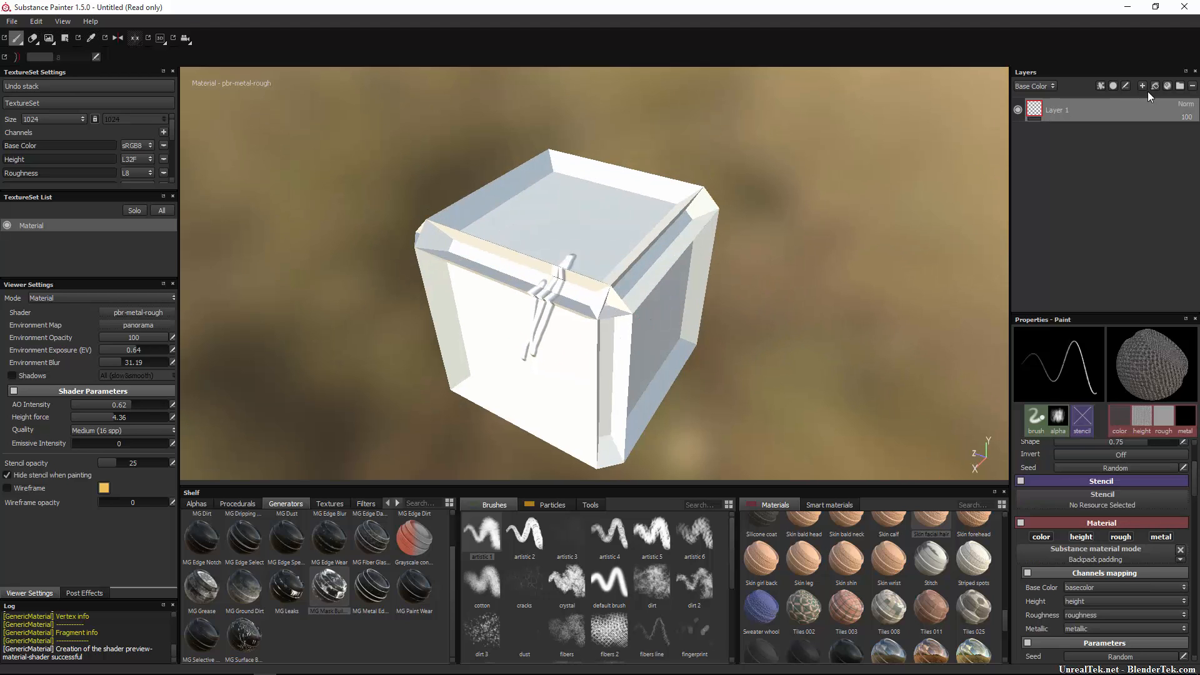
Add Fill layer 1 above Layer 1 and give it the Skin facial hair material.
click(1112, 86)
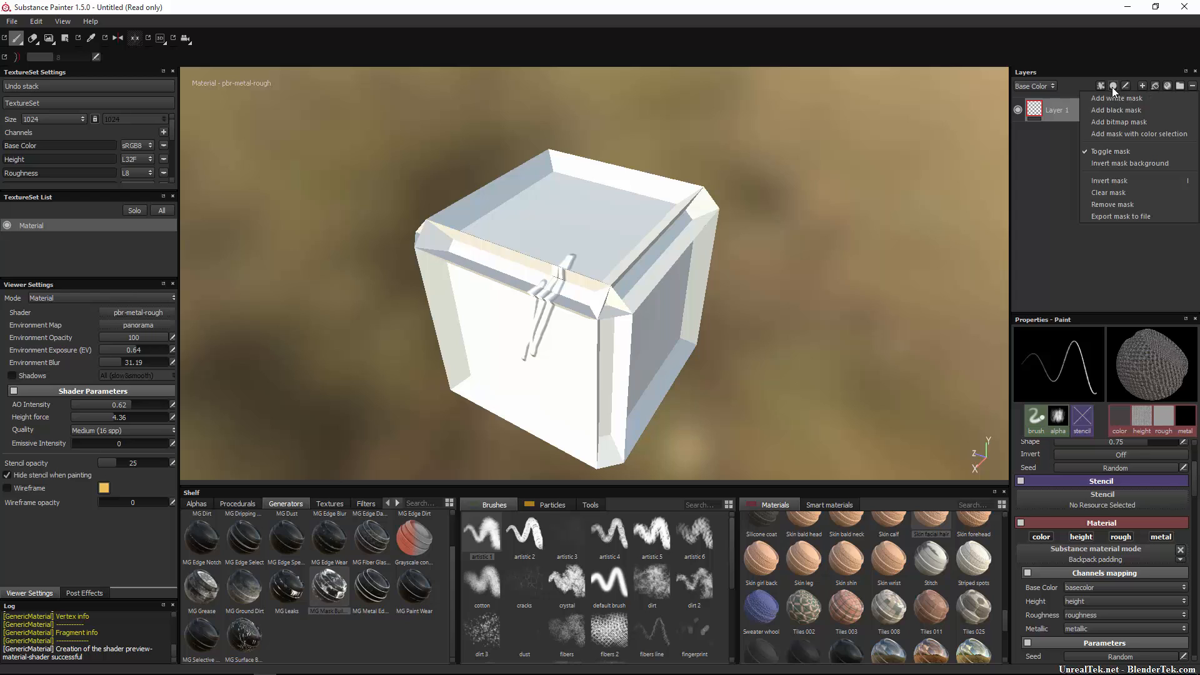
click(1153, 88)
click(1153, 87)
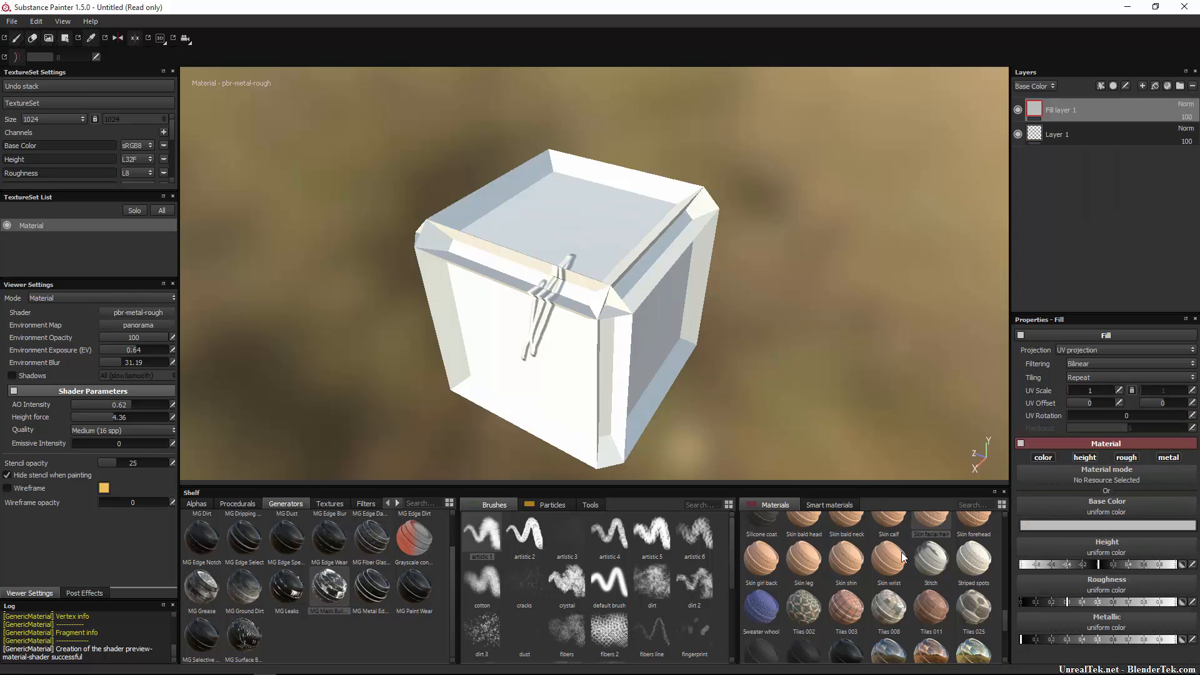
drag(942, 524, 1129, 478)
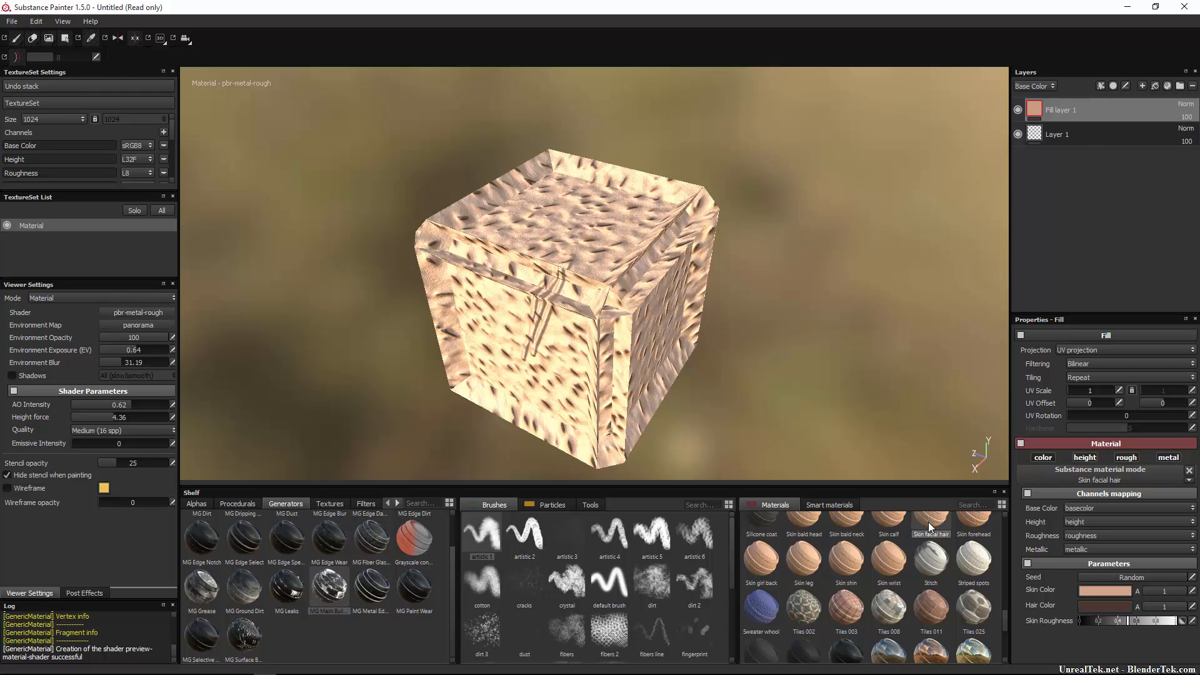
scroll(894, 519, up, 1)
Apply the Skin human smart material to the cube and inspect it with Layer 1 hidden.
click(857, 503)
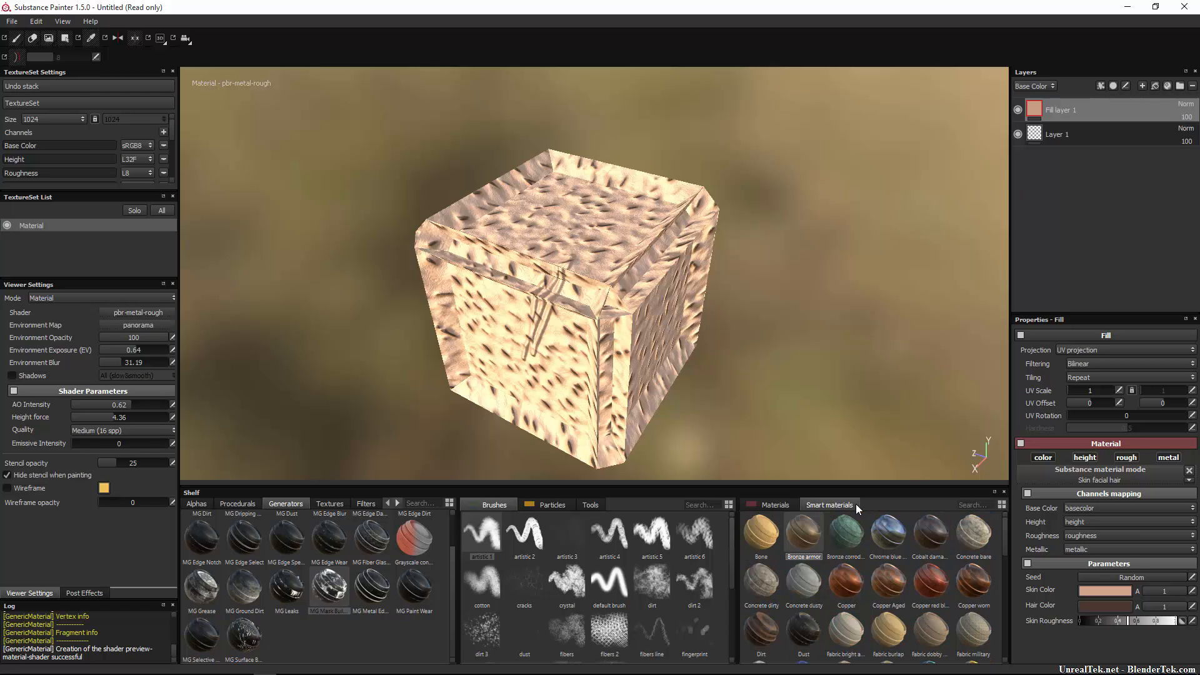
scroll(895, 562, up, 1)
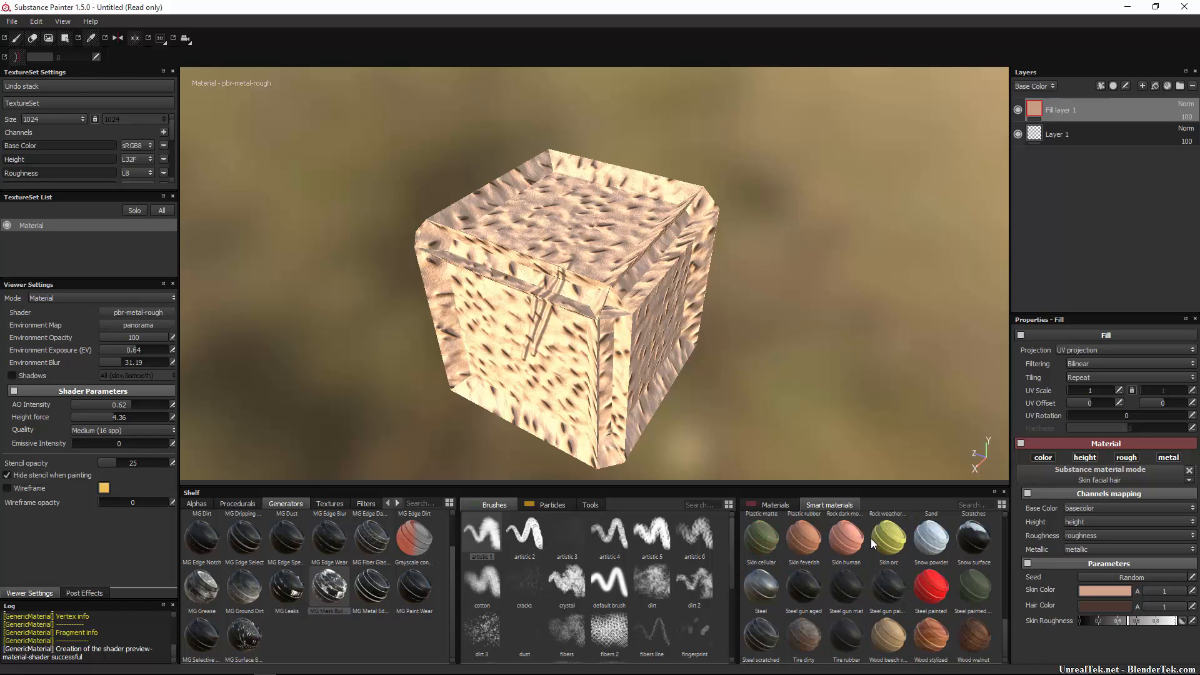
drag(846, 546, 1076, 100)
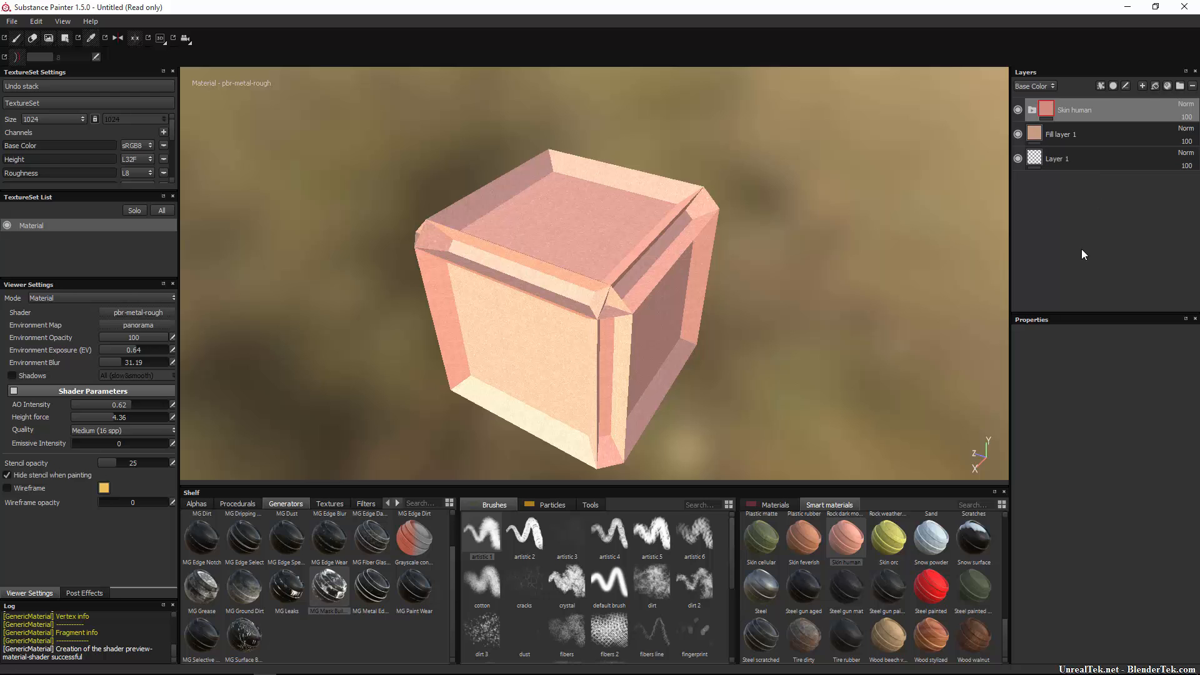
alt+drag(490, 289, 756, 265)
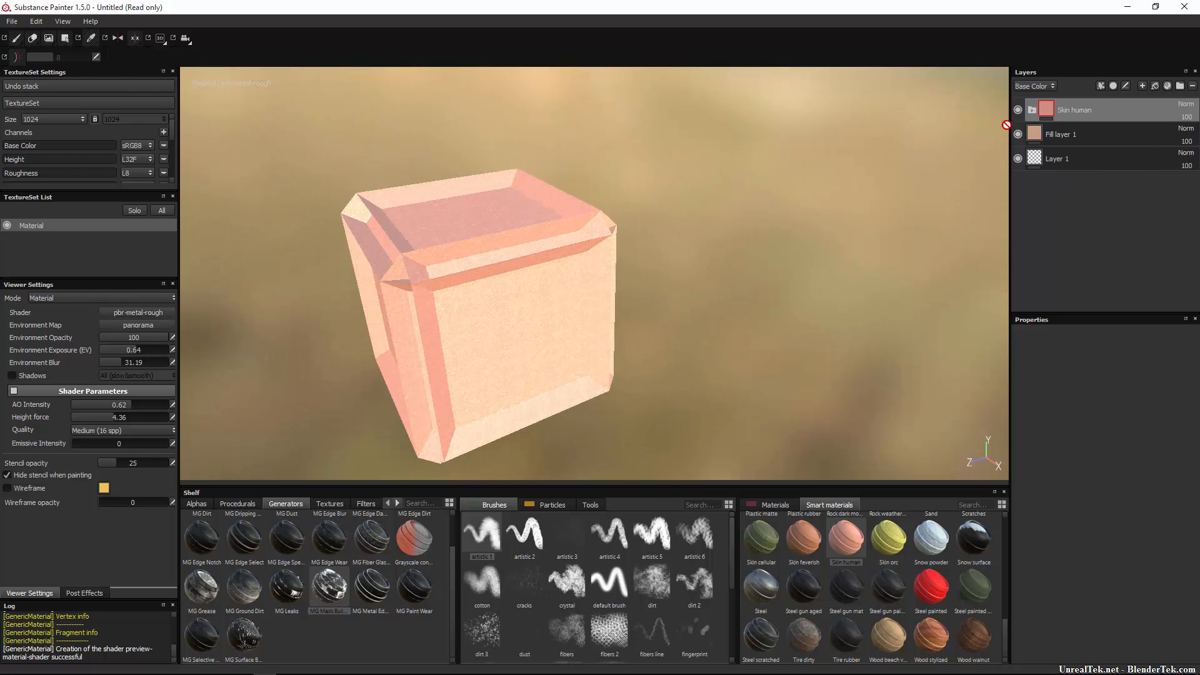
click(1017, 162)
alt+right_drag(610, 223, 690, 252)
alt+drag(691, 252, 506, 263)
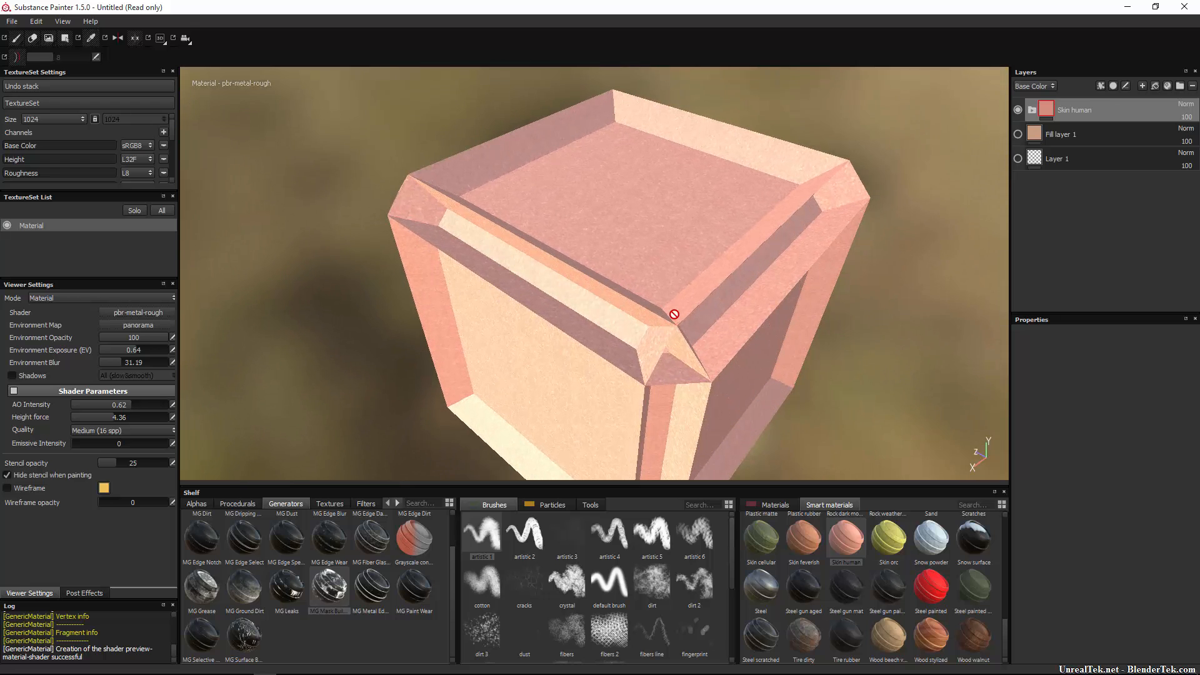
Move the Skin human group into a new Folder 1, then delete the group and Folder 1.
click(1180, 87)
drag(1081, 136, 1070, 111)
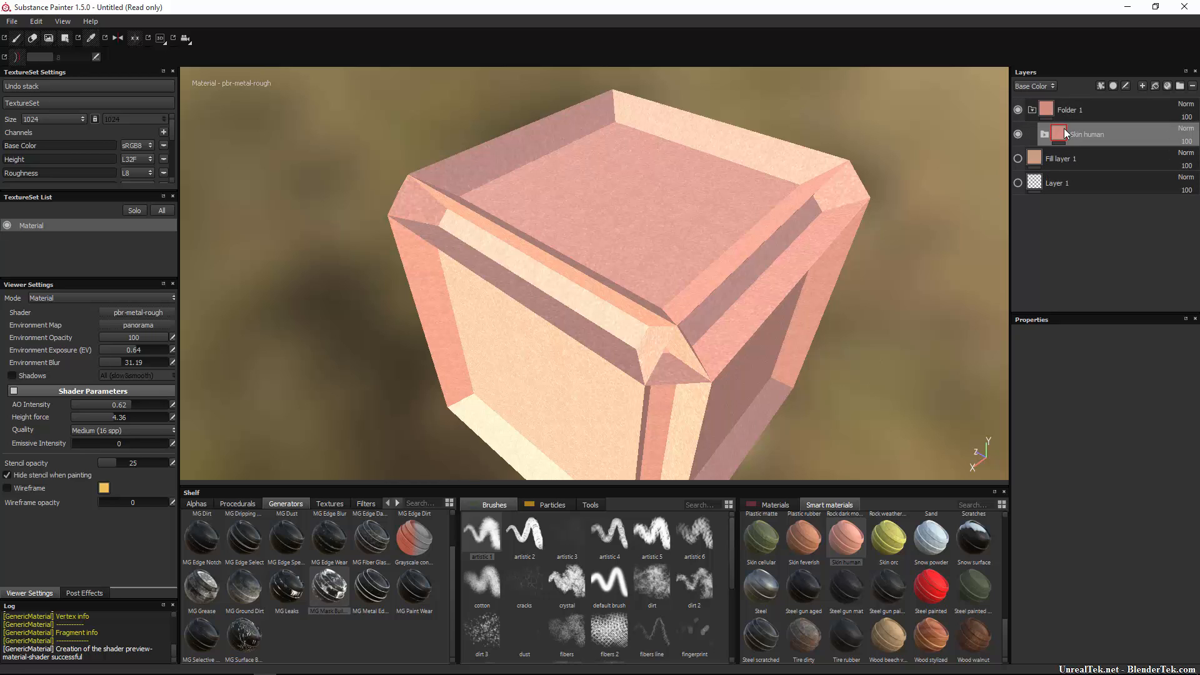
click(1032, 110)
click(1032, 110)
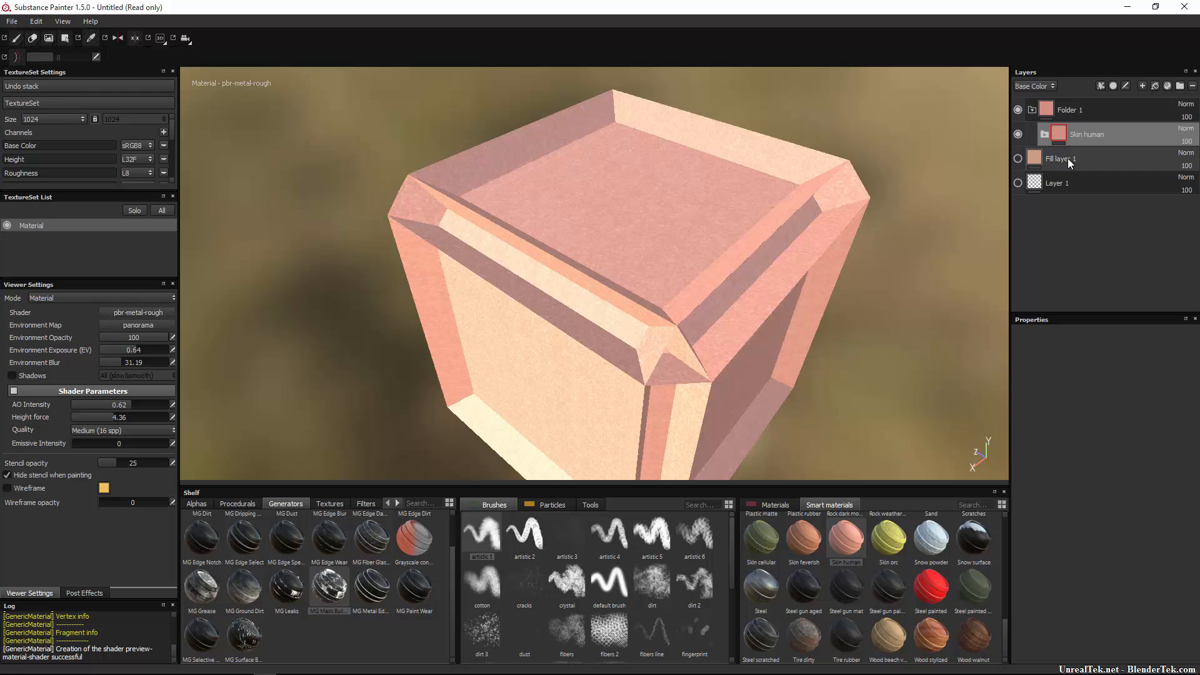
click(1192, 86)
click(1192, 86)
Delete Fill layer 1 and Layer 1, then add a fresh paint layer.
click(1193, 86)
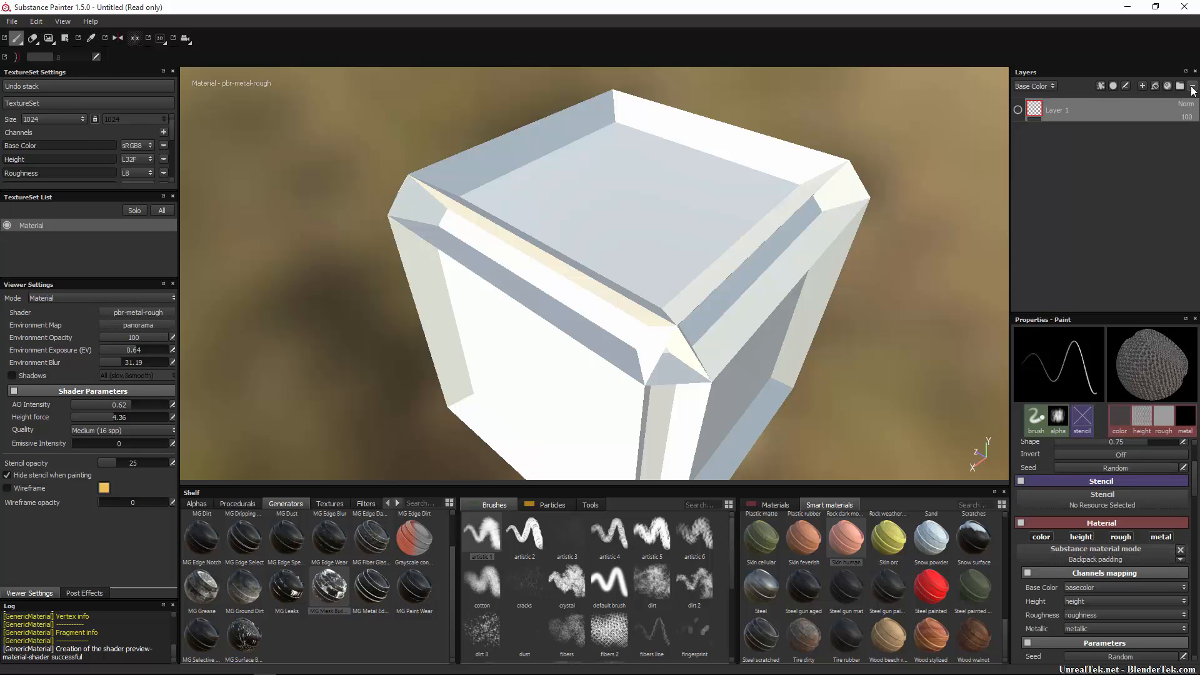
click(1193, 87)
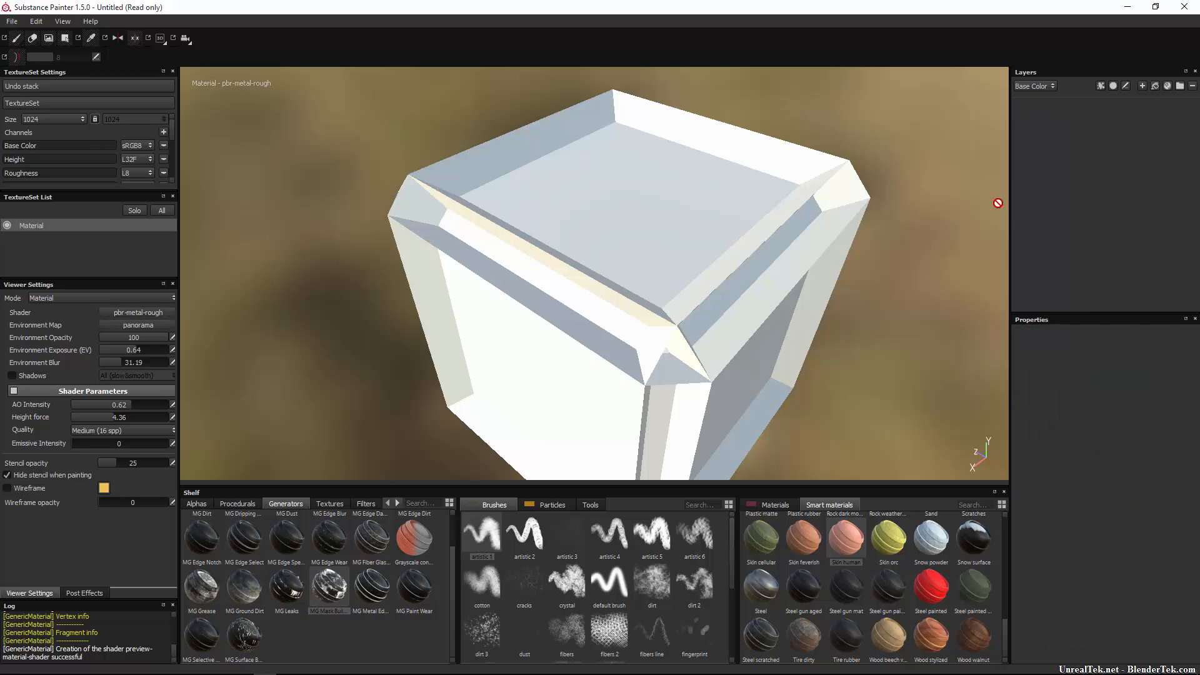
click(1141, 88)
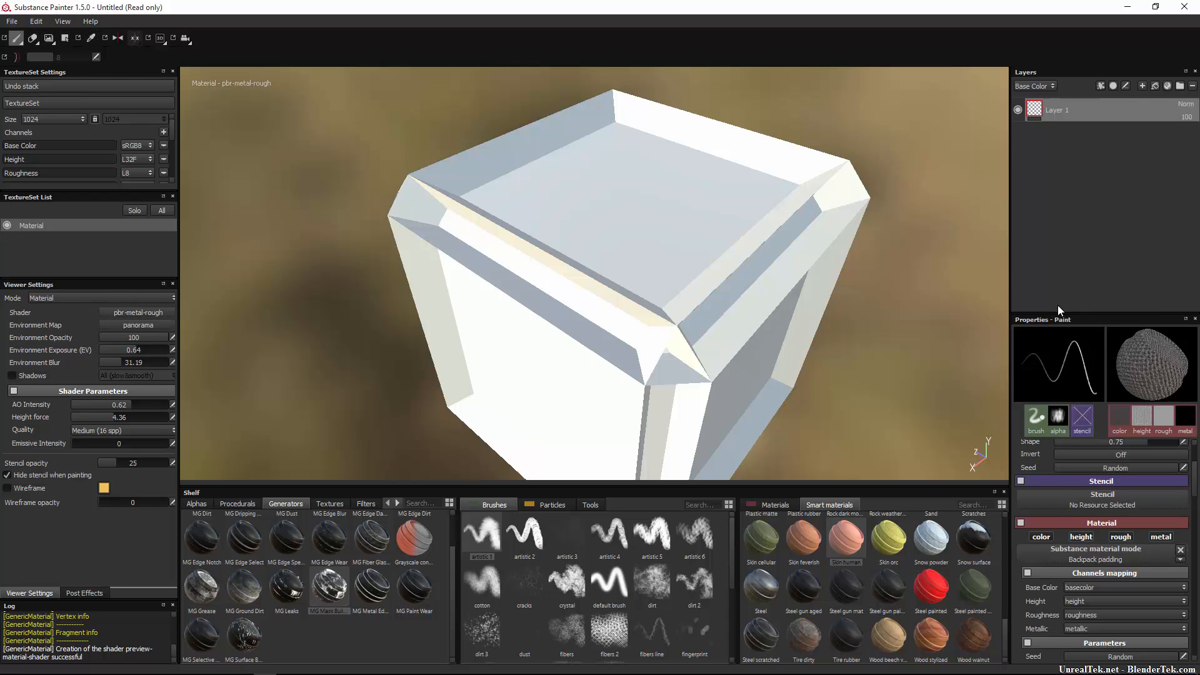
Set brush size 5.94 and flow 66, remove the Alpha Dirt 03 alpha, and undo test strokes.
scroll(1075, 454, up, 3)
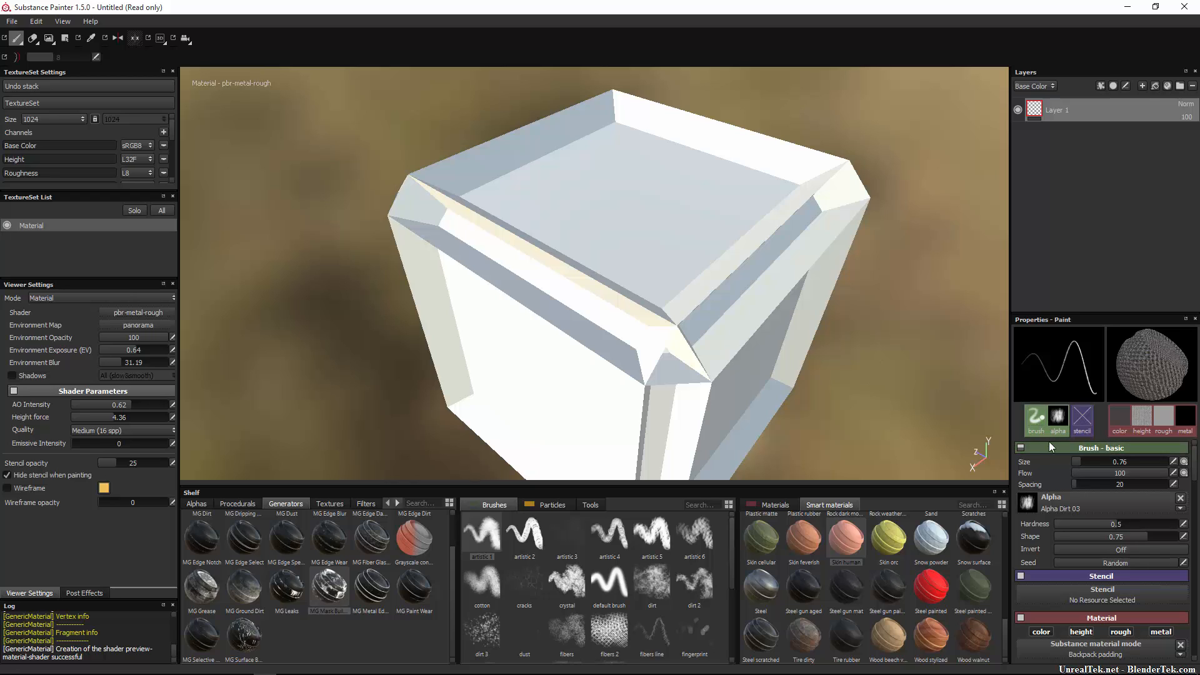
click(1094, 462)
mouse_move(1094, 461)
mouse_down()
mouse_move(1154, 463)
mouse_move(1095, 462)
mouse_move(1074, 474)
mouse_move(1159, 483)
mouse_move(1041, 488)
mouse_up()
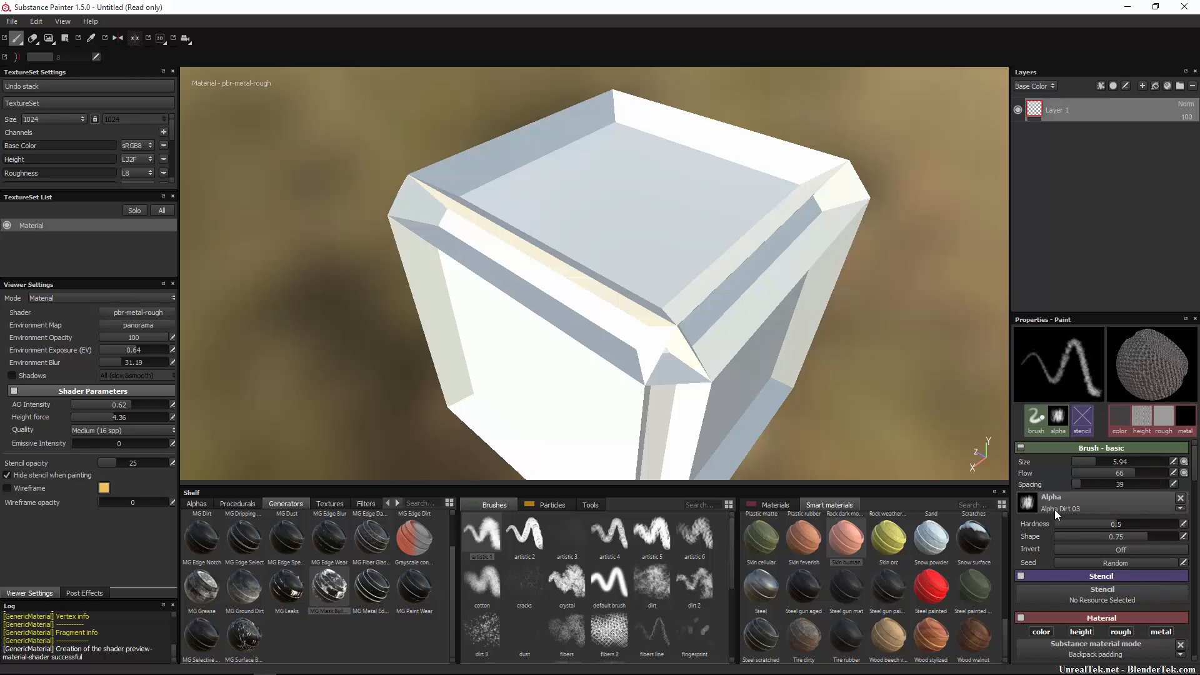
click(1180, 498)
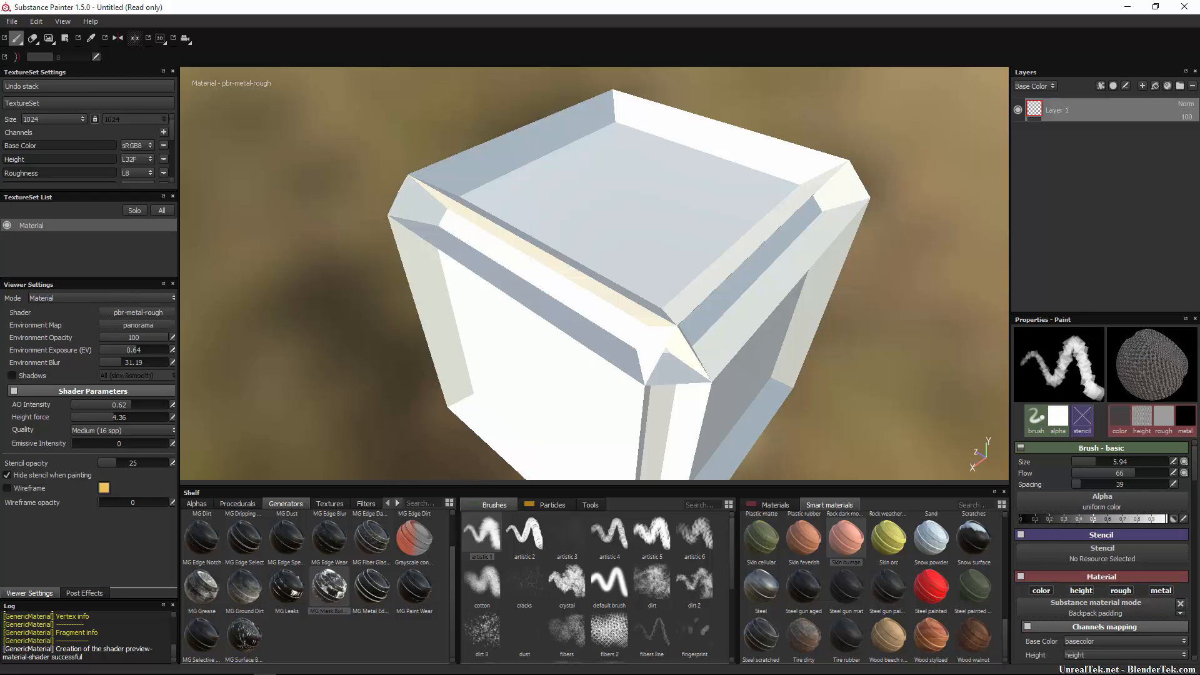
mouse_move(627, 203)
mouse_down()
mouse_move(580, 207)
mouse_move(597, 218)
mouse_up()
click(615, 259)
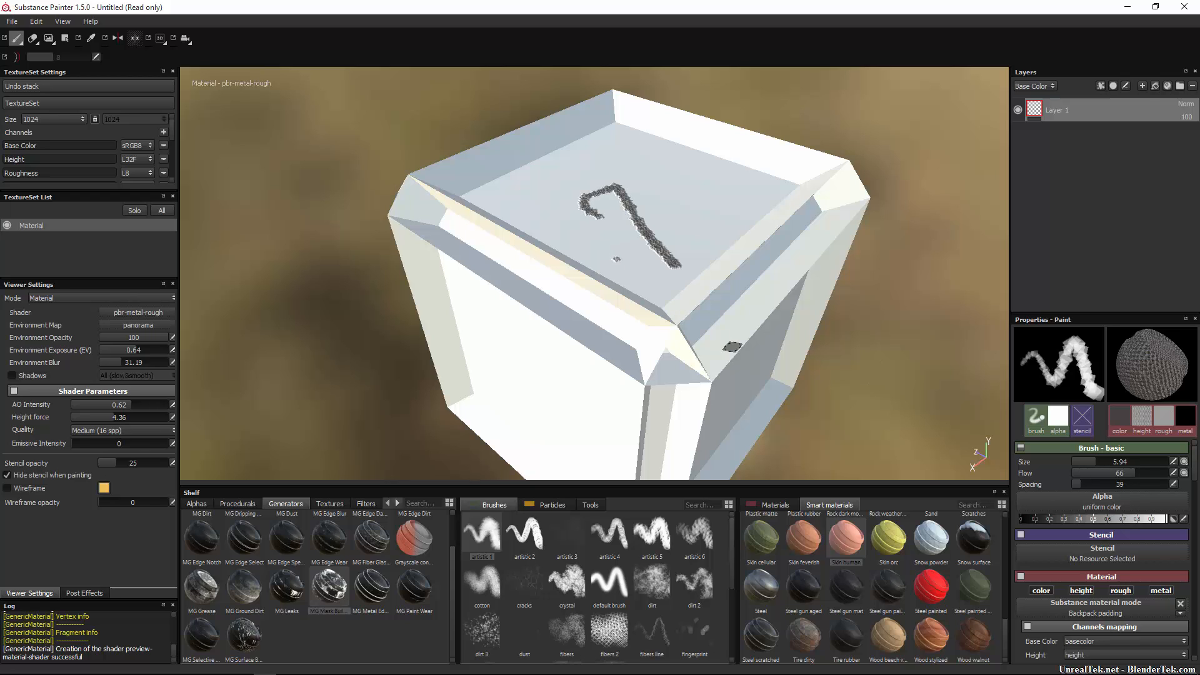
key(ctrl+z)
key(ctrl+z)
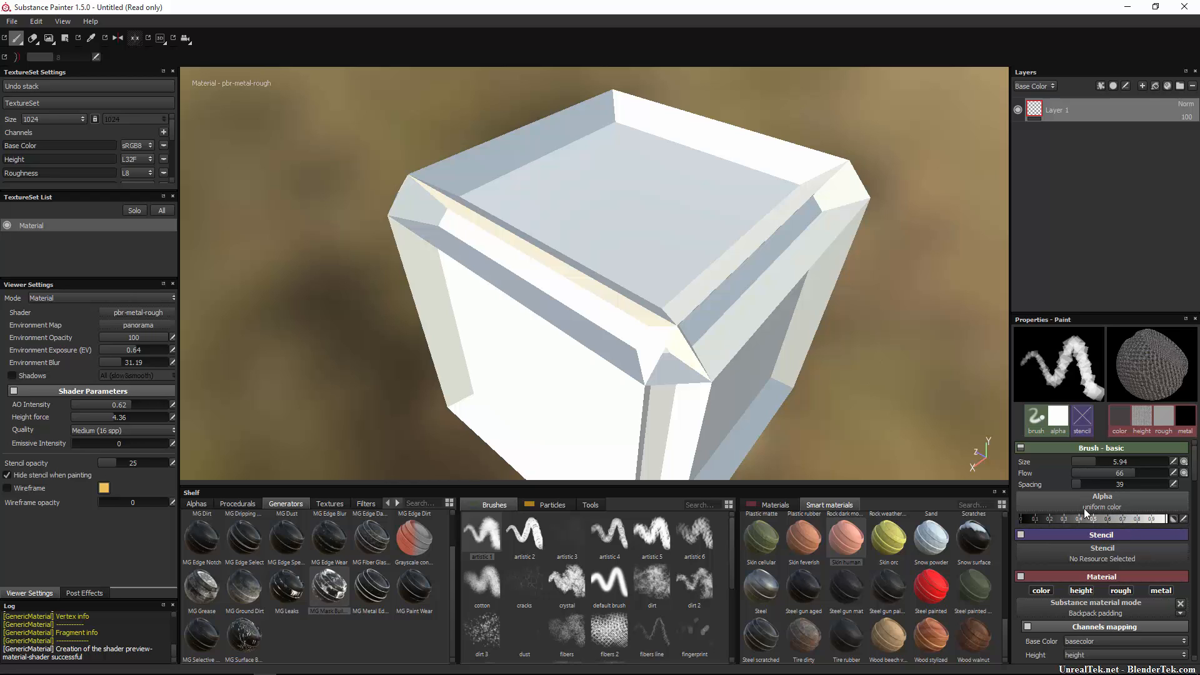
Adjust the brush alpha's grey level and undo a test stroke across the cube.
mouse_move(1073, 516)
mouse_down()
mouse_move(1017, 518)
mouse_move(1154, 523)
mouse_move(1052, 518)
mouse_move(1035, 528)
mouse_up()
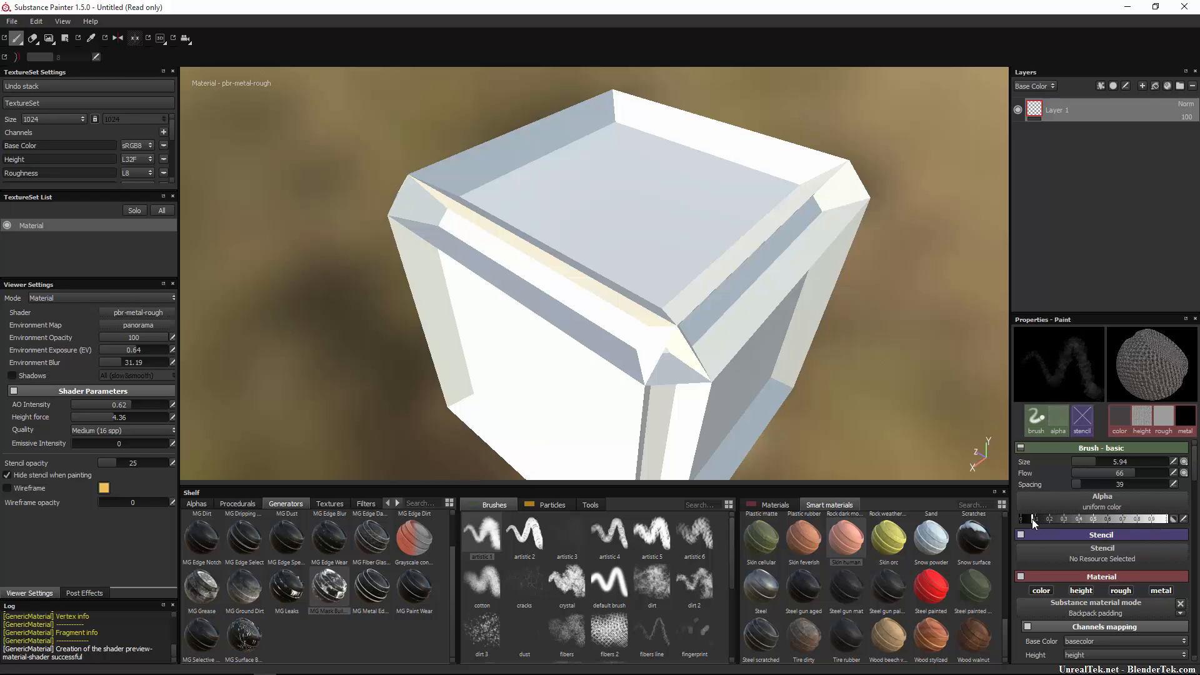
mouse_move(630, 182)
mouse_down()
mouse_move(651, 279)
mouse_move(708, 344)
mouse_move(648, 446)
mouse_up()
key(ctrl+z)
Load the Font Arial stencil and paint the letters R, T and U on the cube's top.
click(1096, 557)
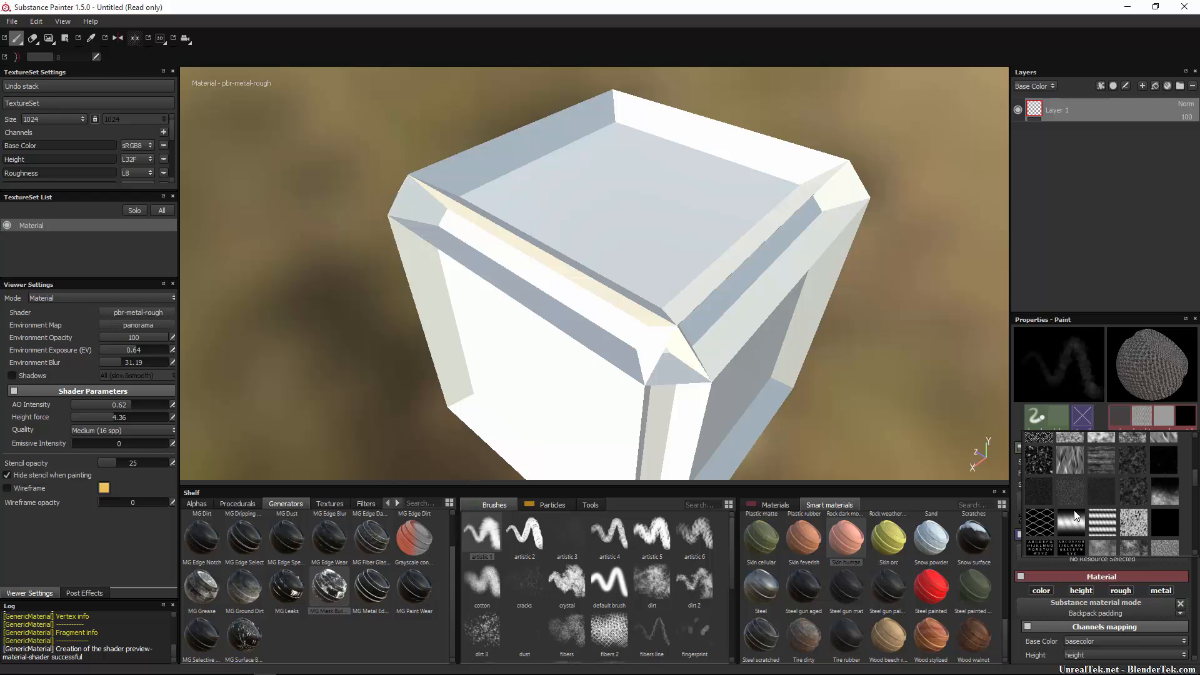
click(1046, 546)
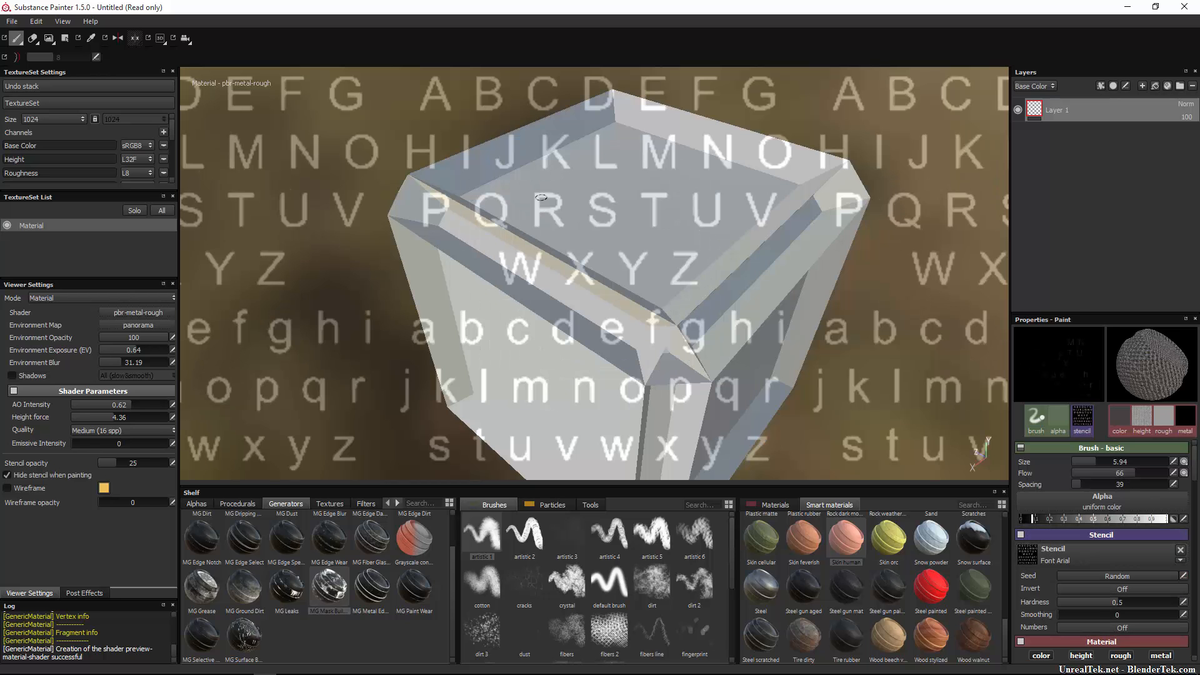
drag(549, 198, 538, 208)
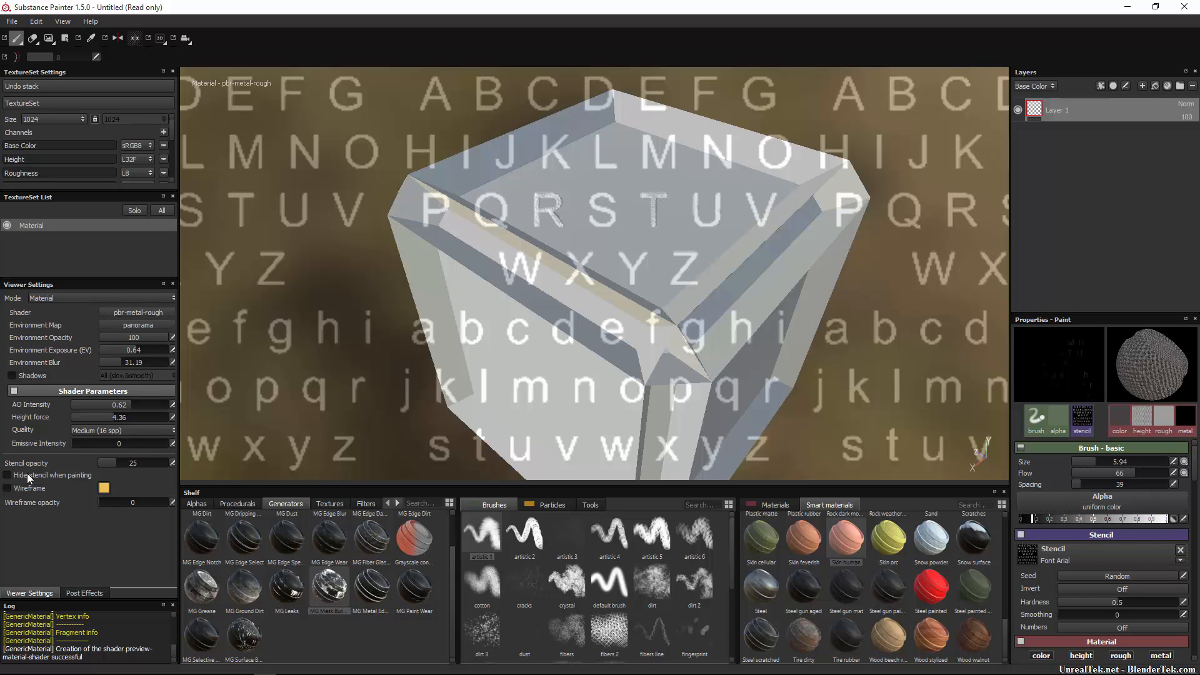
mouse_move(647, 292)
mouse_down()
mouse_move(687, 207)
mouse_move(722, 207)
mouse_up()
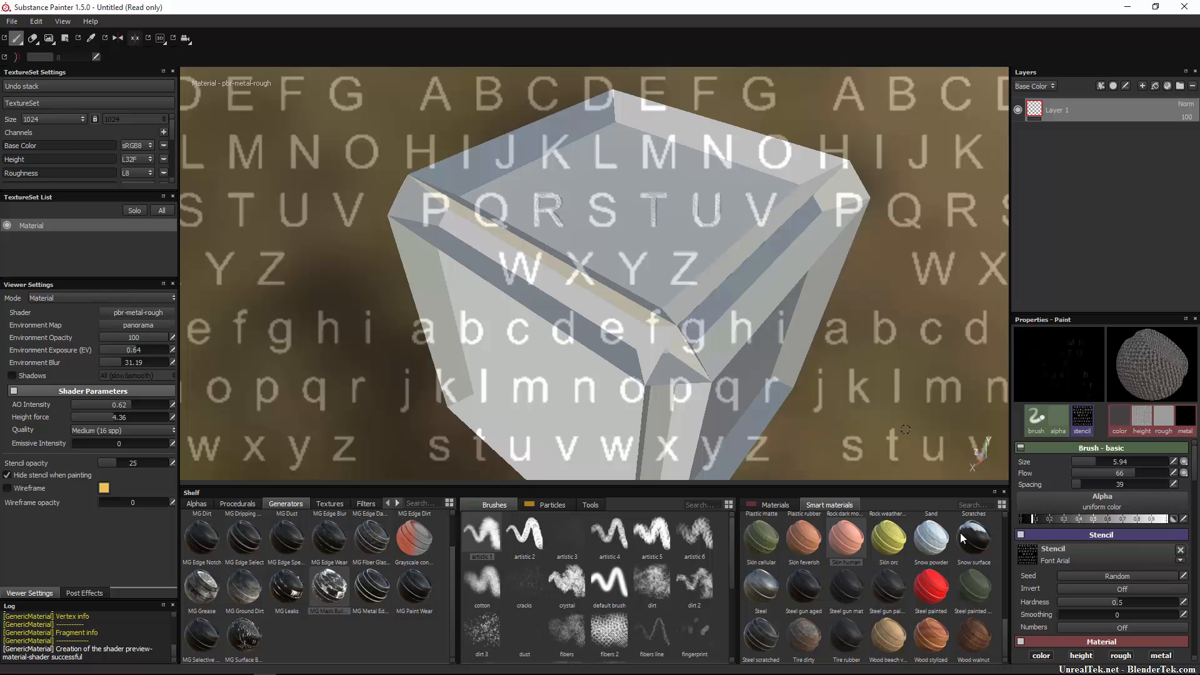
Remove the Font Arial stencil from the brush.
click(1180, 550)
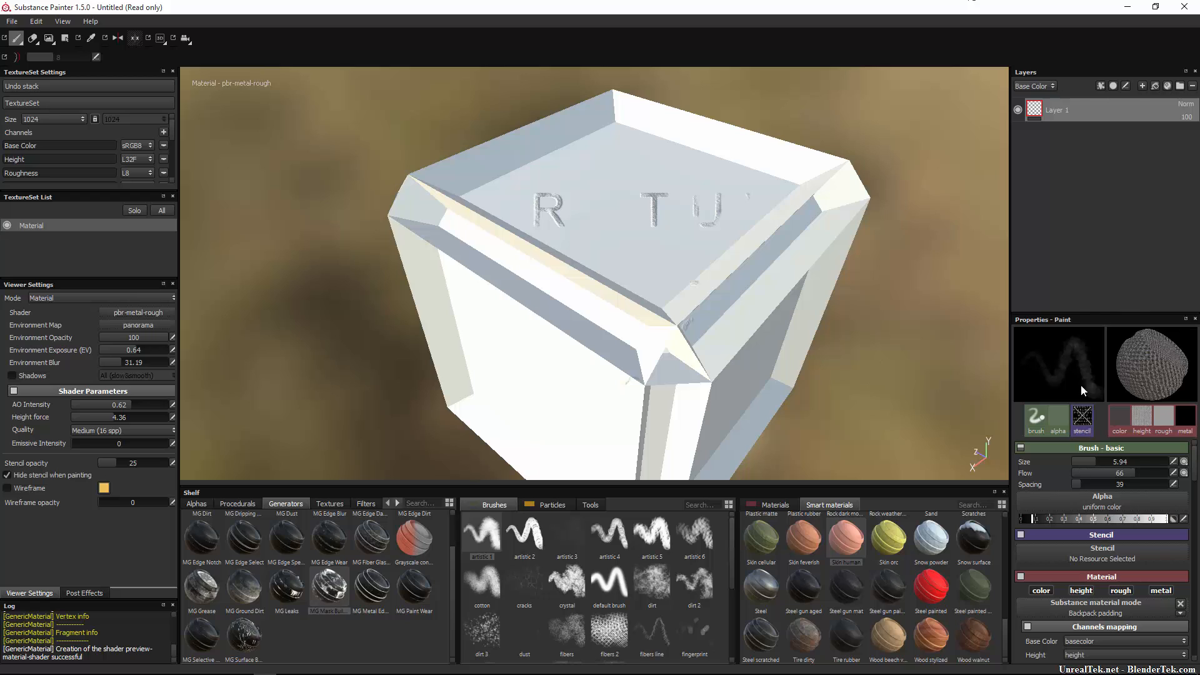
scroll(1141, 535, down, 3)
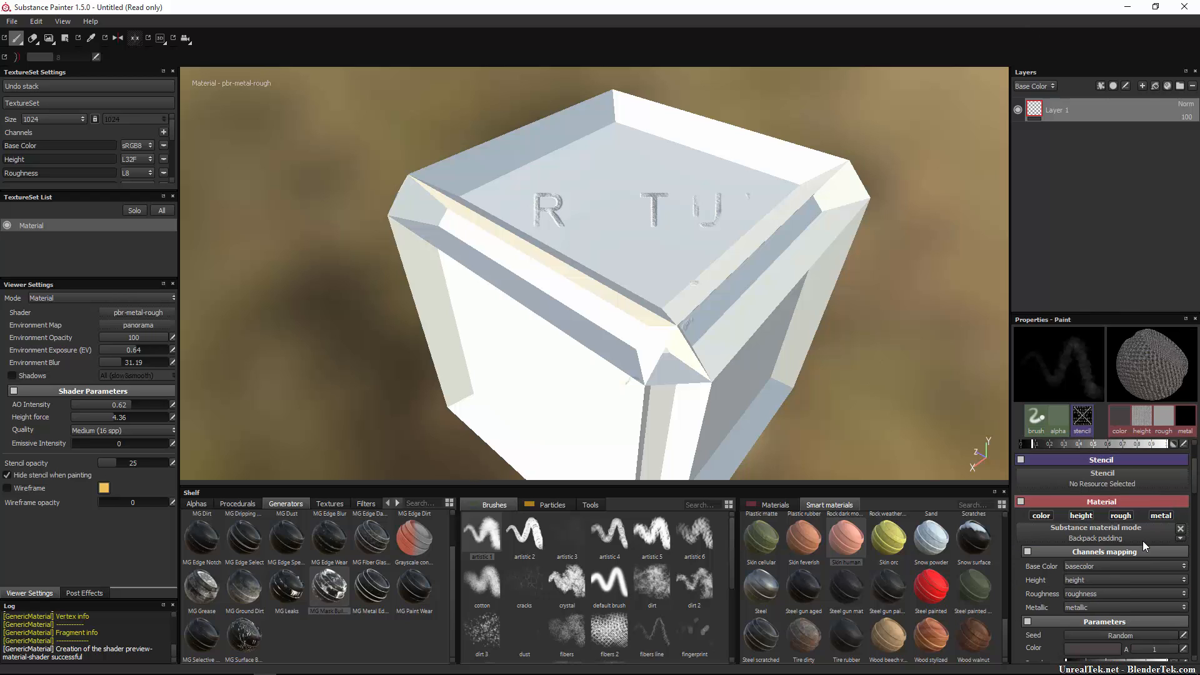
scroll(1143, 544, down, 2)
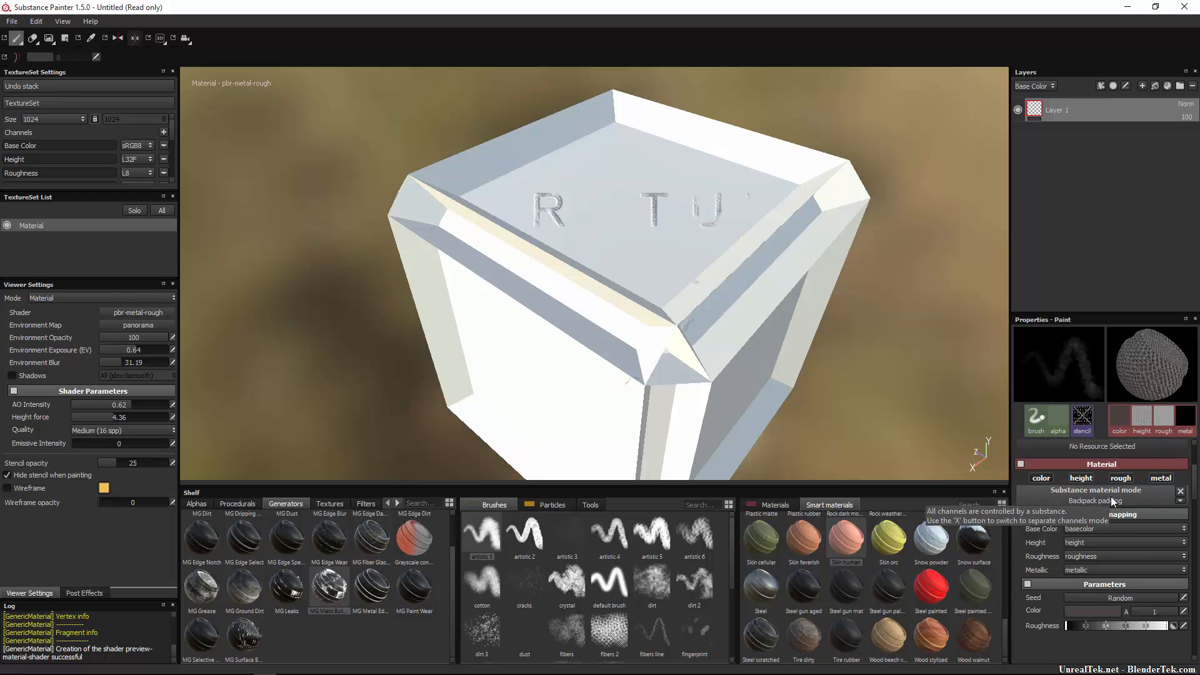
scroll(1129, 416, down, 1)
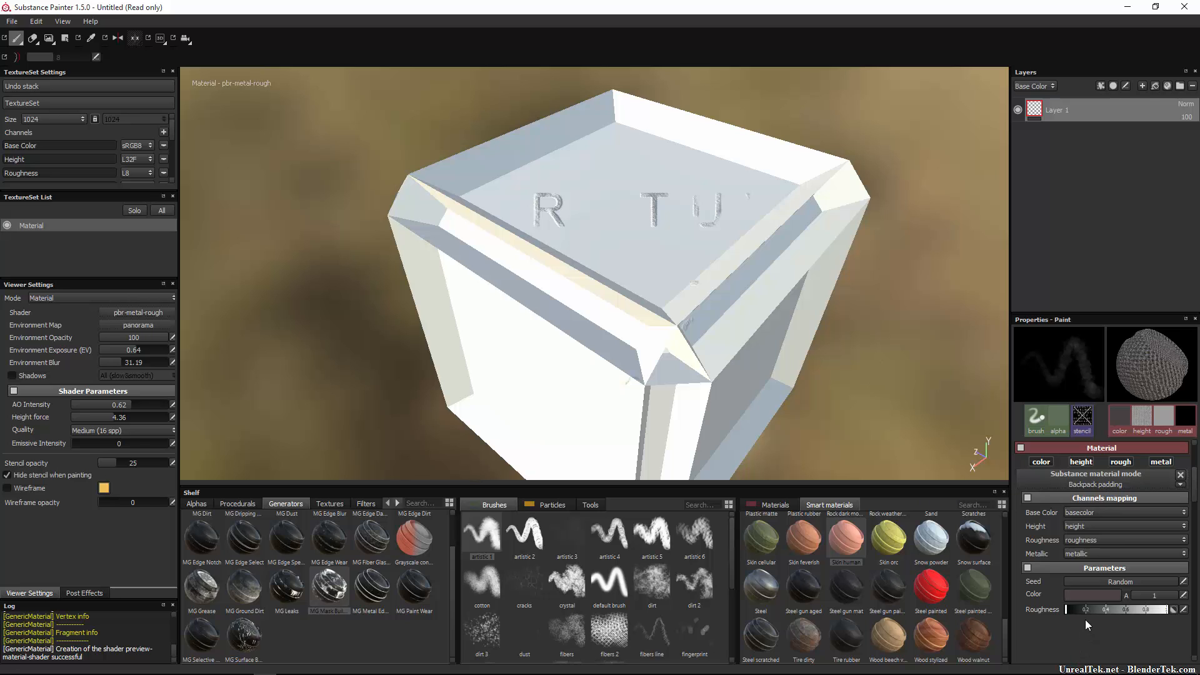
Set the paint colour to pure red and try it with strokes across the cube's top.
drag(750, 223, 578, 275)
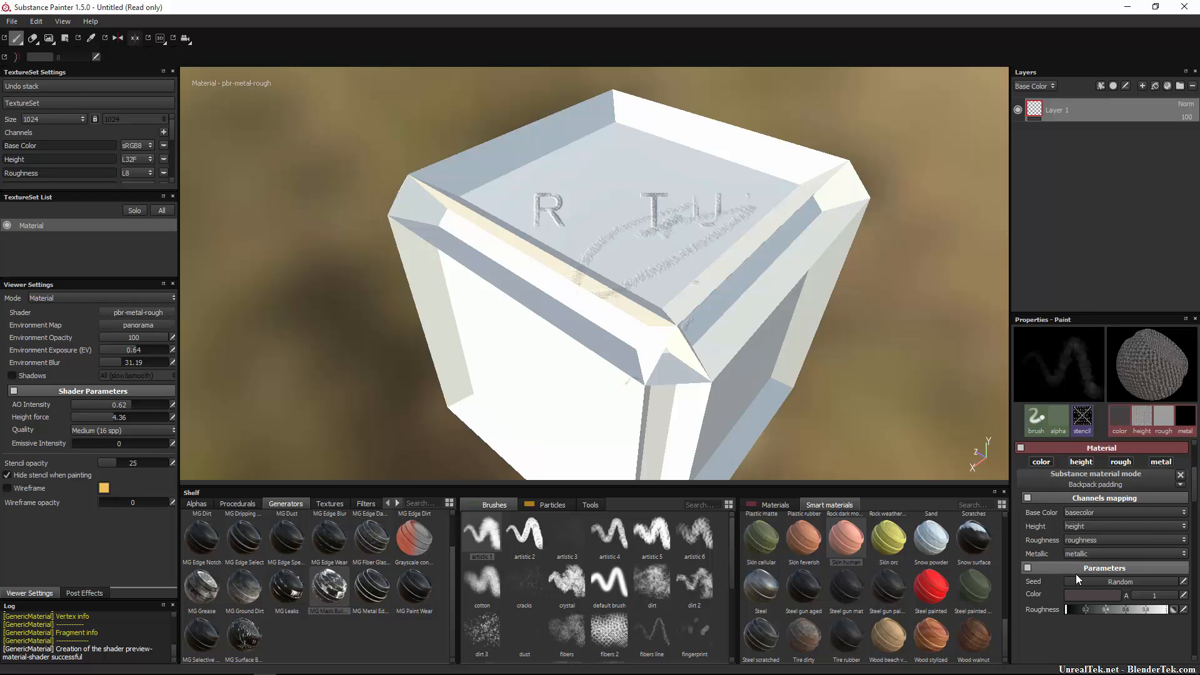
click(1086, 595)
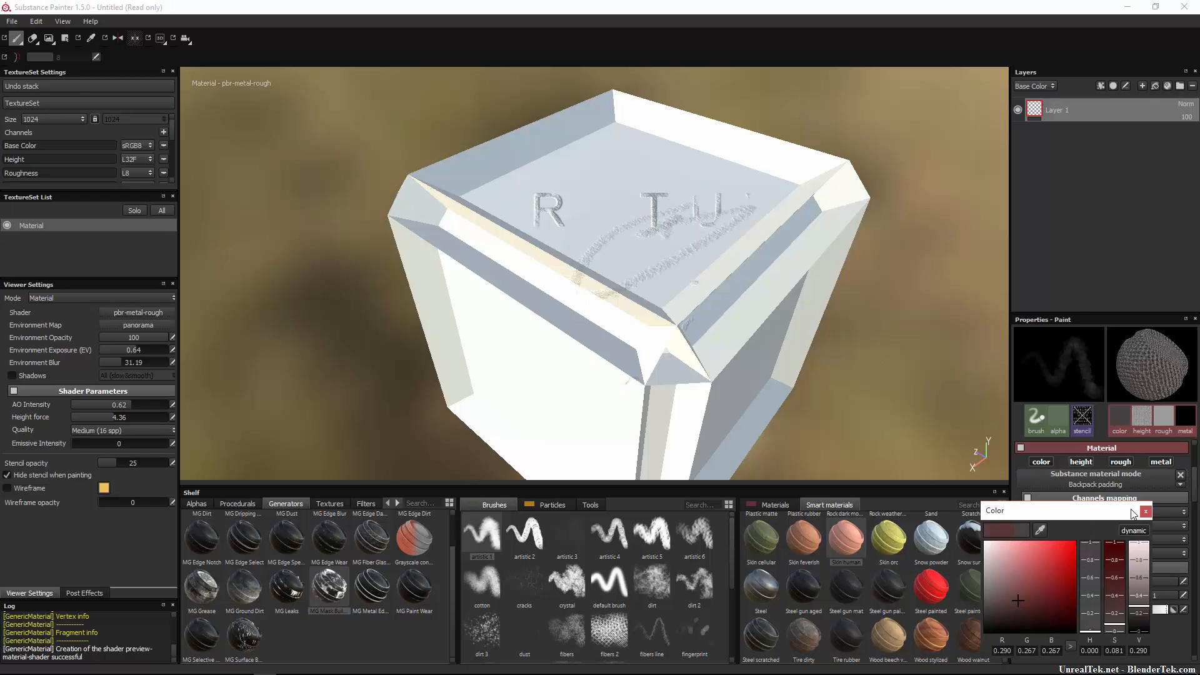
click(1075, 542)
mouse_move(570, 343)
mouse_down()
mouse_move(641, 273)
mouse_move(692, 252)
mouse_up()
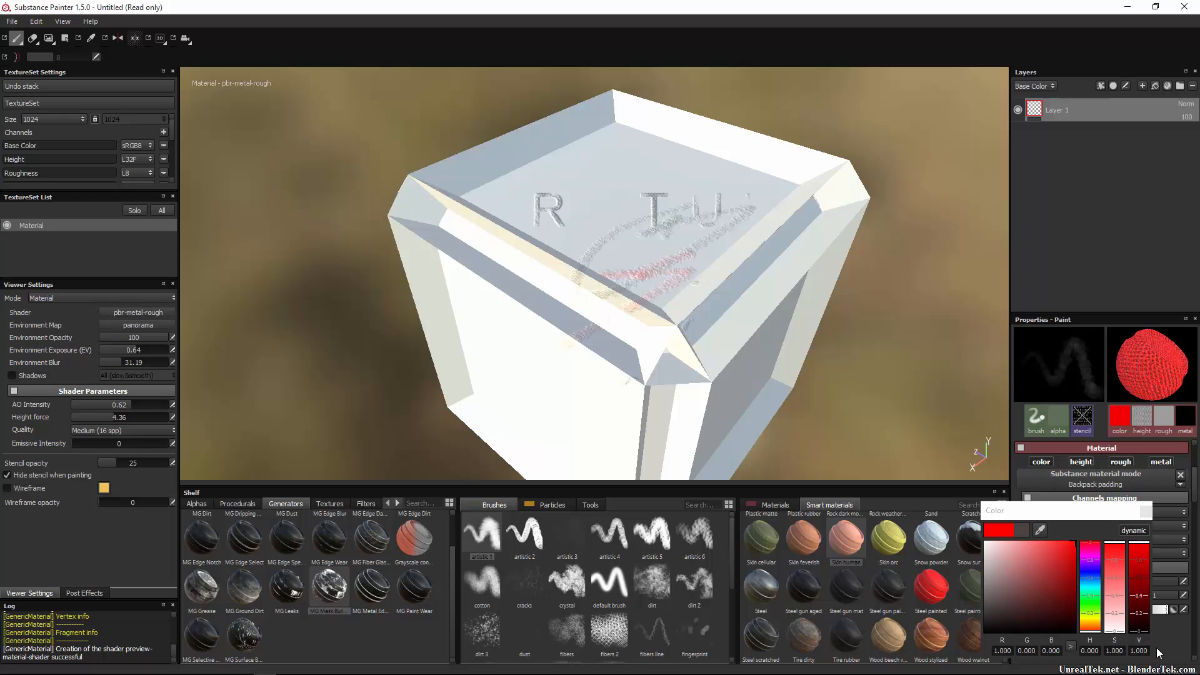
click(1145, 511)
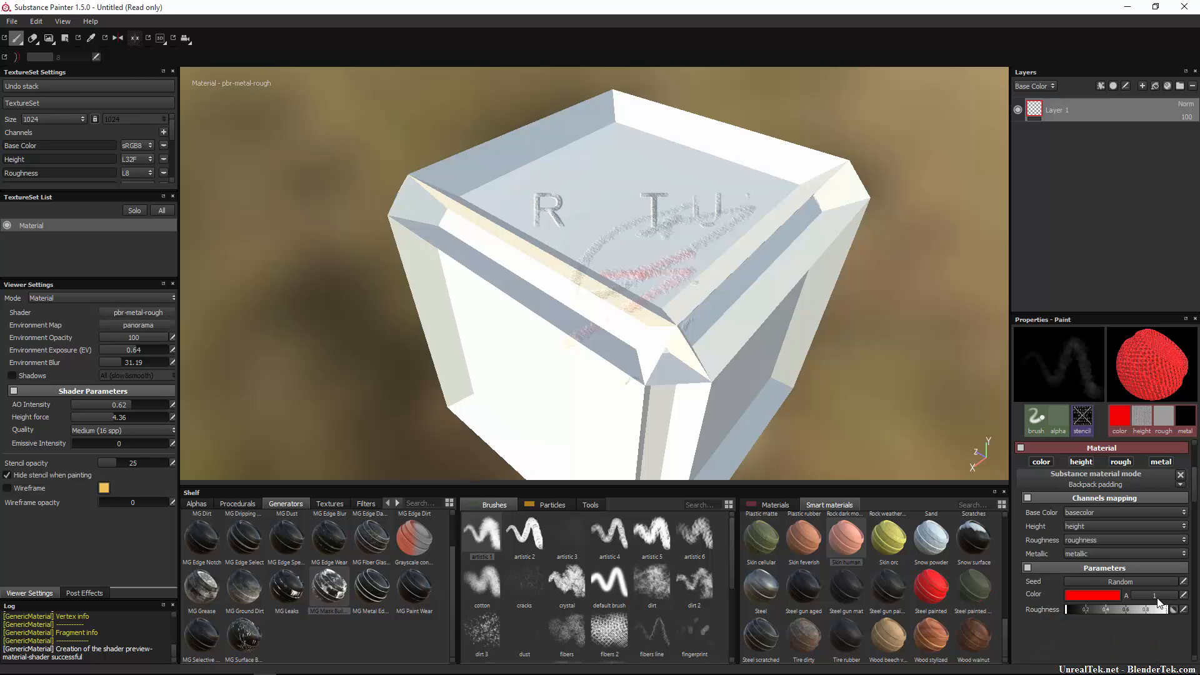
Return the red to full opacity, raise roughness almost to maximum, and undo the strokes.
click(1150, 596)
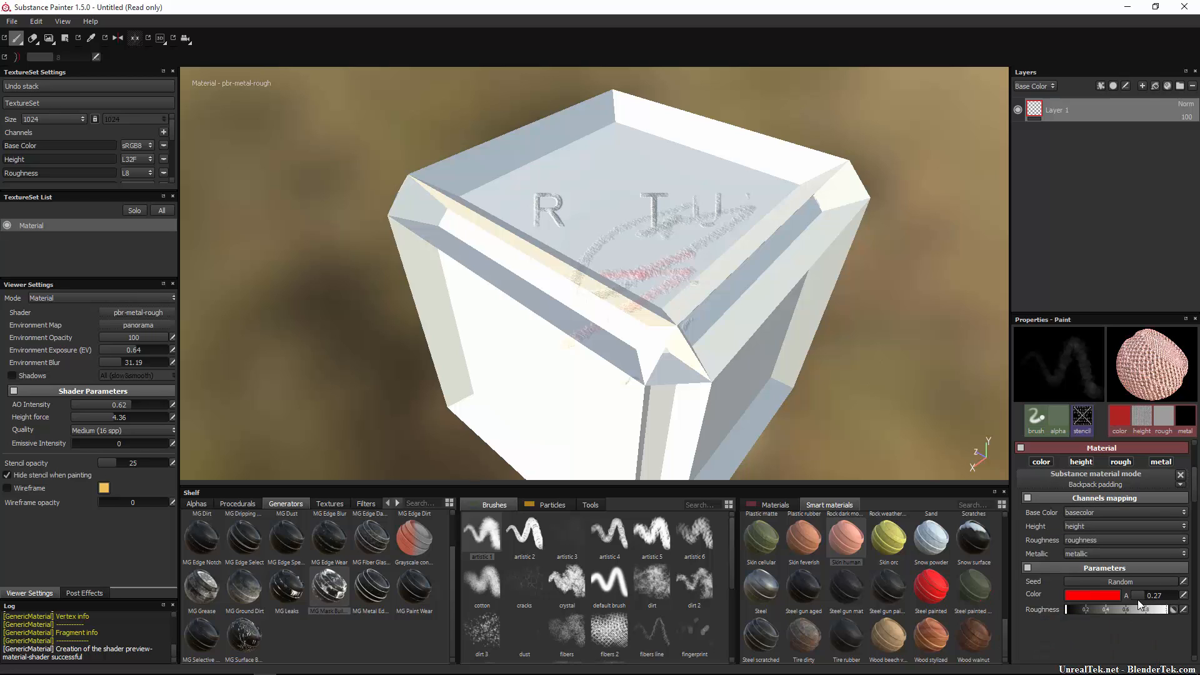
drag(1137, 599, 1172, 602)
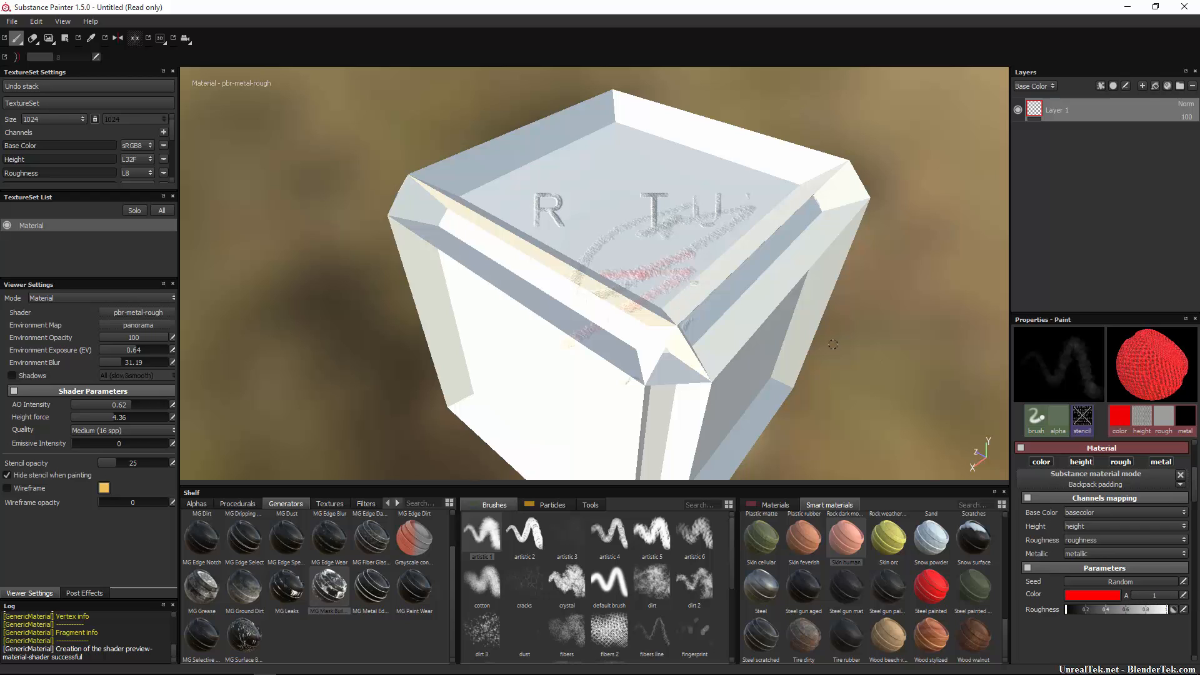
click(1148, 598)
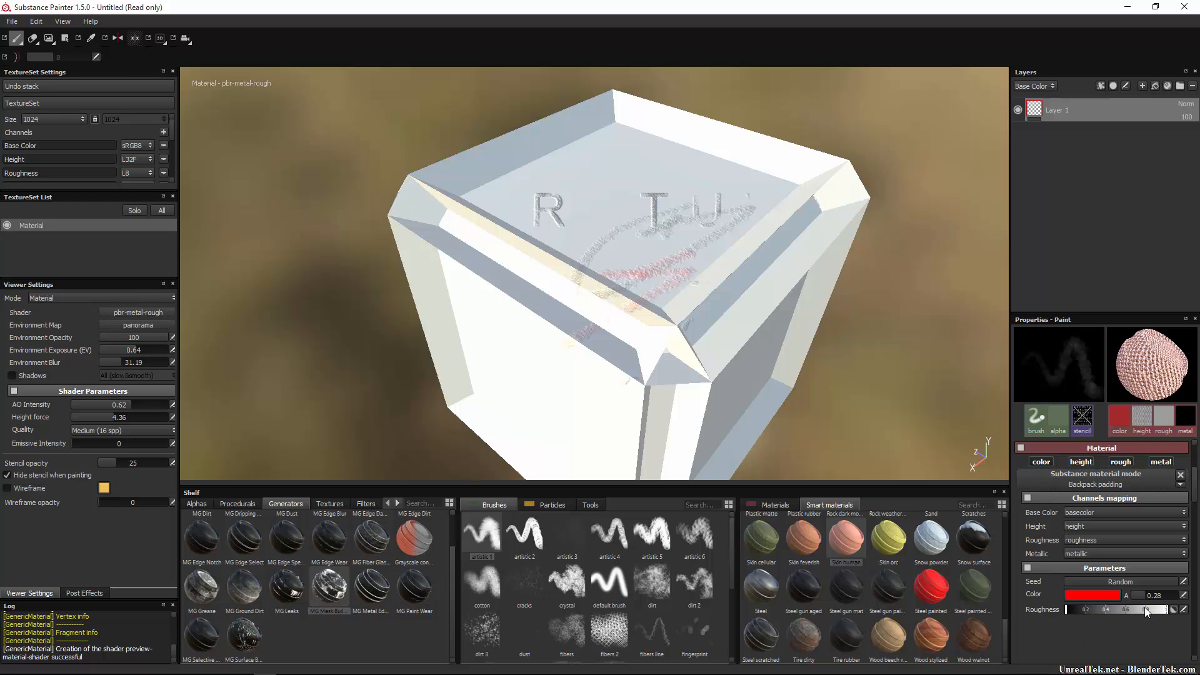
drag(1147, 597, 1184, 607)
drag(1086, 610, 1167, 611)
mouse_move(671, 231)
mouse_down()
mouse_move(702, 192)
mouse_move(425, 332)
mouse_up()
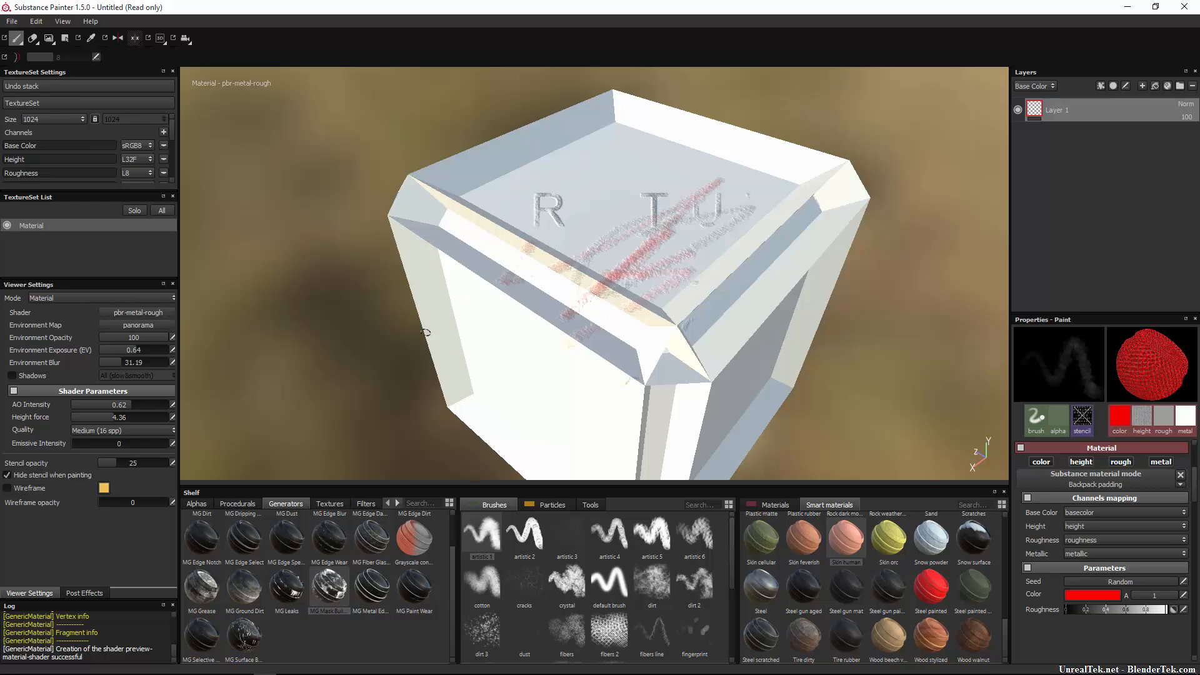
key(ctrl+z)
key(ctrl+z)
key(ctrl+z)
key(ctrl+z)
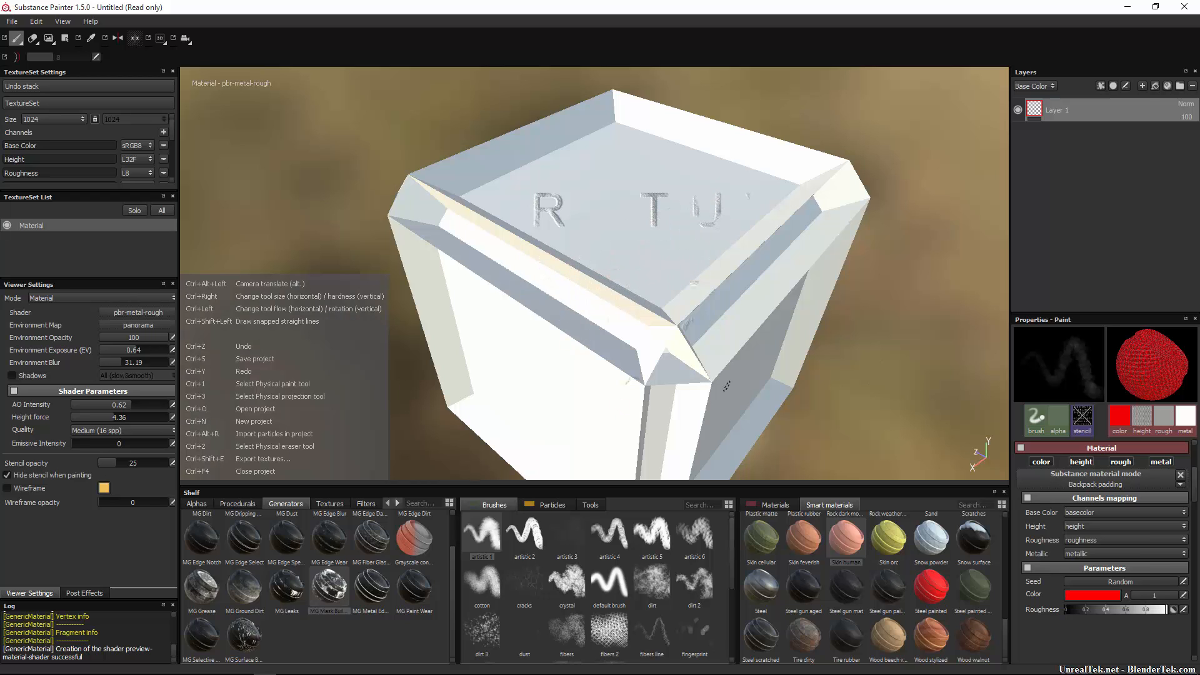
Restore Layer 1, clear its Substance material, and make its Base Color pure red, undoing a test stroke.
key(ctrl+z)
key(ctrl+z)
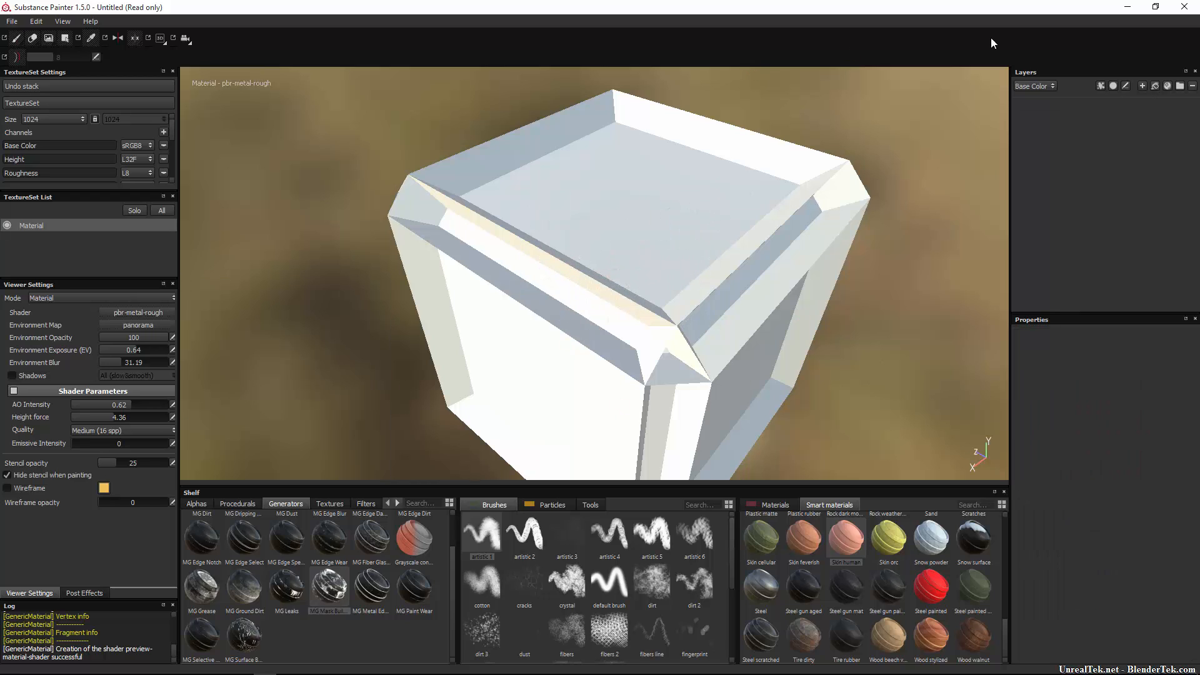
key(ctrl+y)
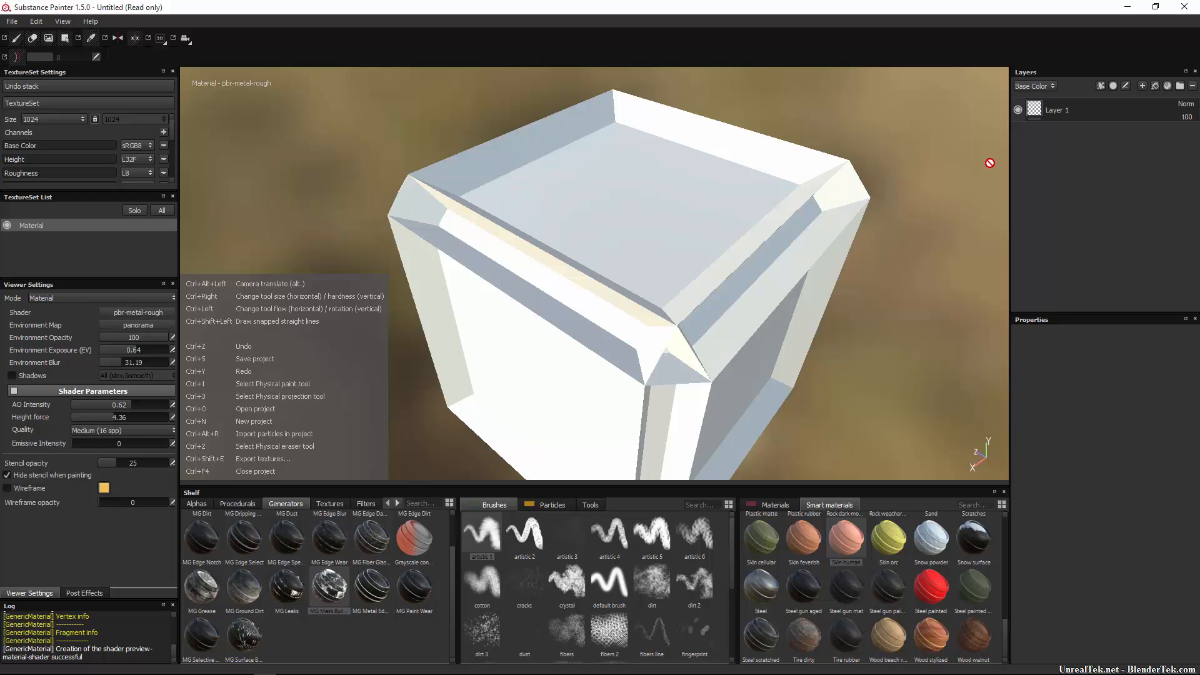
click(1070, 109)
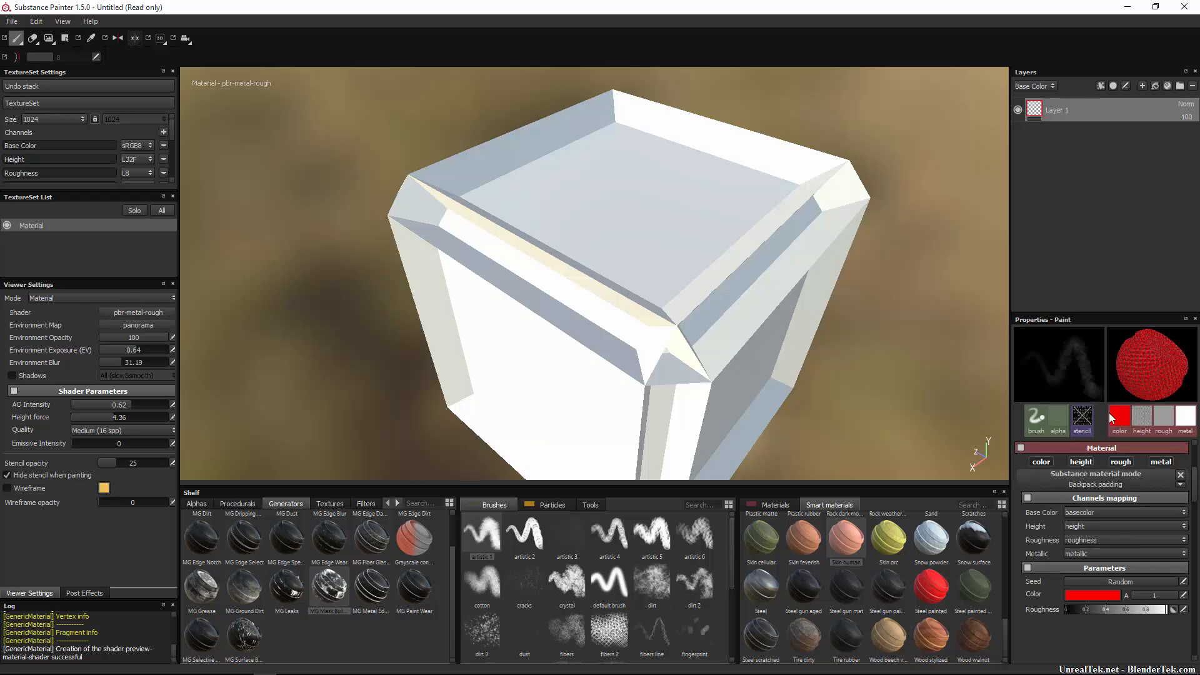
click(1179, 476)
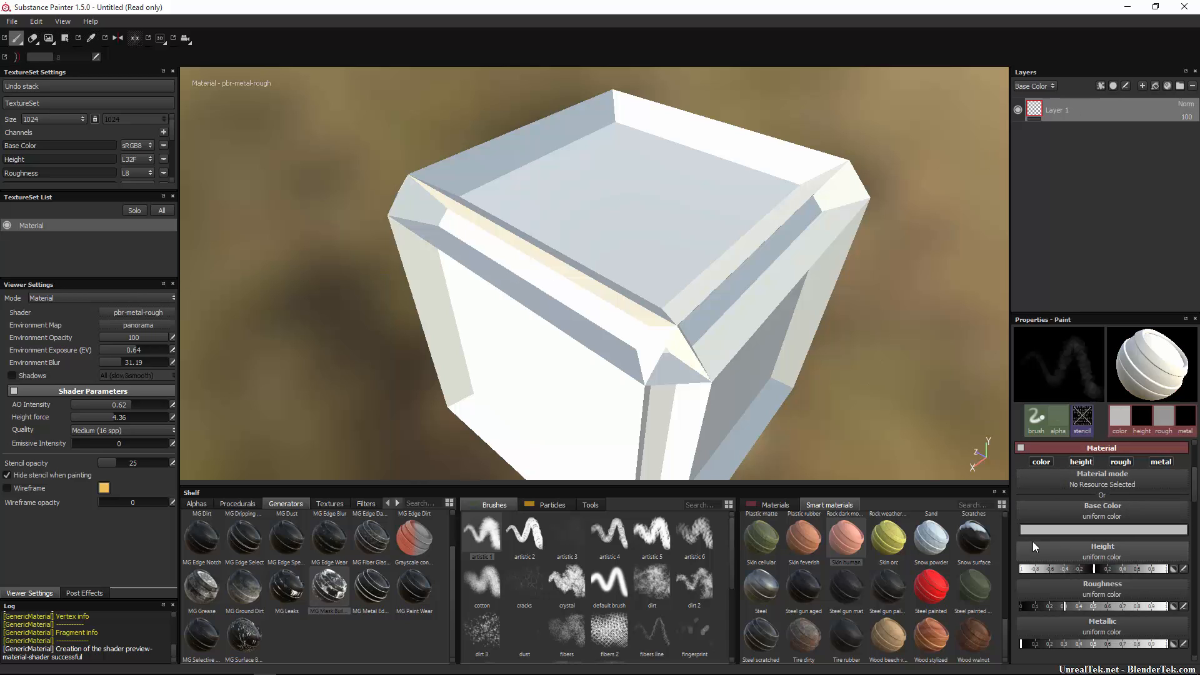
click(1116, 530)
click(1075, 487)
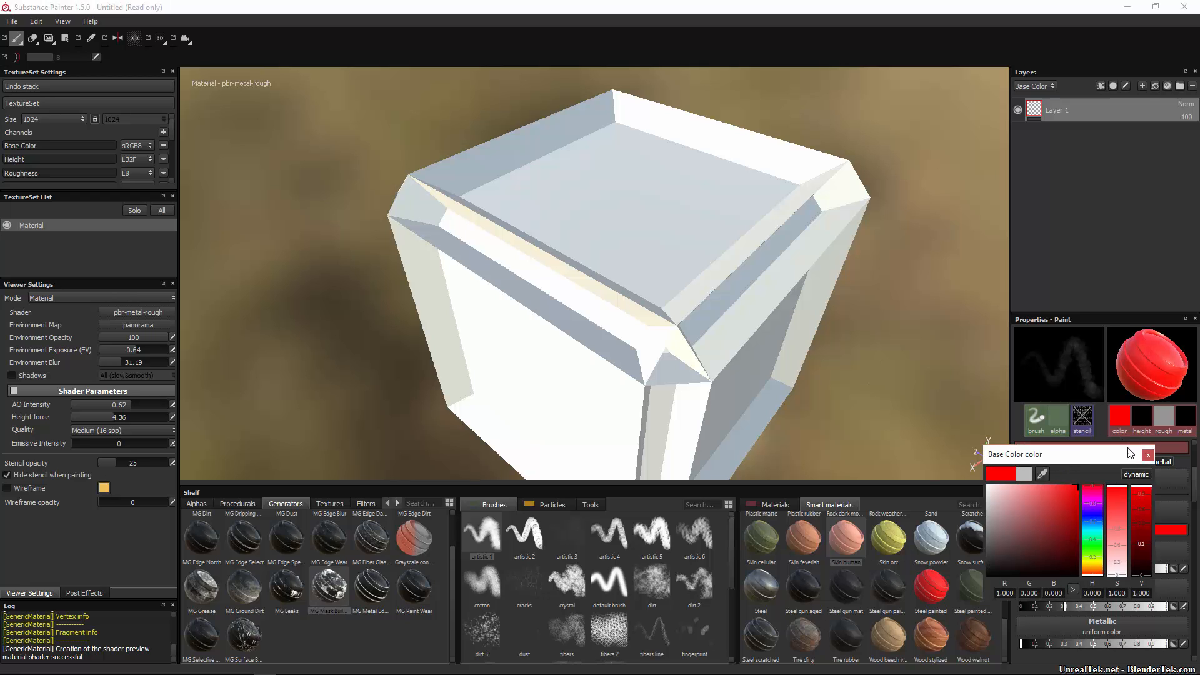
click(1147, 455)
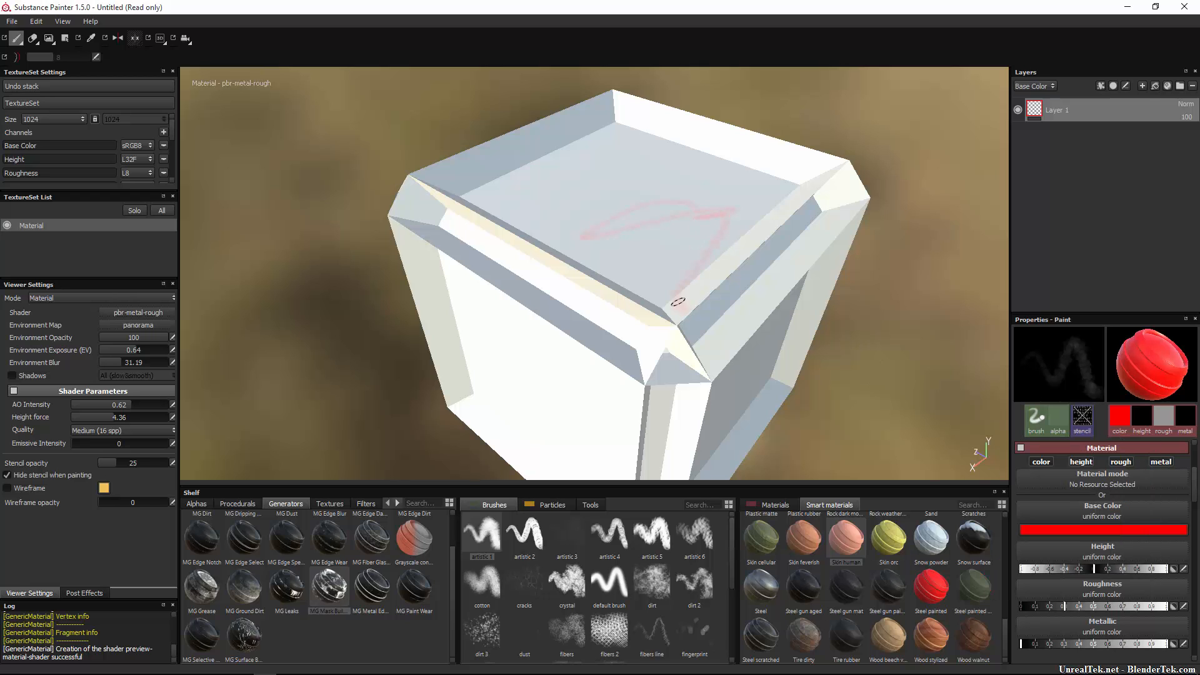
drag(677, 301, 589, 165)
key(ctrl+z)
Add a brush alpha, set the Base Color to pure red again, and undo a test stroke.
click(1060, 415)
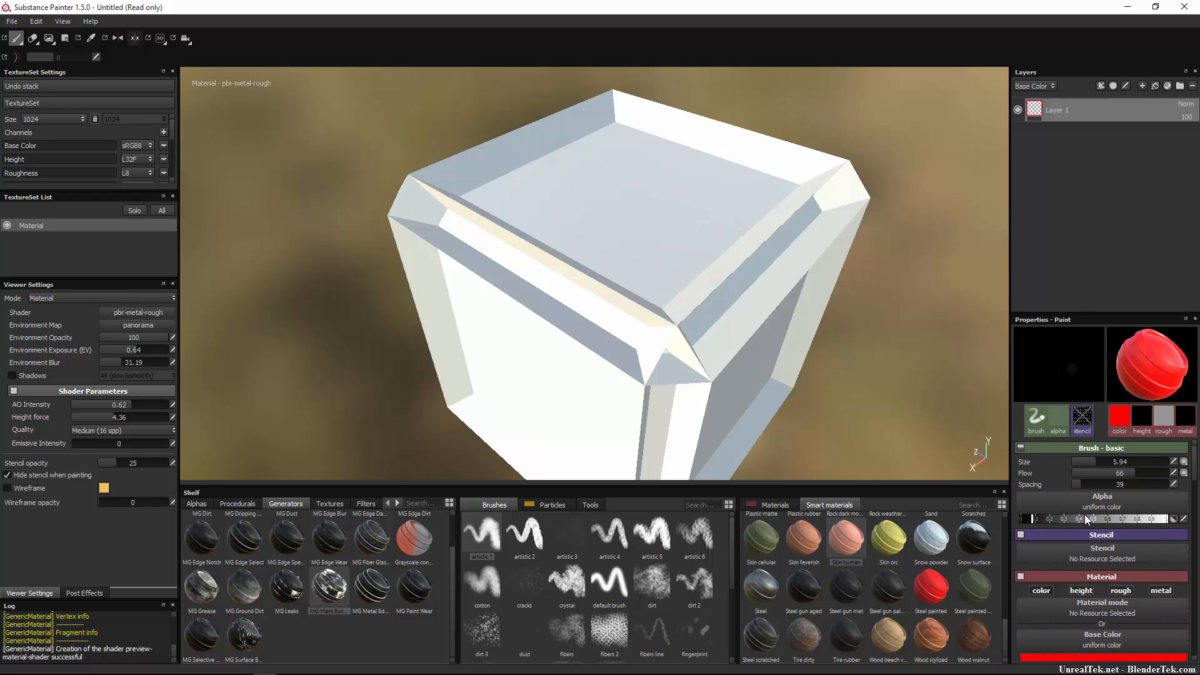
drag(1105, 519, 1166, 519)
scroll(1113, 534, down, 1)
scroll(1113, 539, down, 3)
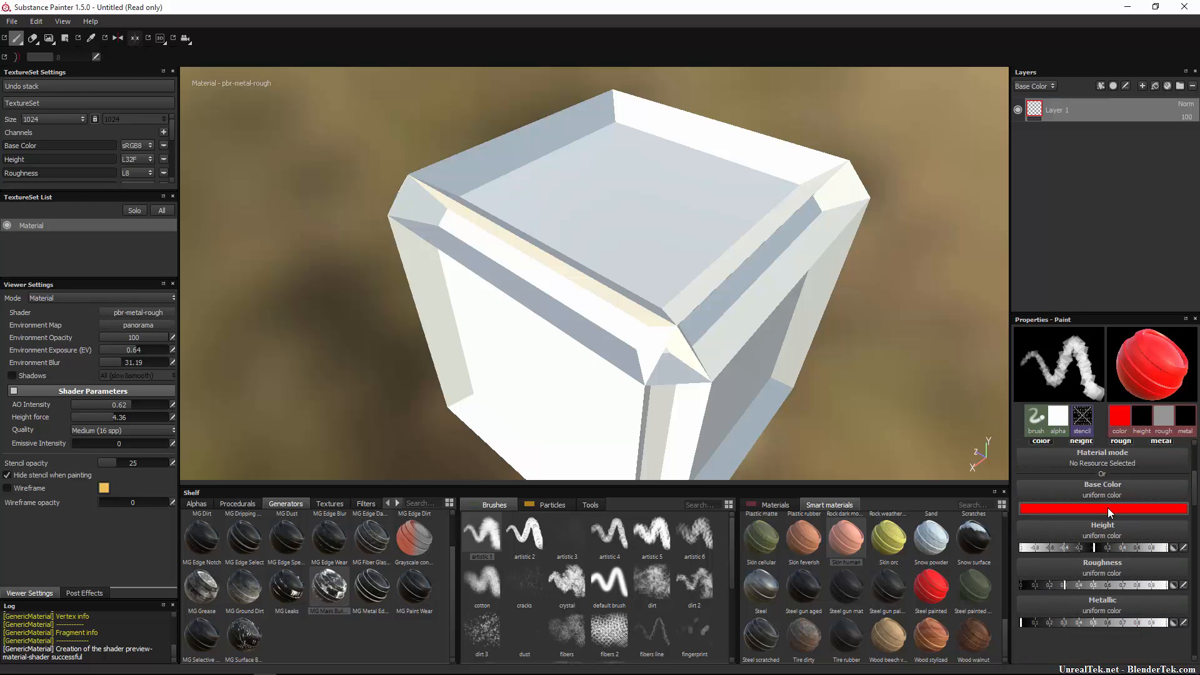
click(1132, 505)
click(1116, 504)
drag(1075, 496, 1080, 484)
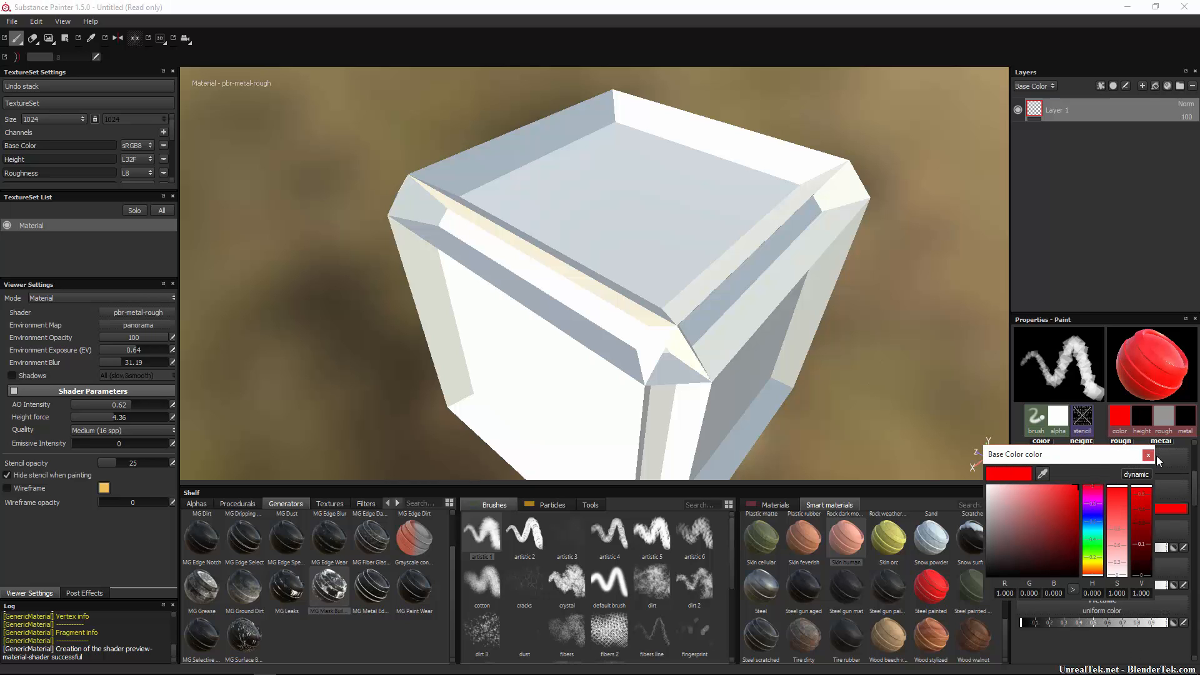
click(1148, 455)
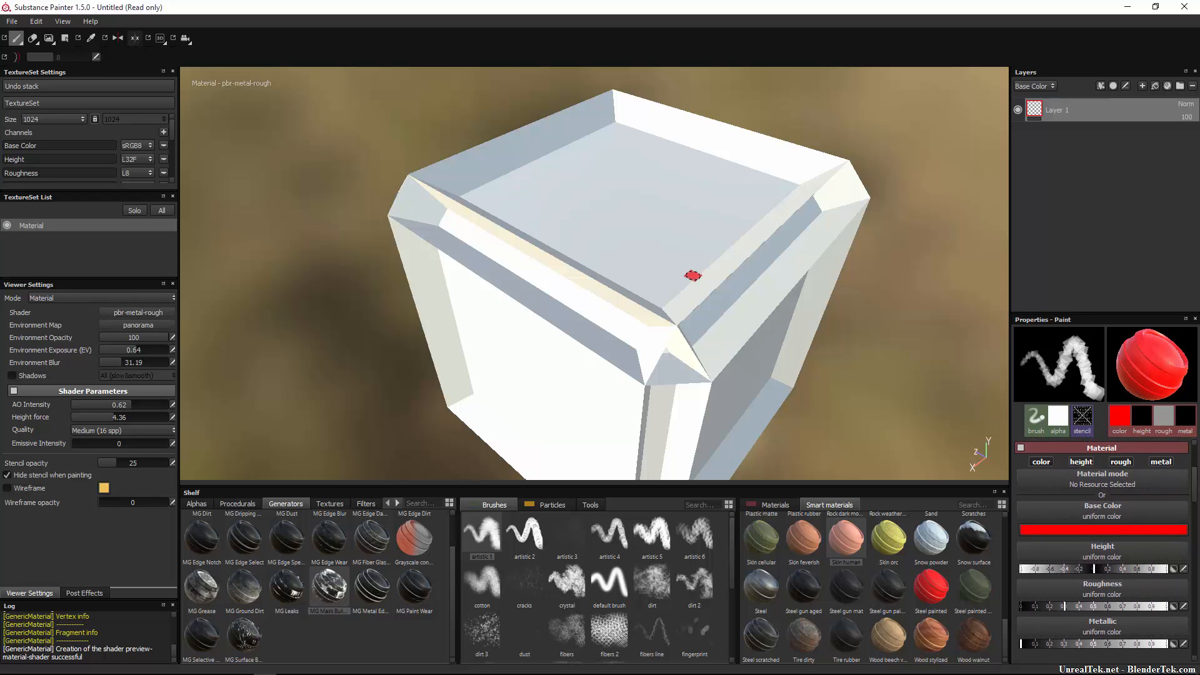
mouse_move(713, 213)
mouse_down()
mouse_move(653, 216)
mouse_move(764, 208)
mouse_move(477, 345)
mouse_move(769, 140)
mouse_move(581, 377)
mouse_up()
key(ctrl+z)
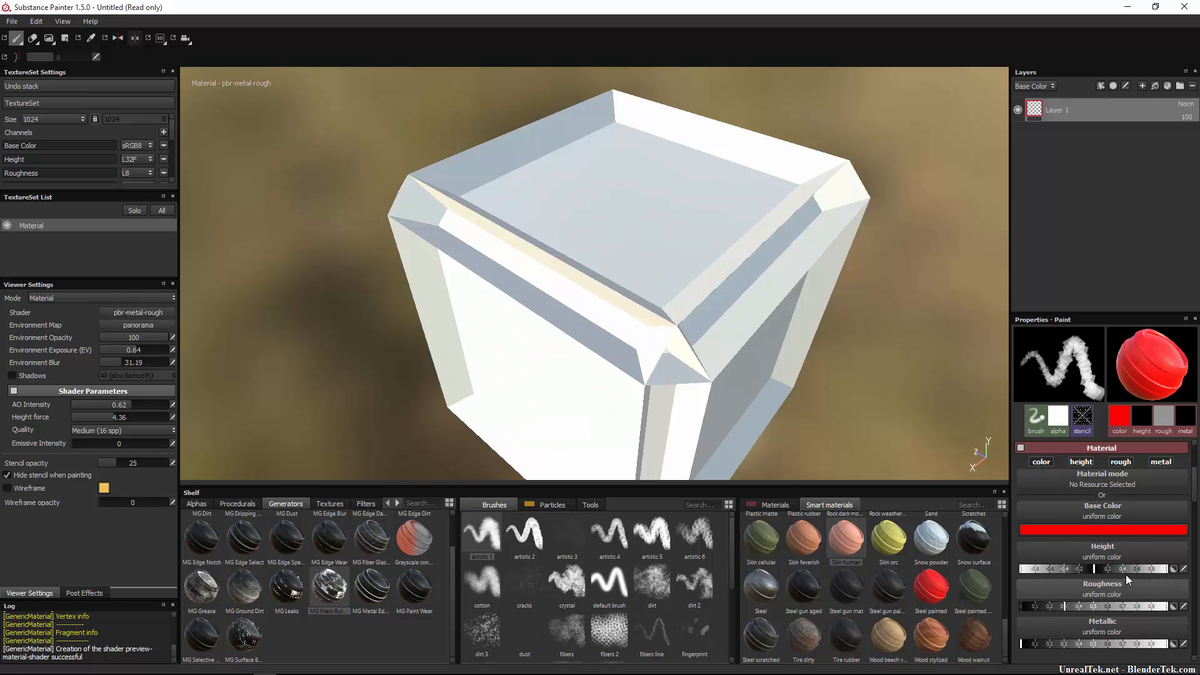
Set the paint height to full and paint a raised red stroke on the top face.
drag(1097, 568, 955, 560)
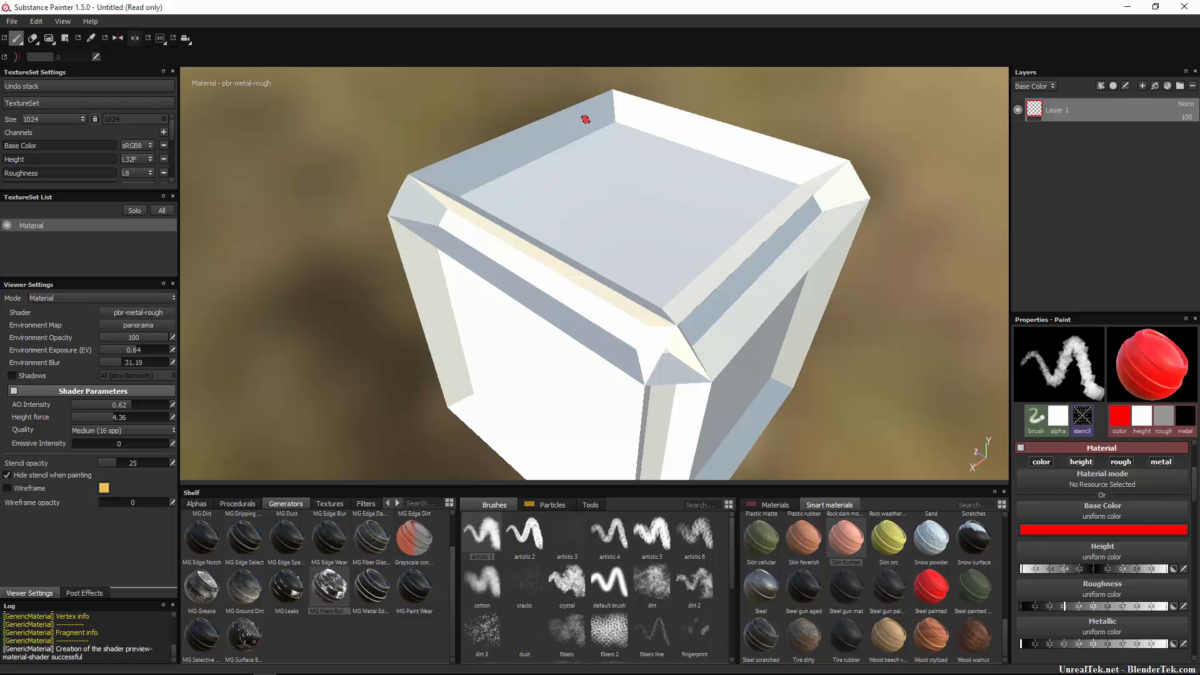
mouse_move(714, 194)
mouse_down()
mouse_move(629, 251)
mouse_move(733, 196)
mouse_move(660, 226)
mouse_move(678, 290)
mouse_move(809, 244)
mouse_move(608, 252)
mouse_move(773, 172)
mouse_move(694, 275)
mouse_move(812, 165)
mouse_move(662, 263)
mouse_move(684, 228)
mouse_up()
scroll(661, 228, down, 3)
scroll(668, 233, up, 8)
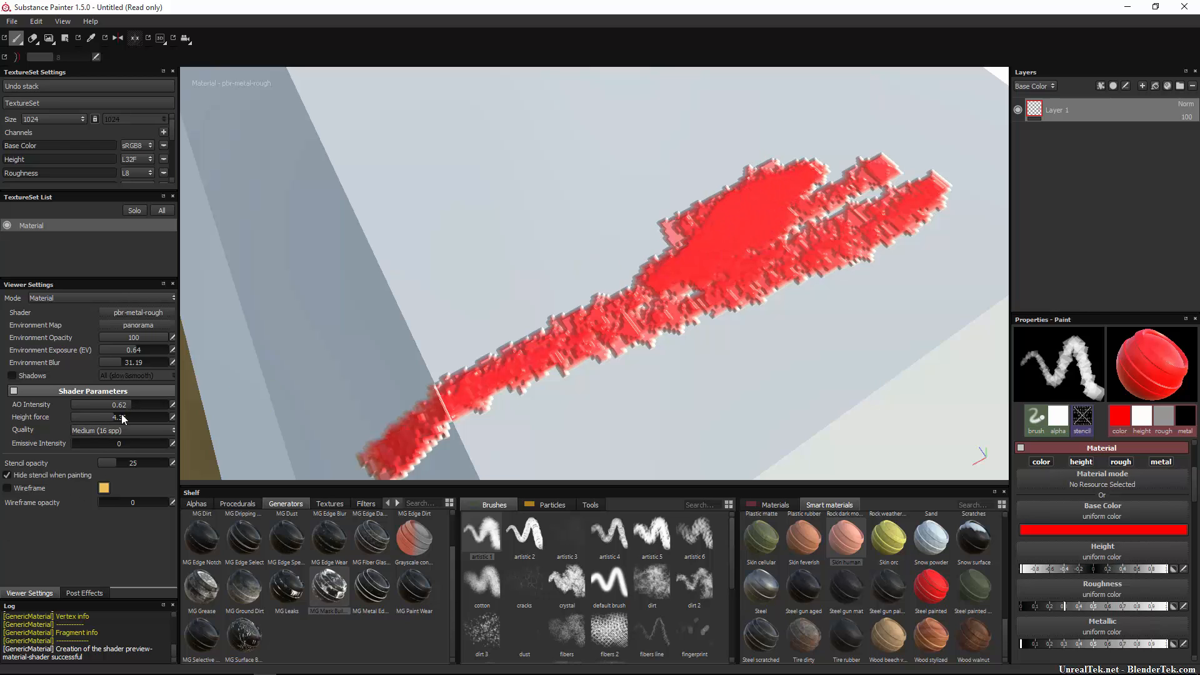
Raise height force to 10, extend the red stroke left, and stamp three square dabs.
drag(123, 419, 268, 419)
drag(700, 209, 574, 232)
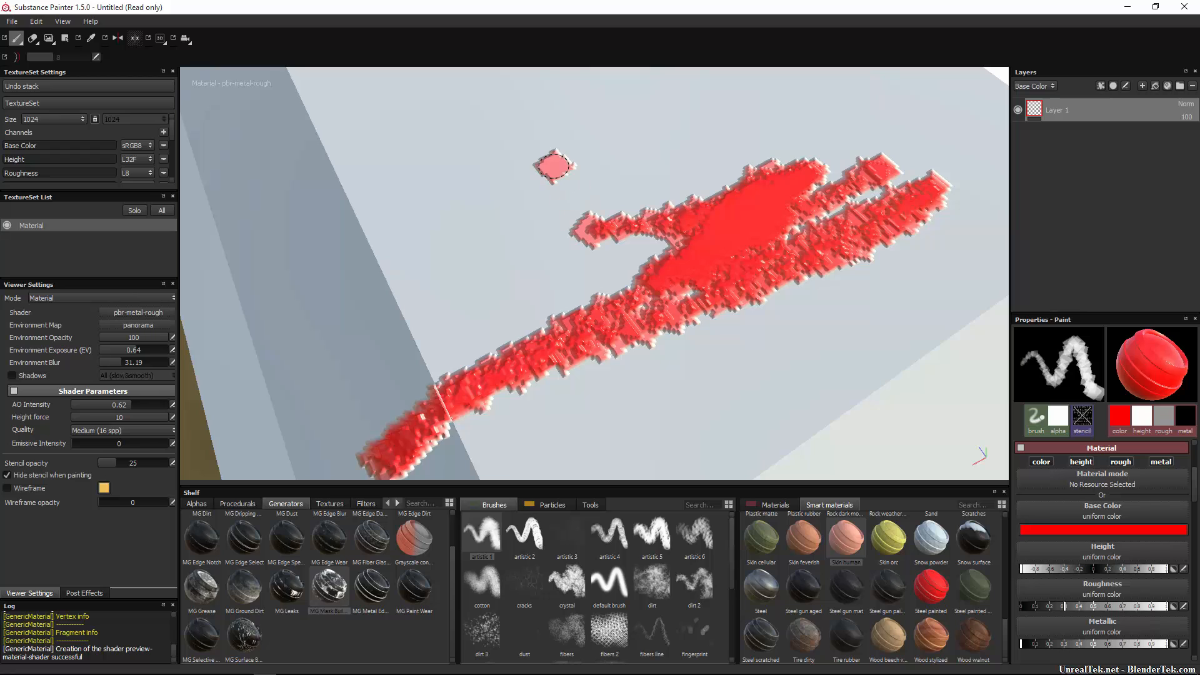
click(554, 165)
click(614, 135)
click(663, 123)
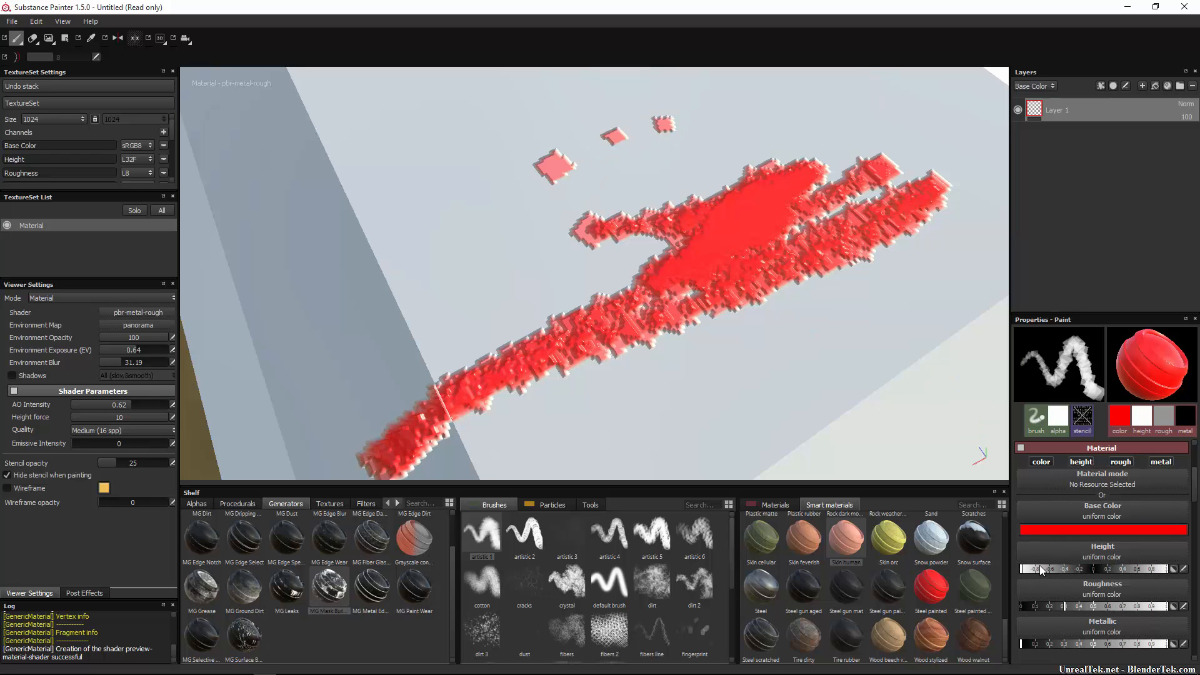
Test a flat red stroke at paint height 0, then undo it.
drag(1029, 569, 1097, 570)
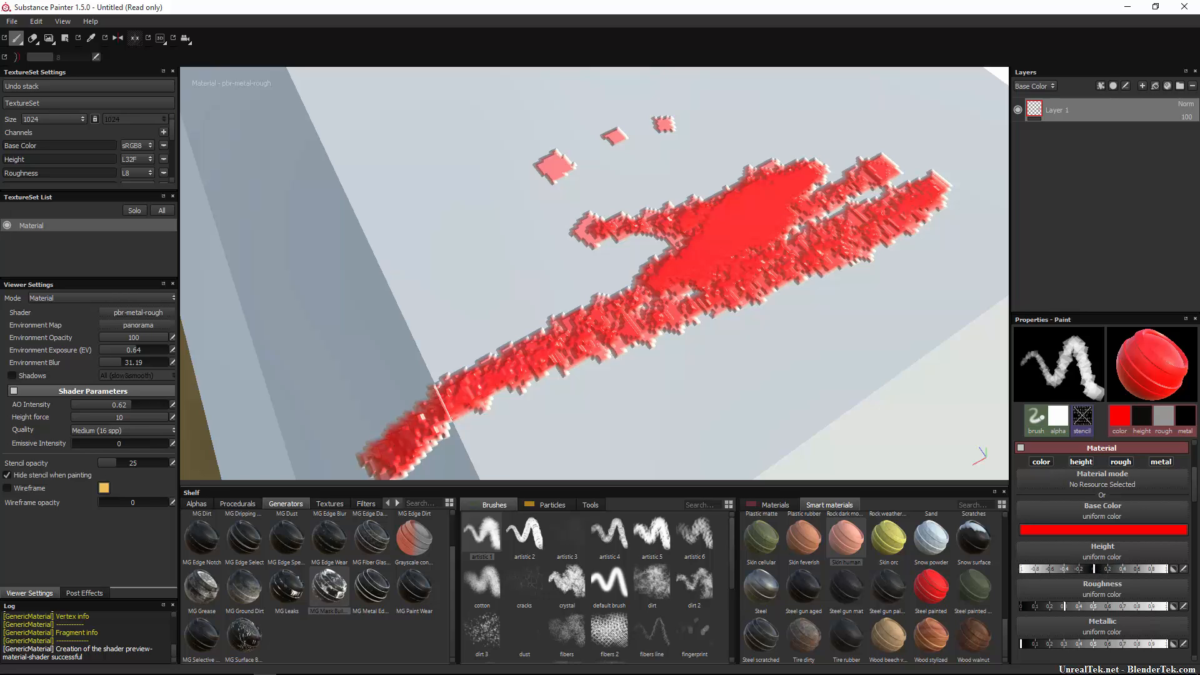
drag(398, 208, 478, 264)
key(ctrl+z)
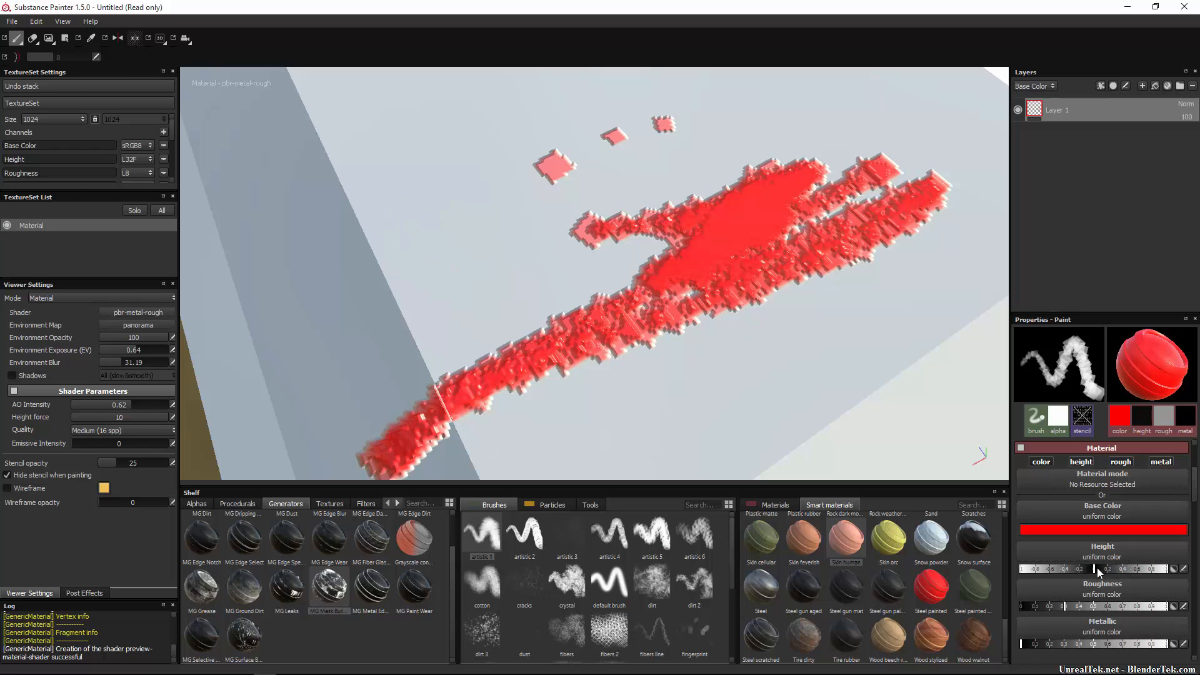
Stamp four raised red squares at height 1, undo all red paint, and set height to 0.
drag(1095, 568, 1168, 568)
click(384, 136)
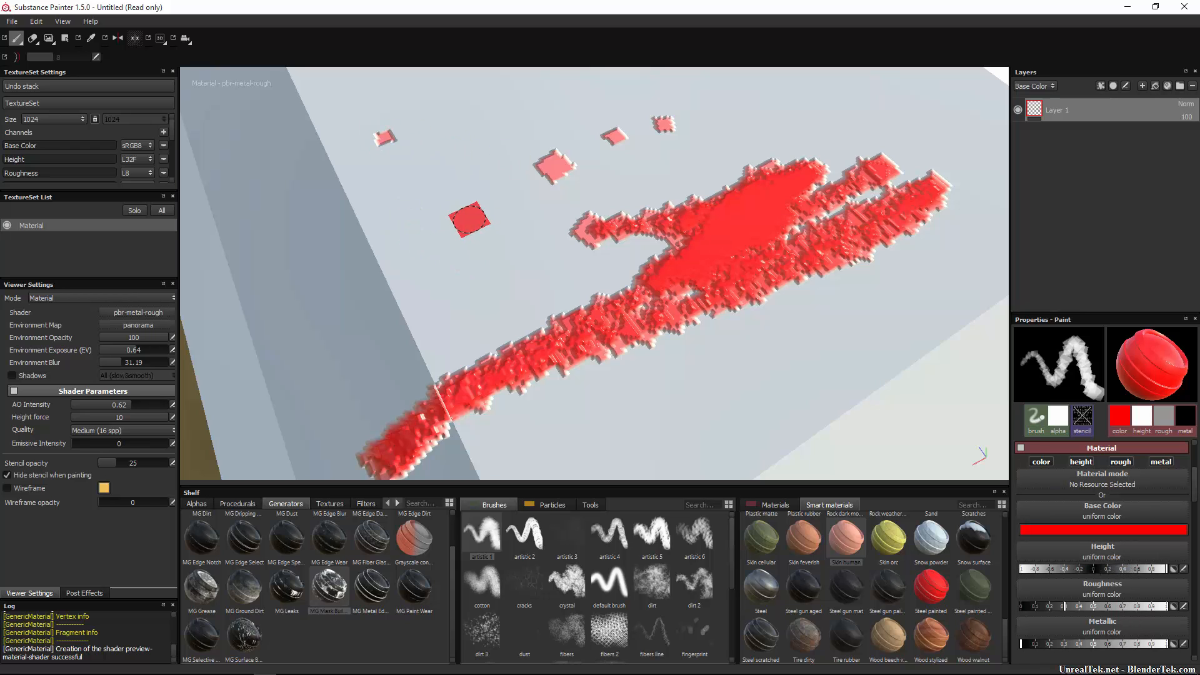
click(469, 218)
click(454, 111)
click(498, 156)
key(ctrl+z)
key(ctrl+z)
key(ctrl+z)
key(ctrl+z)
key(ctrl+z)
key(ctrl+z)
key(ctrl+z)
key(ctrl+z)
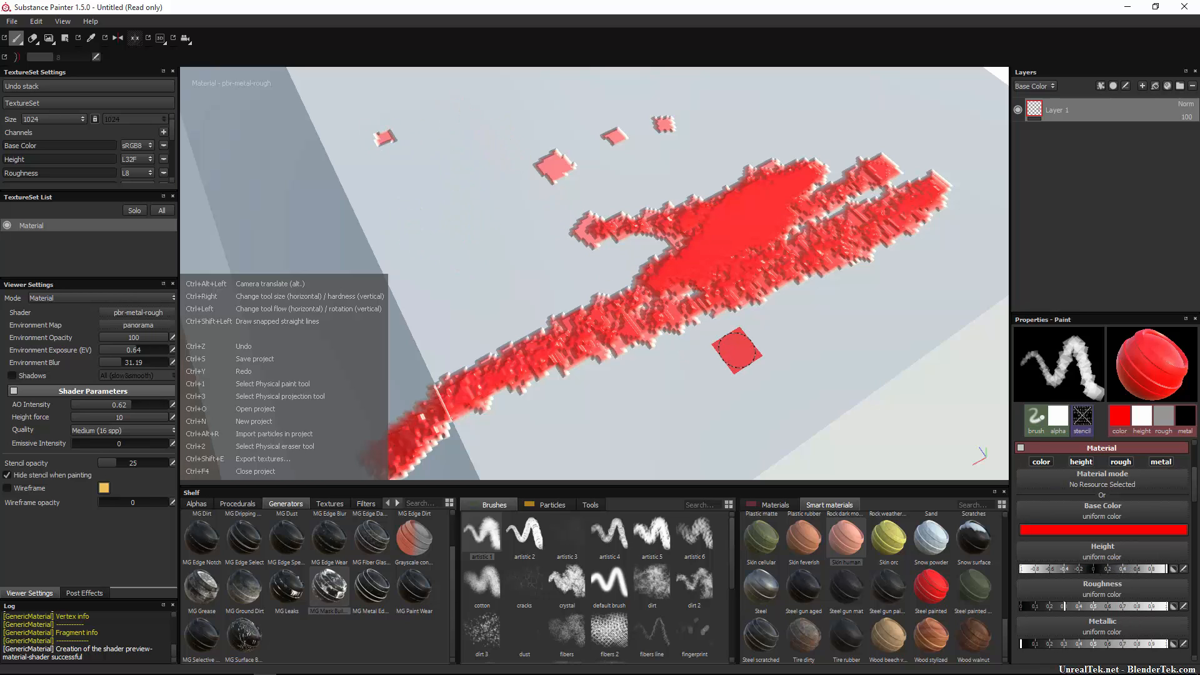
key(ctrl+z)
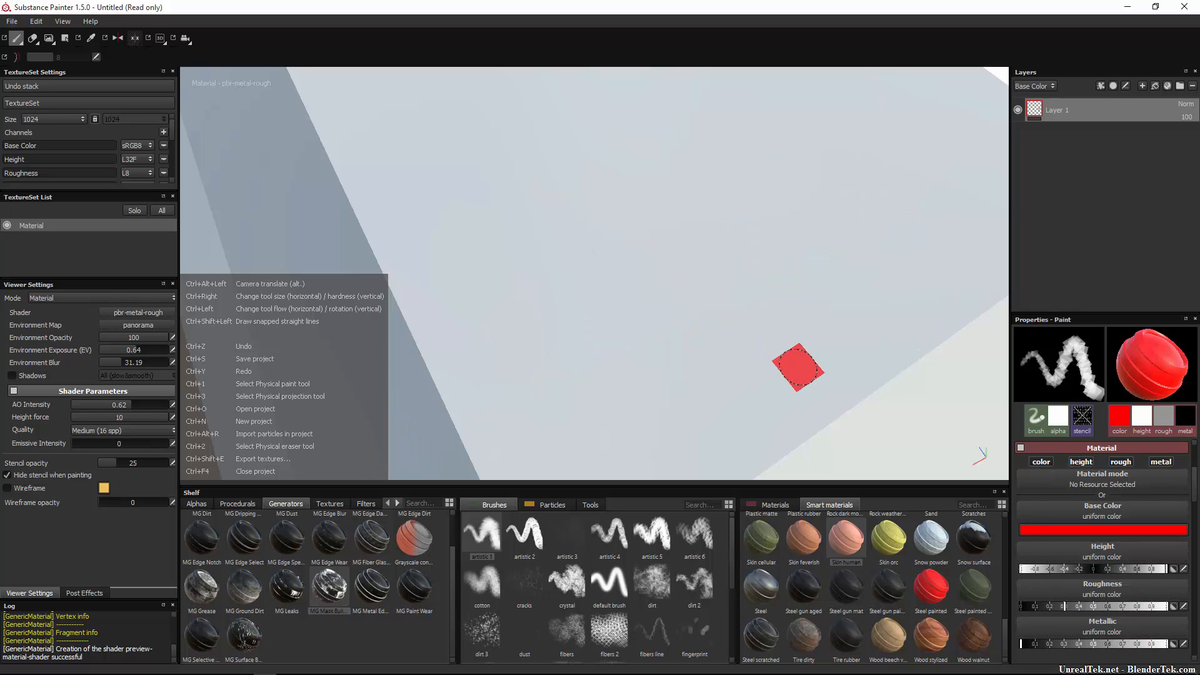
click(1112, 570)
drag(1108, 570, 1094, 570)
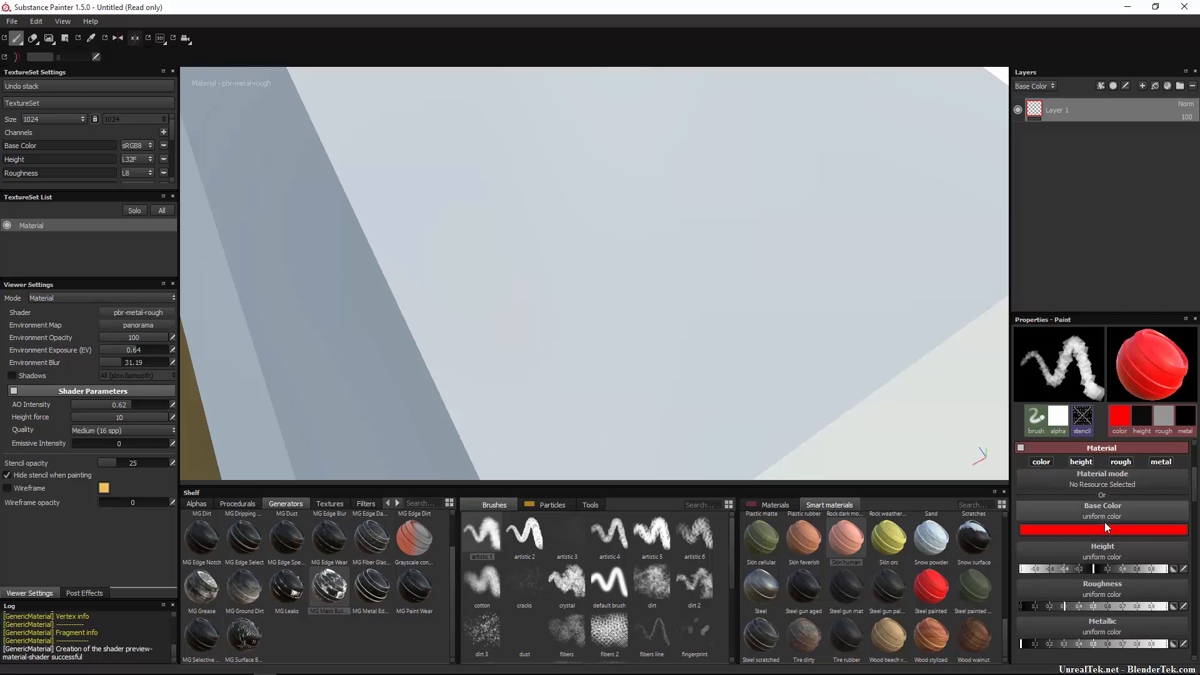
Test red strokes with roughness at maximum, then at zero, undoing each one.
drag(1066, 606, 1166, 606)
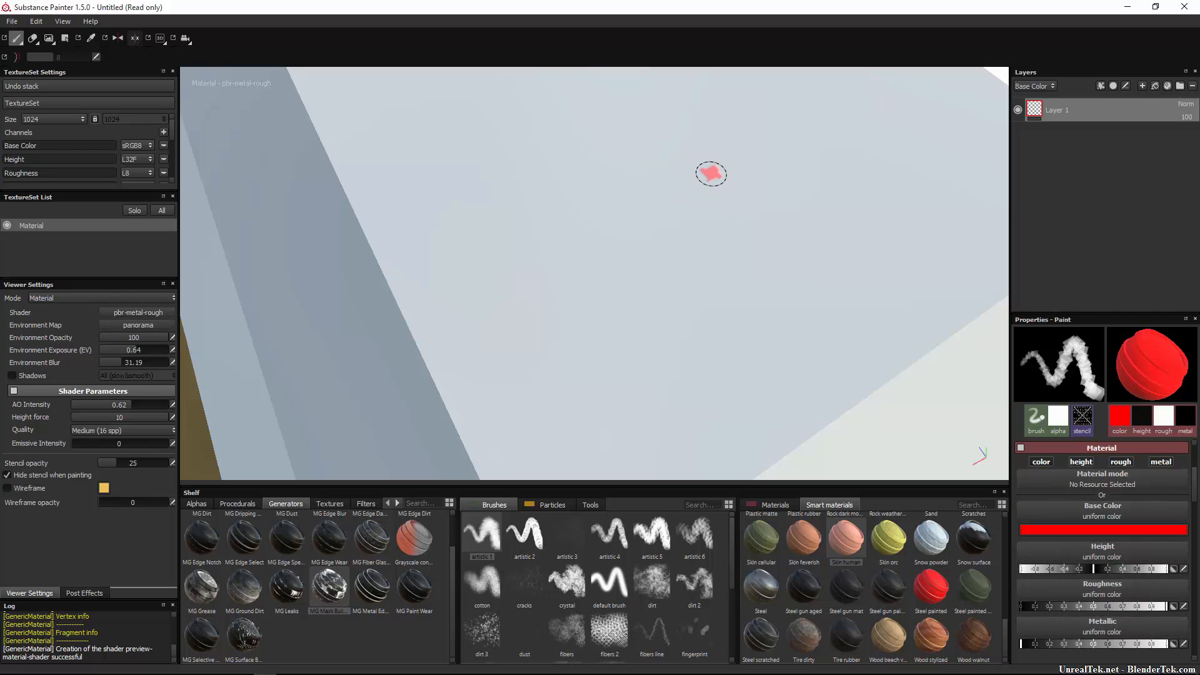
mouse_move(710, 175)
mouse_down()
mouse_move(822, 219)
mouse_move(377, 268)
mouse_move(203, 353)
mouse_up()
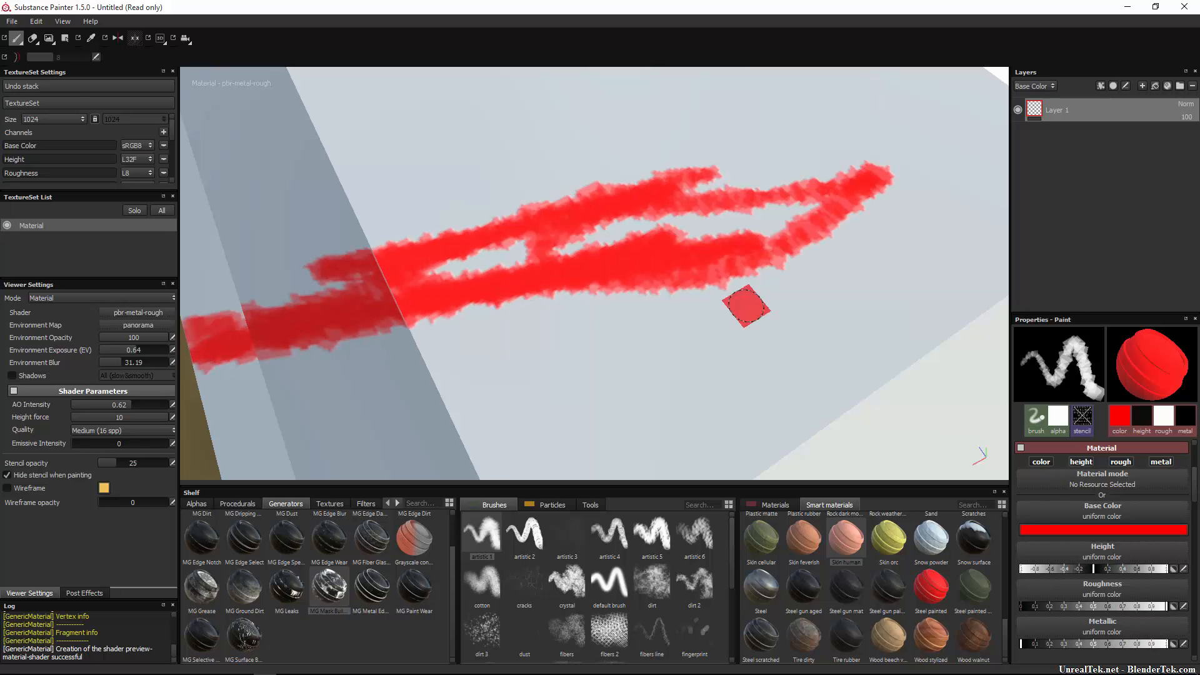
key(ctrl+z)
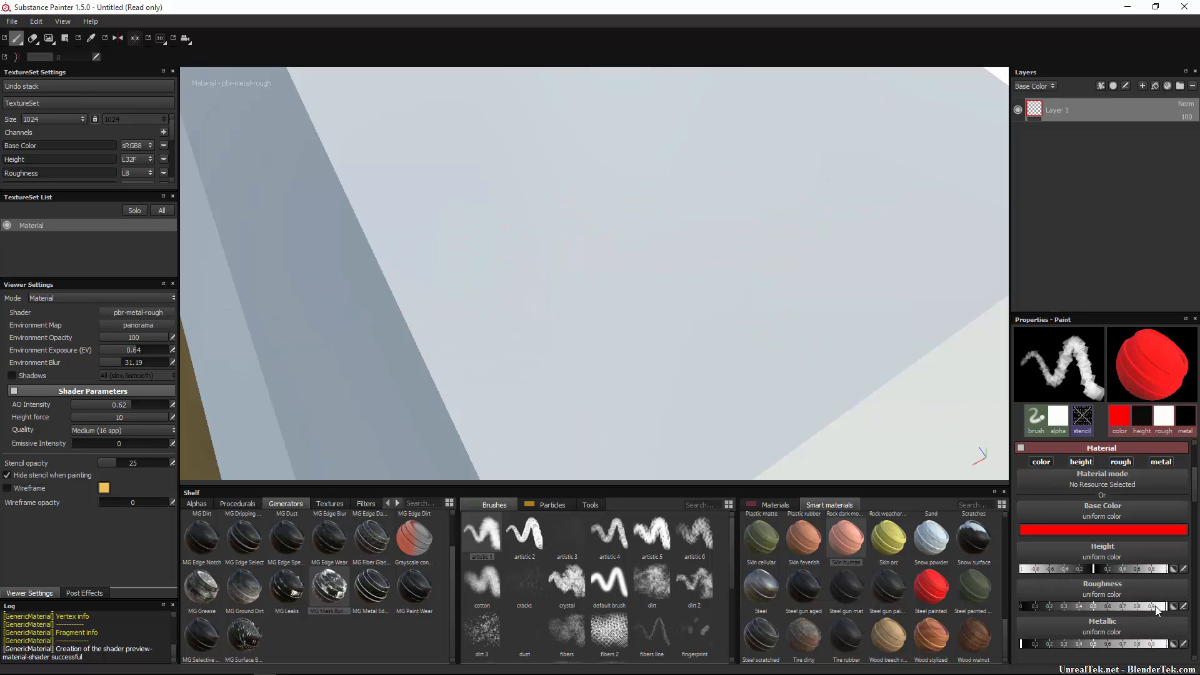
drag(1151, 606, 1020, 606)
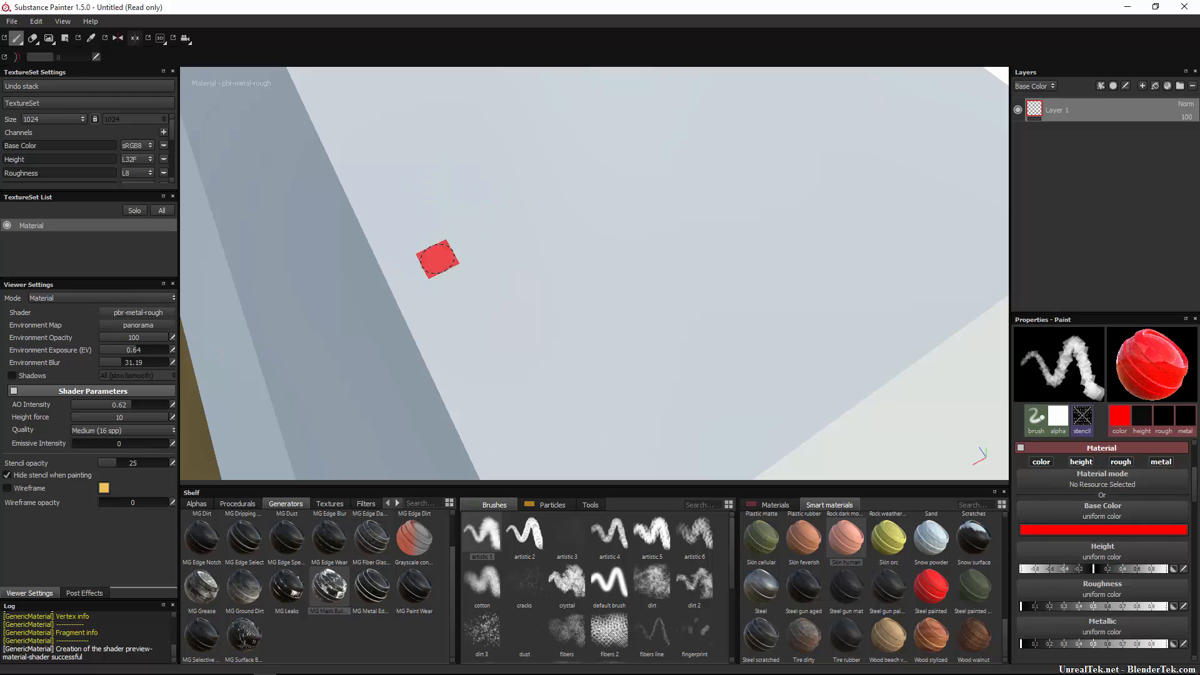
mouse_move(745, 169)
mouse_down()
mouse_move(190, 322)
mouse_move(413, 184)
mouse_move(613, 251)
mouse_move(643, 300)
mouse_move(333, 290)
mouse_move(741, 325)
mouse_move(776, 287)
mouse_move(686, 297)
mouse_move(693, 340)
mouse_move(752, 290)
mouse_up()
key(ctrl+z)
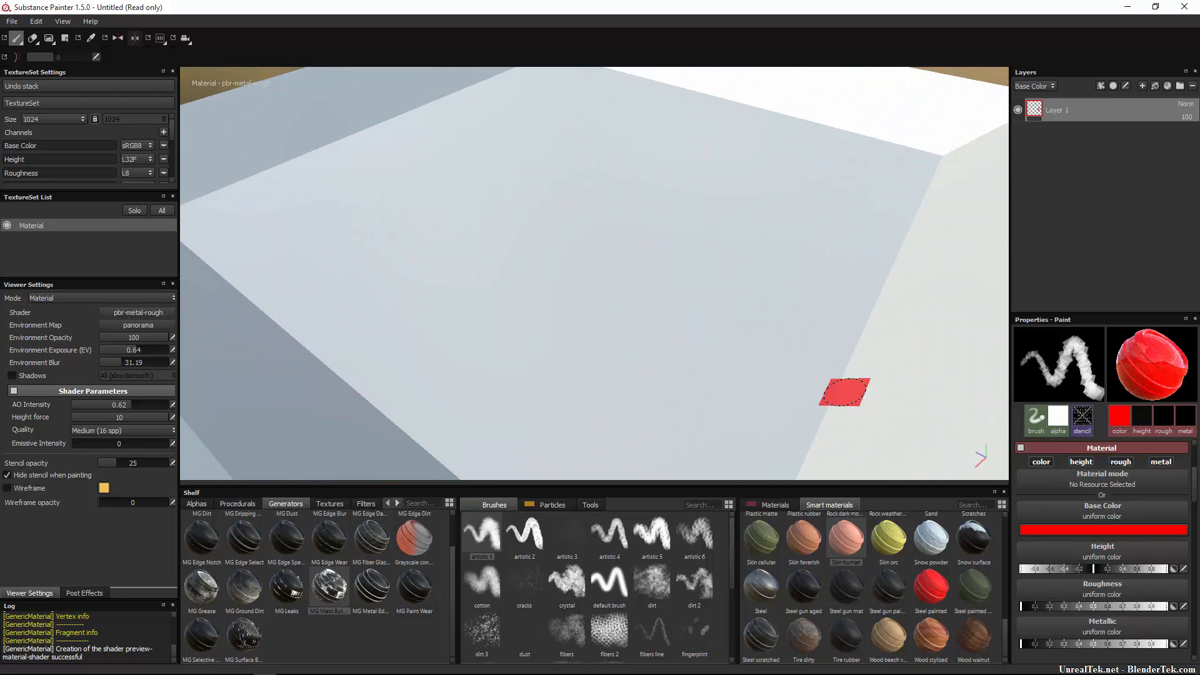
Set roughness to about half and metallic to full, painting and undoing red test strokes.
click(1094, 609)
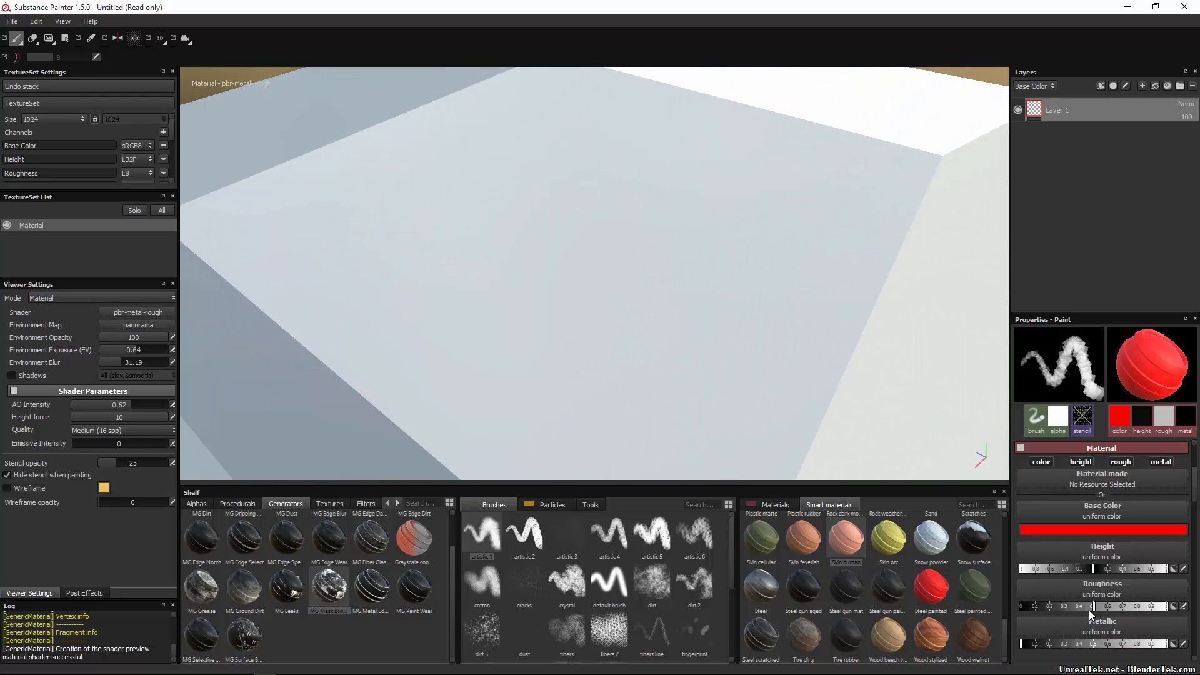
drag(1089, 610, 1098, 603)
mouse_move(625, 300)
mouse_down()
mouse_move(822, 263)
mouse_move(1005, 150)
mouse_move(209, 470)
mouse_up()
alt+drag(592, 478, 594, 450)
key(ctrl+z)
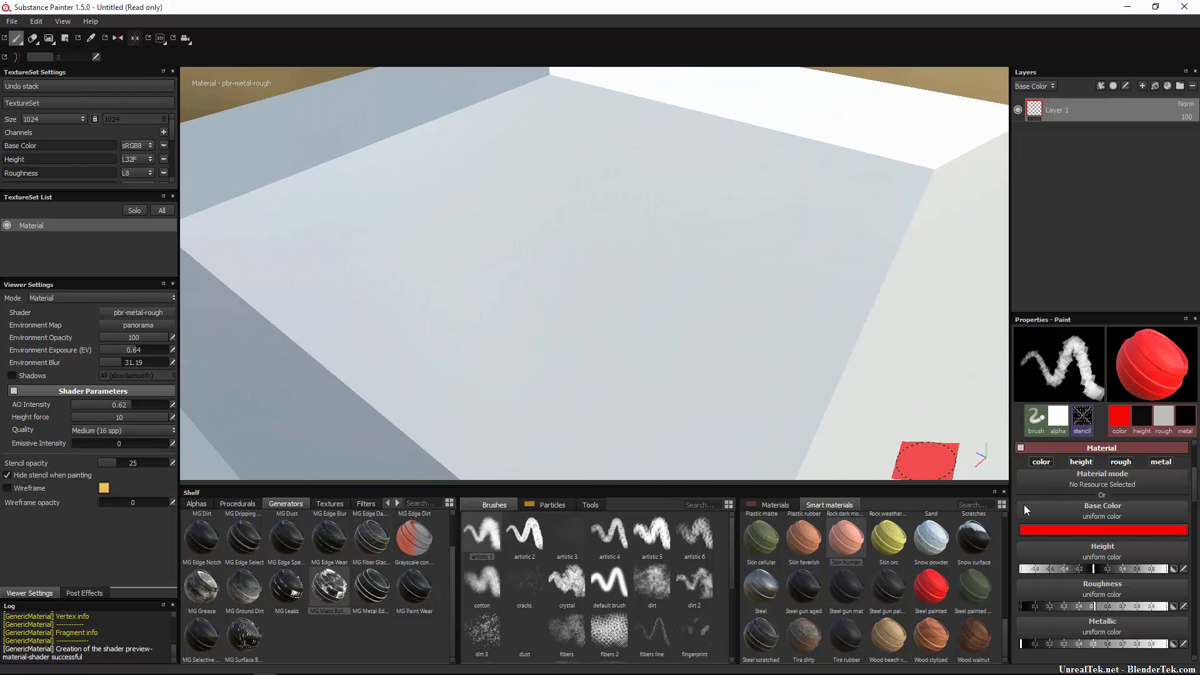
drag(1045, 645, 1166, 644)
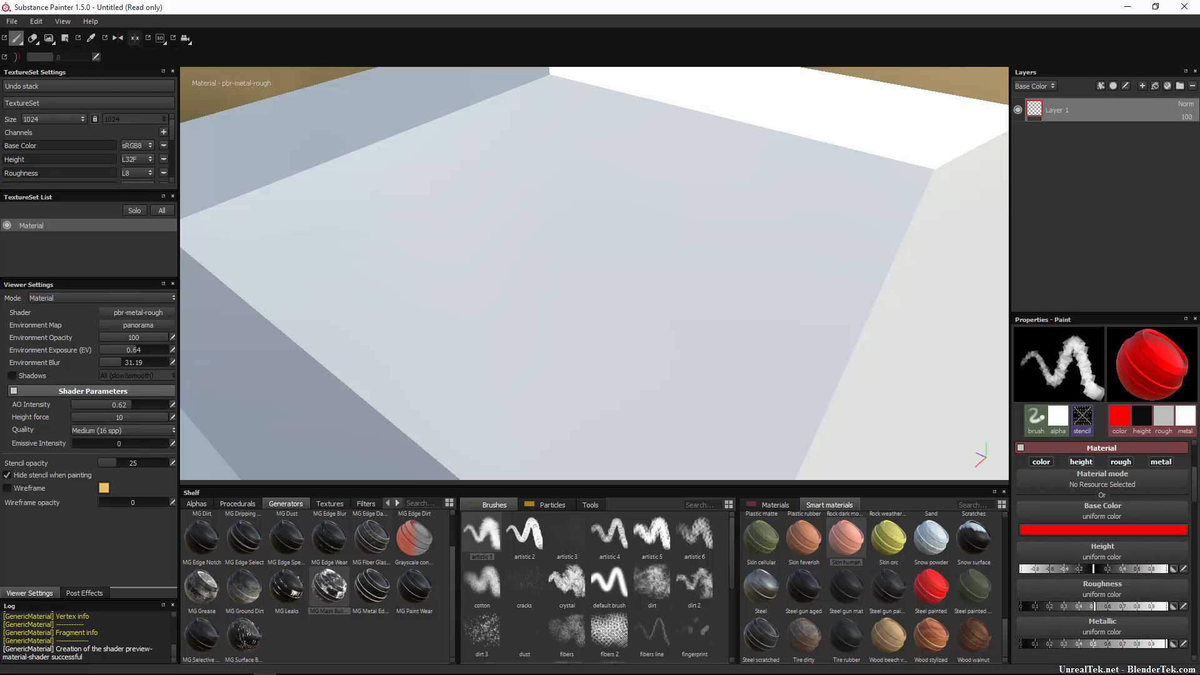
mouse_move(510, 256)
mouse_down()
mouse_move(794, 266)
mouse_move(873, 402)
mouse_move(673, 368)
mouse_up()
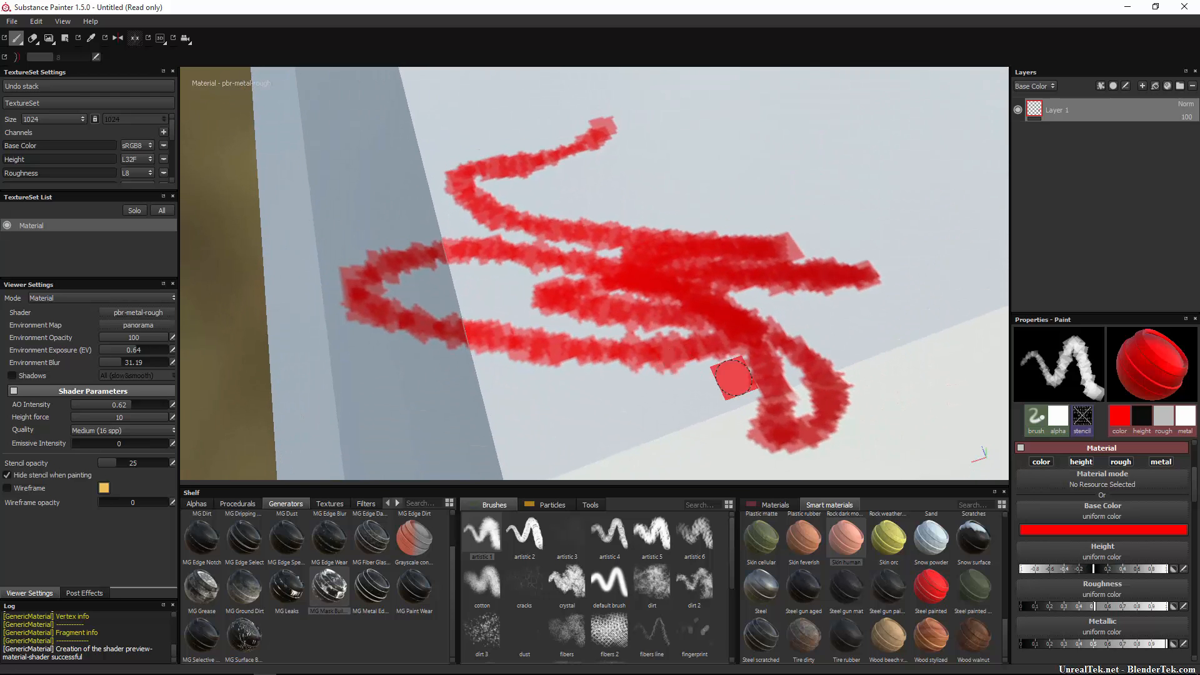
key(ctrl+z)
Paint a red metallic stroke with roughness at zero, then undo it.
drag(1097, 605, 1020, 606)
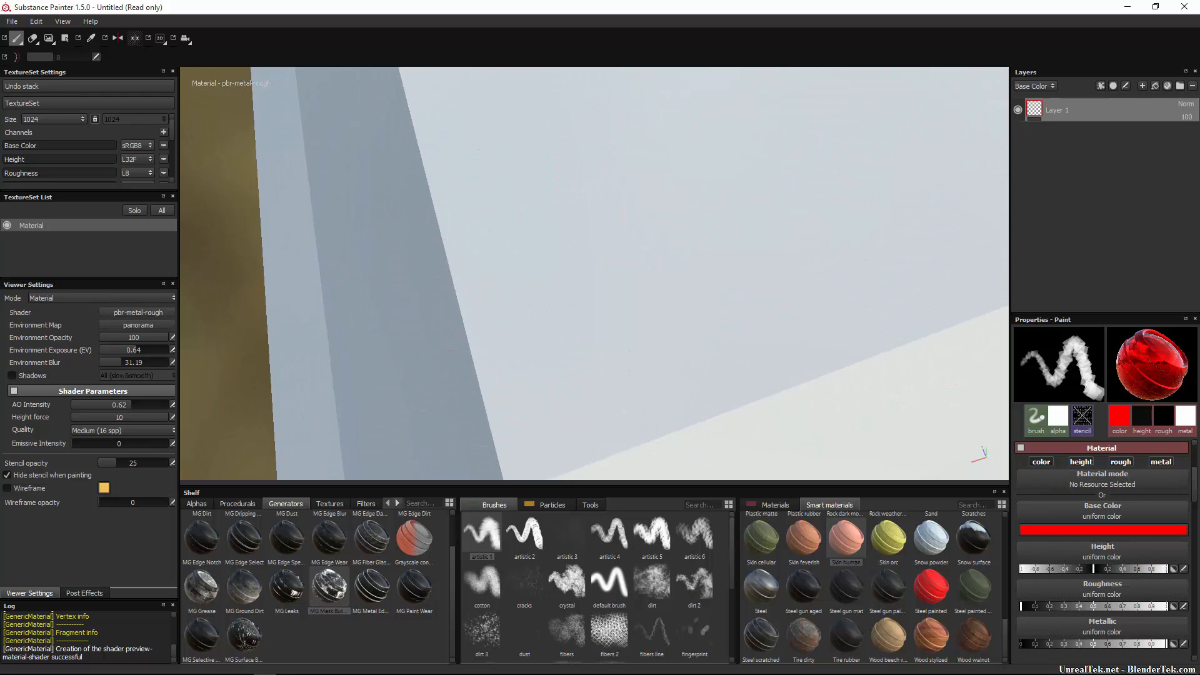
mouse_move(553, 233)
mouse_down()
mouse_move(442, 271)
mouse_move(476, 324)
mouse_move(962, 182)
mouse_move(997, 198)
mouse_move(303, 438)
mouse_move(284, 428)
mouse_move(538, 380)
mouse_move(822, 352)
mouse_move(611, 419)
mouse_up()
key(ctrl+z)
Add an Emissive channel to the texture set.
click(163, 131)
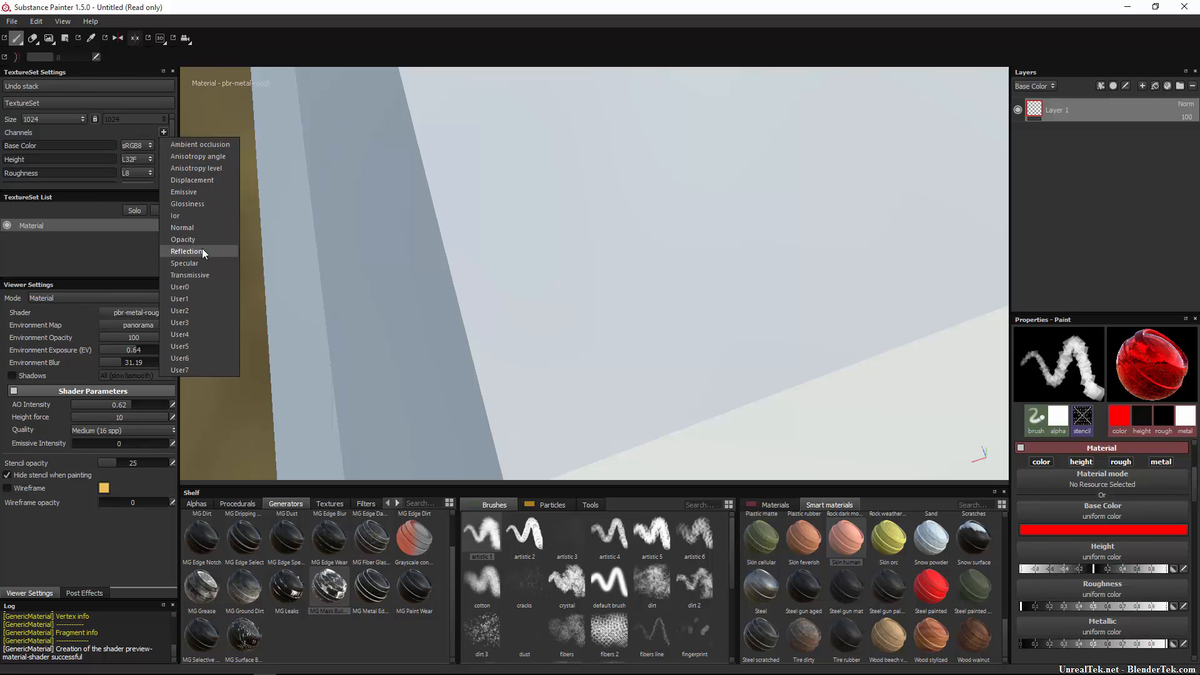
click(197, 191)
scroll(136, 161, down, 3)
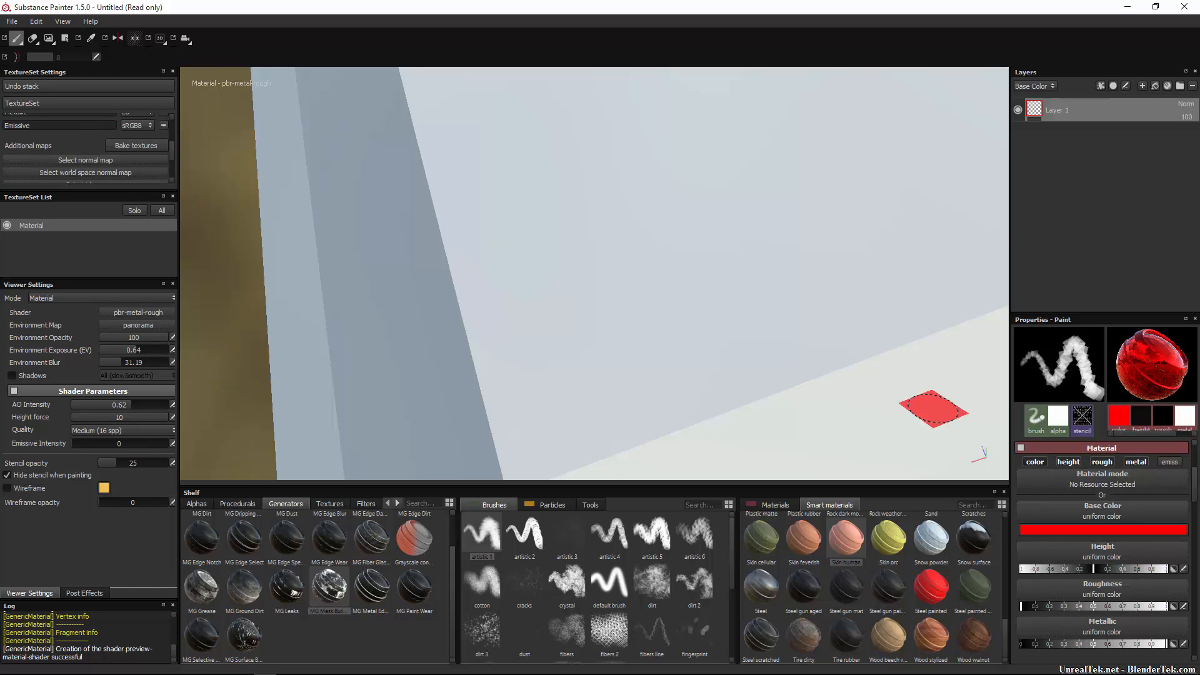
Switch off the brush's emissive, metallic, roughness and height channels.
click(1164, 462)
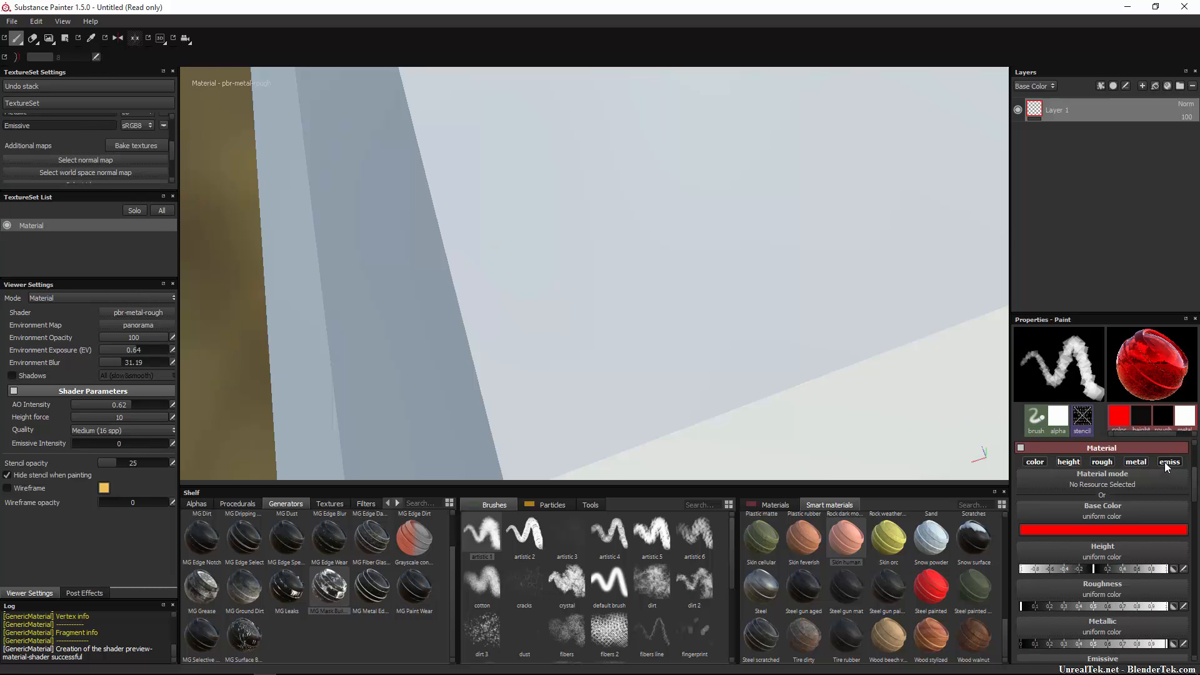
click(1158, 462)
click(1136, 461)
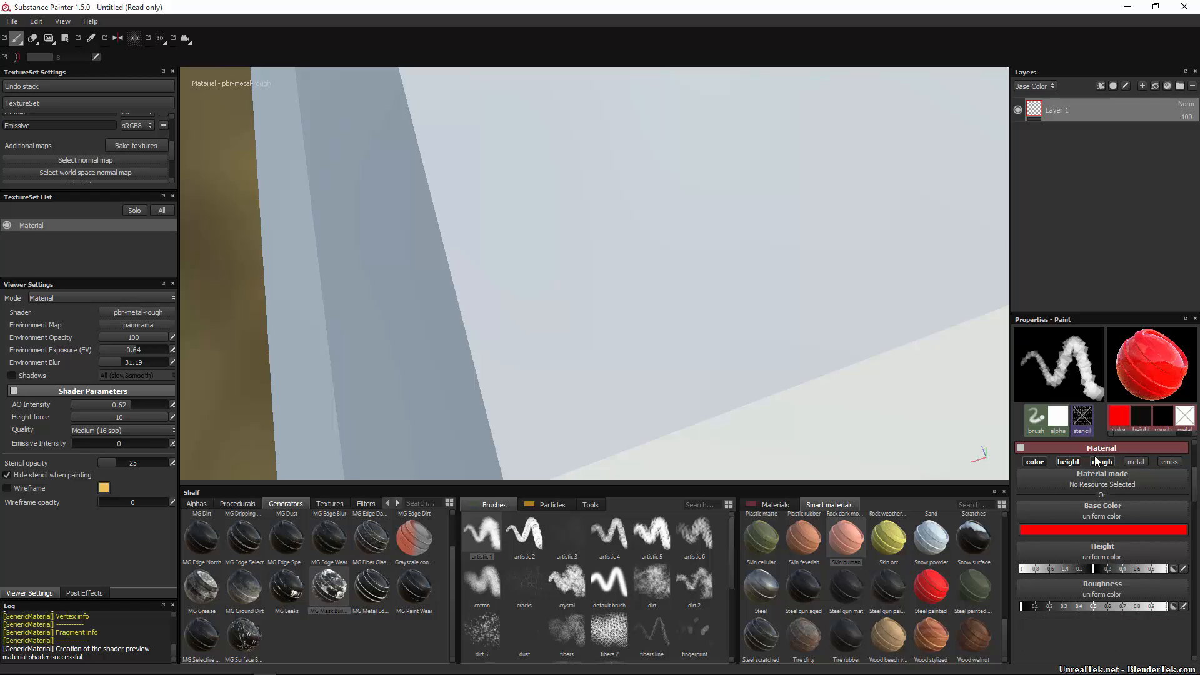
click(1099, 462)
click(1068, 462)
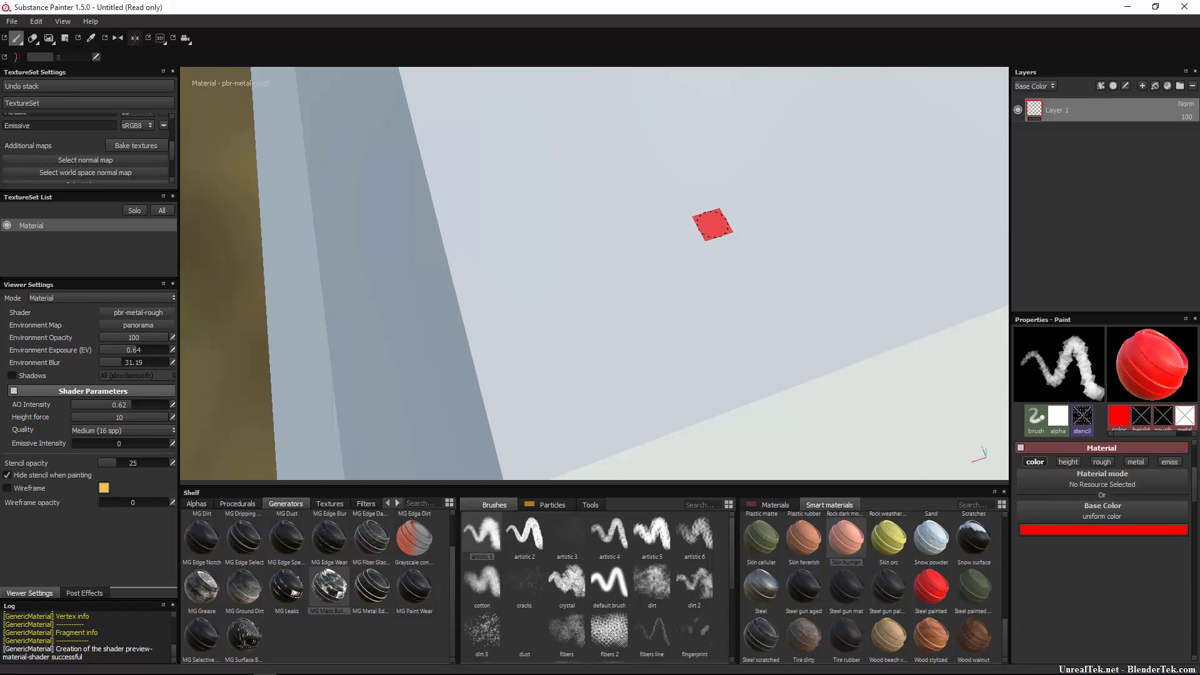
Paint a red colour stroke, then paint embossed strokes with the brush on height only.
mouse_move(756, 138)
mouse_down()
mouse_move(727, 249)
mouse_move(684, 277)
mouse_move(793, 353)
mouse_move(594, 193)
mouse_move(615, 207)
mouse_up()
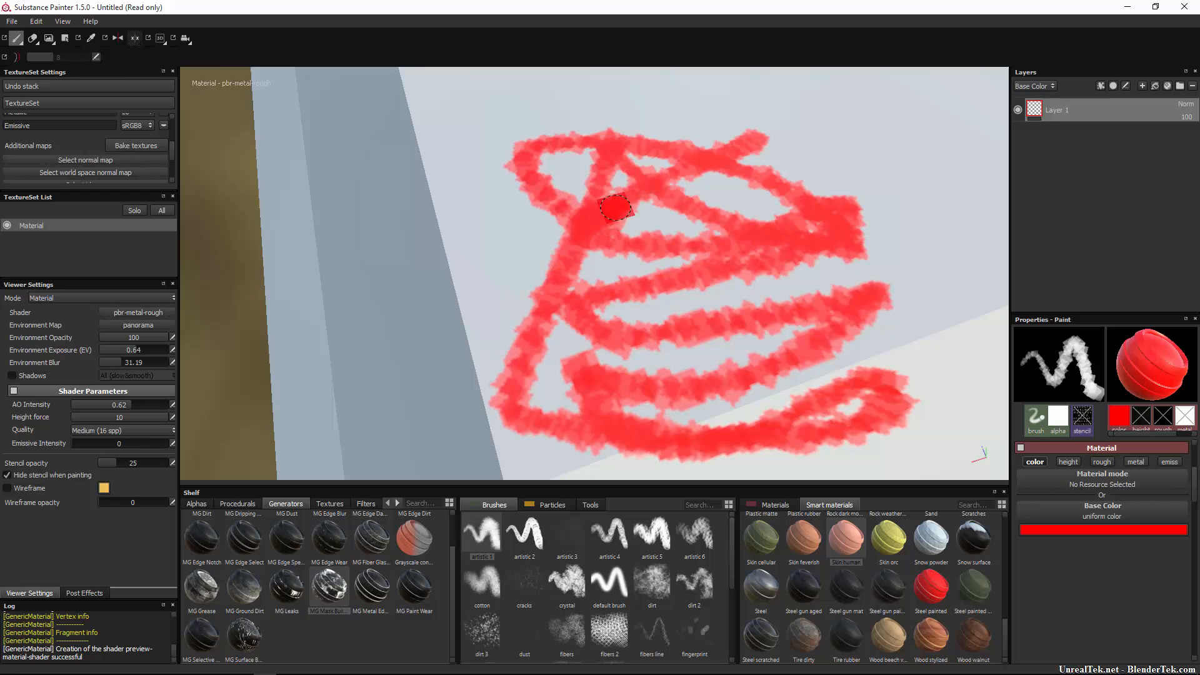
click(1068, 462)
click(1072, 465)
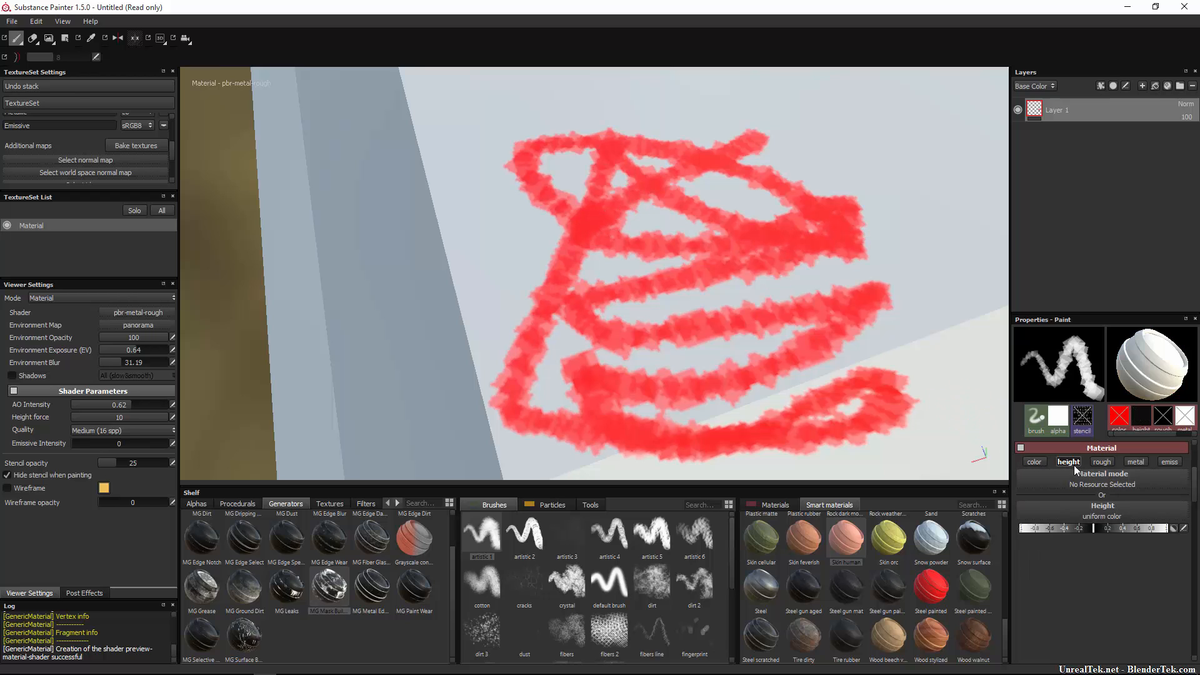
mouse_move(637, 223)
mouse_down()
mouse_move(640, 237)
mouse_move(819, 191)
mouse_up()
mouse_move(915, 236)
mouse_down()
mouse_move(871, 244)
mouse_move(911, 219)
mouse_move(910, 238)
mouse_move(968, 181)
mouse_up()
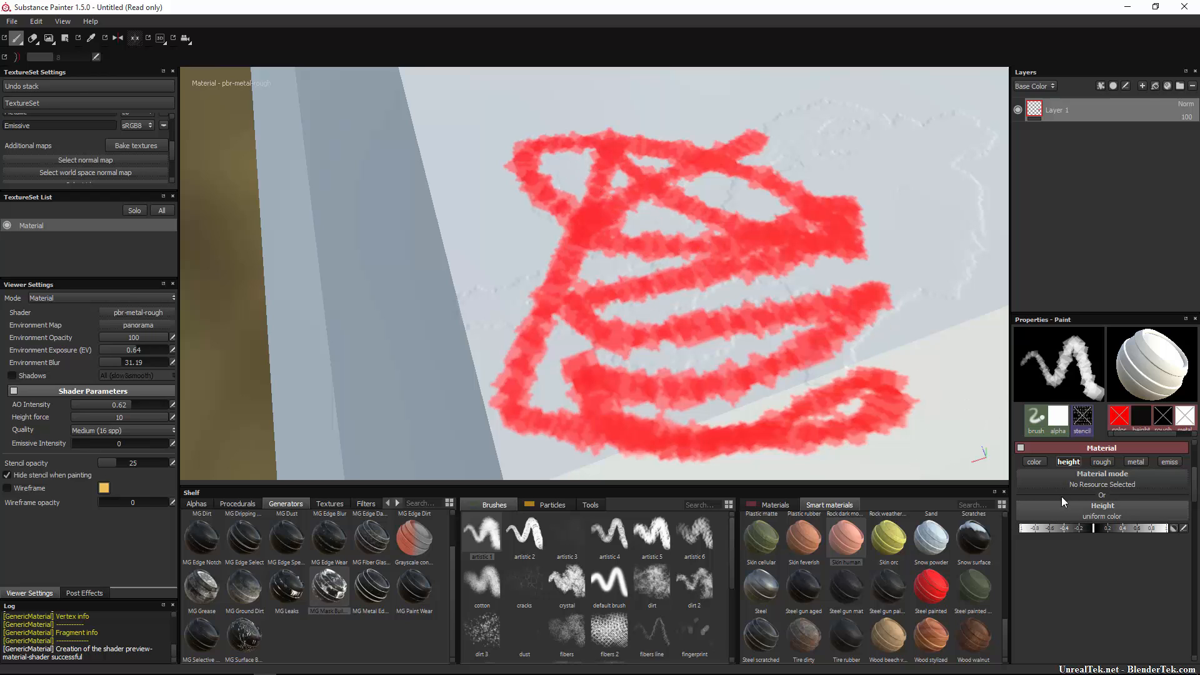
Change the brush to paint roughness only and raise roughness to maximum.
click(1143, 462)
click(1104, 463)
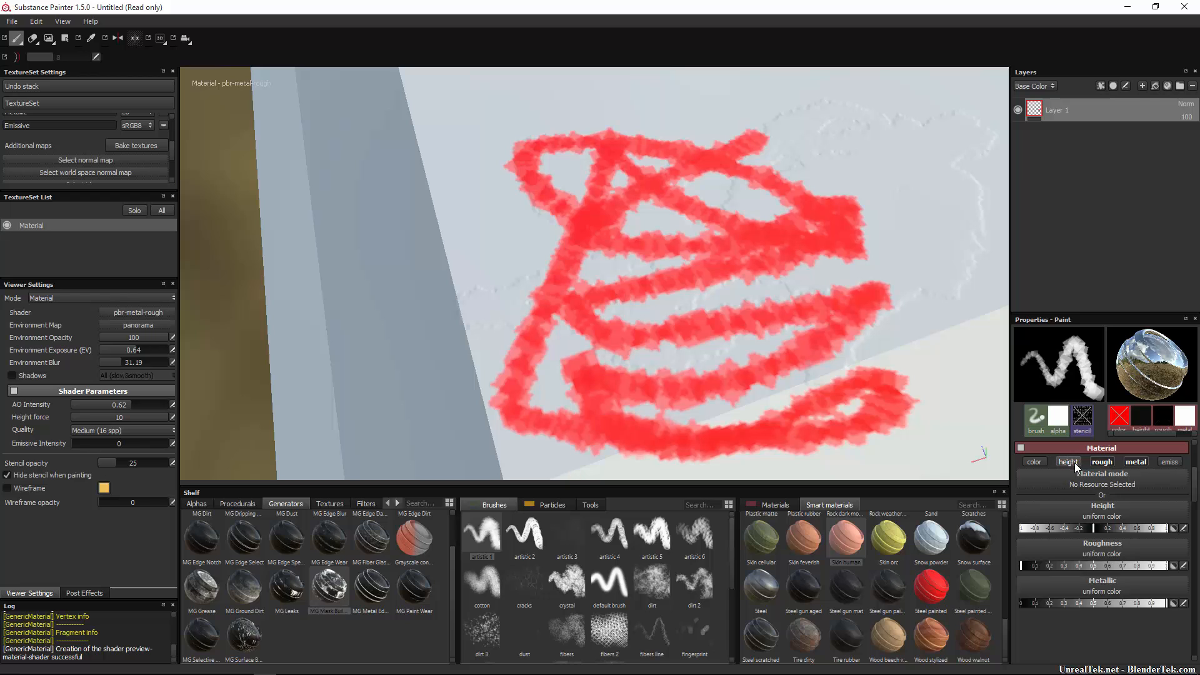
click(1073, 463)
click(1132, 462)
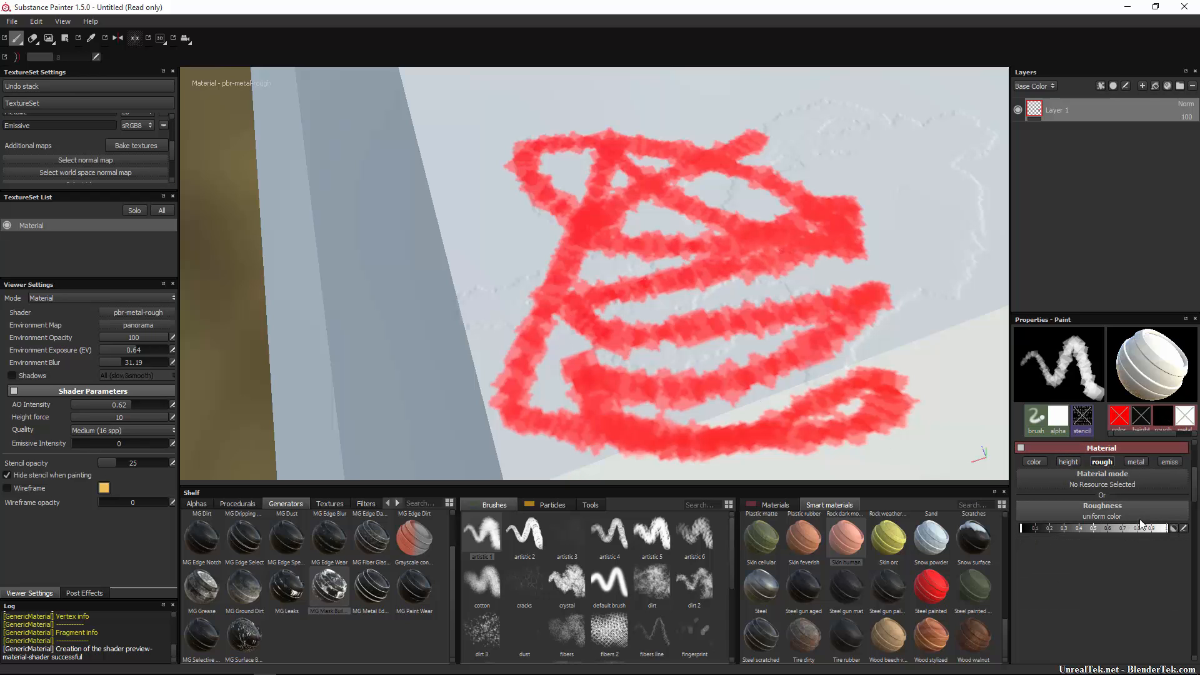
drag(1086, 528, 1193, 532)
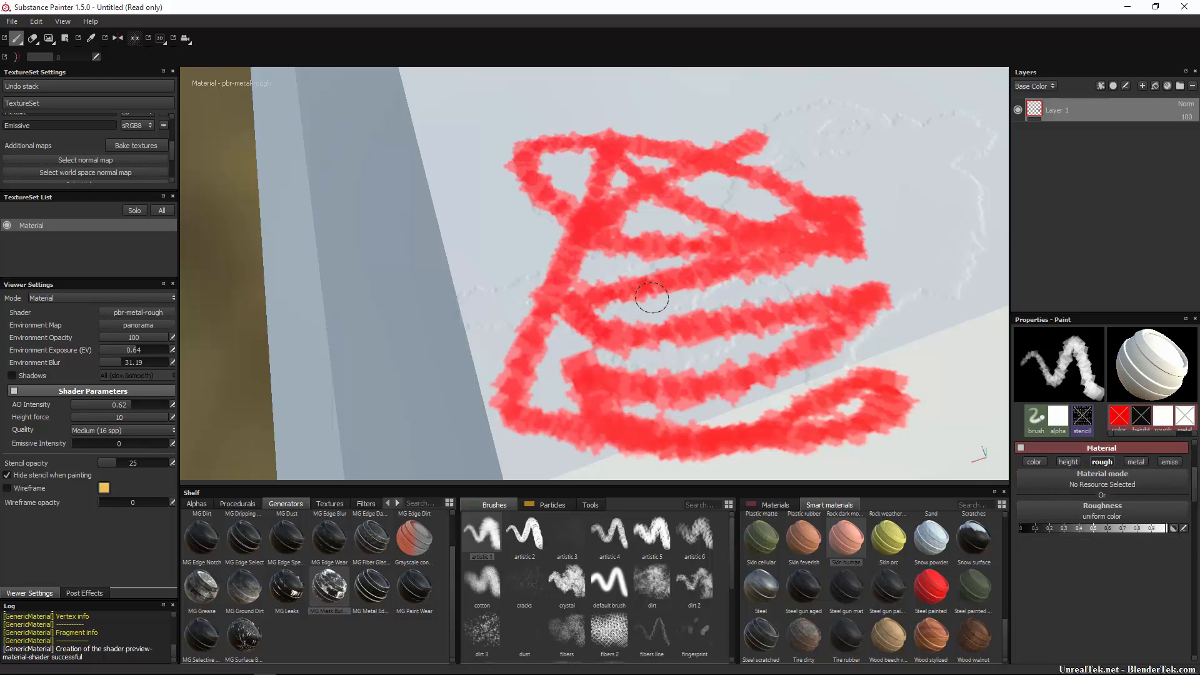
Paint a dark metallic stroke with metal only at full, then switch emissive painting on.
click(1102, 463)
click(1134, 462)
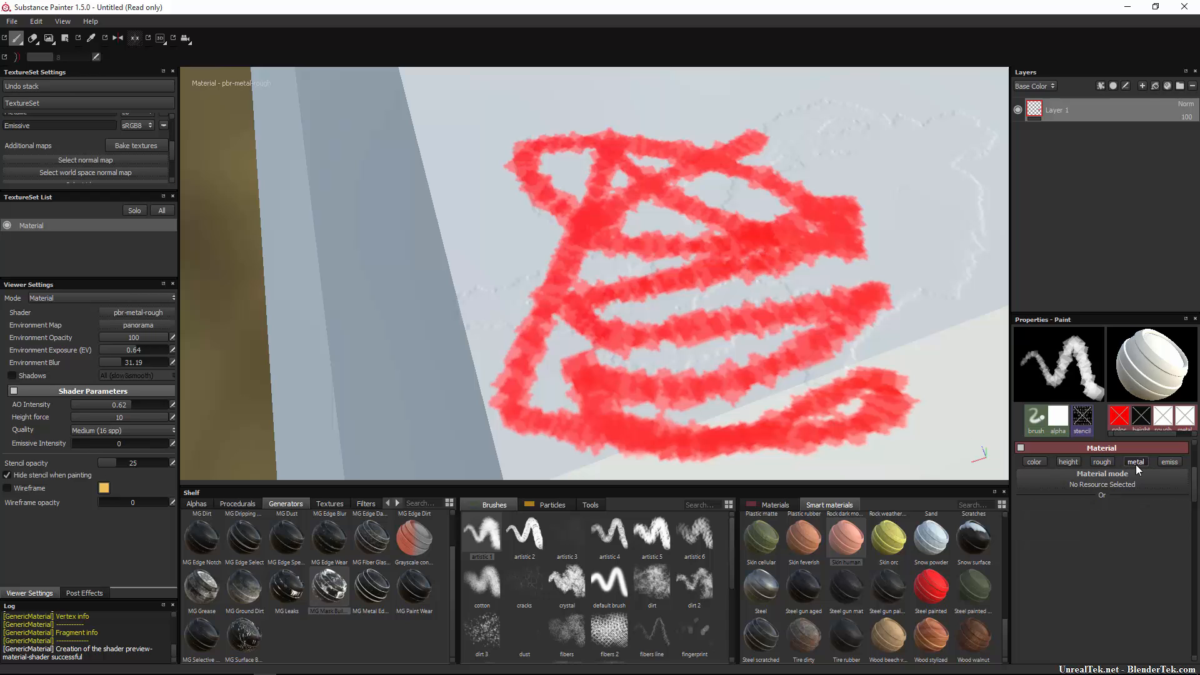
mouse_move(1089, 531)
mouse_down()
mouse_move(992, 528)
mouse_move(1176, 524)
mouse_up()
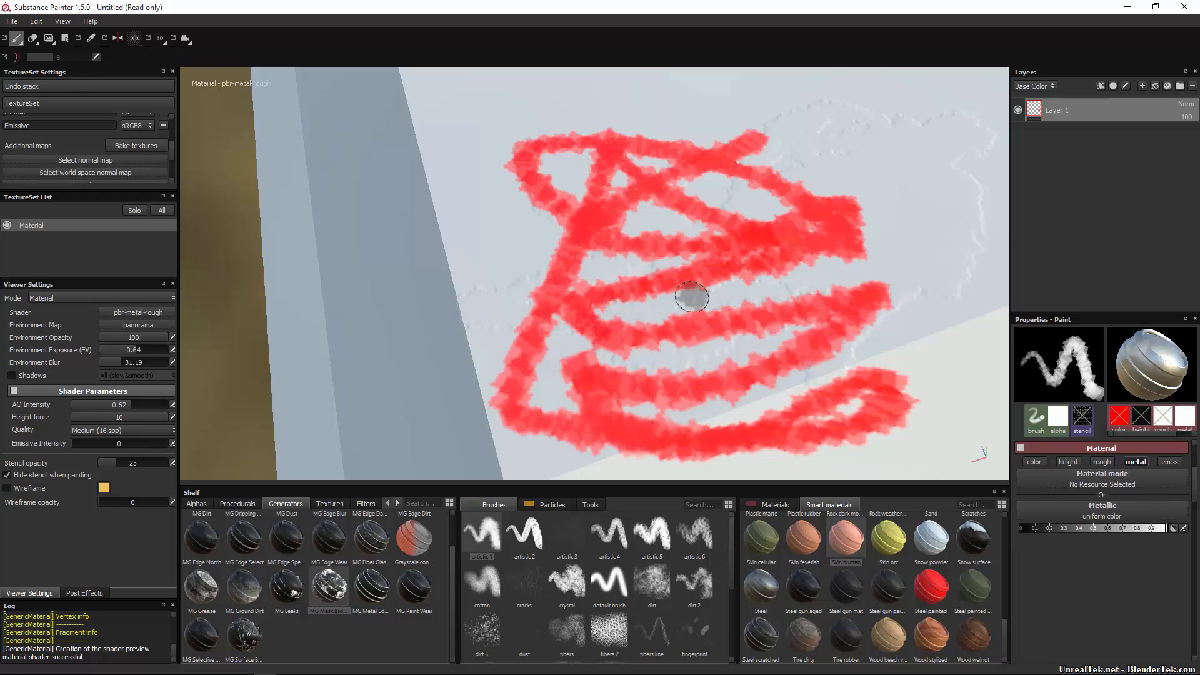
mouse_move(693, 297)
mouse_down()
mouse_move(635, 266)
mouse_move(625, 319)
mouse_move(447, 316)
mouse_up()
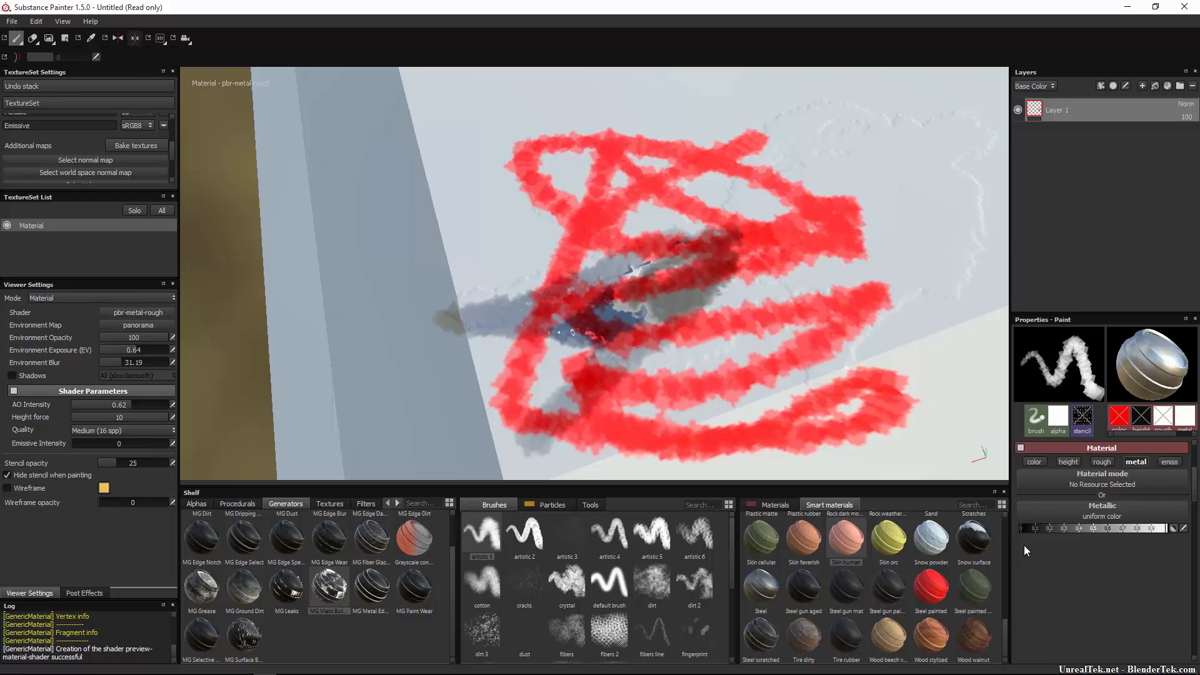
click(1135, 463)
click(1169, 462)
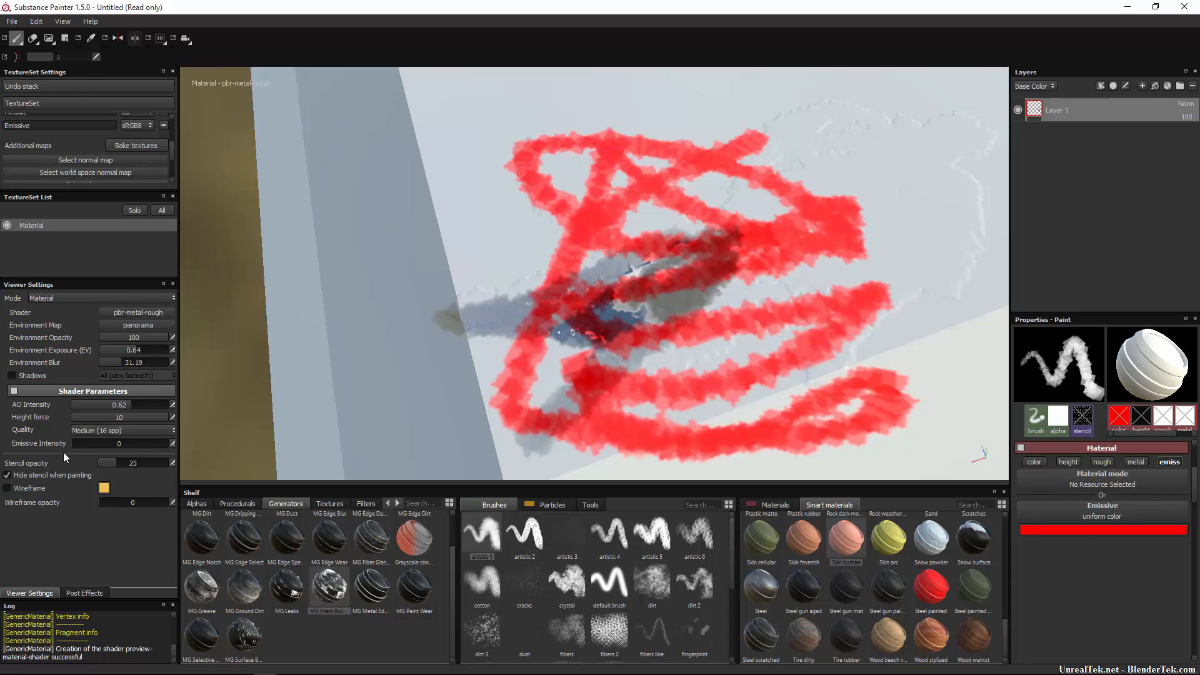
Re-enable colour, height, roughness and metal, paint a glowing red scribble, and raise AO Intensity to 1.
drag(74, 445, 156, 445)
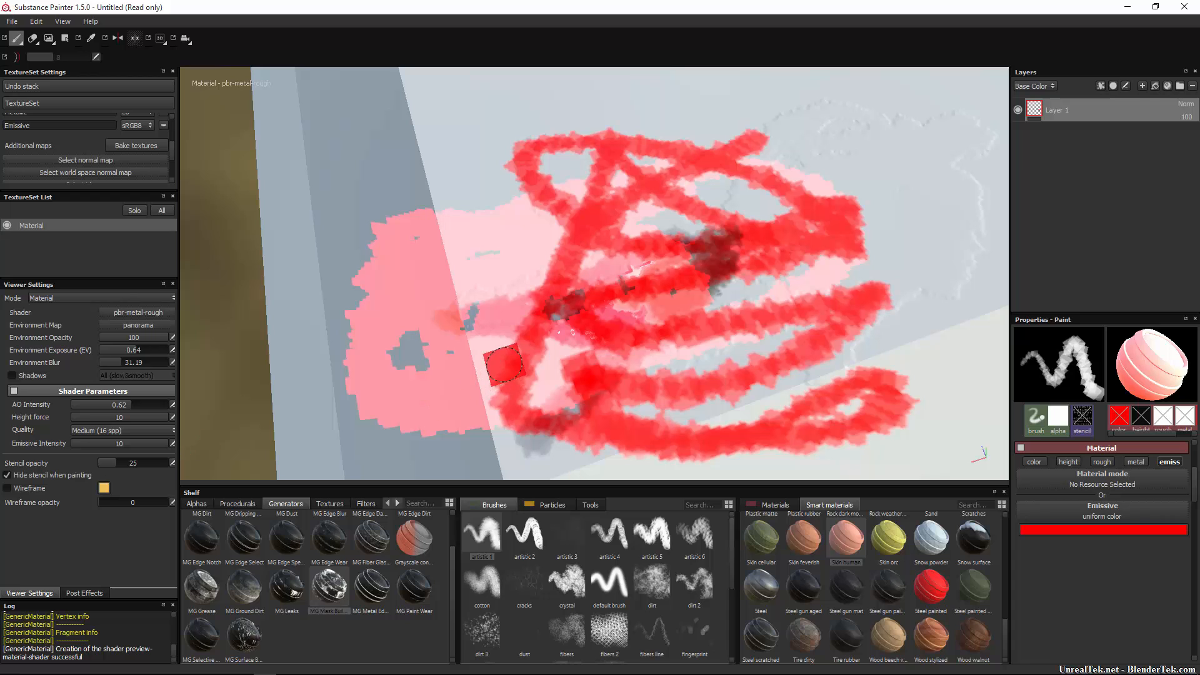
click(1035, 460)
click(1064, 462)
click(1095, 462)
click(1138, 463)
scroll(1140, 592, down, 3)
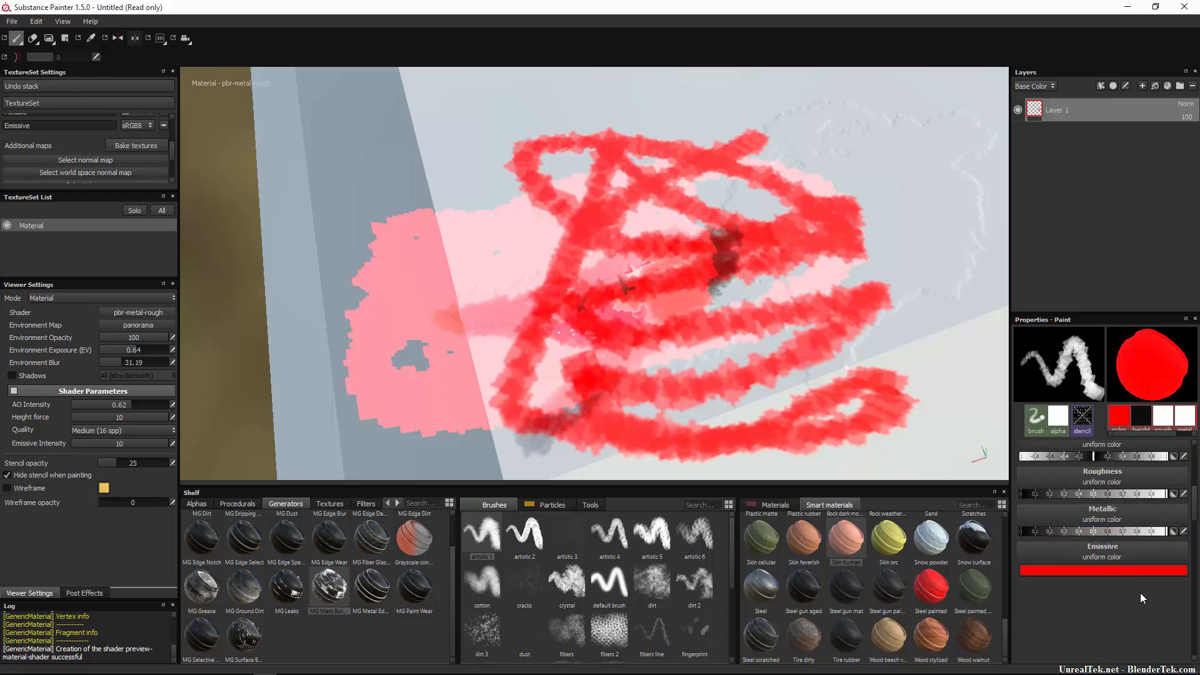
mouse_move(688, 275)
mouse_down()
mouse_move(531, 281)
mouse_move(402, 233)
mouse_move(406, 350)
mouse_move(838, 201)
mouse_move(600, 382)
mouse_move(675, 375)
mouse_up()
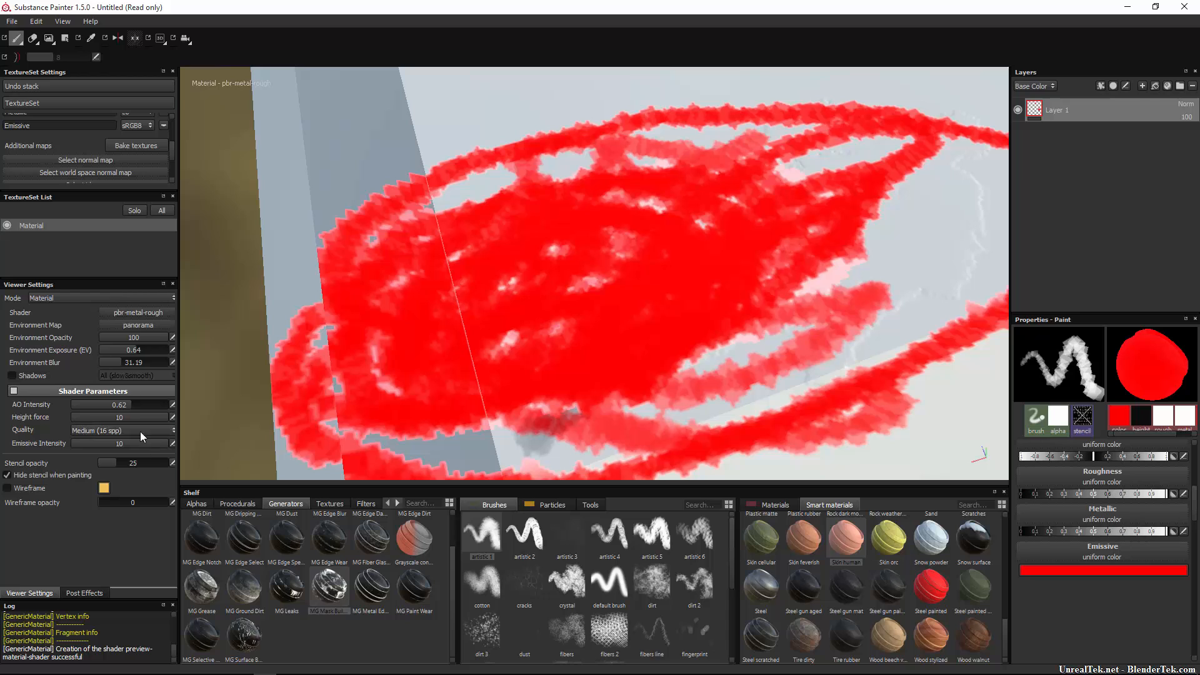
drag(136, 411, 200, 410)
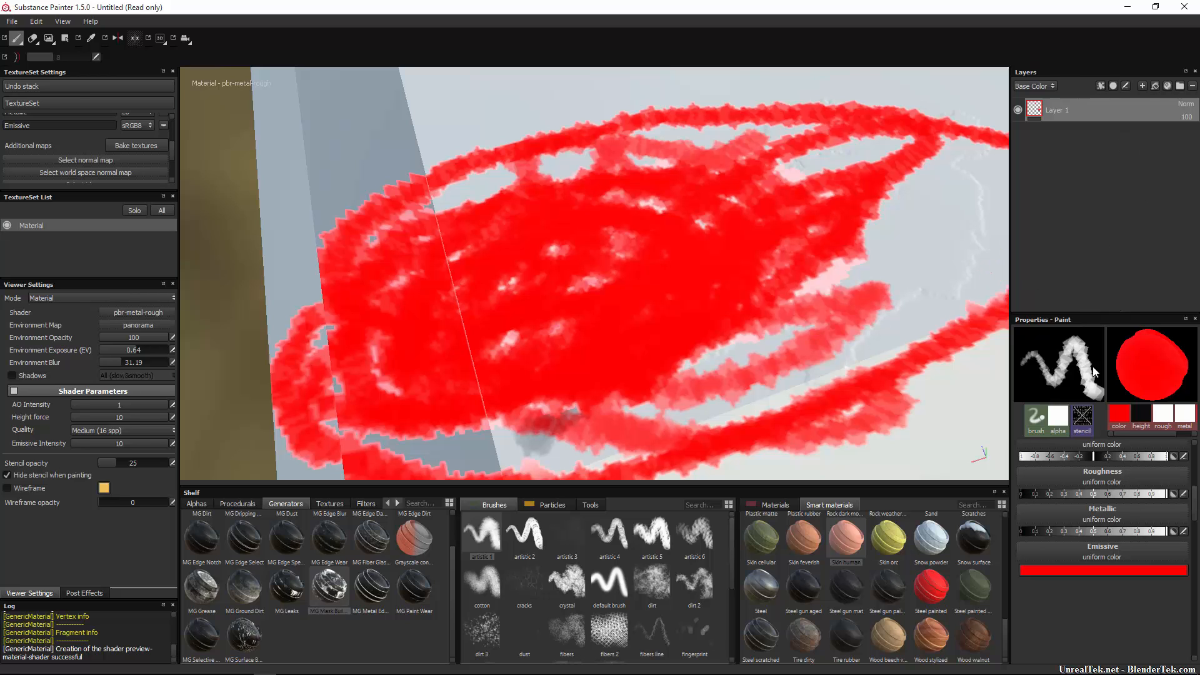
Undo the red strokes and the Emissive channel, then test and undo a zigzag.
key(ctrl+z)
key(ctrl+z)
key(ctrl+z)
key(ctrl+z)
key(ctrl+z)
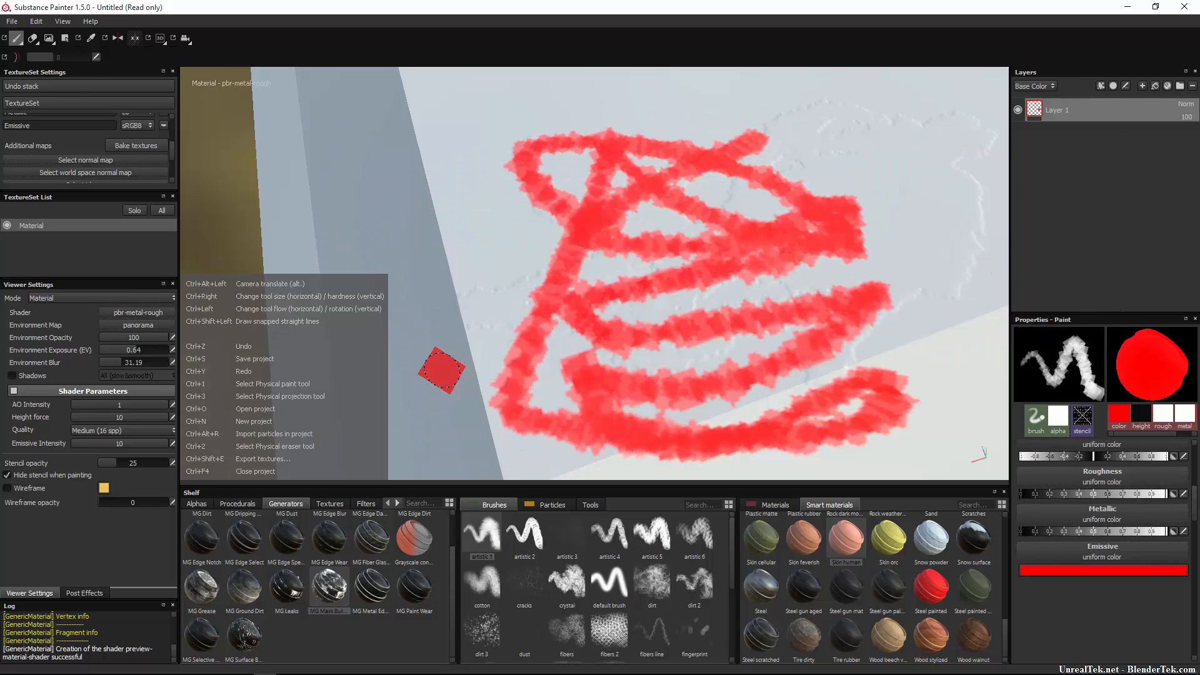
key(ctrl+z)
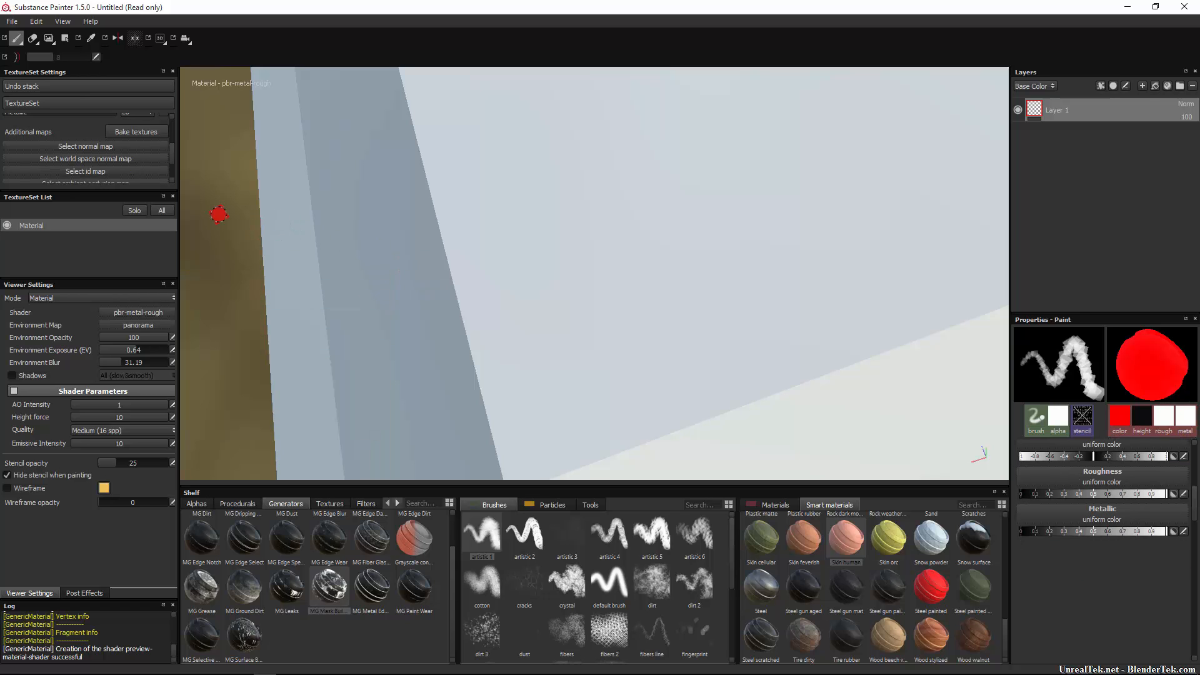
scroll(591, 327, down, 8)
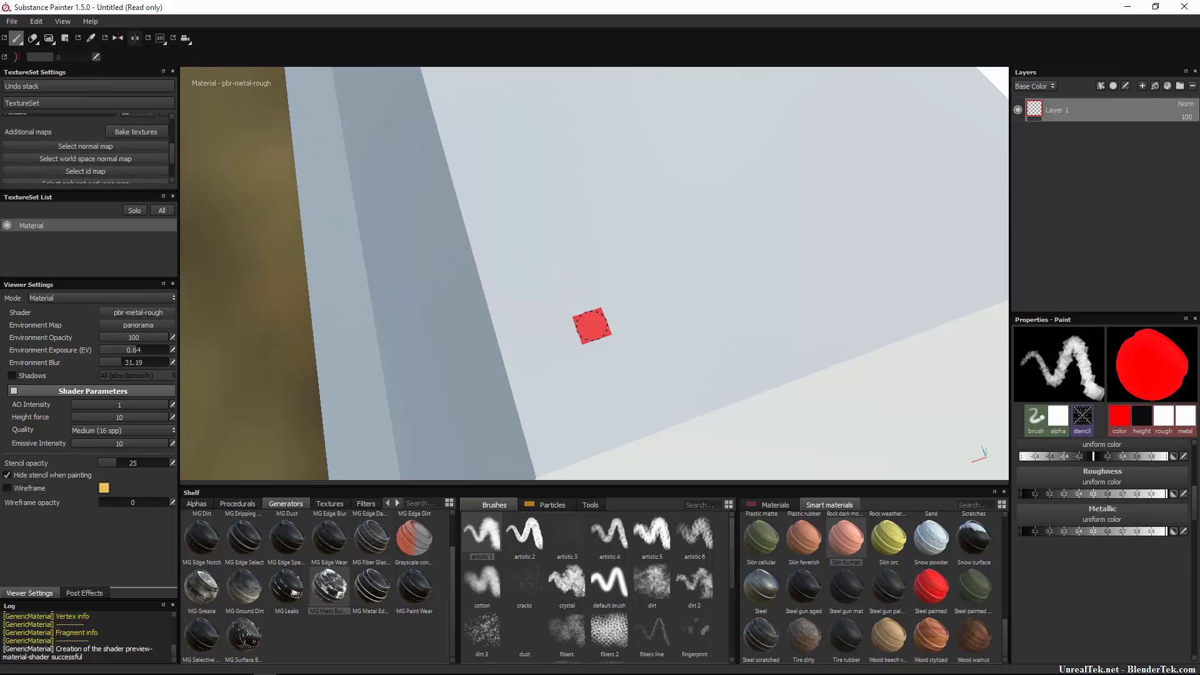
scroll(768, 246, up, 4)
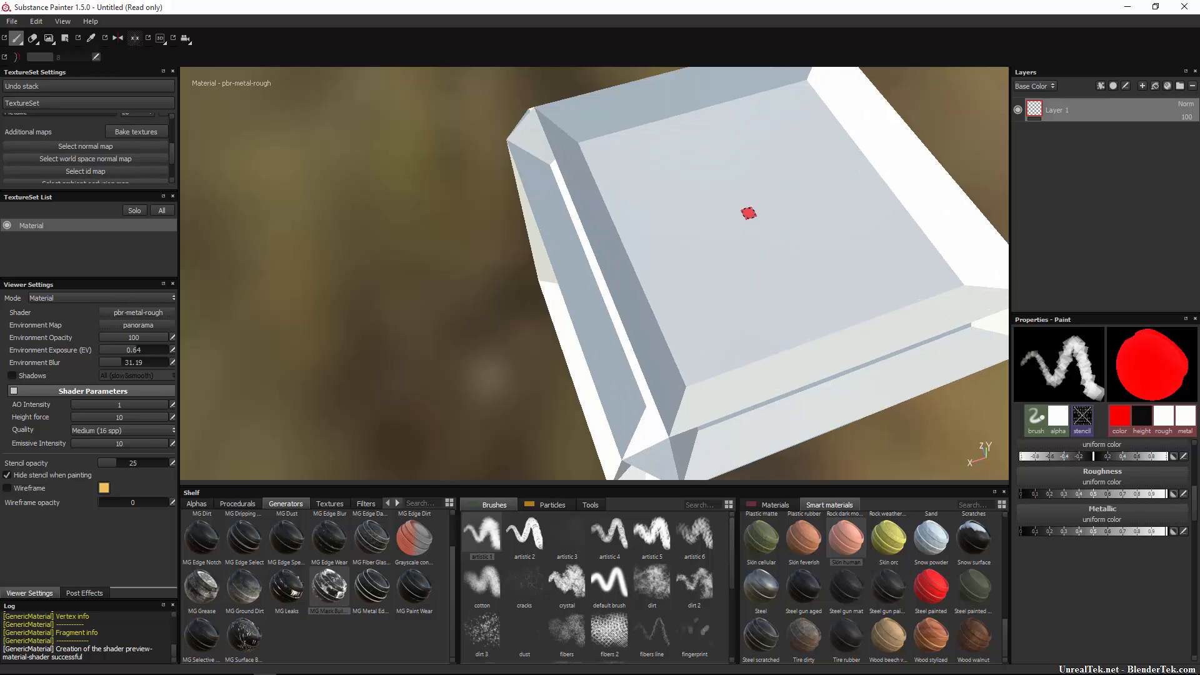
mouse_move(816, 145)
mouse_down()
mouse_move(806, 275)
mouse_move(790, 316)
mouse_move(910, 270)
mouse_move(790, 287)
mouse_up()
key(ctrl+z)
Switch to the Physical paint tool and test particle trails across the cube, then undo them.
click(16, 41)
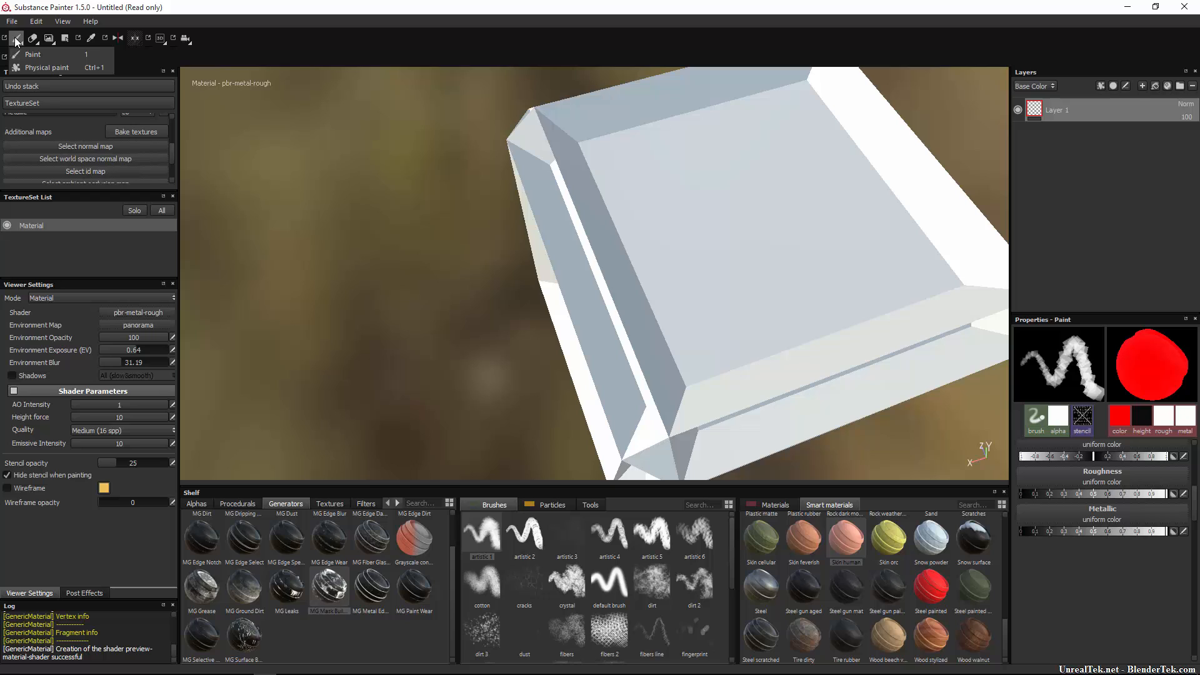
click(92, 57)
mouse_move(792, 170)
mouse_down()
mouse_move(729, 357)
mouse_move(726, 406)
mouse_up()
key(ctrl+z)
click(16, 38)
click(37, 67)
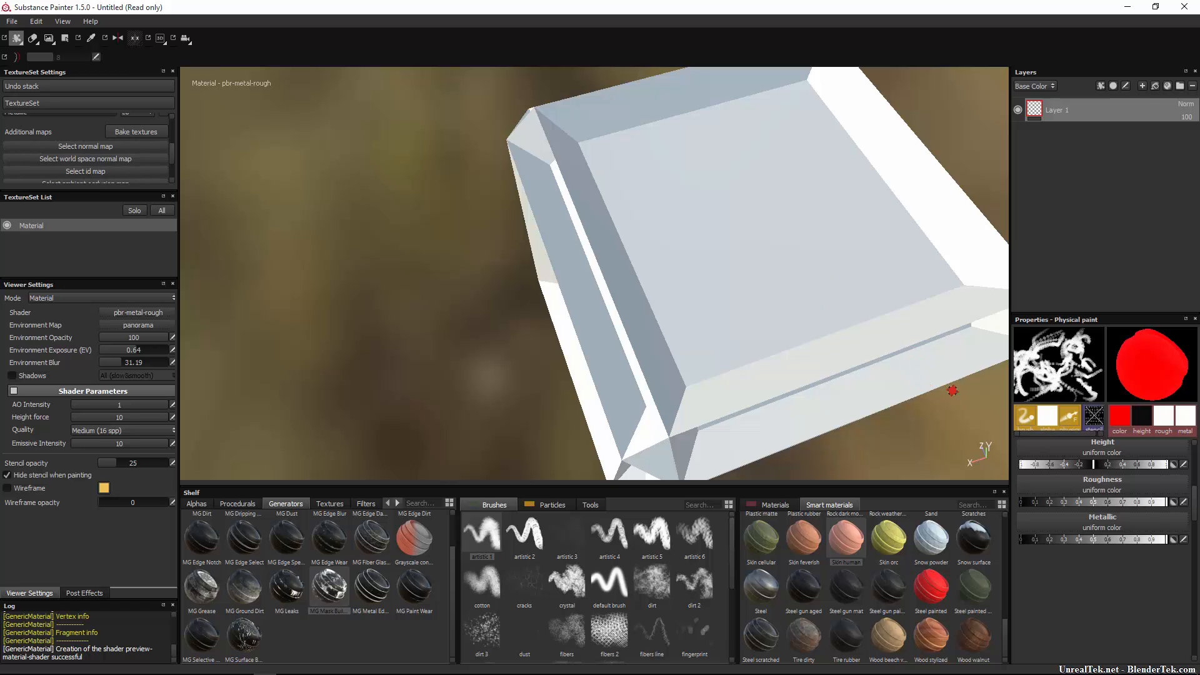
mouse_move(725, 154)
mouse_down()
mouse_move(838, 260)
mouse_move(774, 404)
mouse_move(792, 445)
mouse_up()
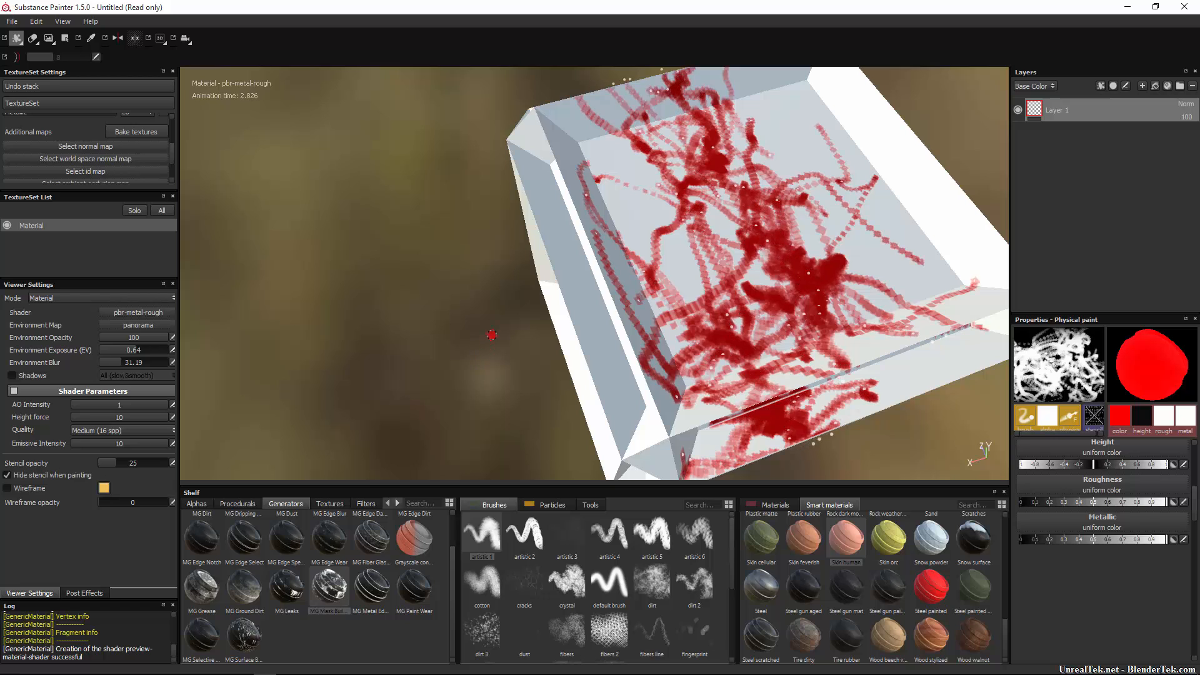
key(ctrl+z)
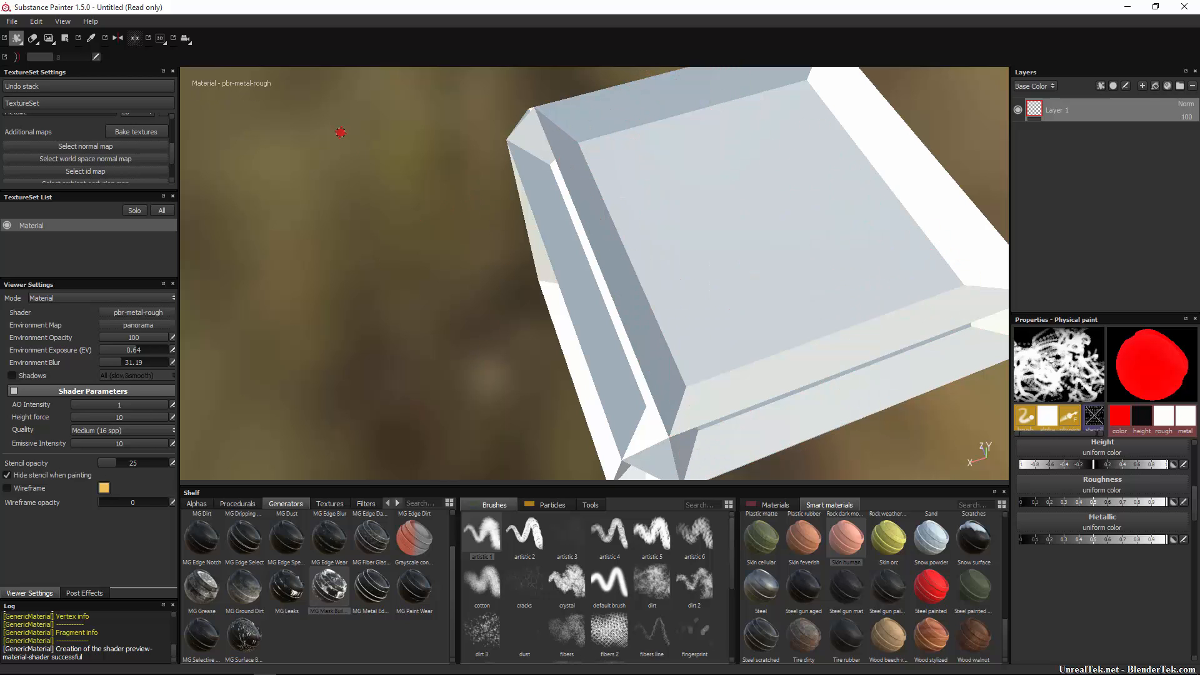
Return to regular Paint and paint a red stroke across the top face.
click(20, 42)
click(27, 54)
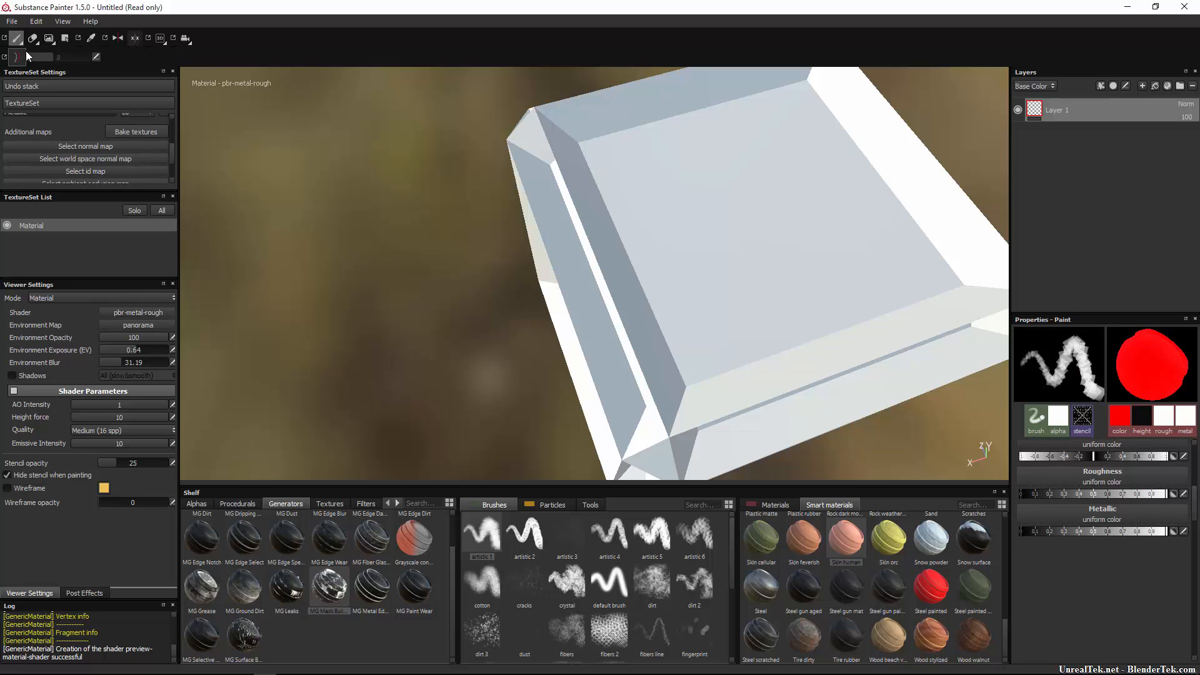
mouse_move(674, 263)
mouse_down()
mouse_move(762, 306)
mouse_move(687, 400)
mouse_up()
Eat holes through the red stroke with the Physical eraser's particles.
click(32, 38)
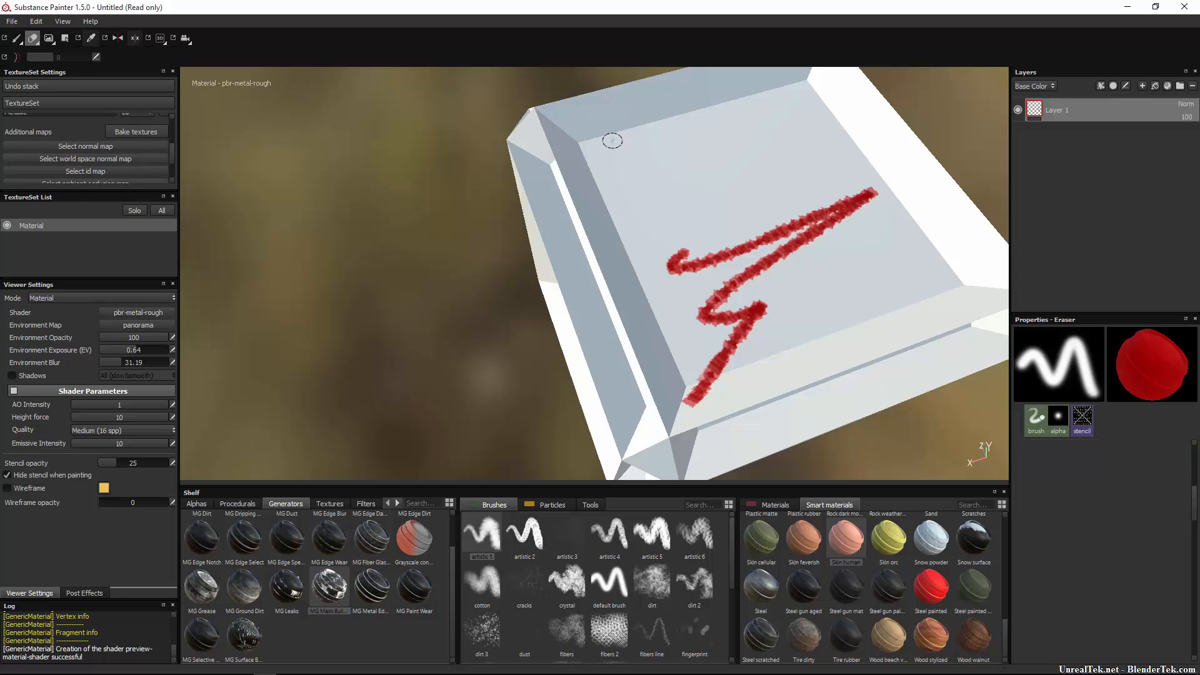
mouse_move(785, 187)
mouse_down()
mouse_move(838, 260)
mouse_move(737, 118)
mouse_up()
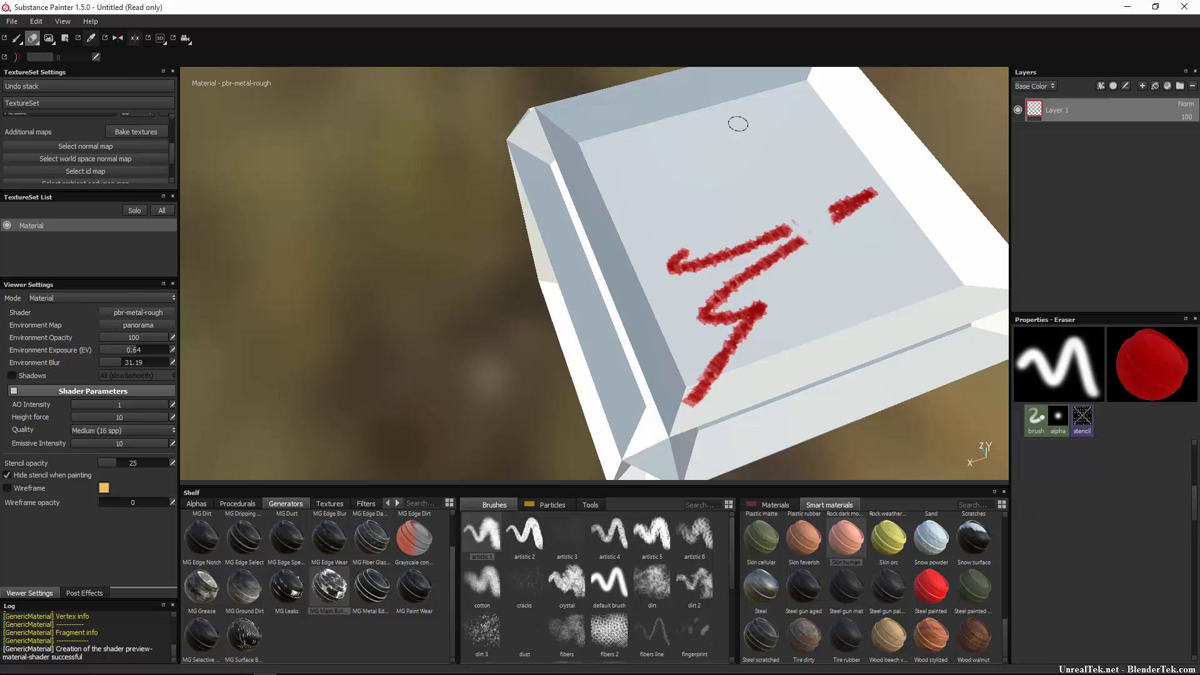
key(ctrl+z)
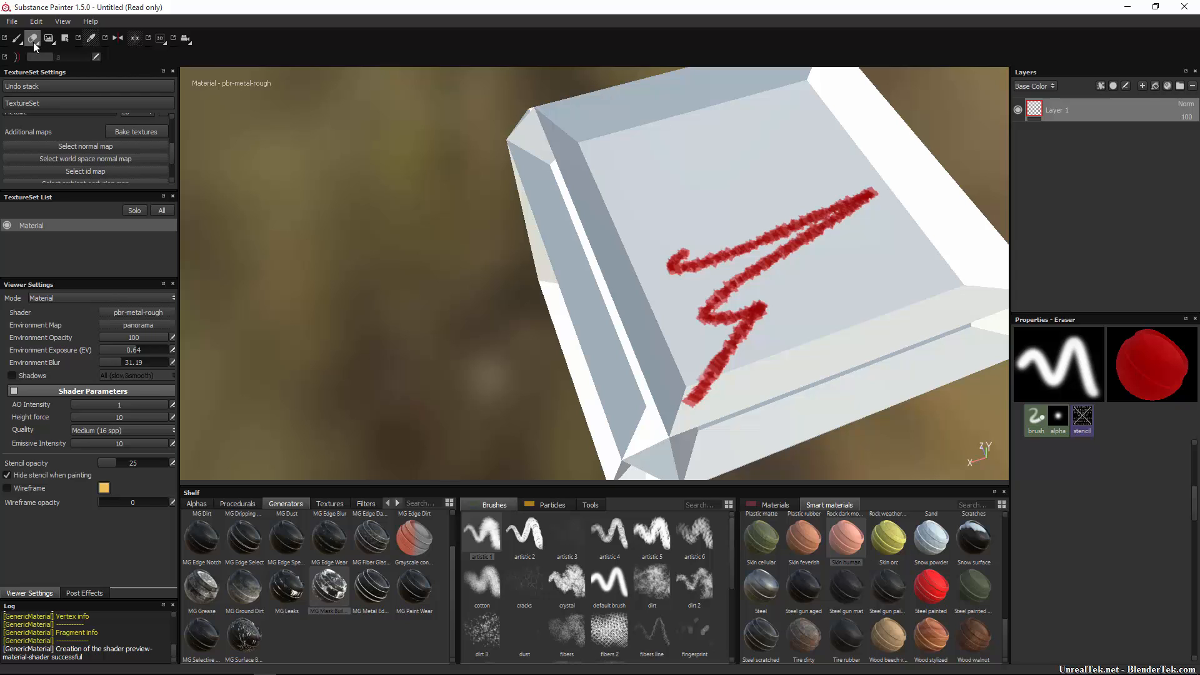
click(33, 43)
click(43, 65)
mouse_move(690, 256)
mouse_down()
mouse_move(817, 335)
mouse_move(694, 473)
mouse_move(626, 423)
mouse_up()
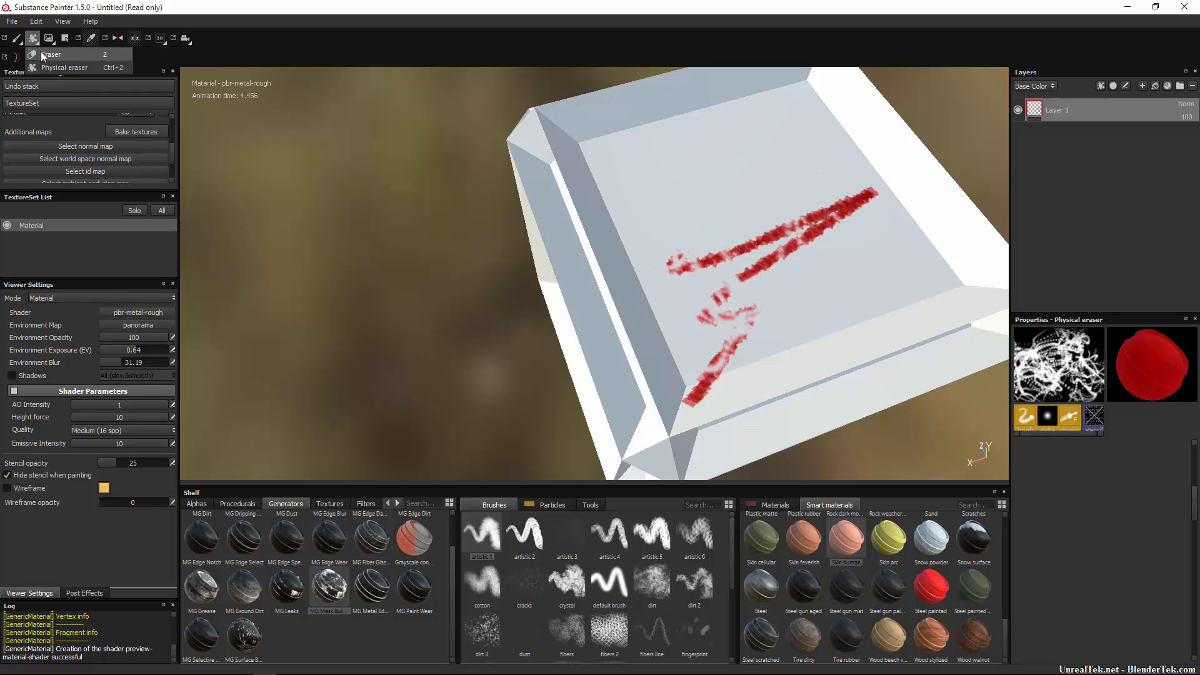
click(50, 38)
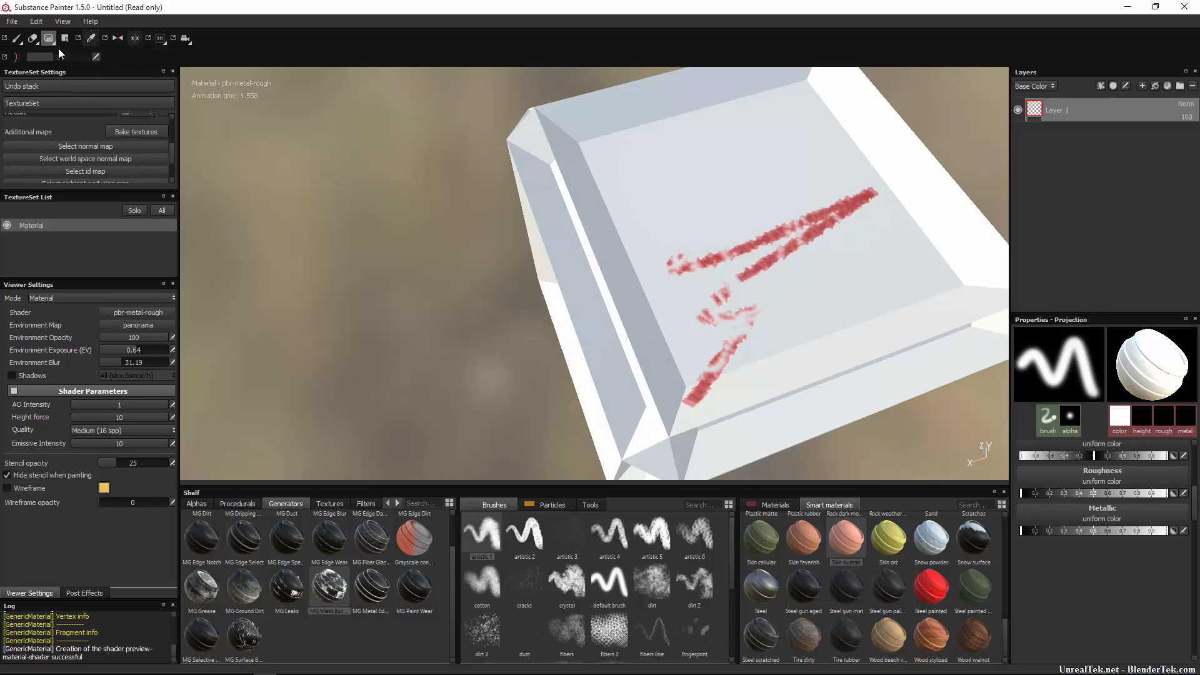
click(46, 39)
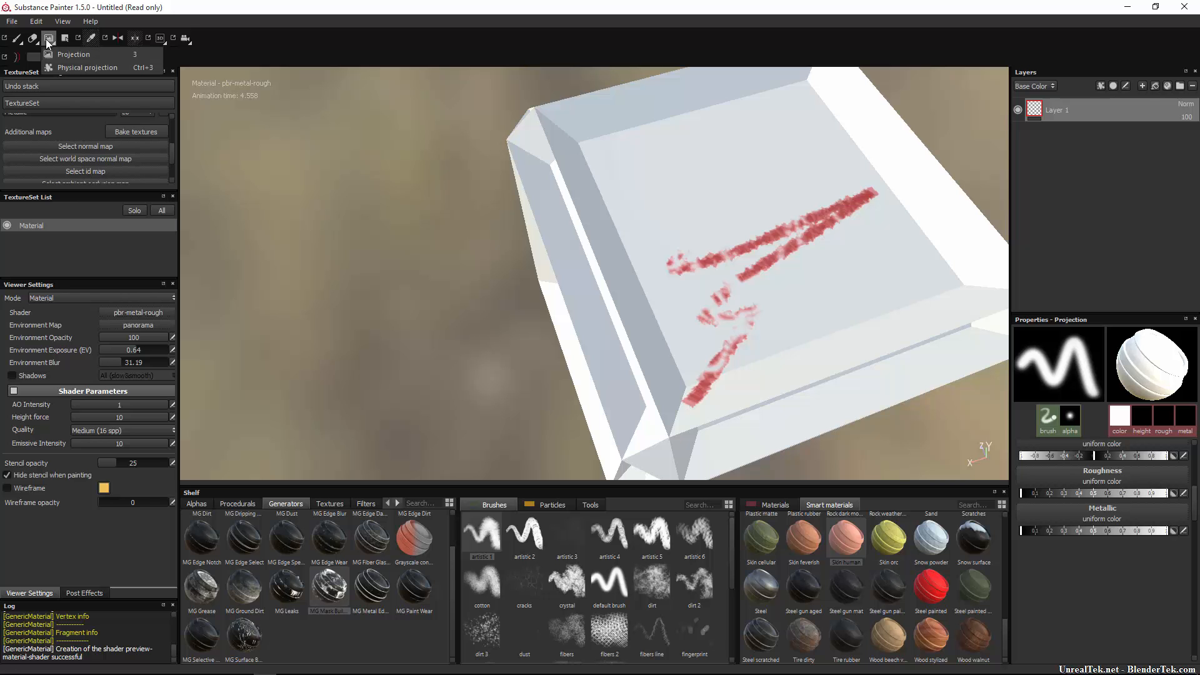
mouse_move(599, 259)
alt+mouse_down()
mouse_move(686, 244)
mouse_move(603, 335)
alt+mouse_up()
scroll(604, 335, down, 10)
mouse_move(760, 263)
alt+mouse_down()
mouse_move(334, 236)
mouse_move(3, 386)
mouse_move(927, 350)
mouse_move(849, 268)
mouse_move(497, 246)
mouse_move(539, 280)
alt+mouse_up()
scroll(524, 244, up, 8)
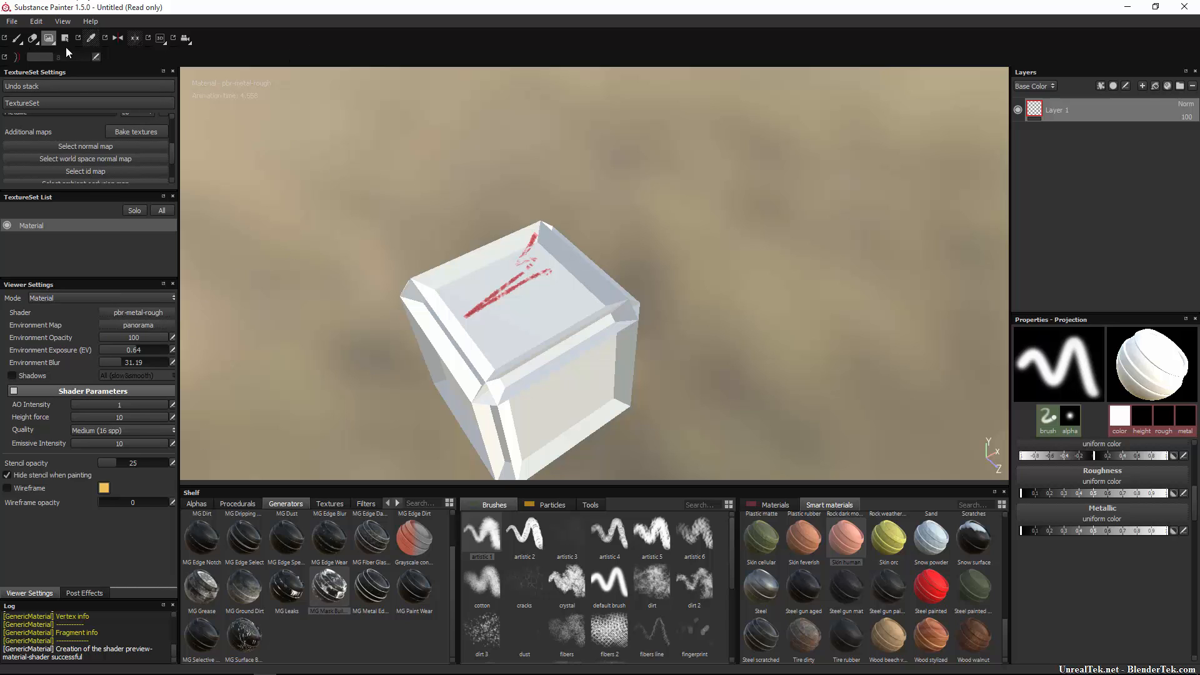
click(50, 38)
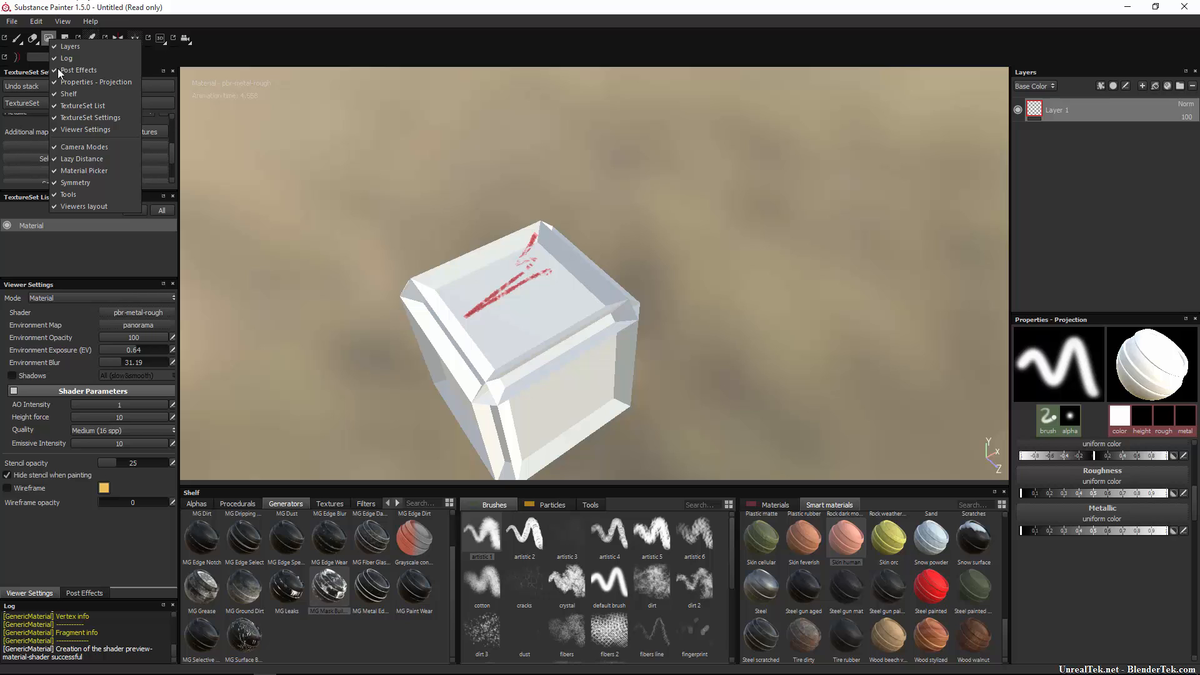
click(75, 60)
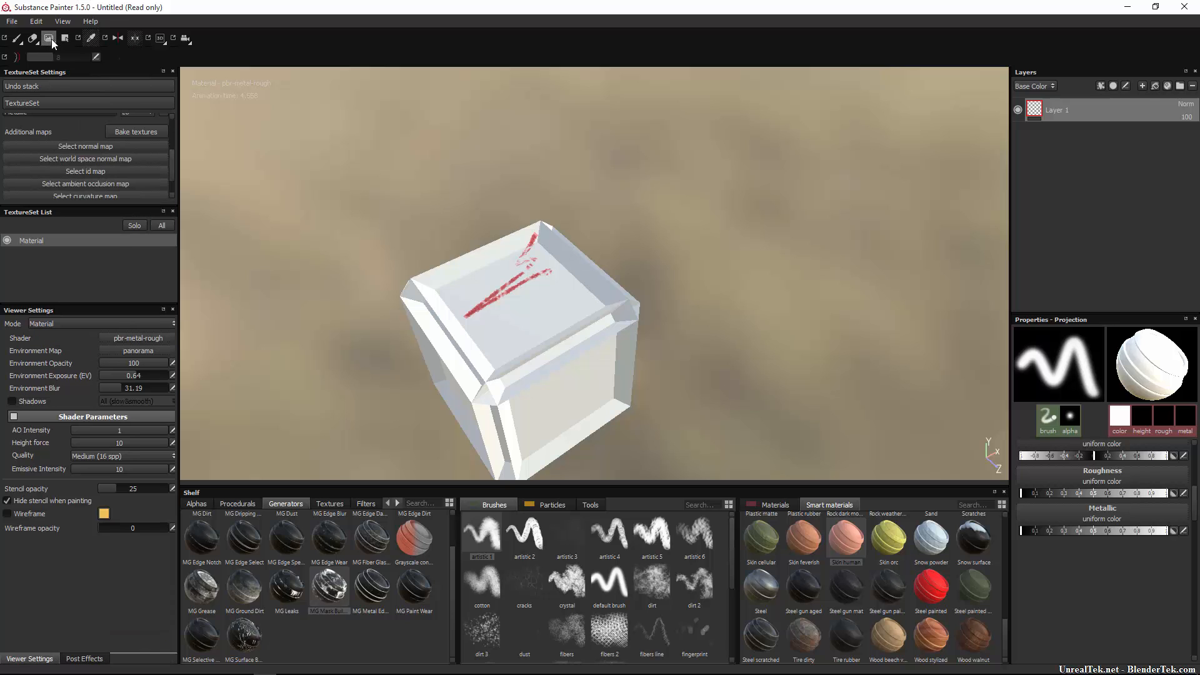
click(51, 39)
click(60, 55)
click(50, 43)
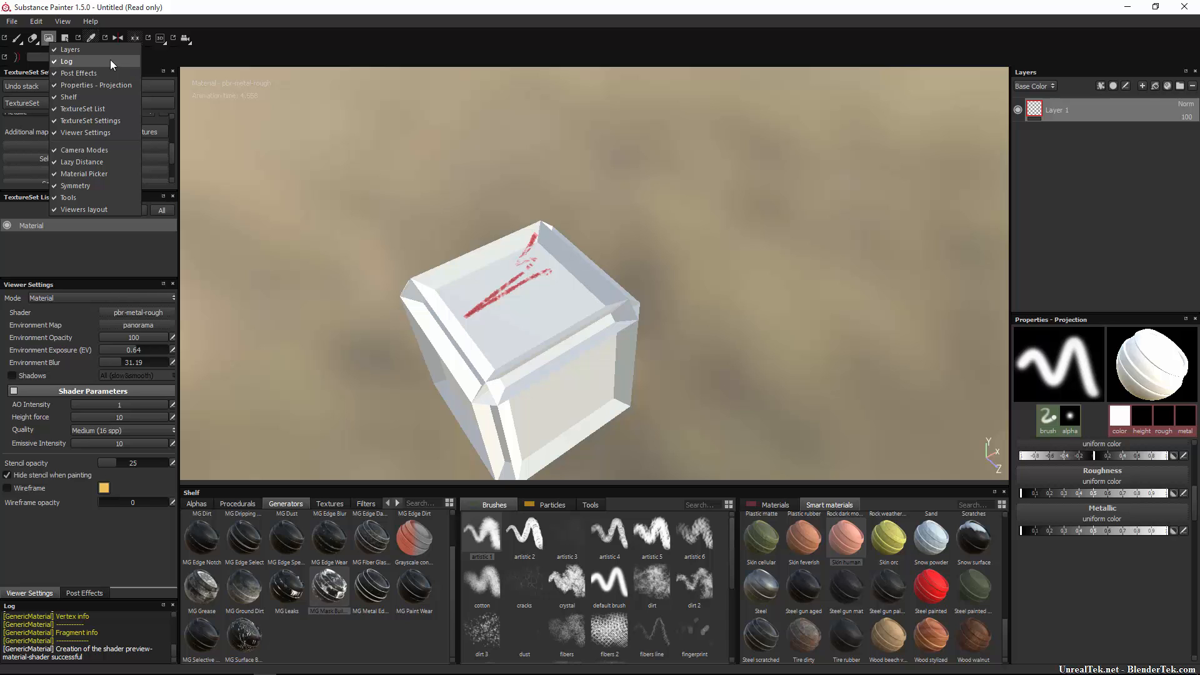
click(103, 48)
click(48, 39)
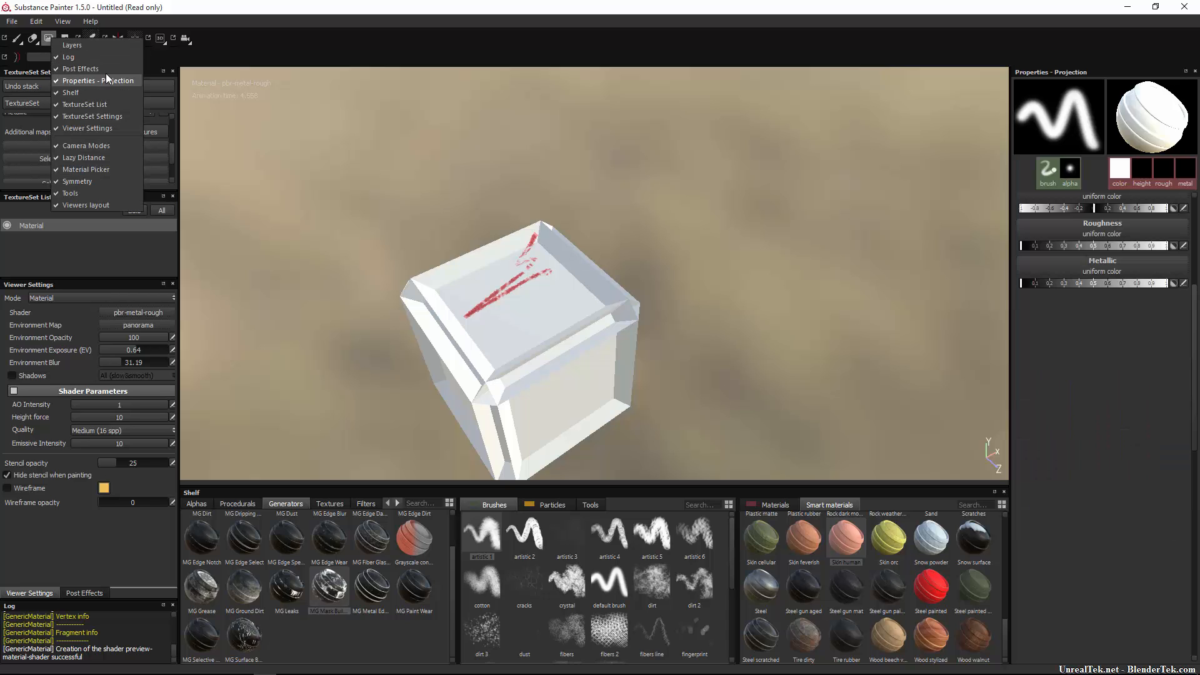
click(100, 45)
right_click(48, 41)
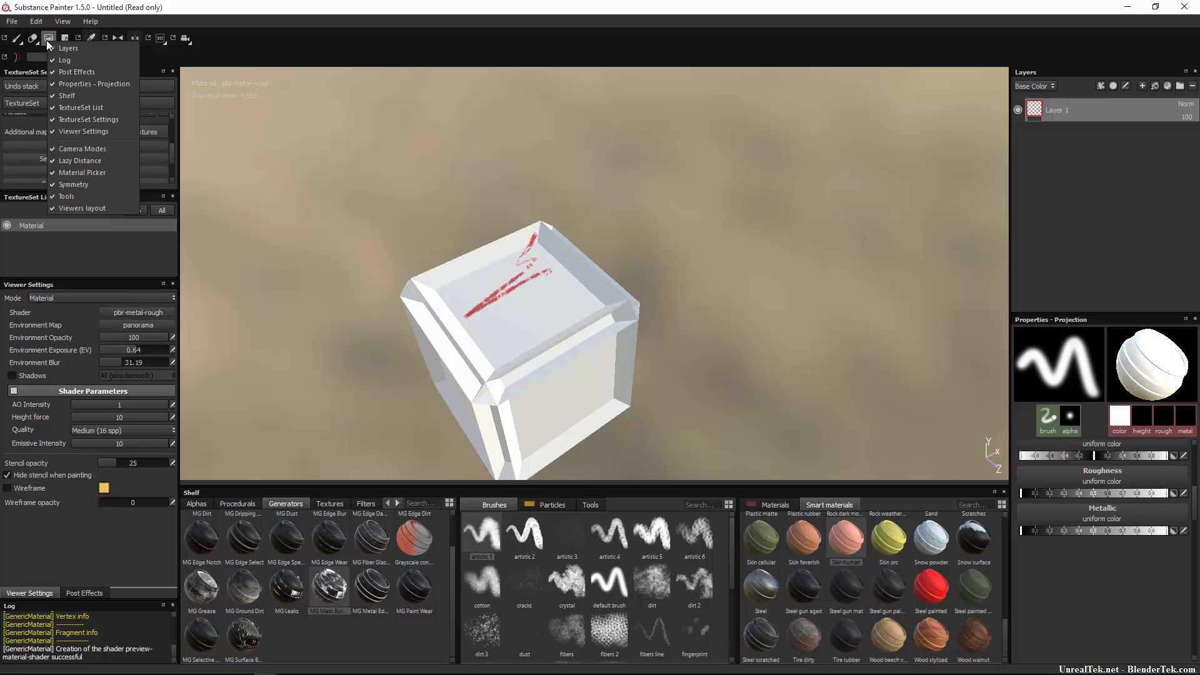
click(47, 42)
click(60, 68)
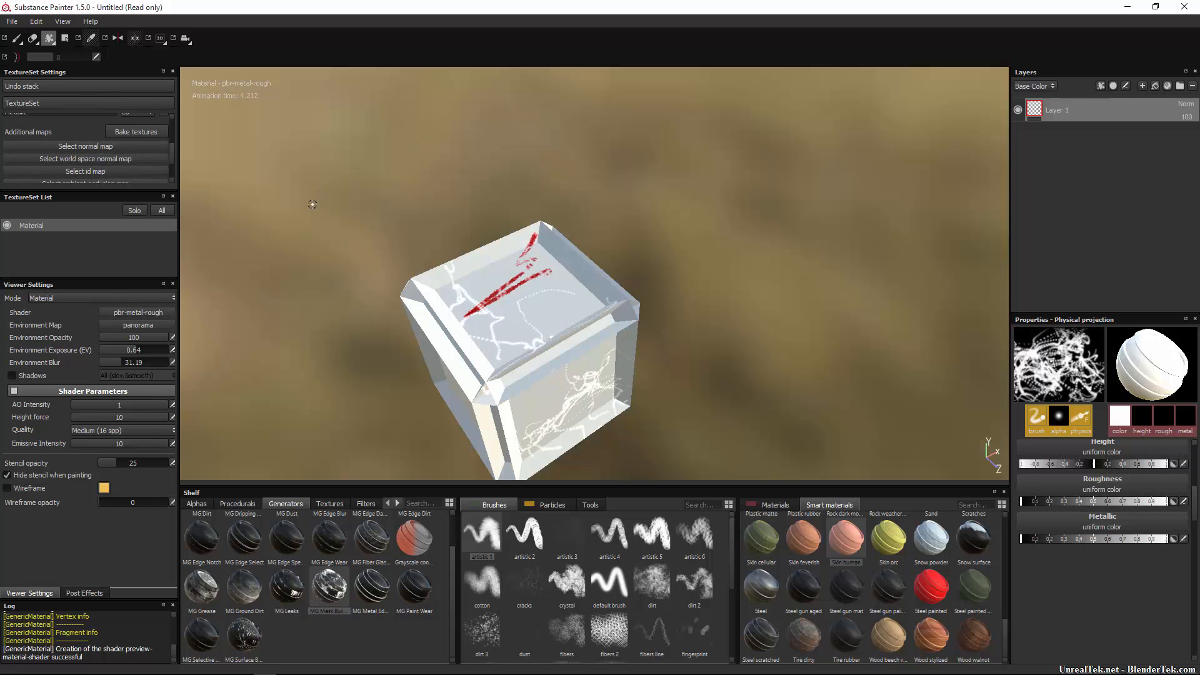
key(ctrl+z)
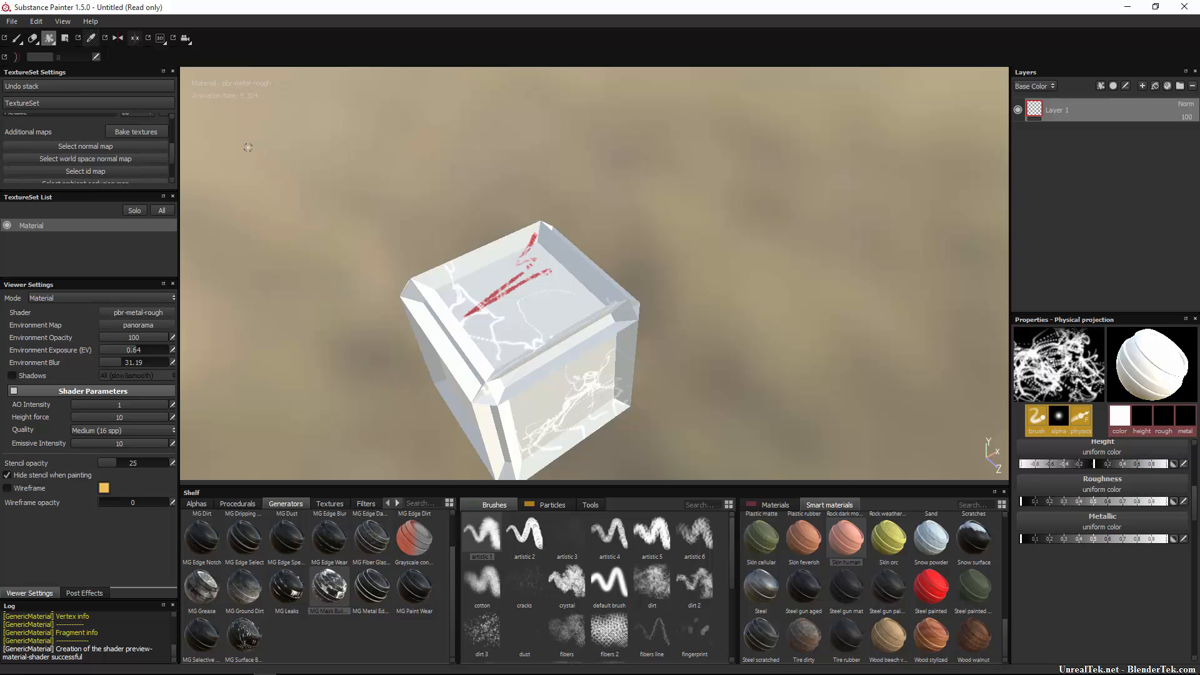
key(ctrl+z)
click(47, 43)
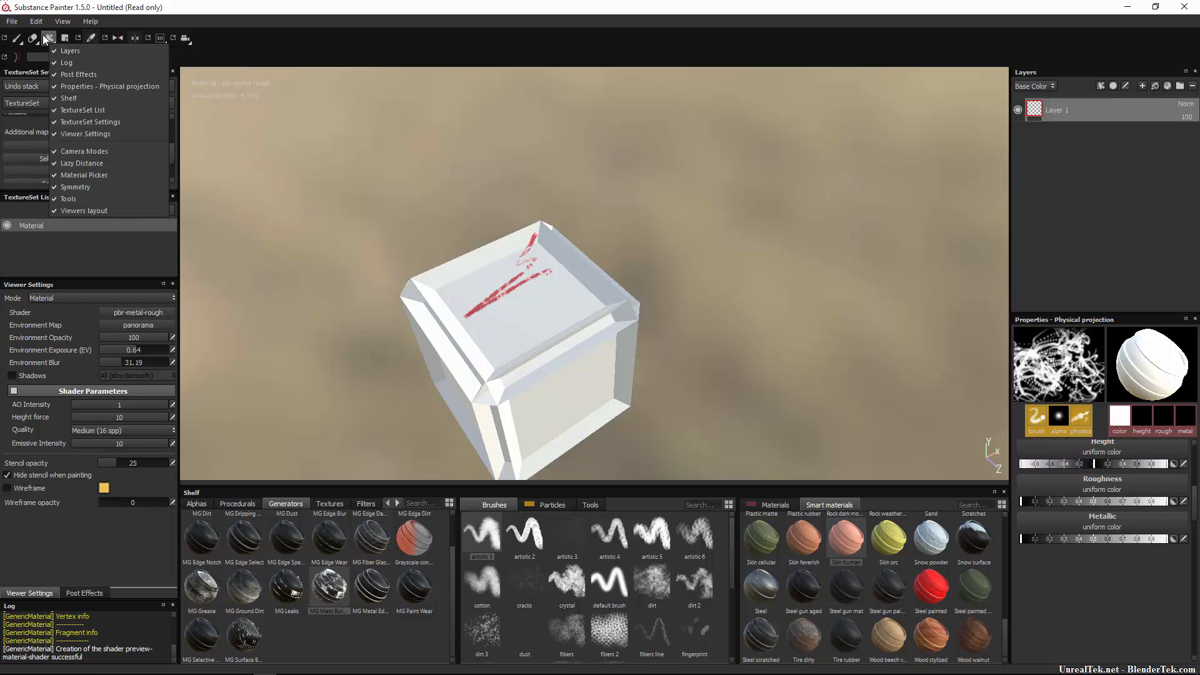
click(59, 51)
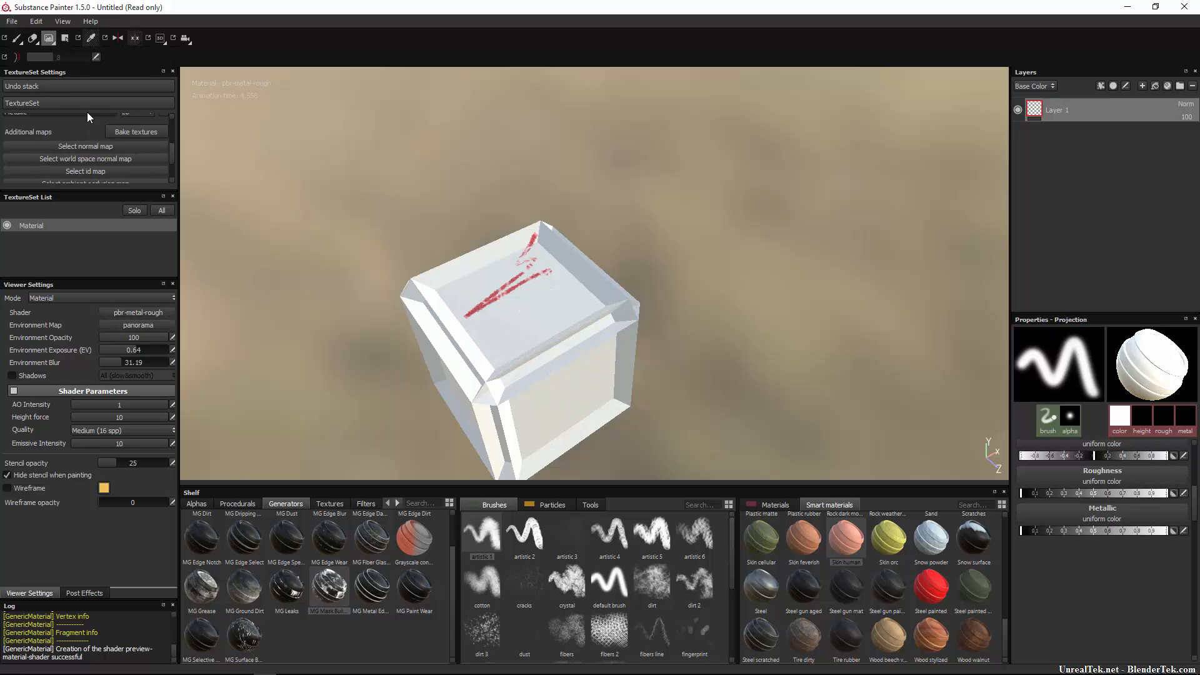
Fill the cube mesh with a white Geometry Decal and switch to the 3D/2D split view.
click(65, 39)
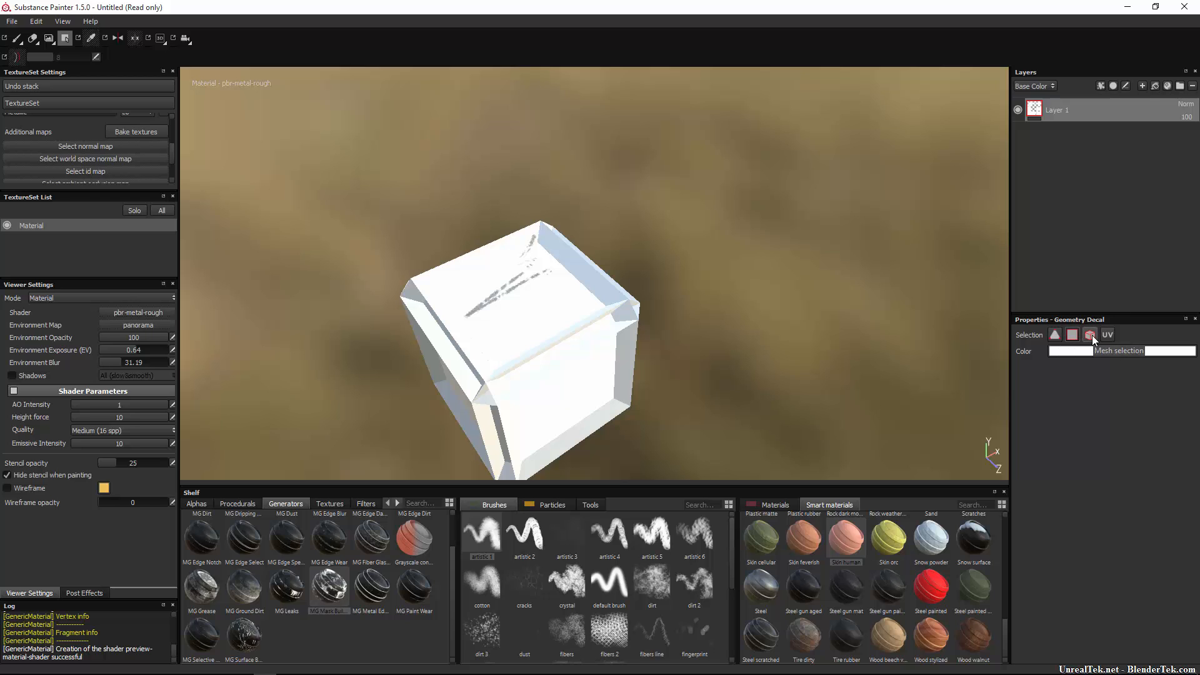
click(528, 347)
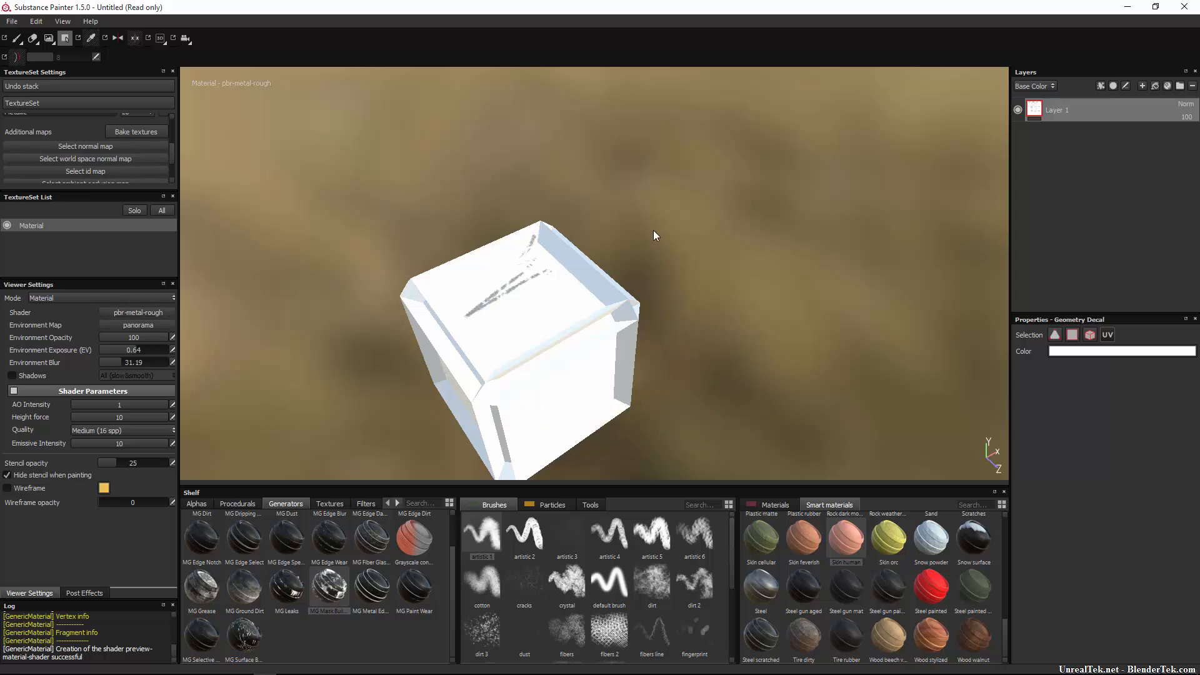
click(165, 43)
click(189, 69)
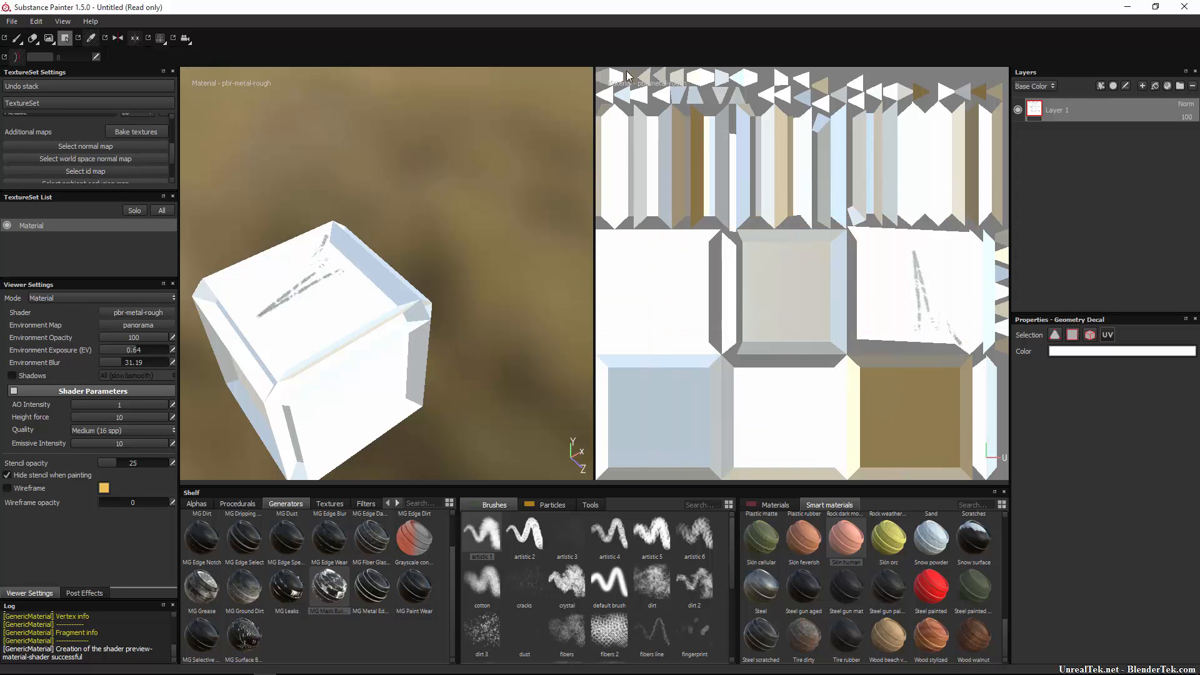
Set the polygon fill colour to pure red and fill most of the cube's polygons.
click(1068, 353)
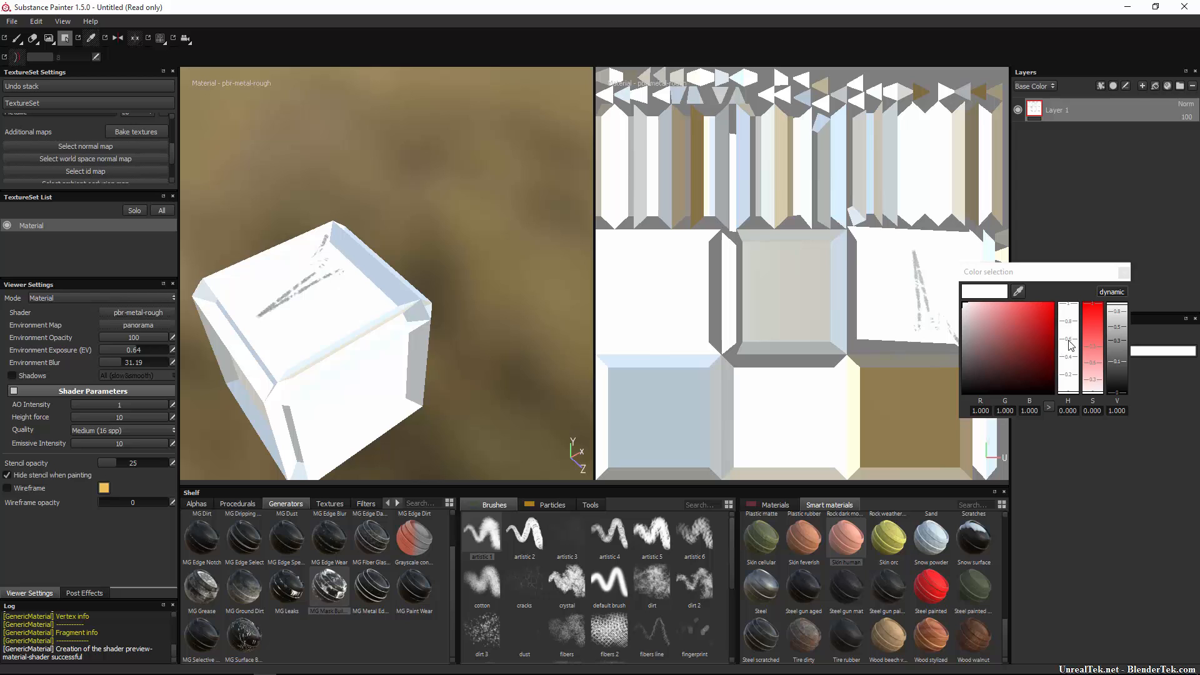
drag(1007, 346, 1057, 300)
drag(959, 118, 566, 494)
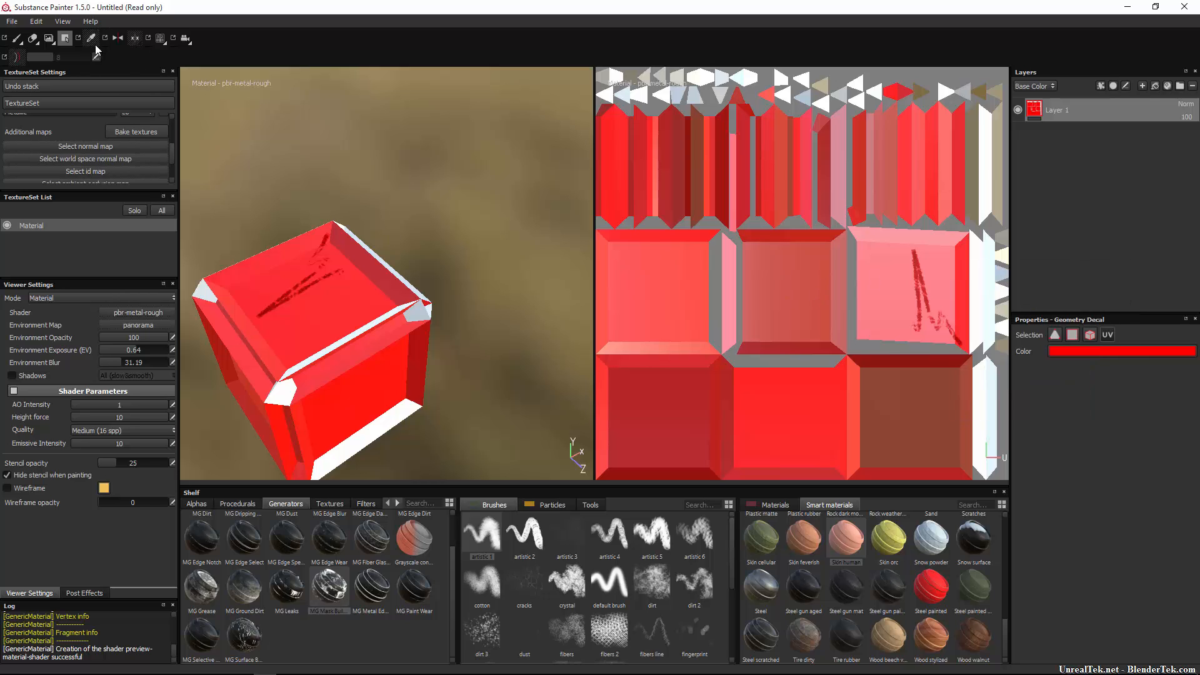
Try the brush and projection painting modes, then return to polygon fill.
click(17, 38)
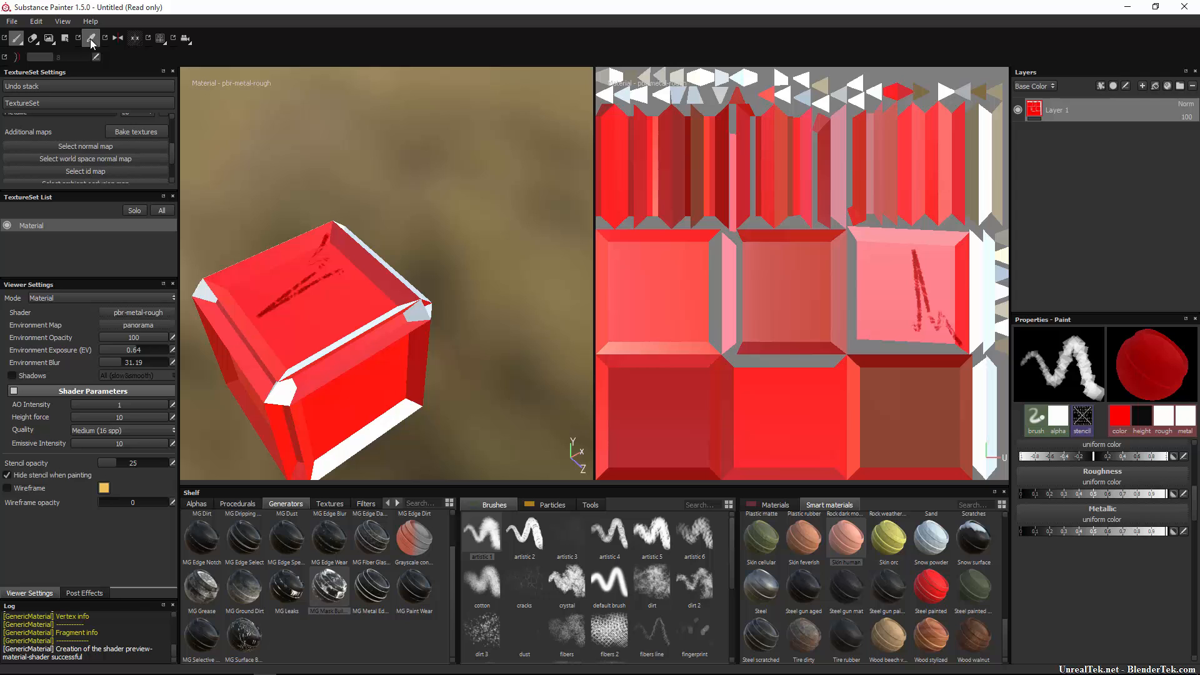
click(66, 41)
click(48, 43)
right_click(49, 43)
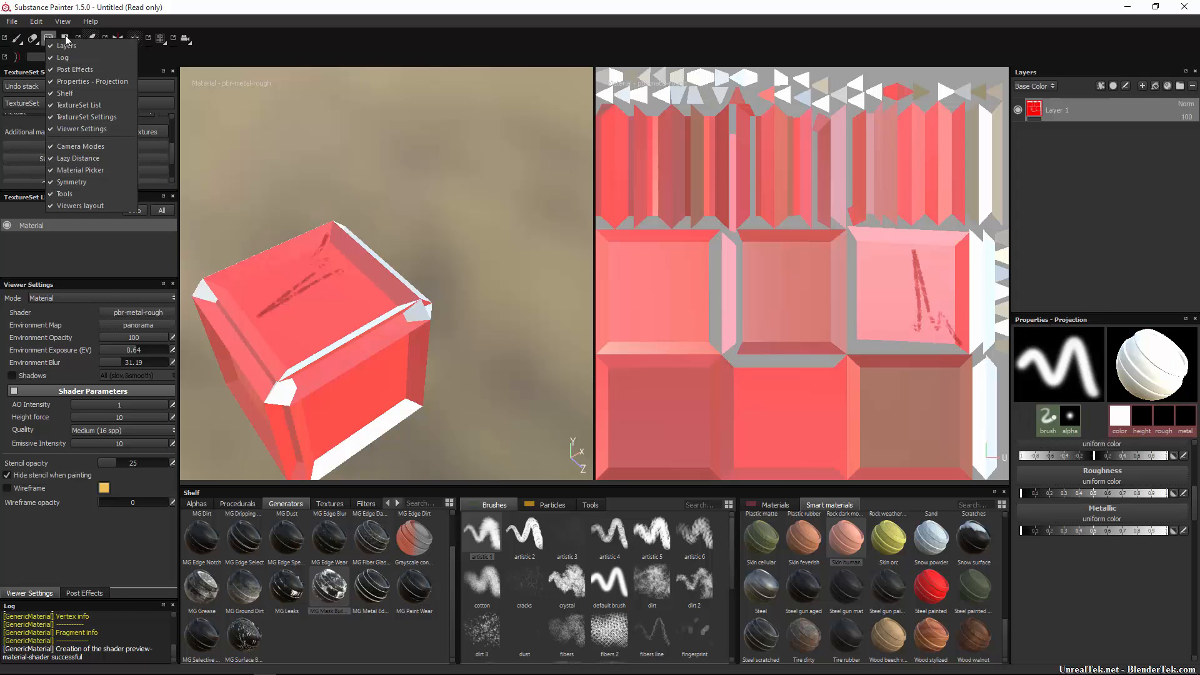
click(66, 40)
right_click(66, 40)
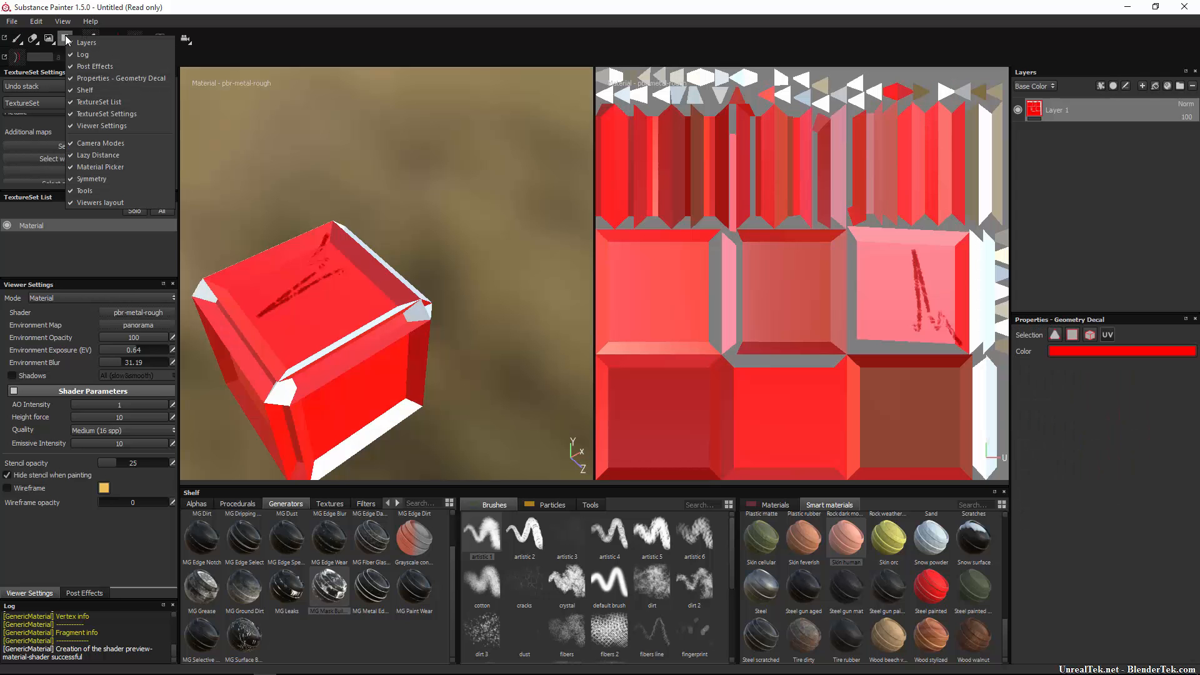
click(62, 45)
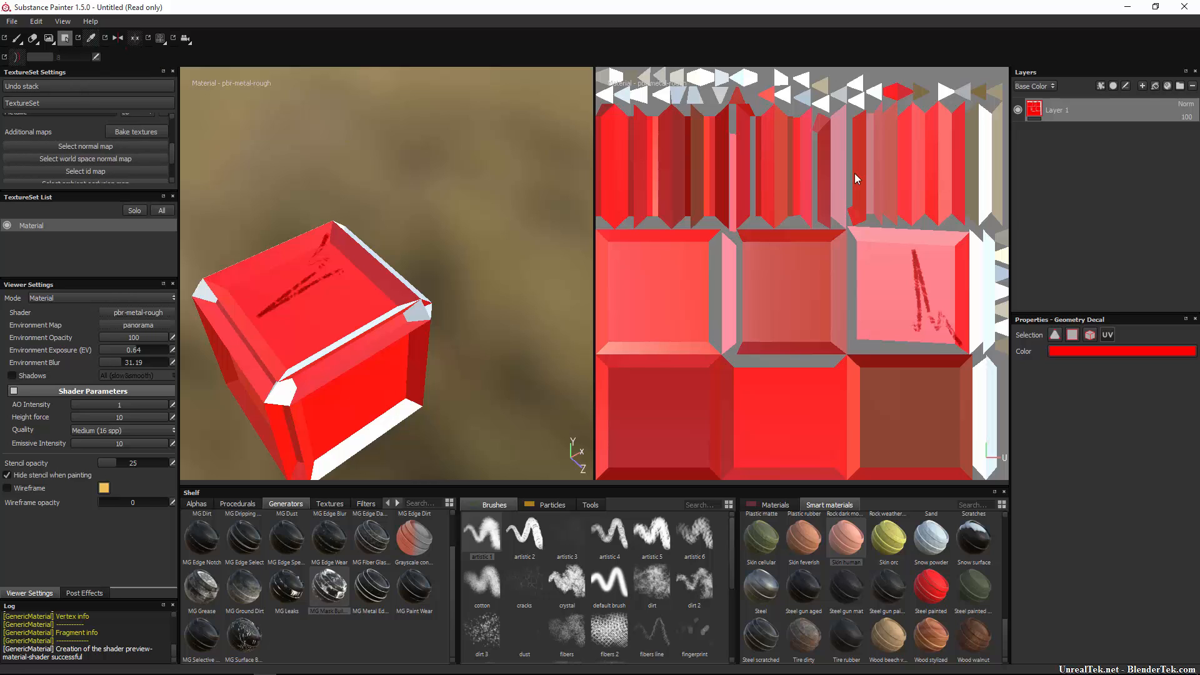
Switch polygon fill to triangle mode and fill the cube's bevel faces red.
click(1054, 336)
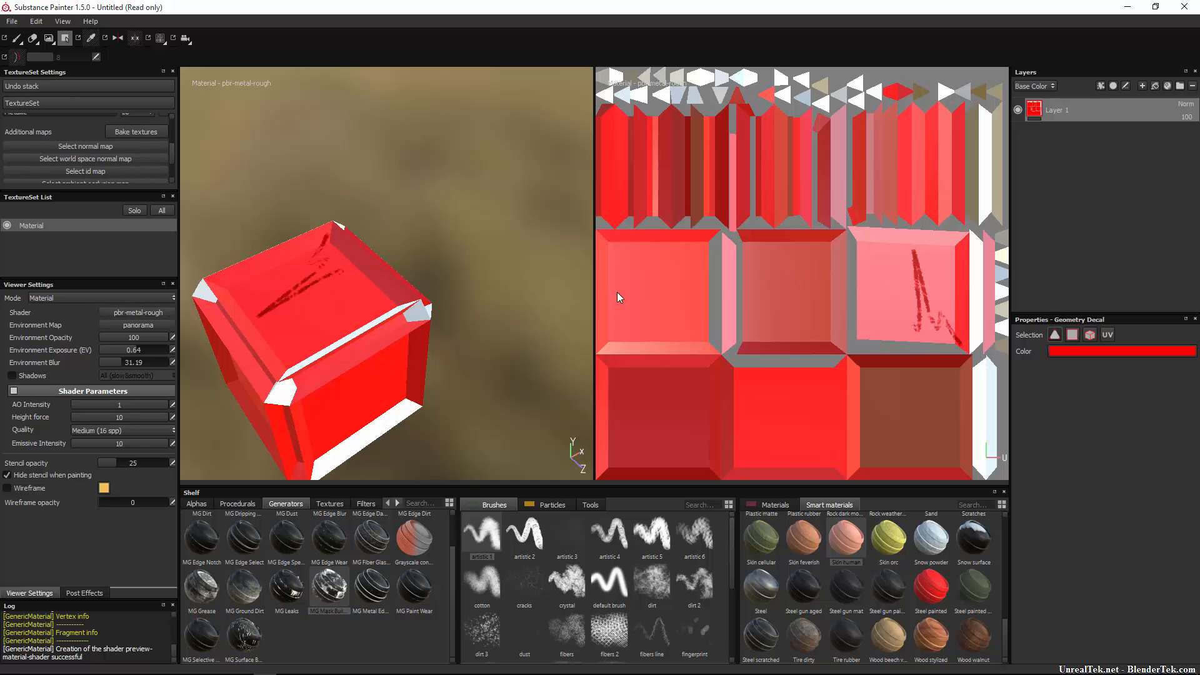
alt+drag(487, 331, 365, 313)
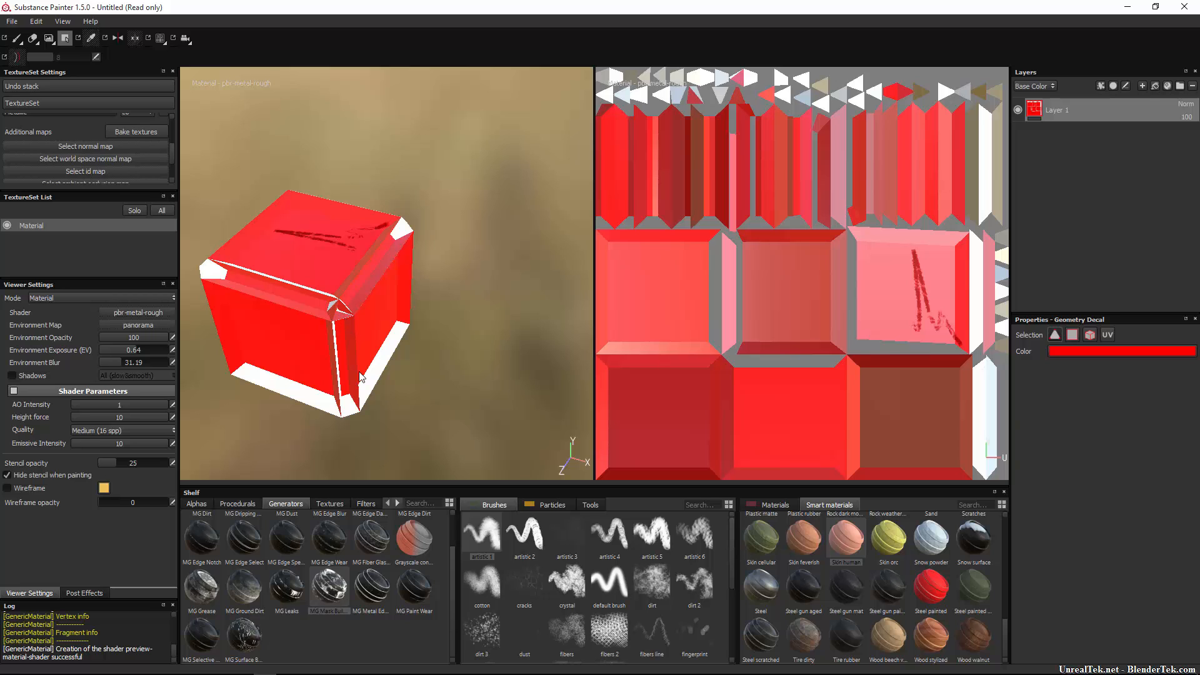
drag(452, 331, 233, 465)
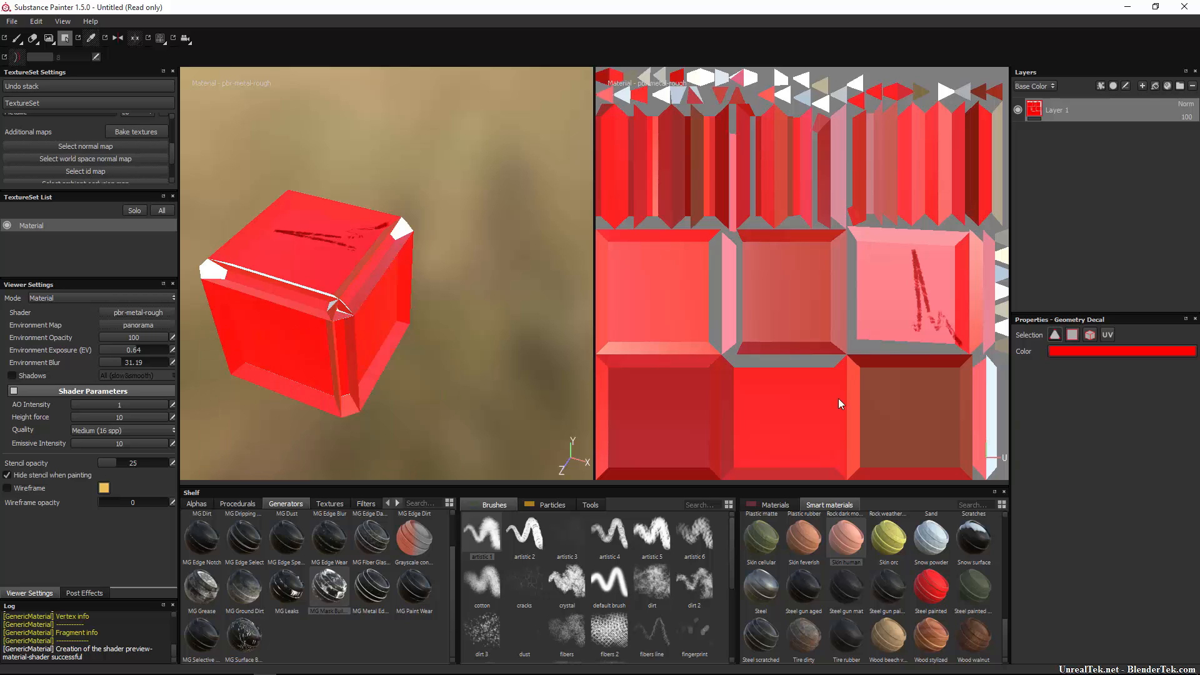
Change the fill colour to white, then to a dark red.
click(1100, 352)
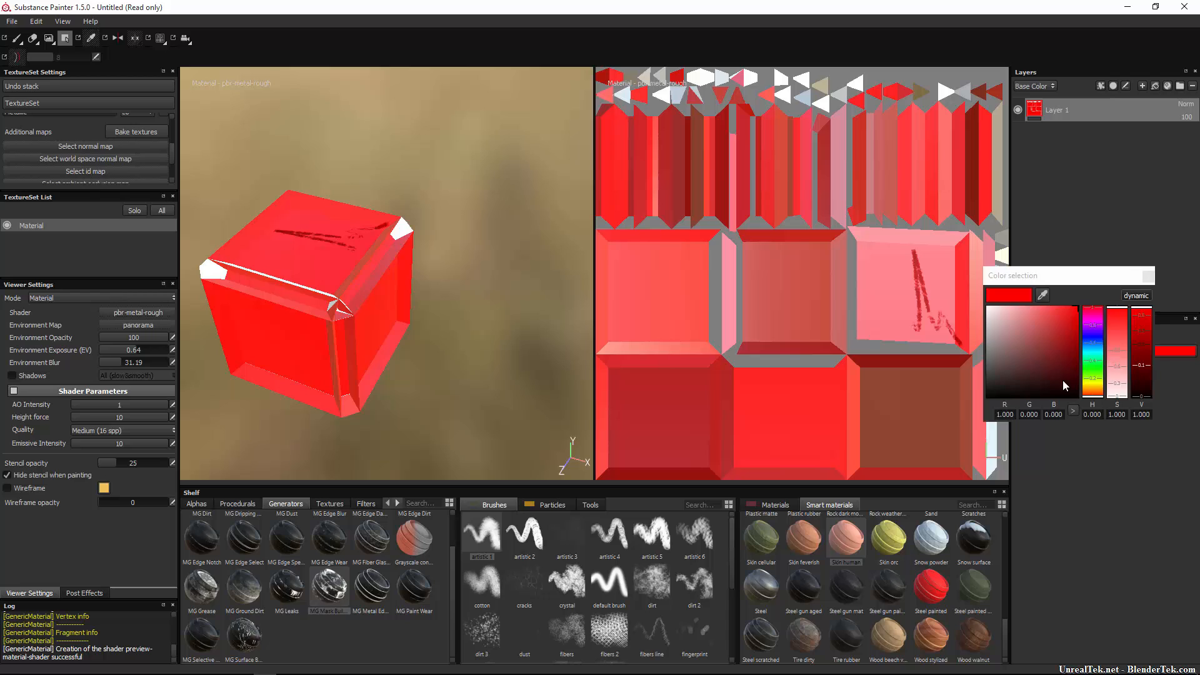
drag(1013, 347, 987, 305)
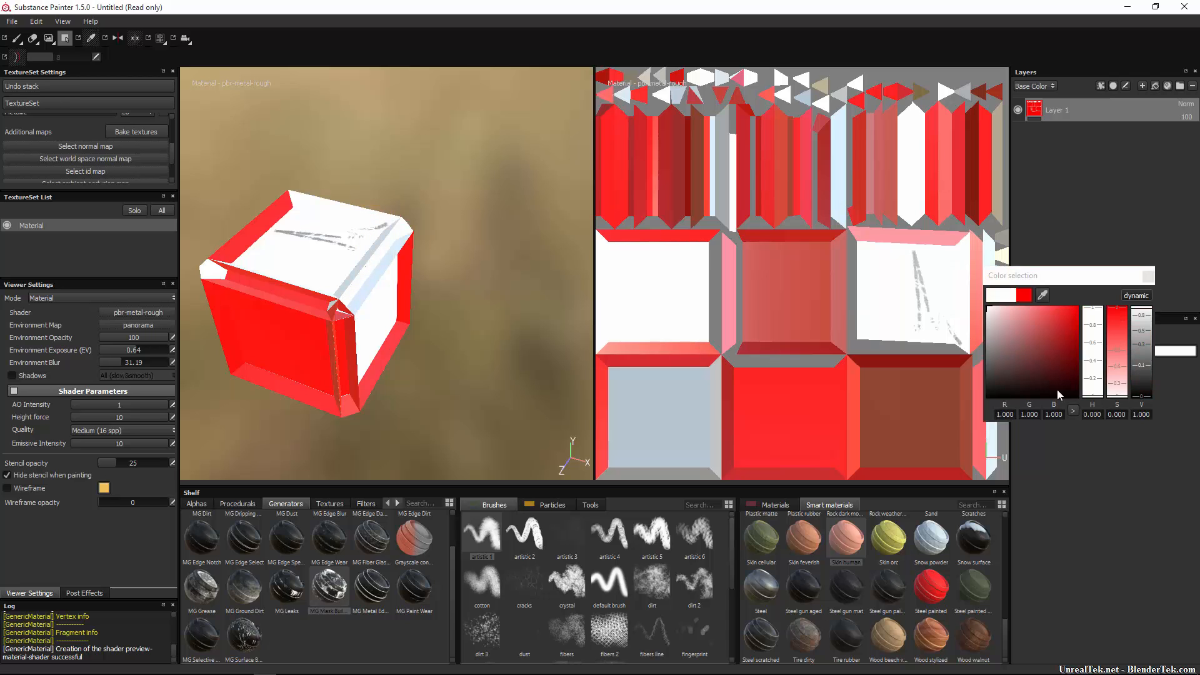
click(1146, 277)
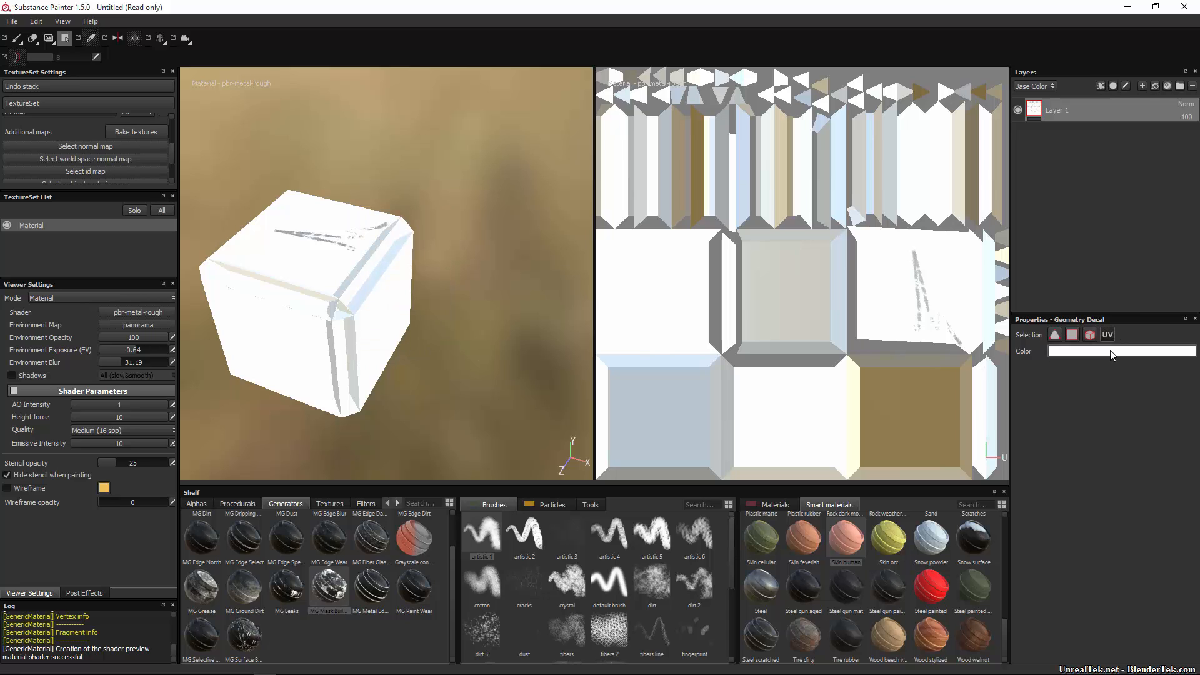
click(1113, 351)
click(1055, 338)
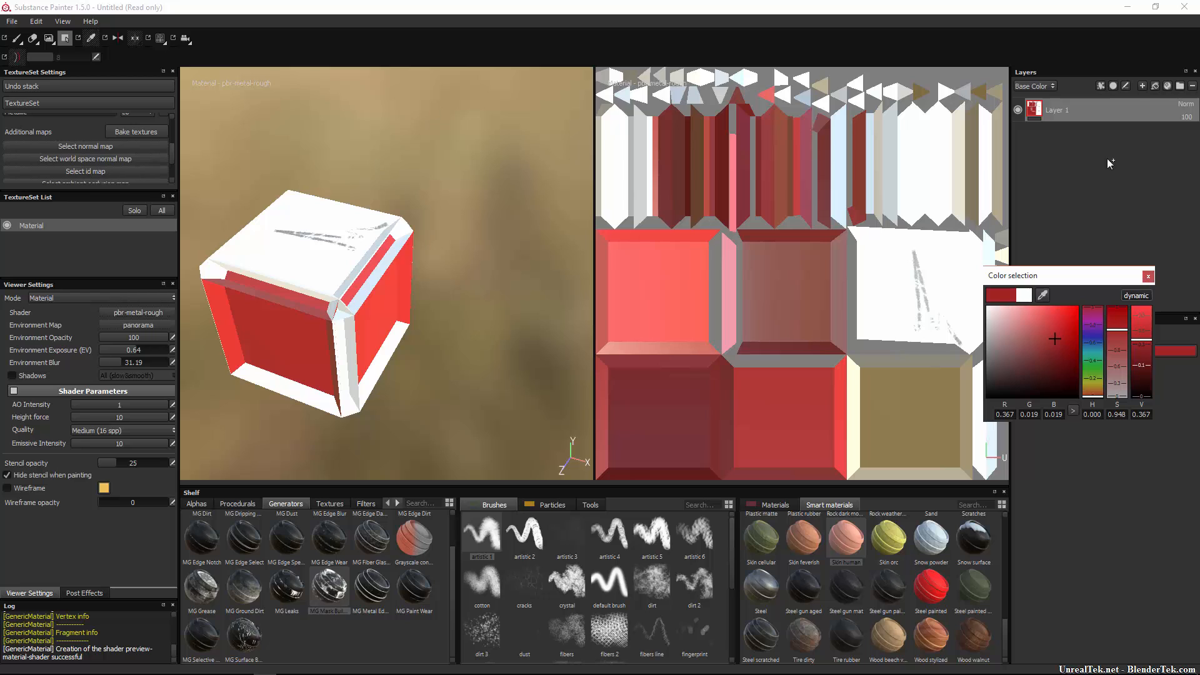
click(1148, 275)
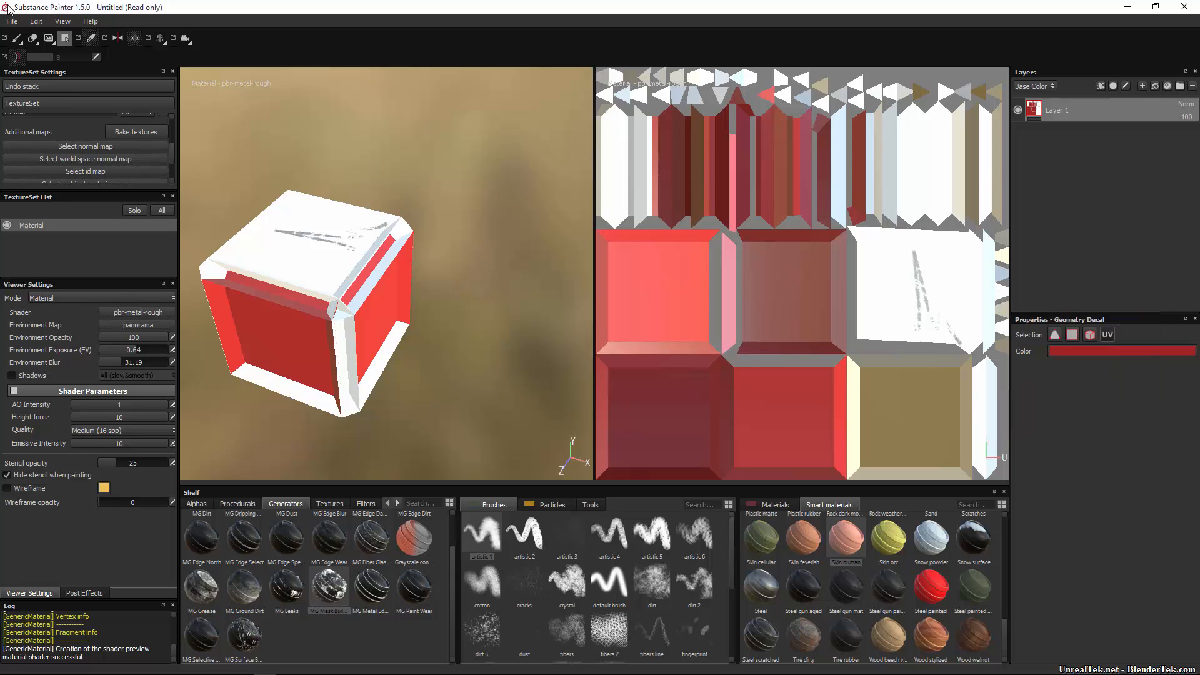
Fill a corner bevel facet and a triangle in the UV layout with dark red.
scroll(291, 290, down, 2)
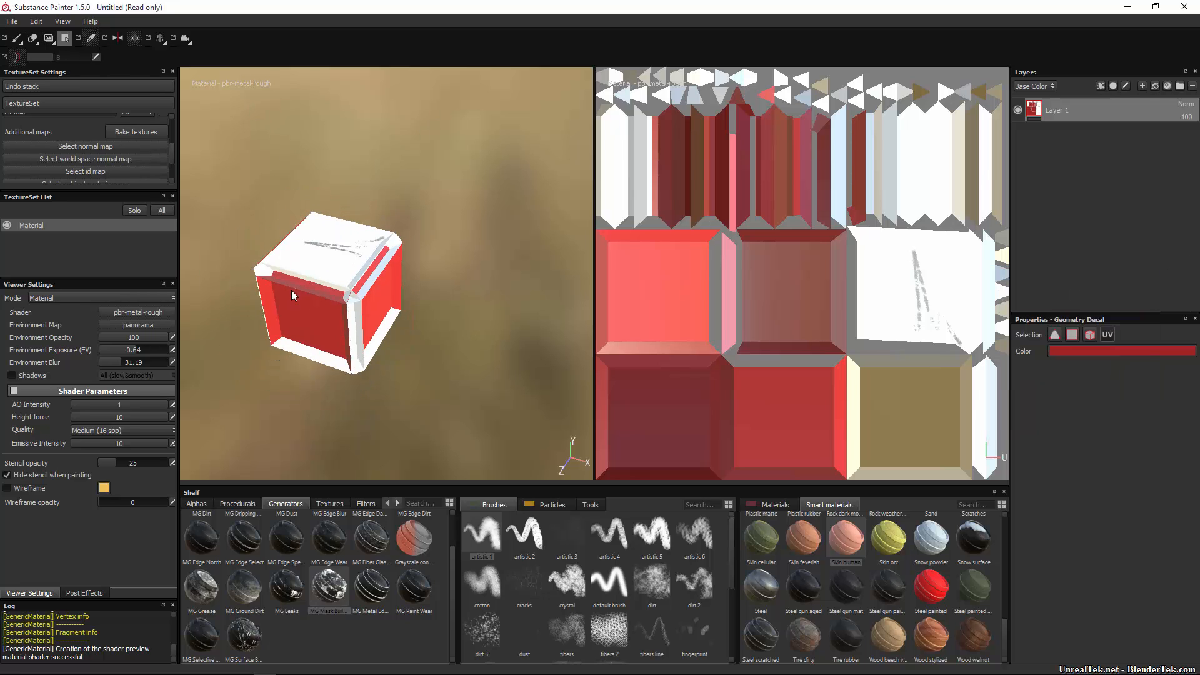
scroll(291, 315, up, 5)
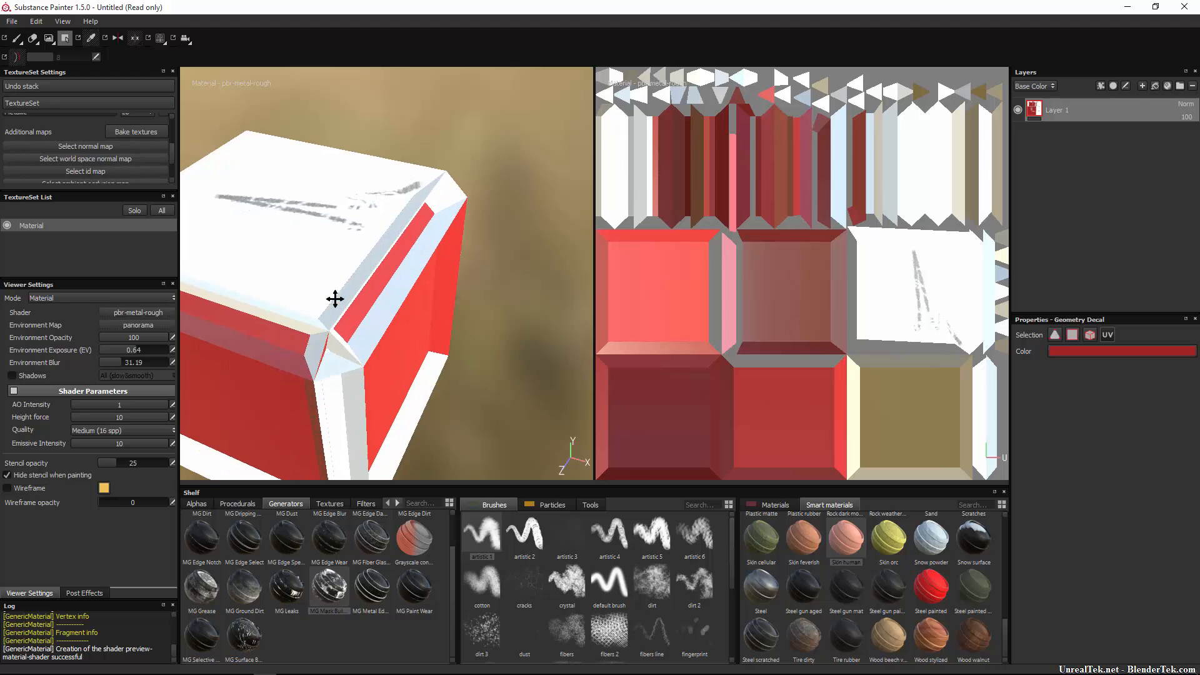
alt+drag(335, 299, 400, 293)
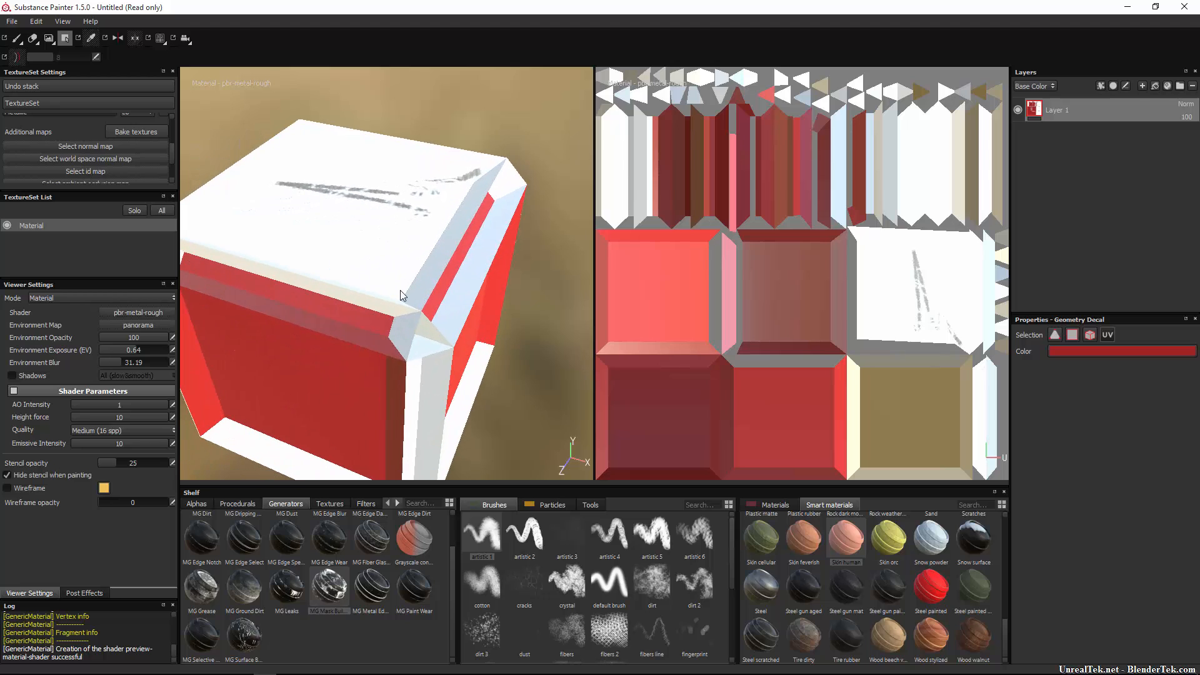
click(404, 340)
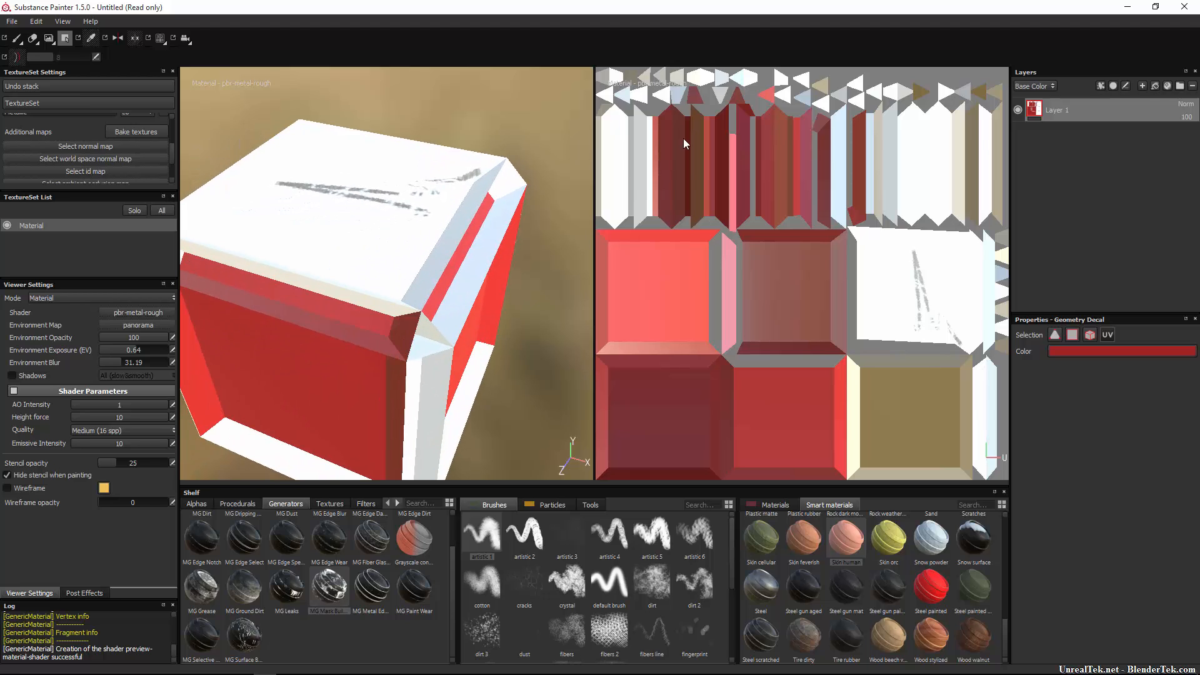
click(709, 71)
Undo the red fills with Ctrl+Z until the cube is plain white.
key(ctrl+z)
key(ctrl+z)
key(ctrl+z)
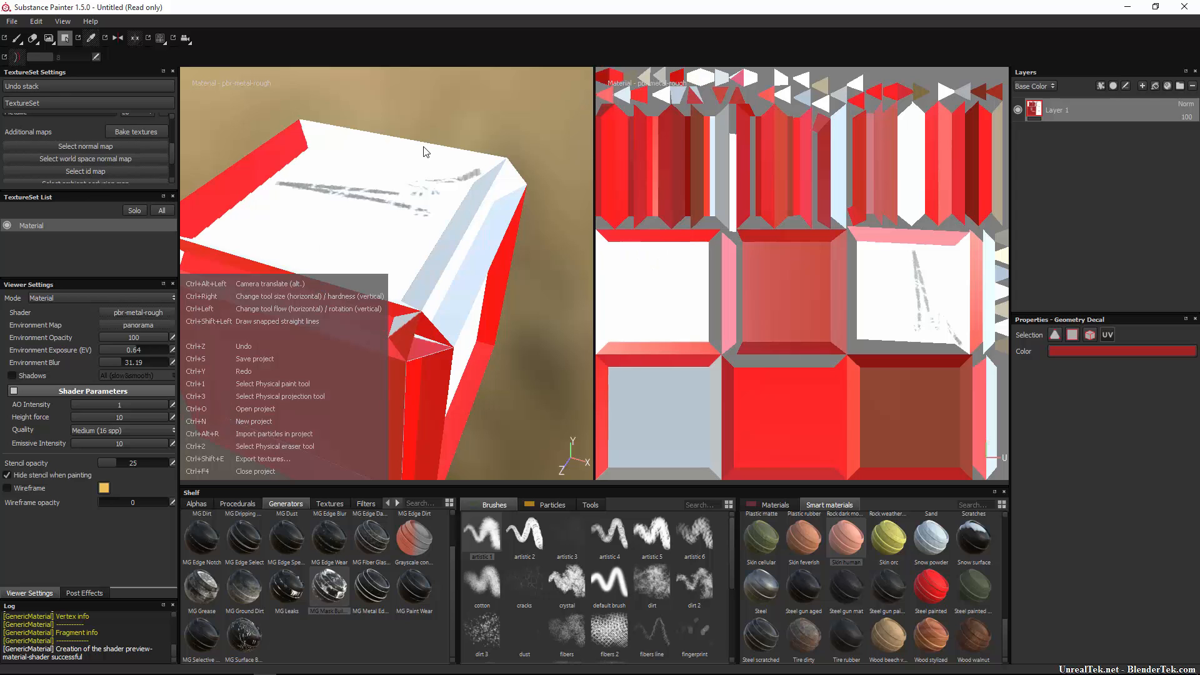
key(ctrl+z)
key(ctrl+z)
key(ctrl+z)
key(ctrl+z)
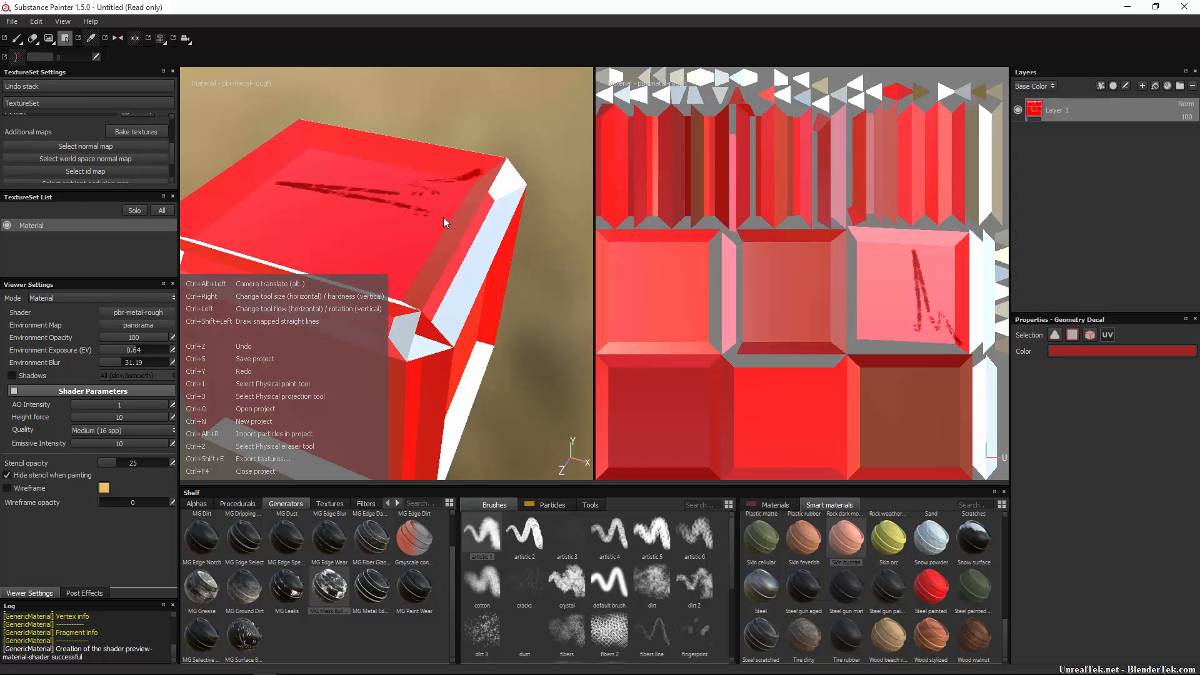
key(ctrl+z)
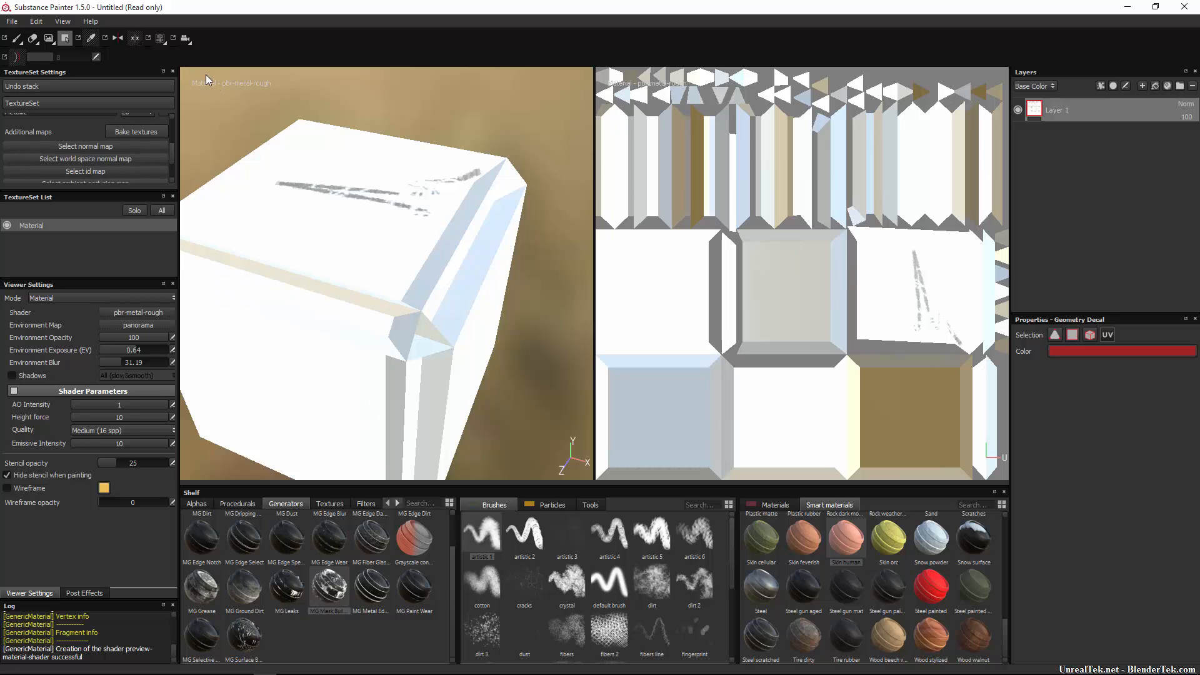
Turn on symmetry and paint mirrored red scribbles on the cube with the brush.
click(117, 39)
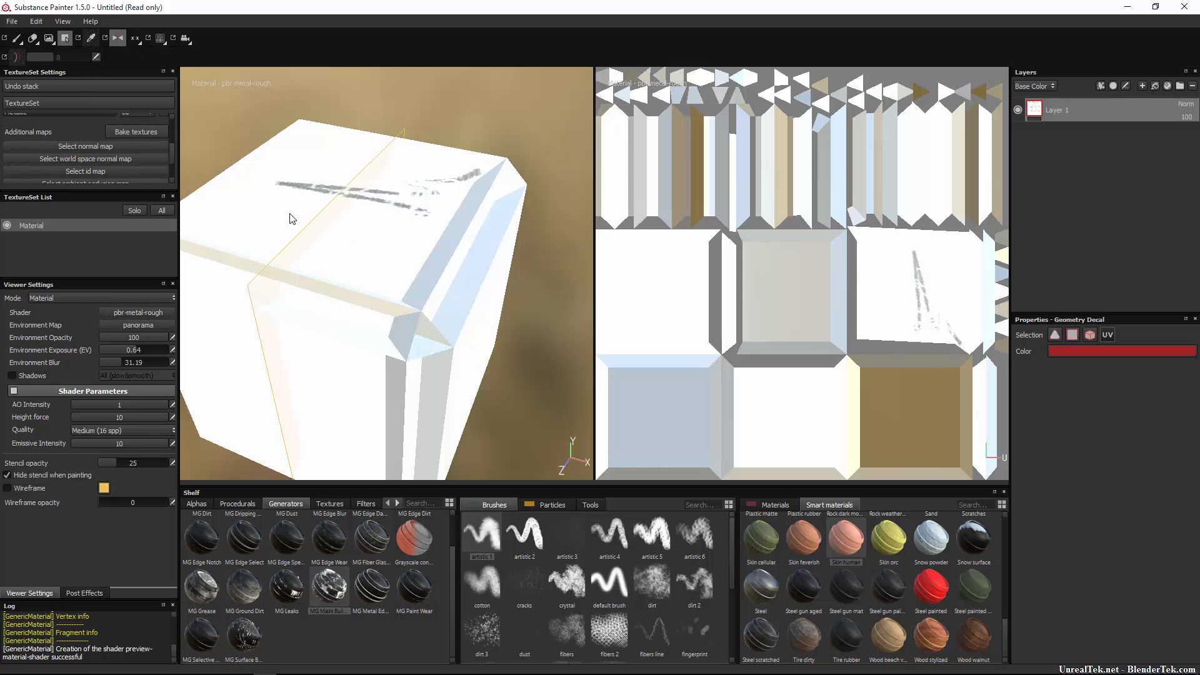
click(17, 38)
mouse_move(284, 173)
mouse_down()
mouse_move(232, 232)
mouse_move(306, 123)
mouse_up()
mouse_move(220, 346)
mouse_down()
mouse_move(230, 343)
mouse_move(191, 338)
mouse_up()
drag(305, 345, 334, 308)
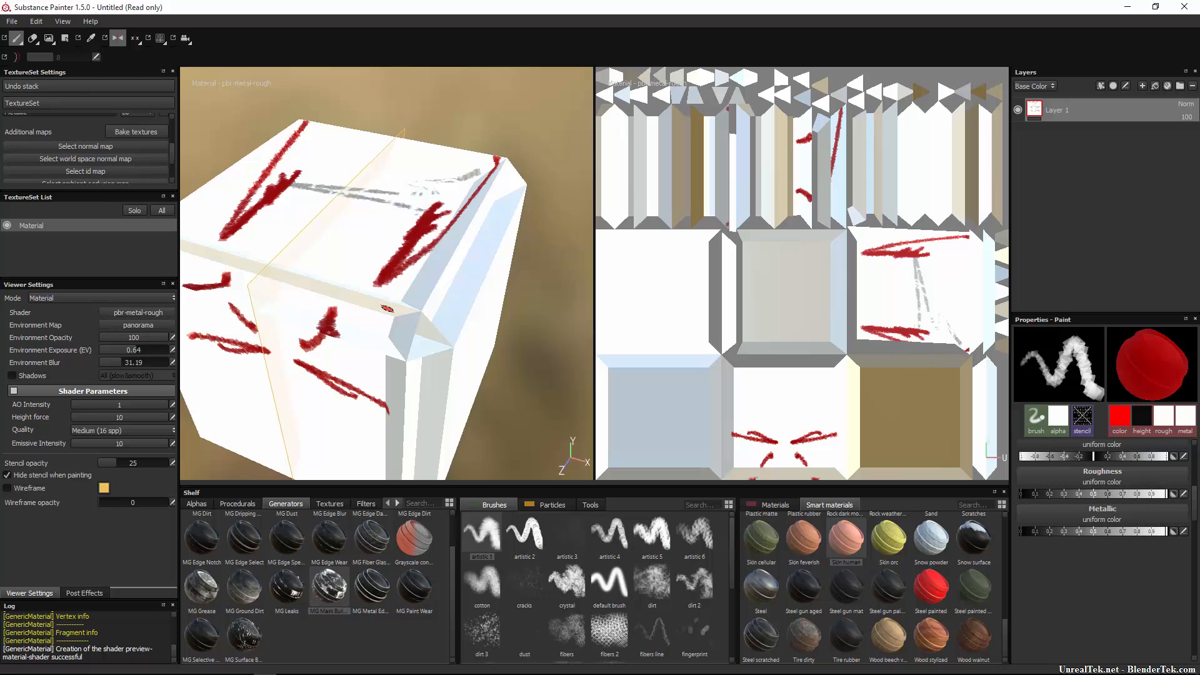
Set symmetry to mirror across the Y axis and paint a vertical mirrored red stroke.
click(119, 40)
click(118, 37)
click(119, 38)
click(118, 38)
click(119, 37)
click(135, 39)
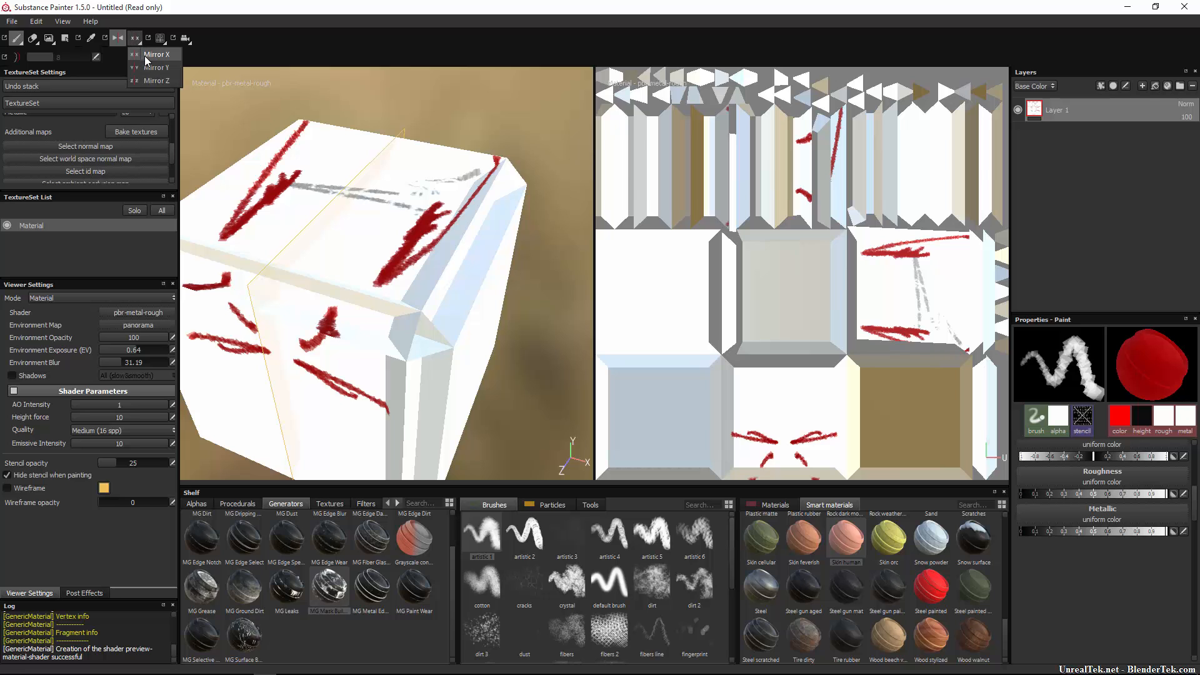
click(147, 66)
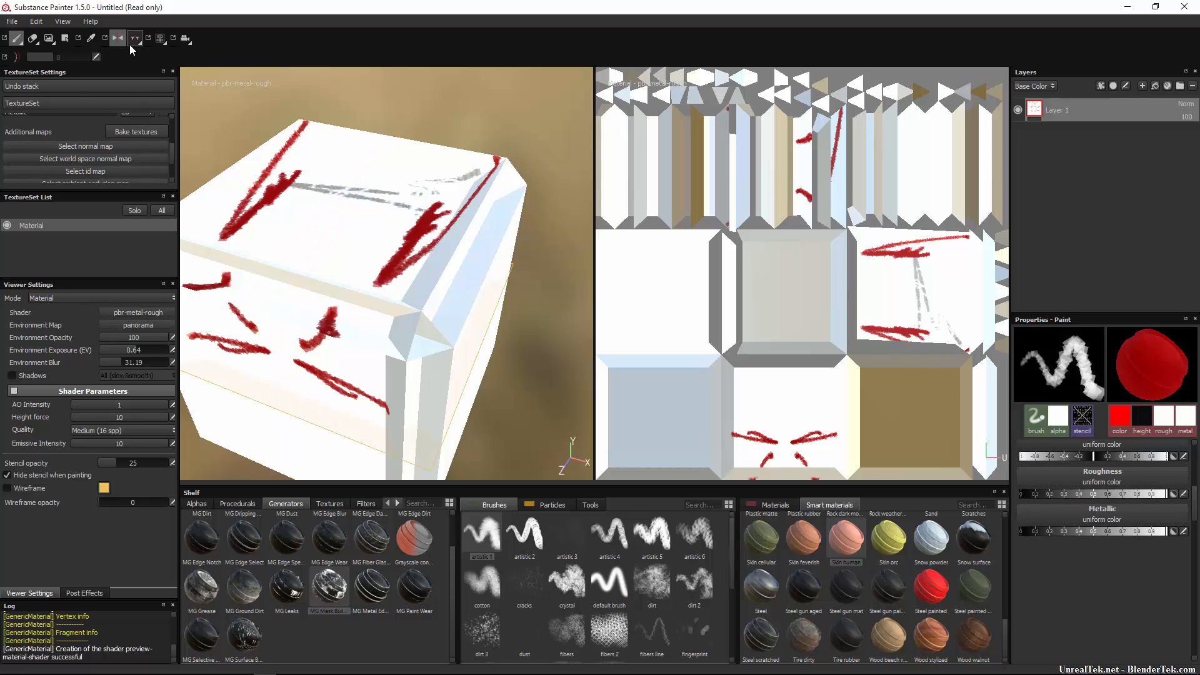
click(130, 43)
click(137, 66)
drag(290, 318, 311, 453)
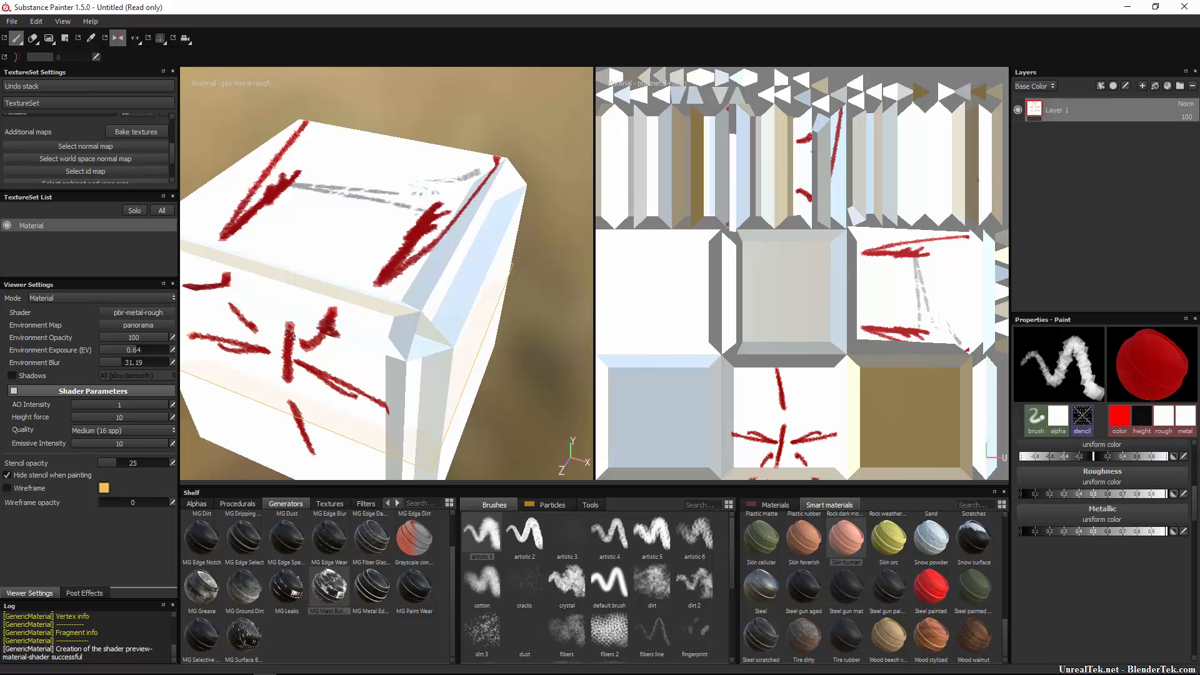
Cycle the mirror axis through Z, X, Y and Z, then turn symmetry off.
click(135, 39)
click(149, 84)
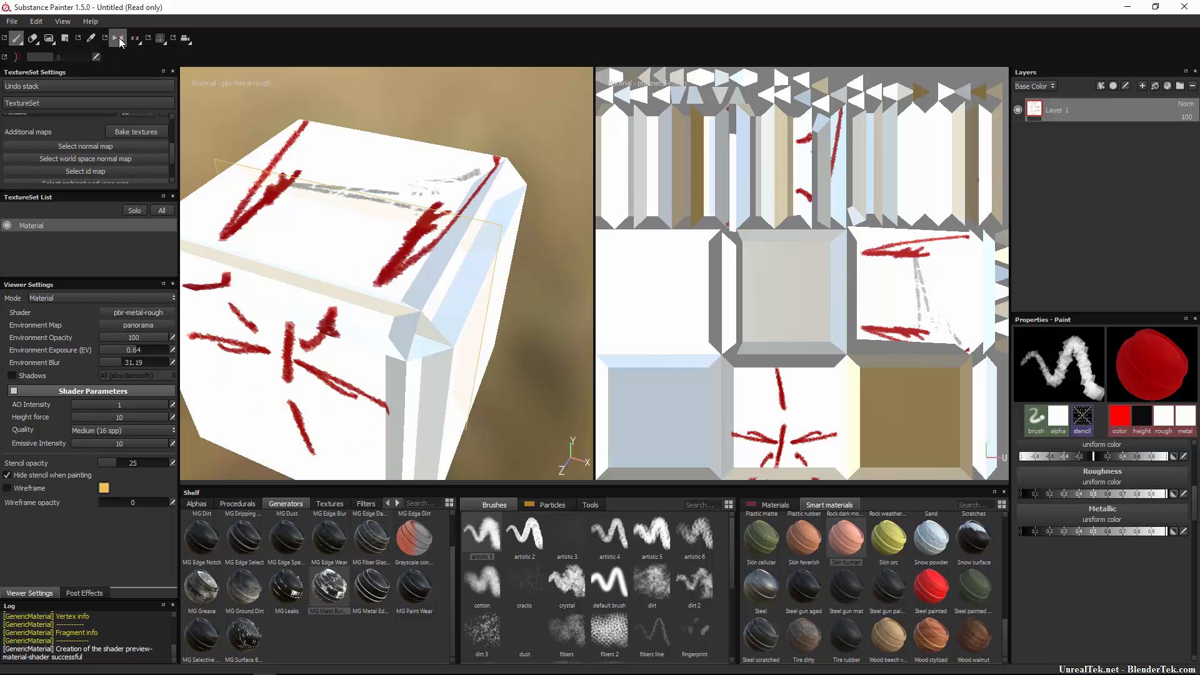
click(135, 38)
click(141, 57)
click(133, 41)
click(141, 68)
click(134, 40)
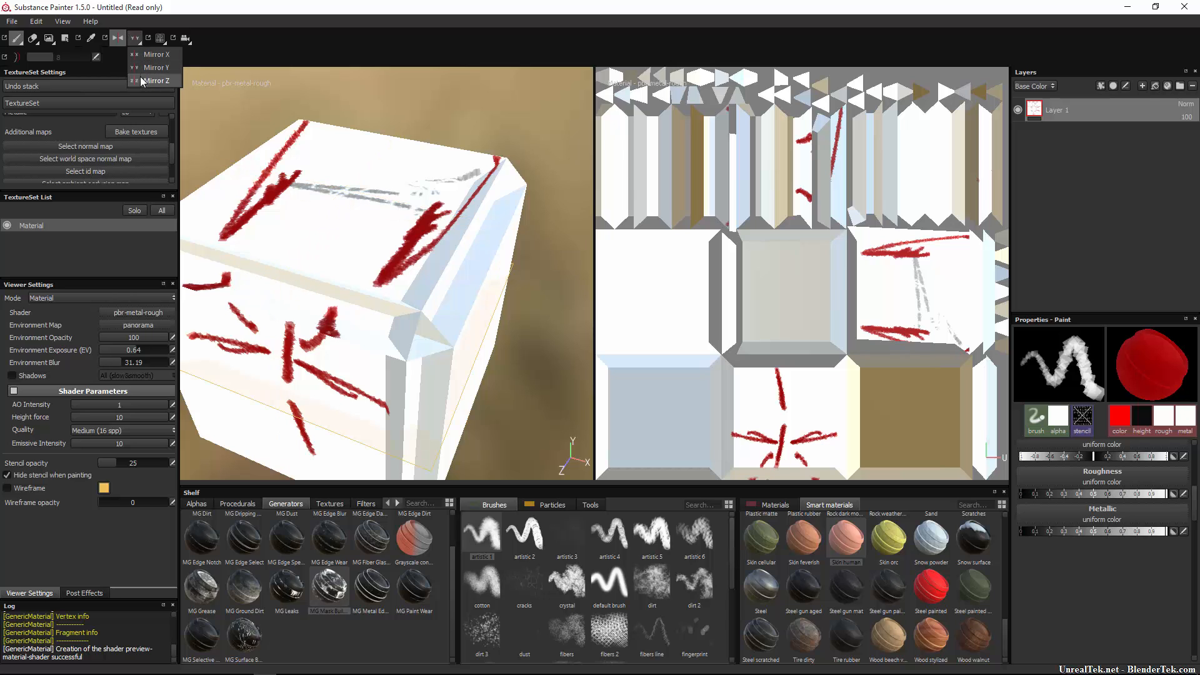
click(150, 80)
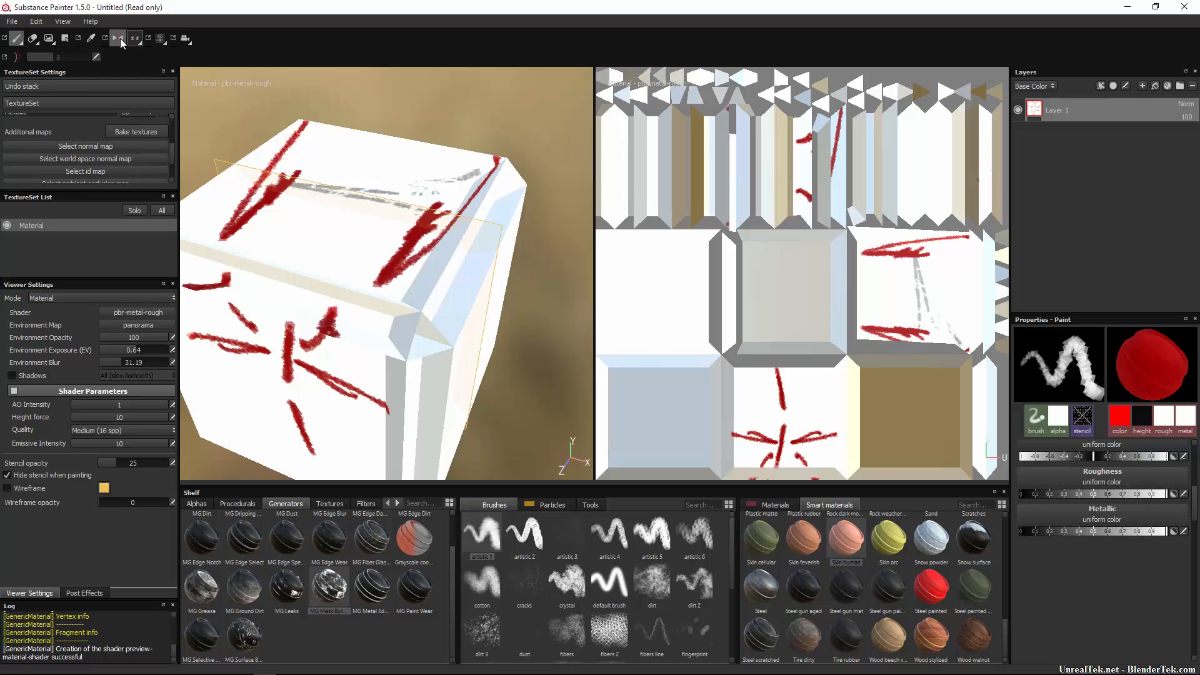
click(118, 39)
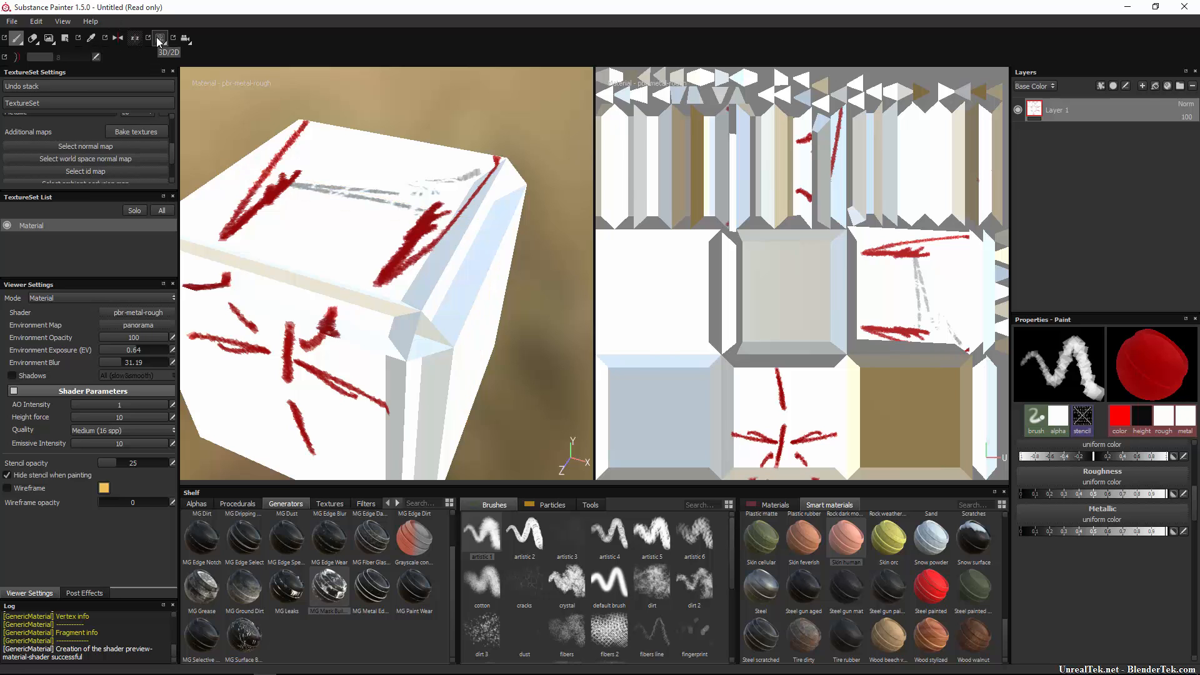
Switch the viewport from 3D to 2D, then paint and undo a test stroke.
click(160, 41)
click(164, 58)
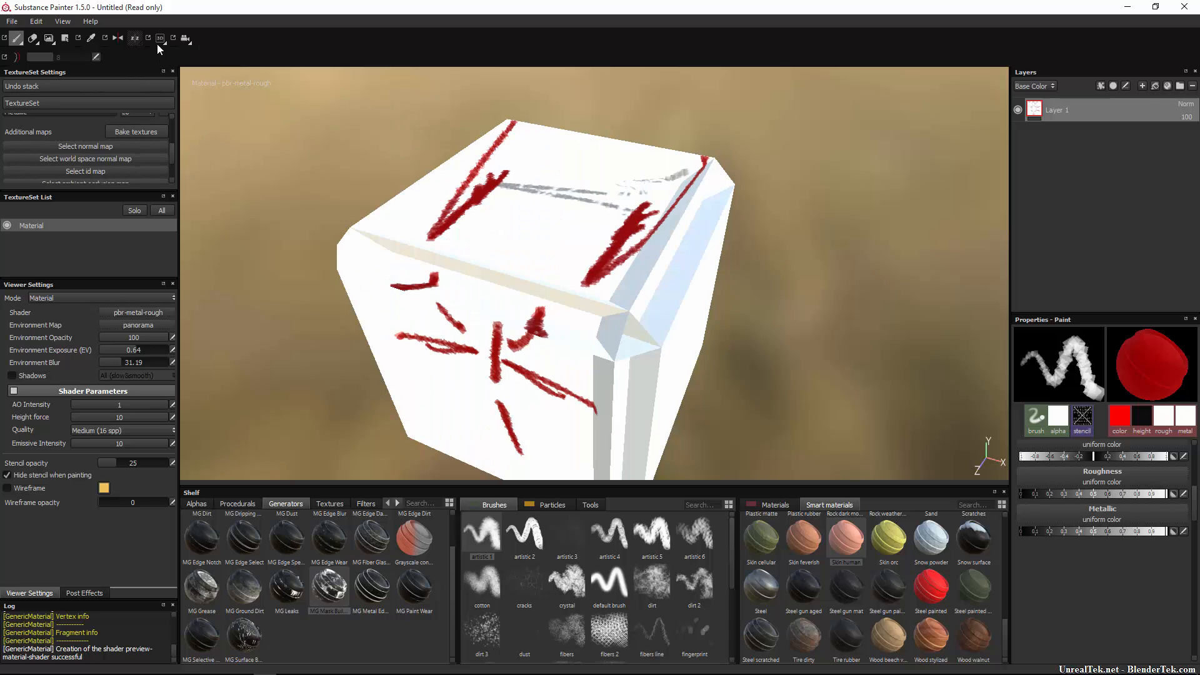
click(160, 42)
click(168, 65)
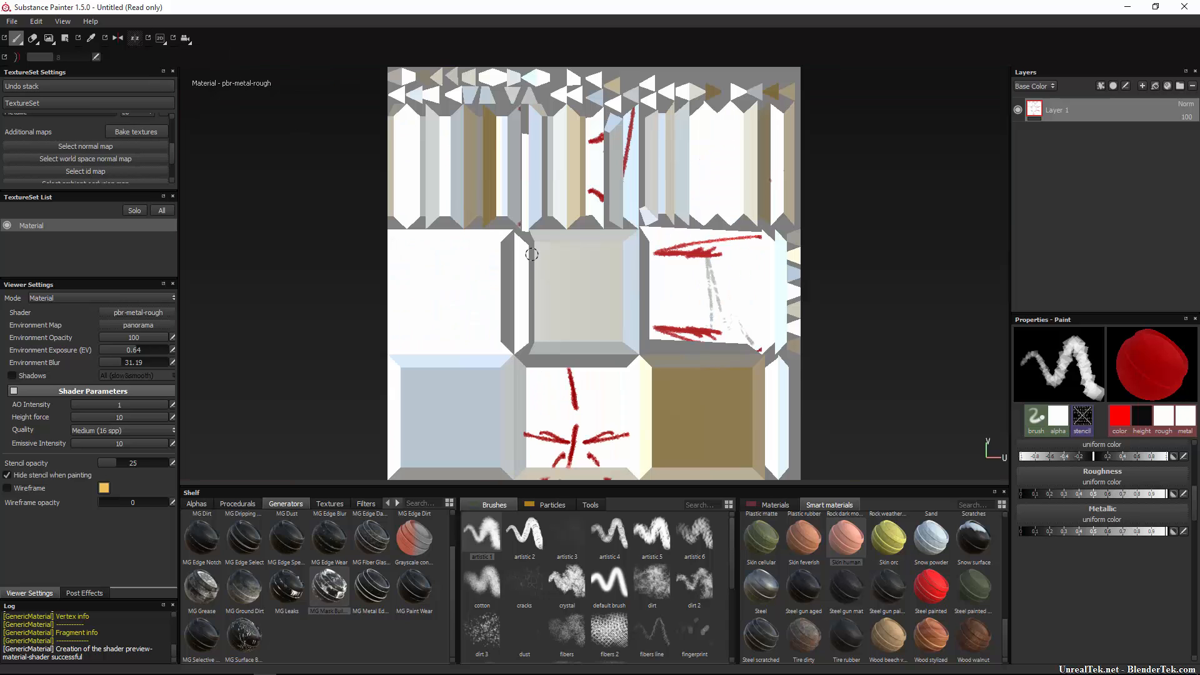
mouse_move(531, 254)
mouse_down()
mouse_move(442, 340)
mouse_move(473, 330)
mouse_up()
key(ctrl+z)
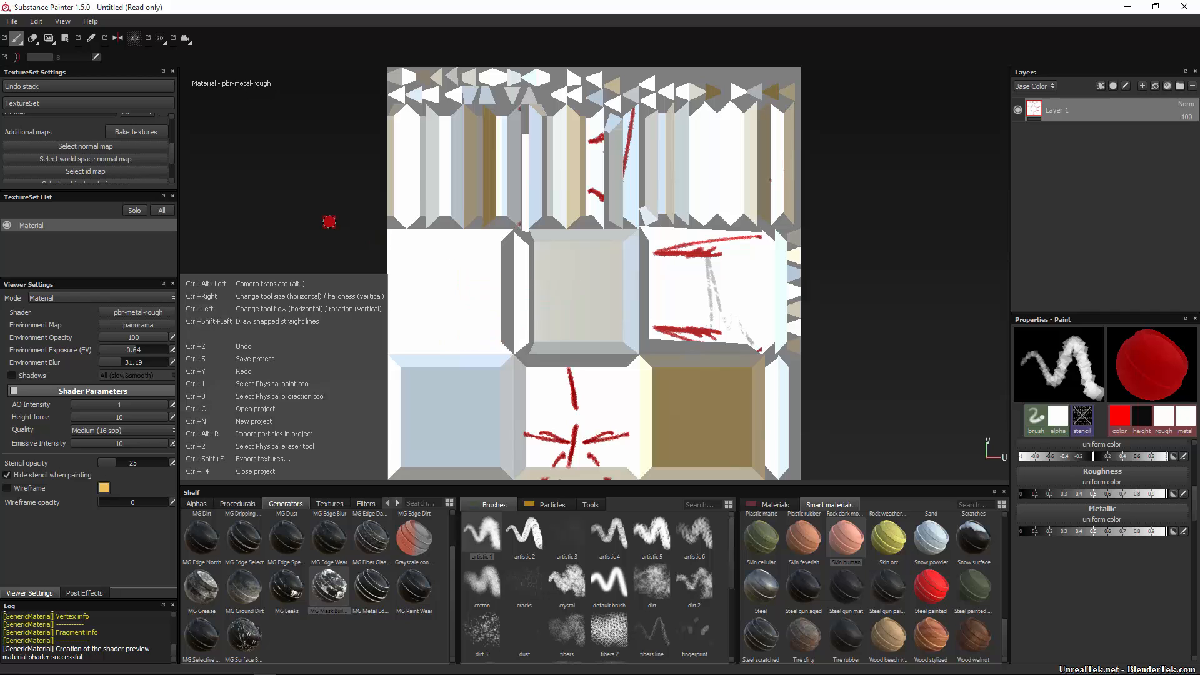
Switch the viewport to 3D, then paint and undo a stroke on the top face.
click(160, 40)
click(169, 57)
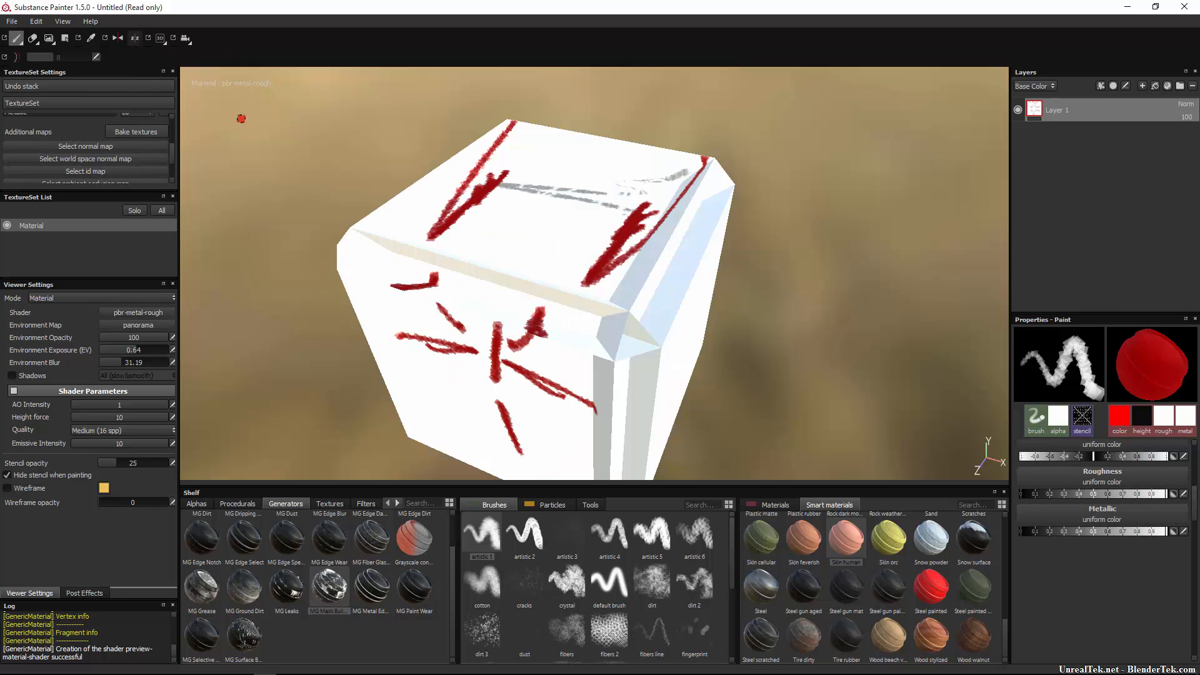
mouse_move(625, 225)
mouse_down()
mouse_move(475, 292)
mouse_move(498, 251)
mouse_up()
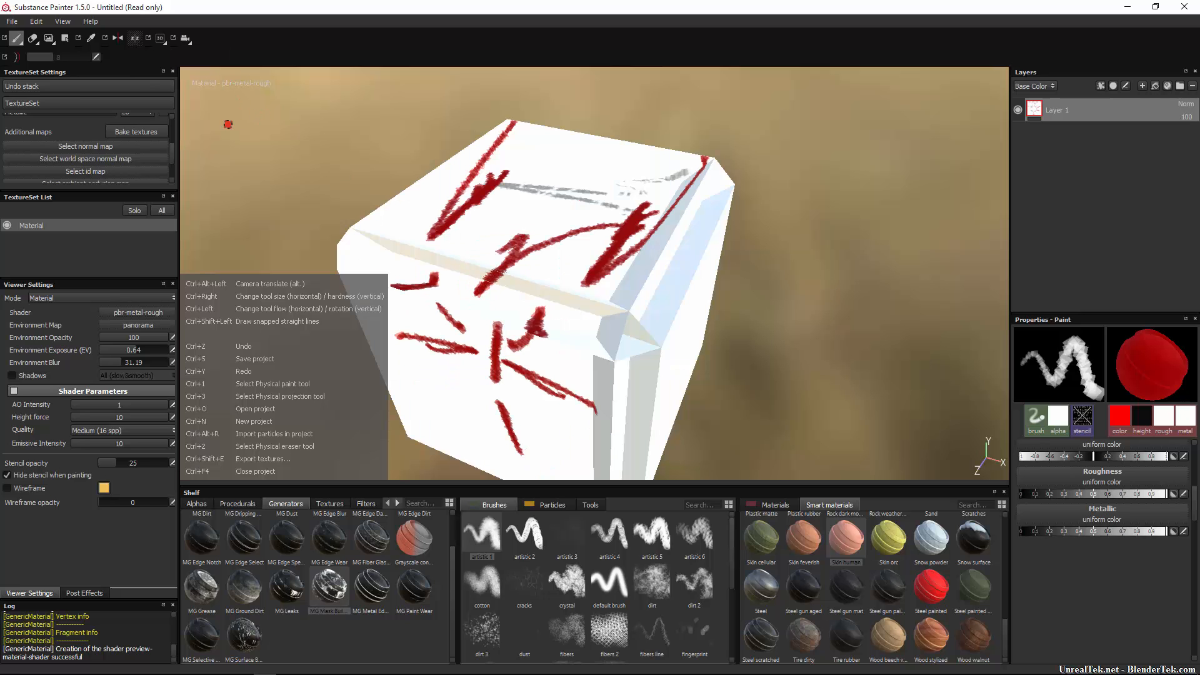
key(ctrl+z)
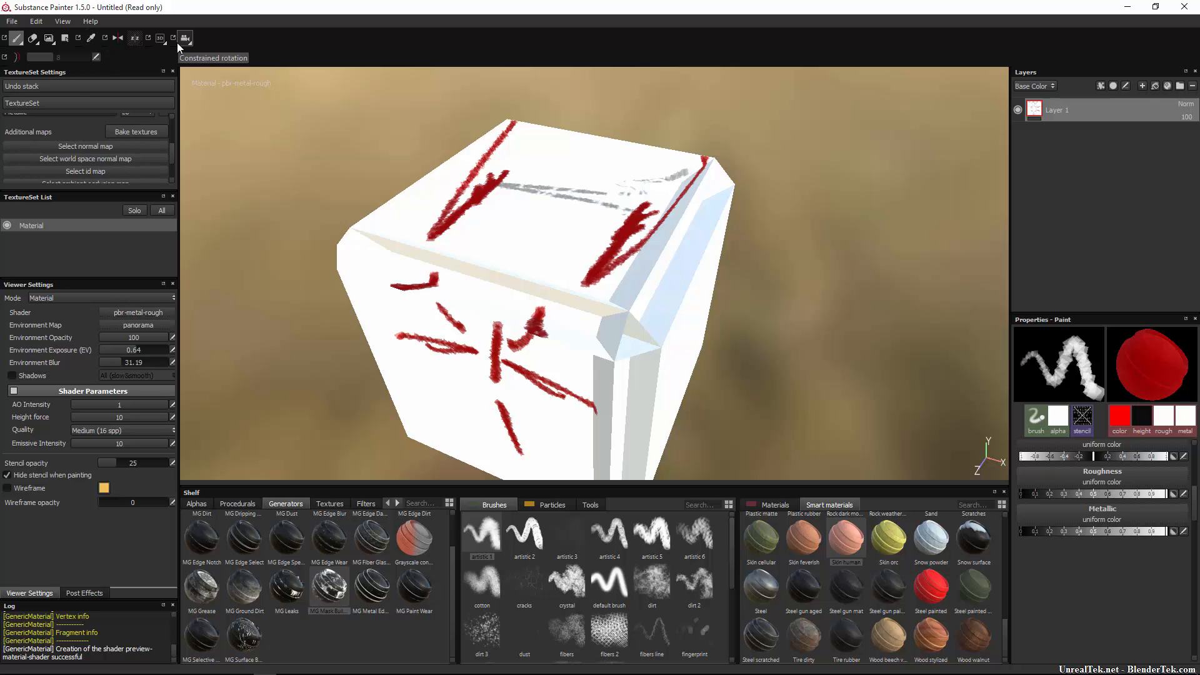
Set camera rotation to Free and orbit to look up past the cube.
click(183, 40)
click(249, 54)
alt+drag(388, 199, 469, 187)
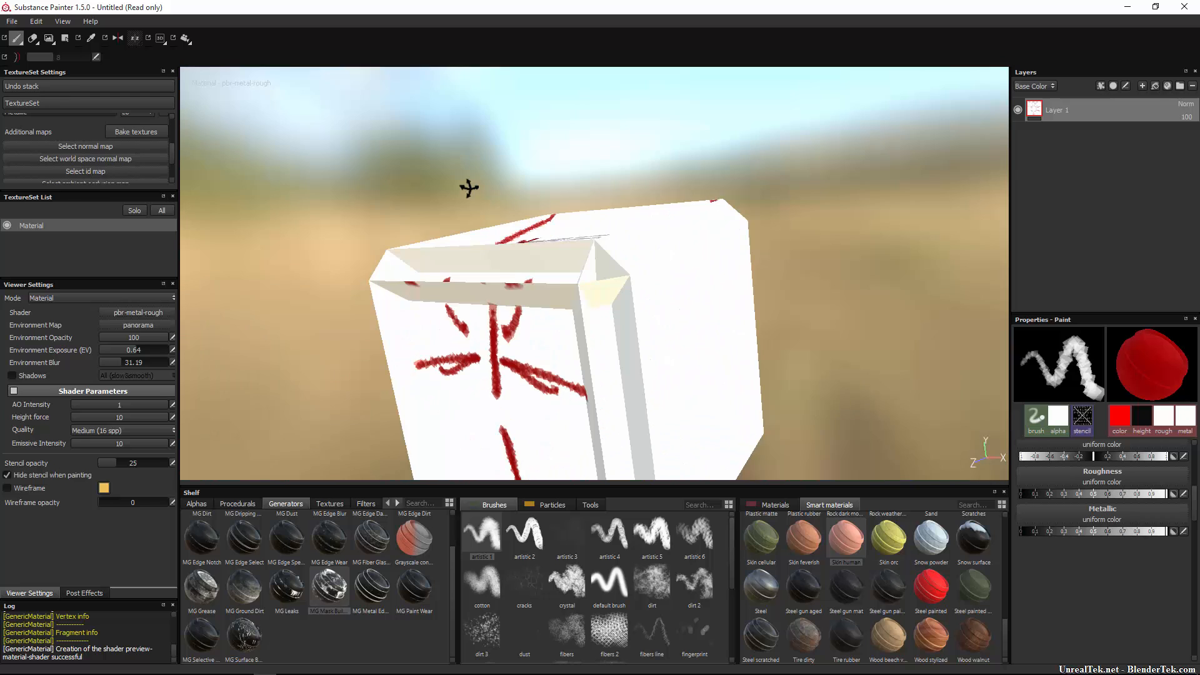
Return to Constrained rotation and orbit to the cube's front and right side.
click(187, 39)
click(225, 68)
alt+drag(350, 206, 525, 257)
scroll(526, 259, down, 5)
alt+drag(598, 359, 1187, 300)
alt+drag(784, 269, 576, 259)
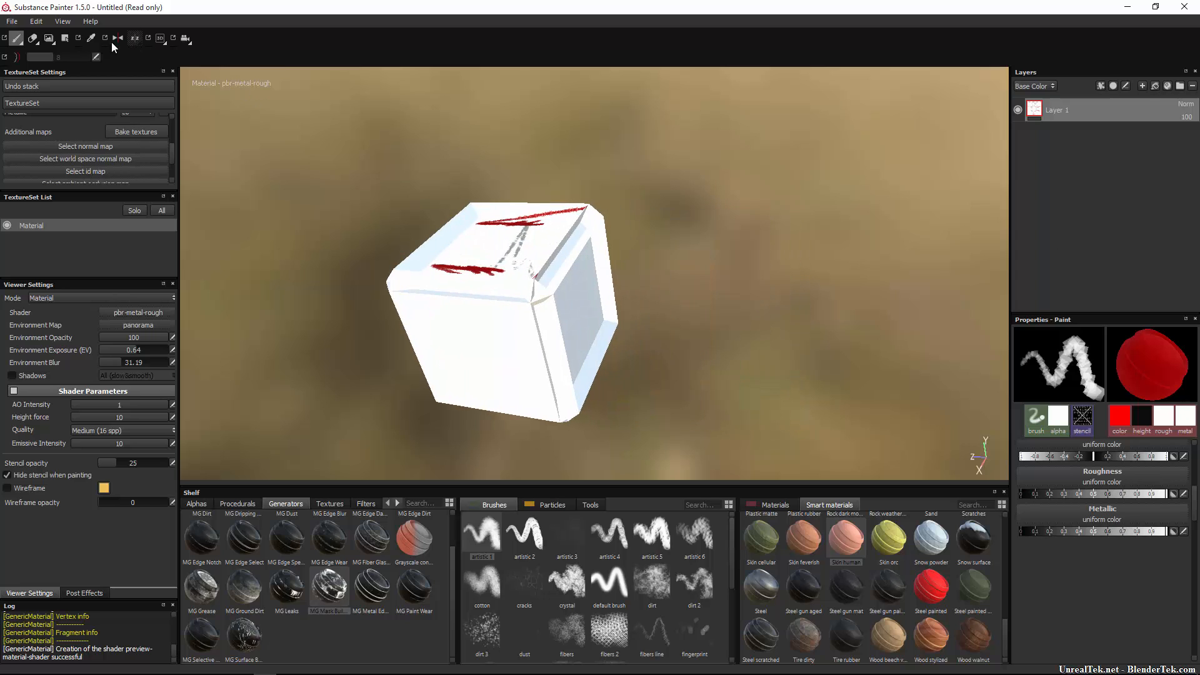
Enable Lazy Mouse and paint two red strokes across the cube.
click(21, 57)
drag(444, 240, 559, 366)
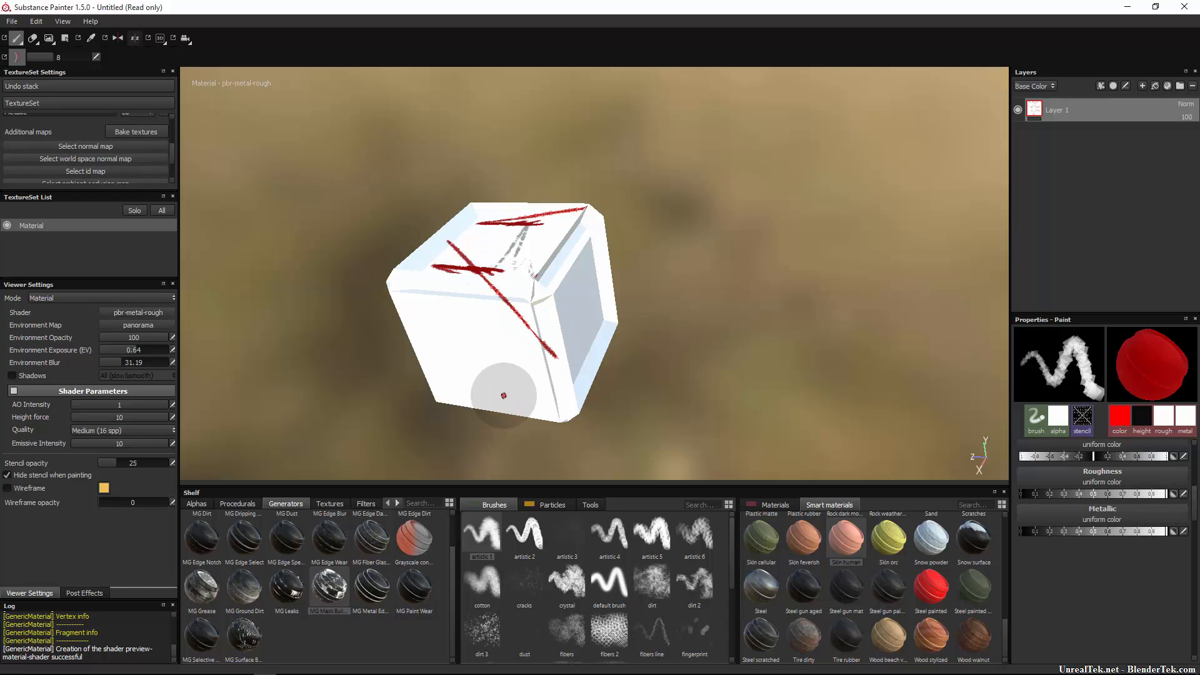
mouse_move(444, 397)
mouse_down()
mouse_move(643, 273)
mouse_move(314, 329)
mouse_up()
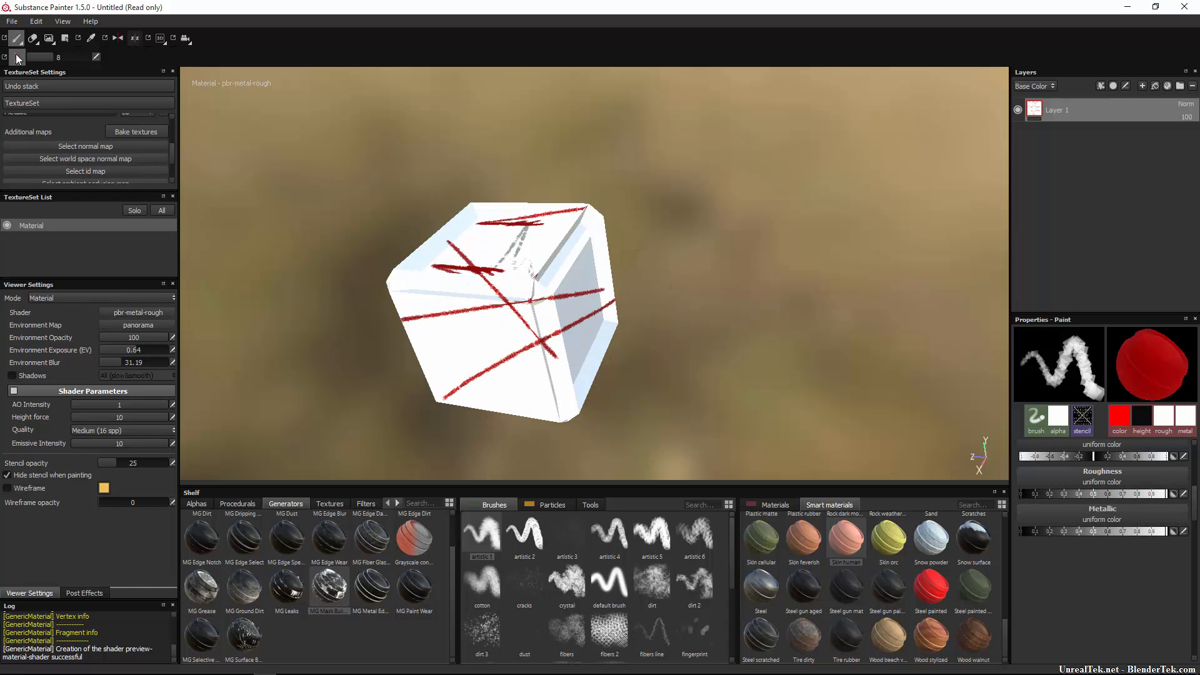
Raise the Lazy Mouse distance to 20 and paint several short and sweeping red strokes.
drag(64, 56, 103, 61)
drag(424, 316, 555, 376)
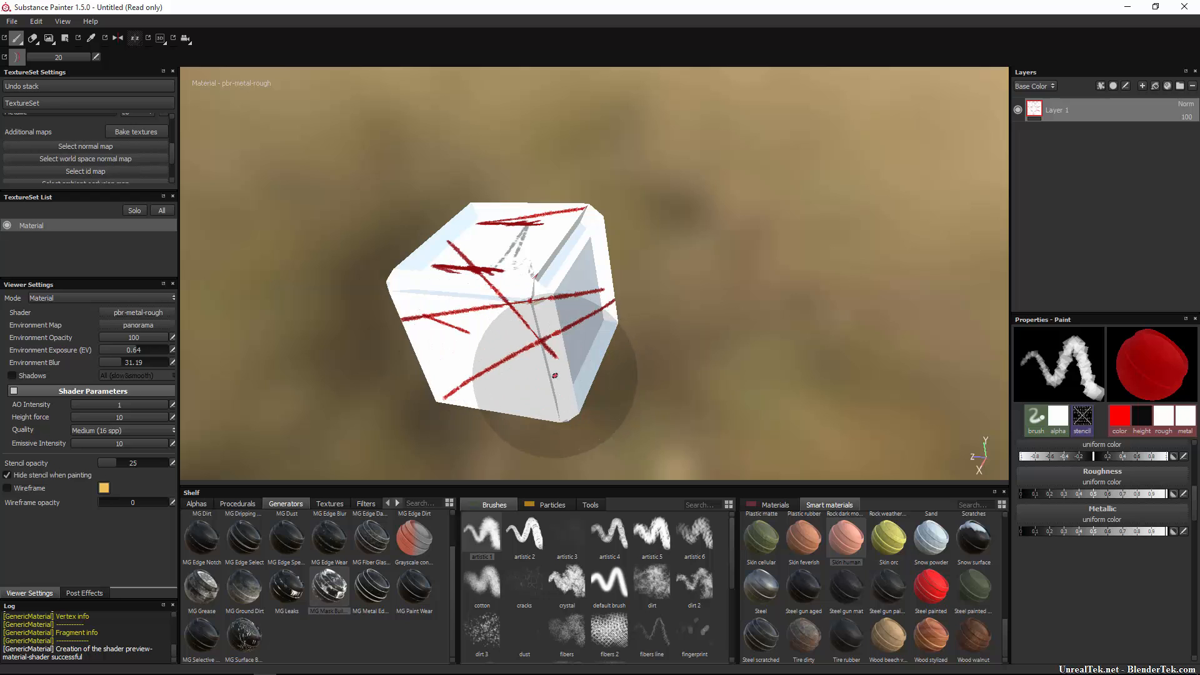
drag(439, 362, 573, 343)
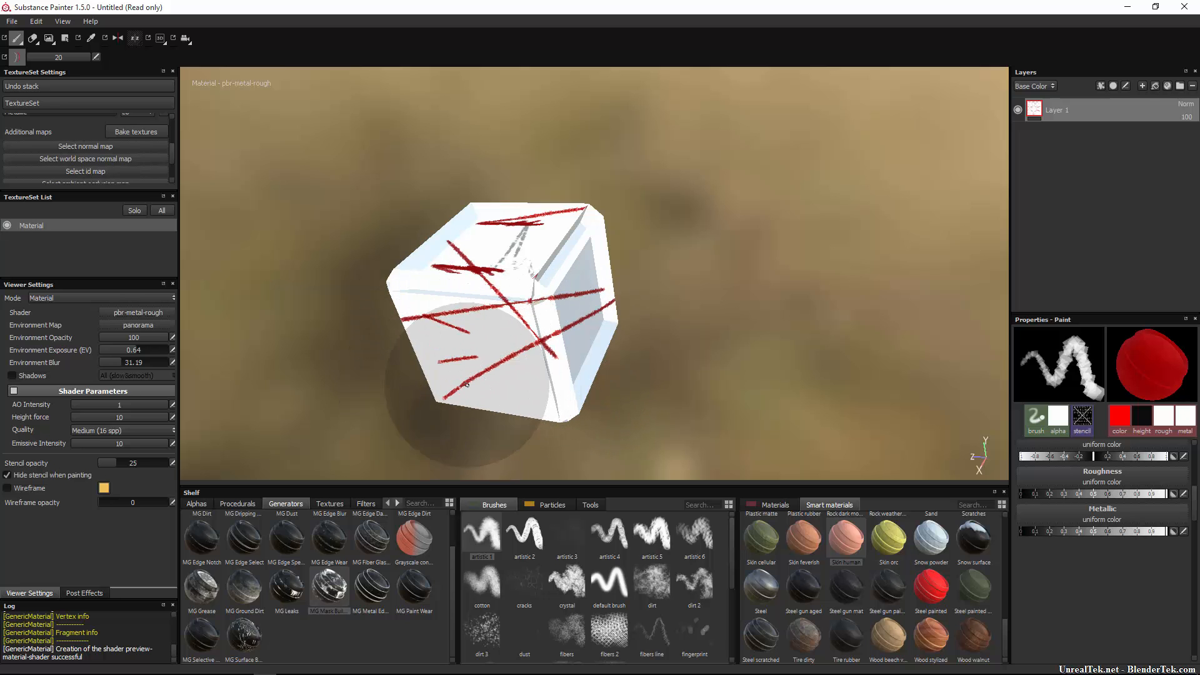
drag(443, 387, 584, 358)
drag(444, 379, 625, 232)
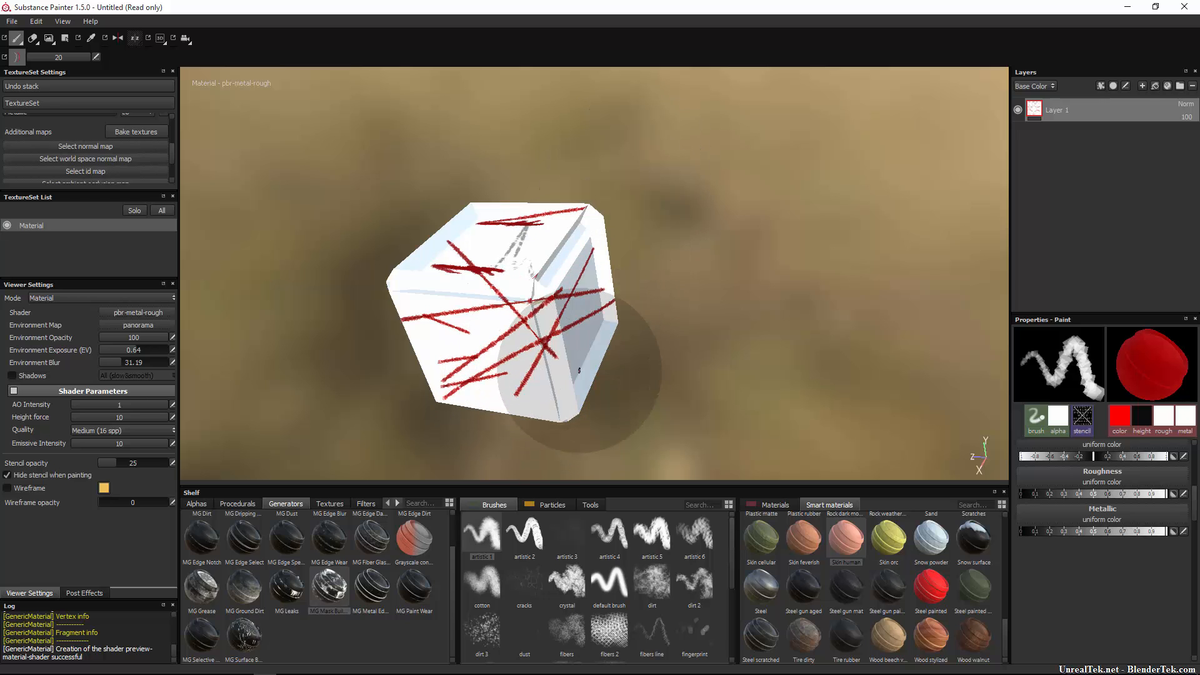
drag(579, 384, 479, 268)
drag(565, 290, 419, 308)
drag(586, 334, 516, 326)
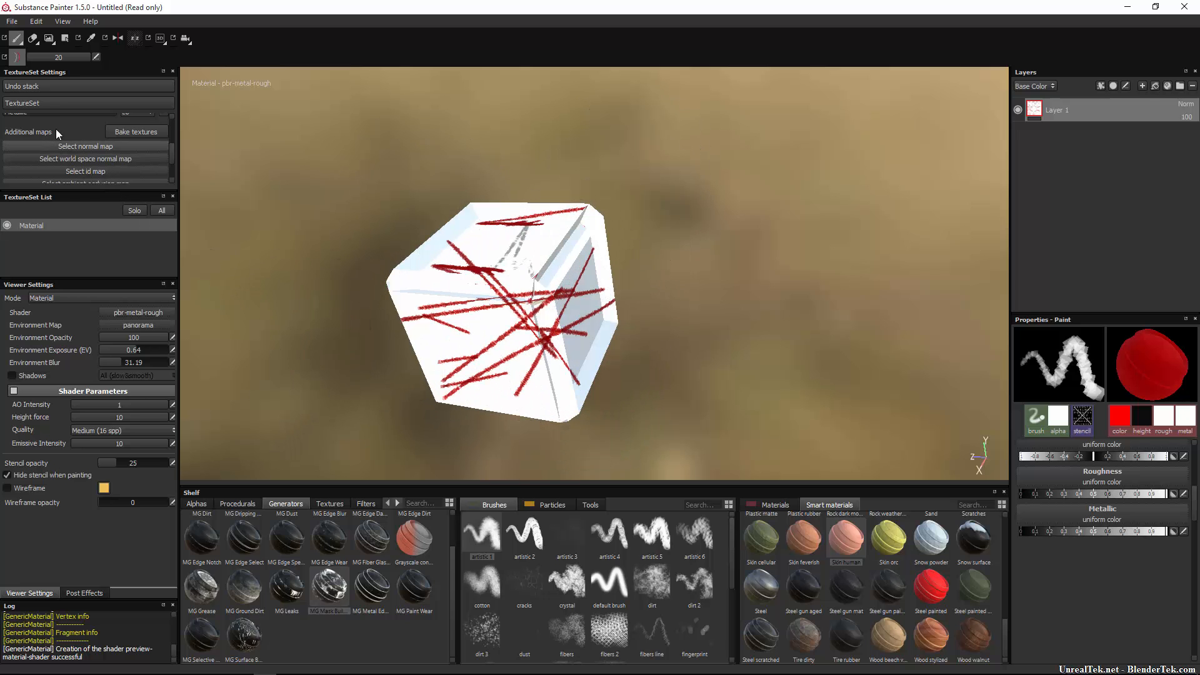
Paint fast red strokes down the cube with distance 0, then restore it to 20.
drag(47, 57, 28, 57)
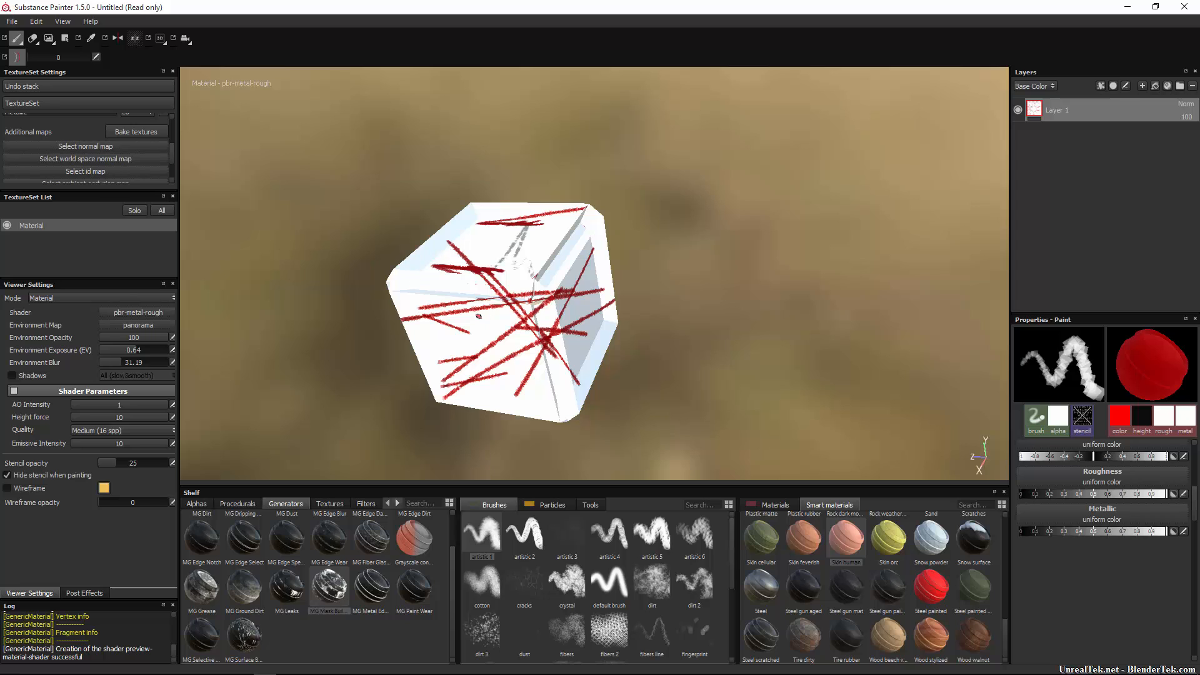
click(481, 244)
drag(431, 276, 529, 375)
drag(536, 265, 452, 394)
drag(489, 292, 465, 403)
mouse_move(550, 209)
mouse_down()
mouse_move(535, 291)
mouse_move(502, 350)
mouse_up()
drag(530, 255, 498, 355)
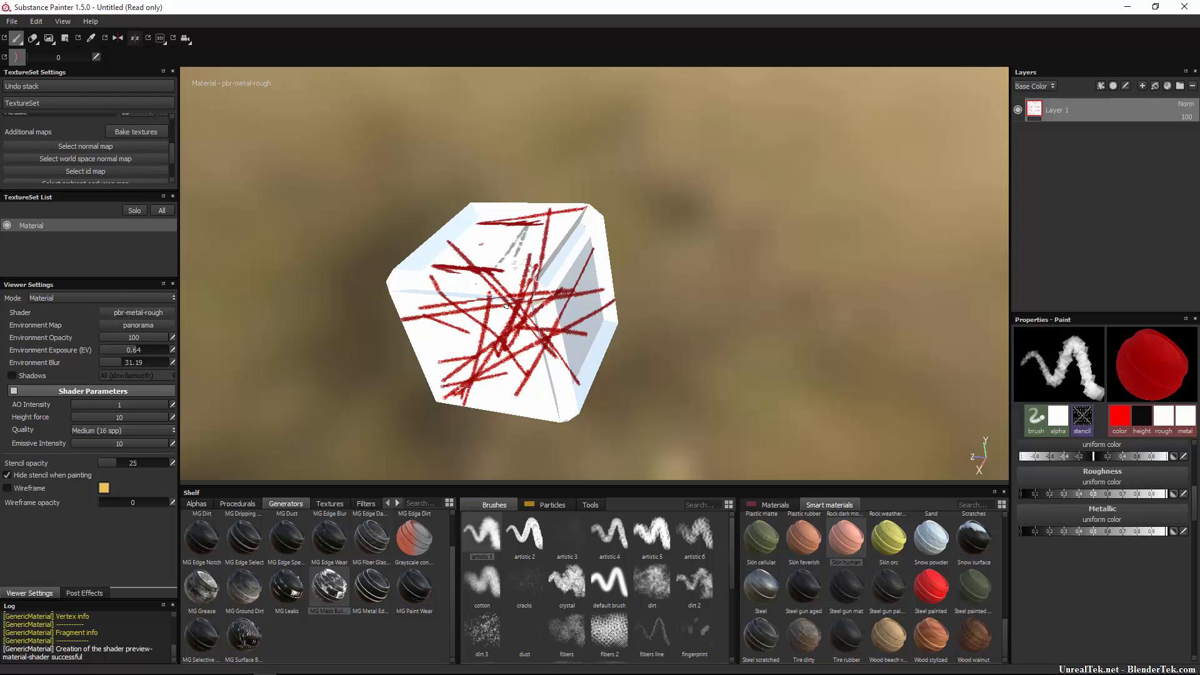
drag(506, 307, 543, 412)
drag(46, 55, 216, 68)
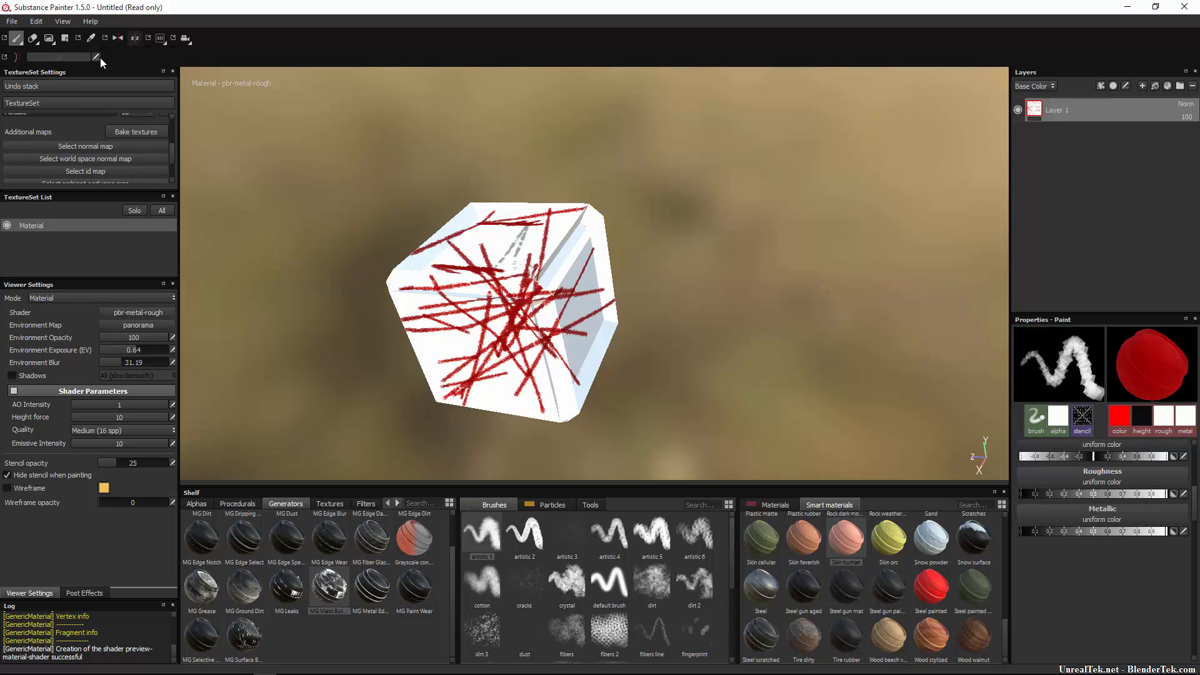
Set Environment Opacity to 50, then nudge it up to 52.29.
click(173, 338)
text(50)
key(Return)
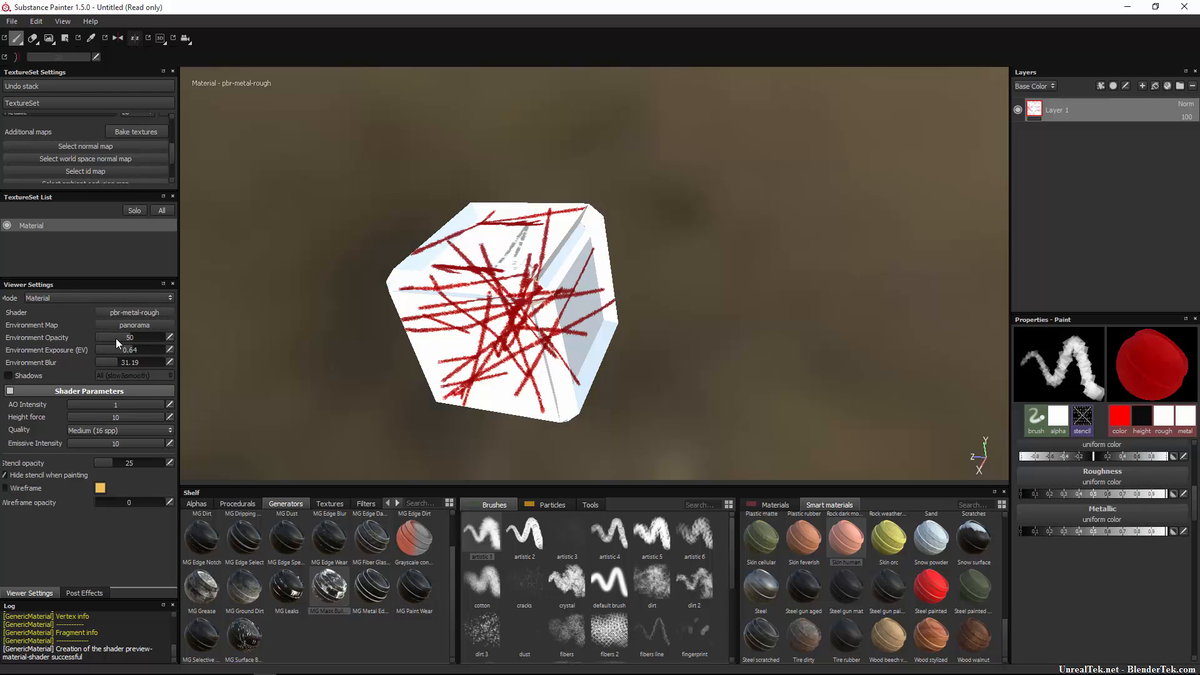
drag(121, 342, 132, 345)
Hold Ctrl, Shift, Alt and their combinations to display the viewport shortcut hints.
key(ctrl)
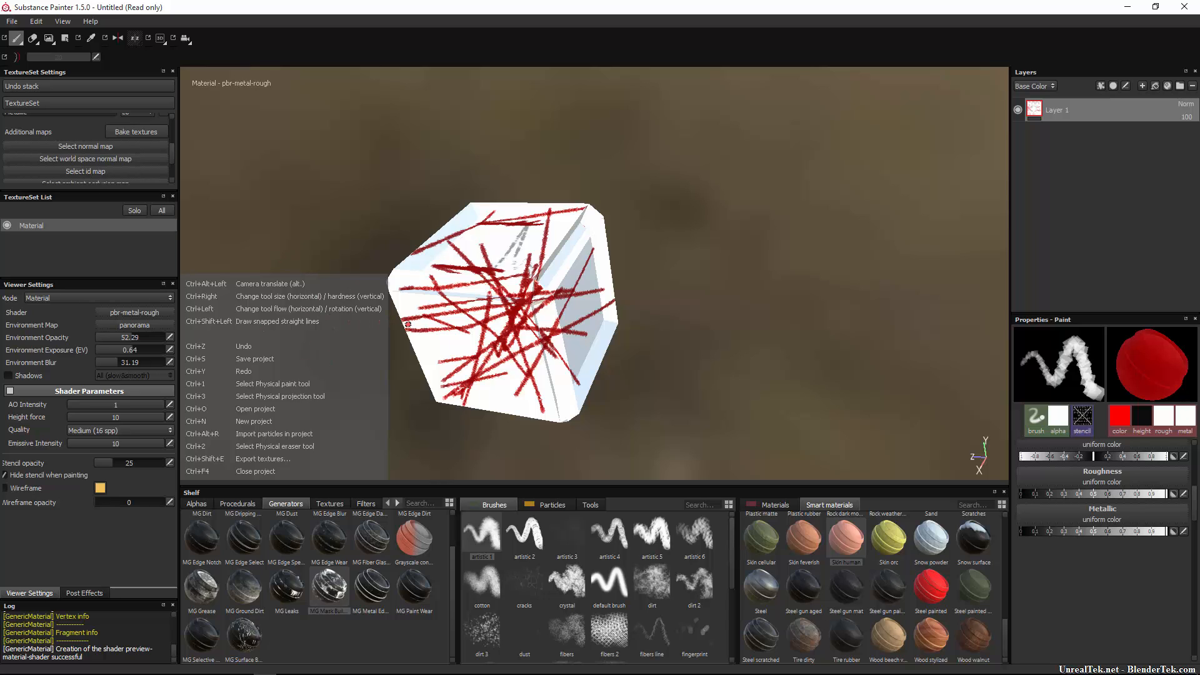
key(shift)
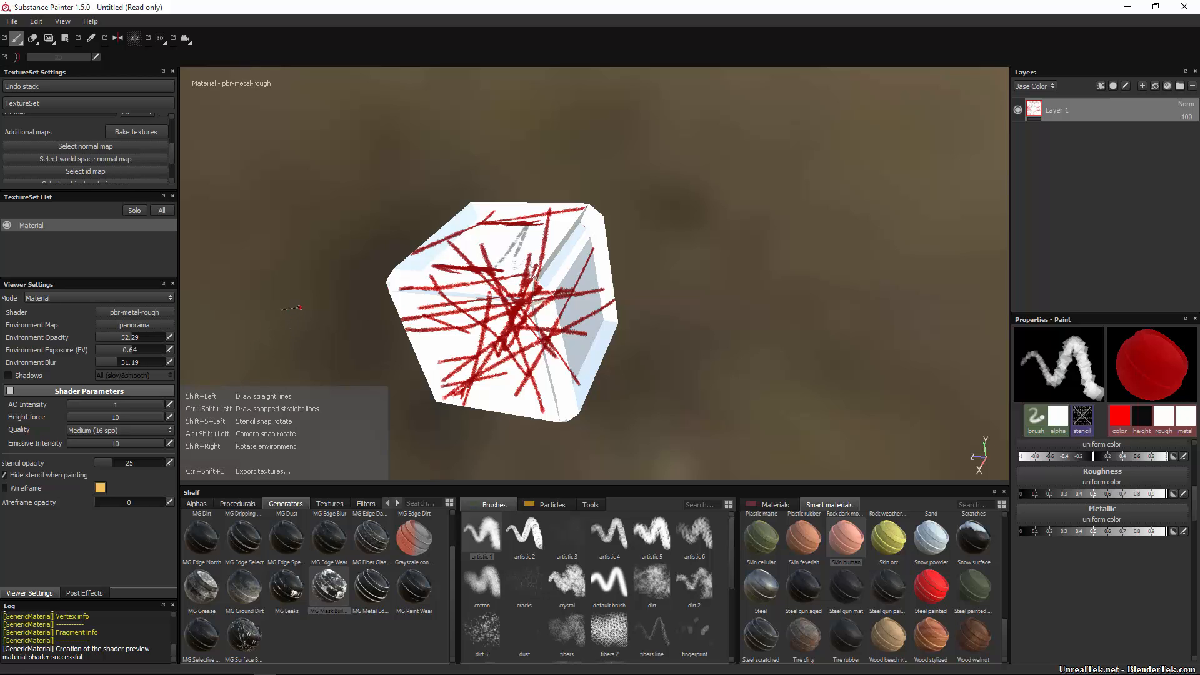
key(alt)
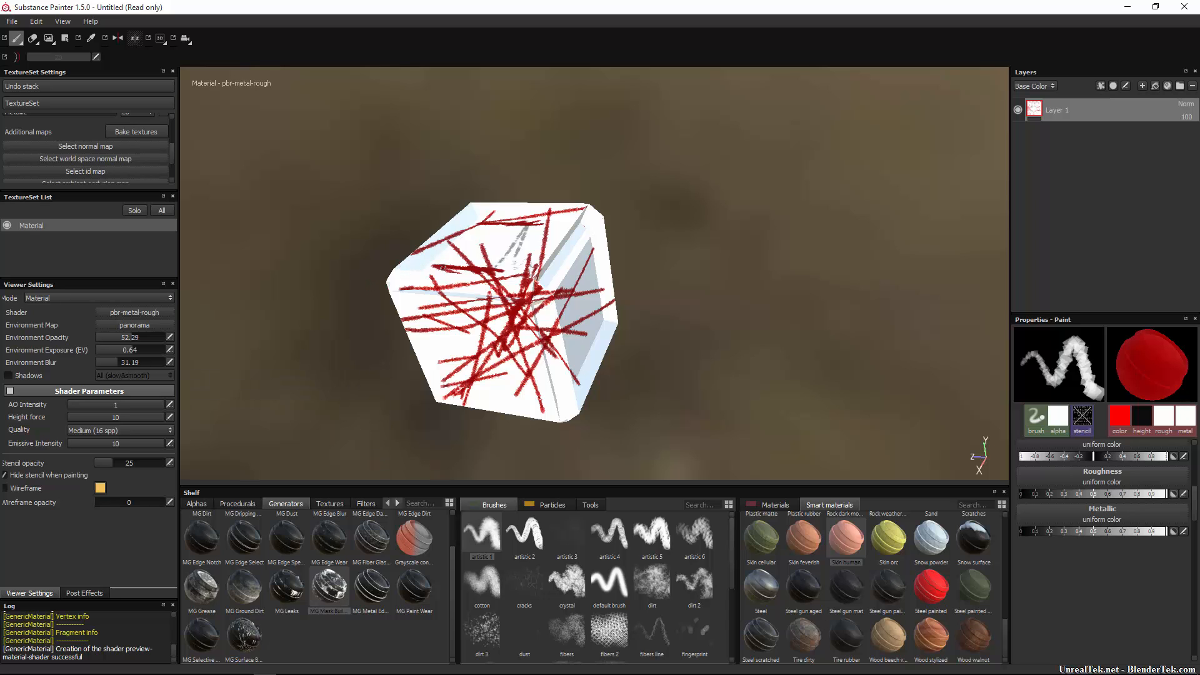
key(ctrl+alt)
key(ctrl+shift)
key(alt)
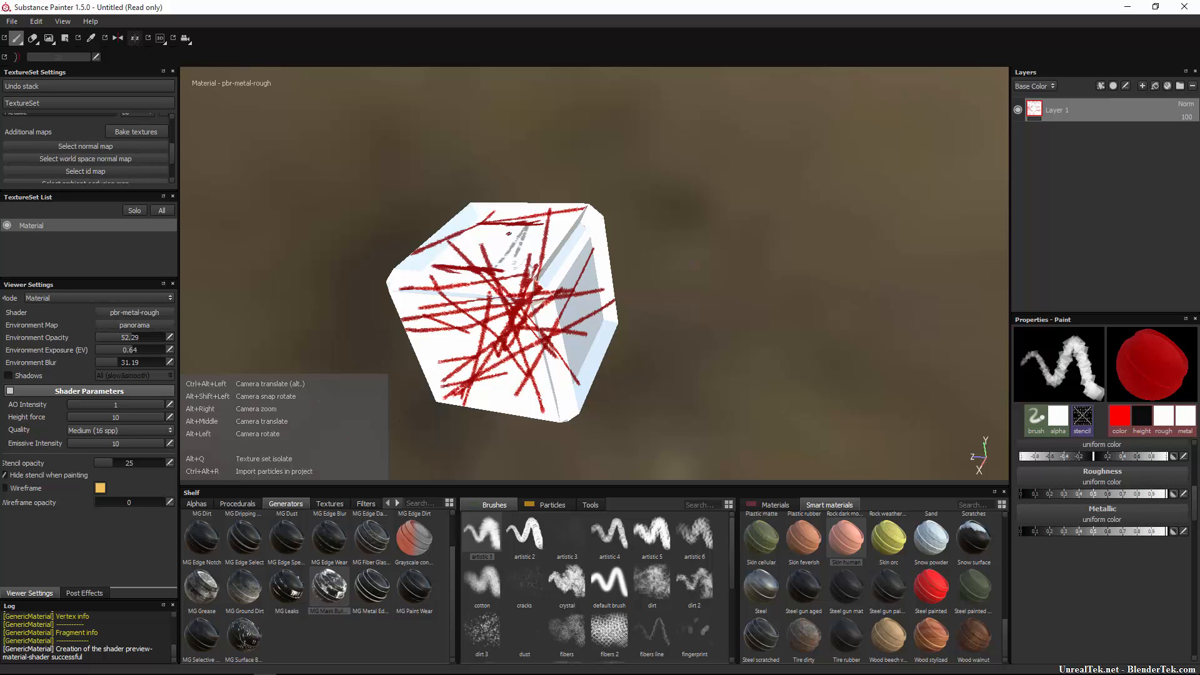
alt+drag(266, 204, 422, 194)
alt+right_drag(422, 193, 499, 295)
key(alt)
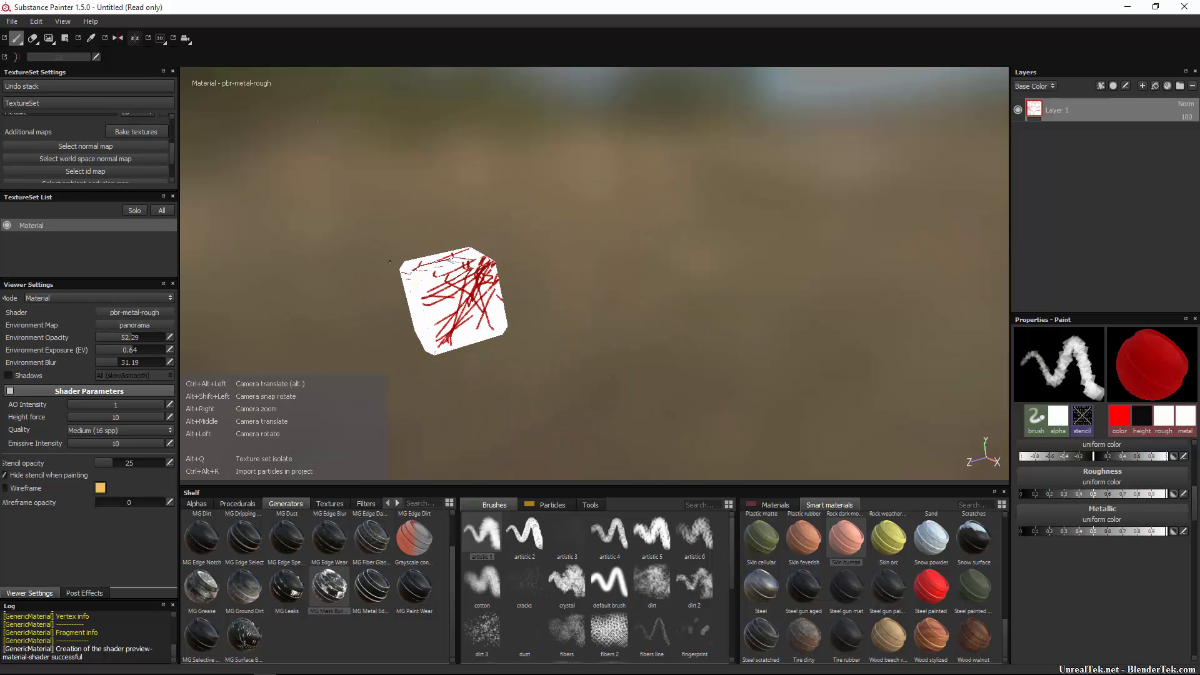
alt+middle_drag(358, 220, 358, 248)
key(alt)
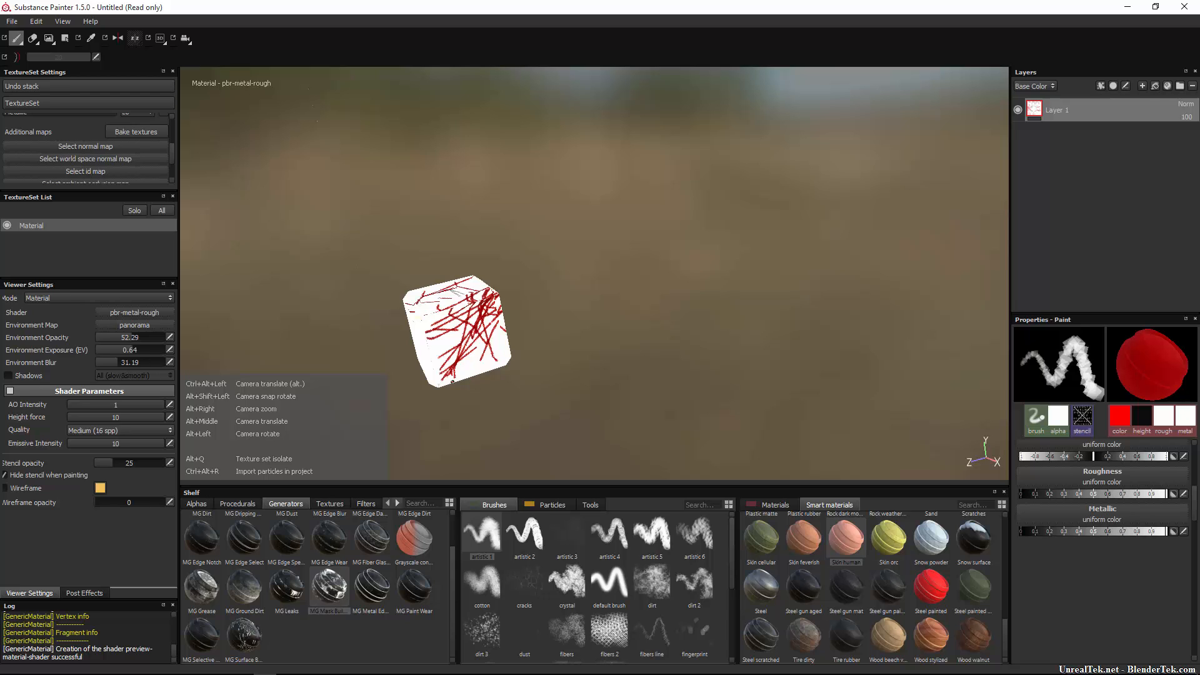
alt+right_drag(453, 382, 367, 378)
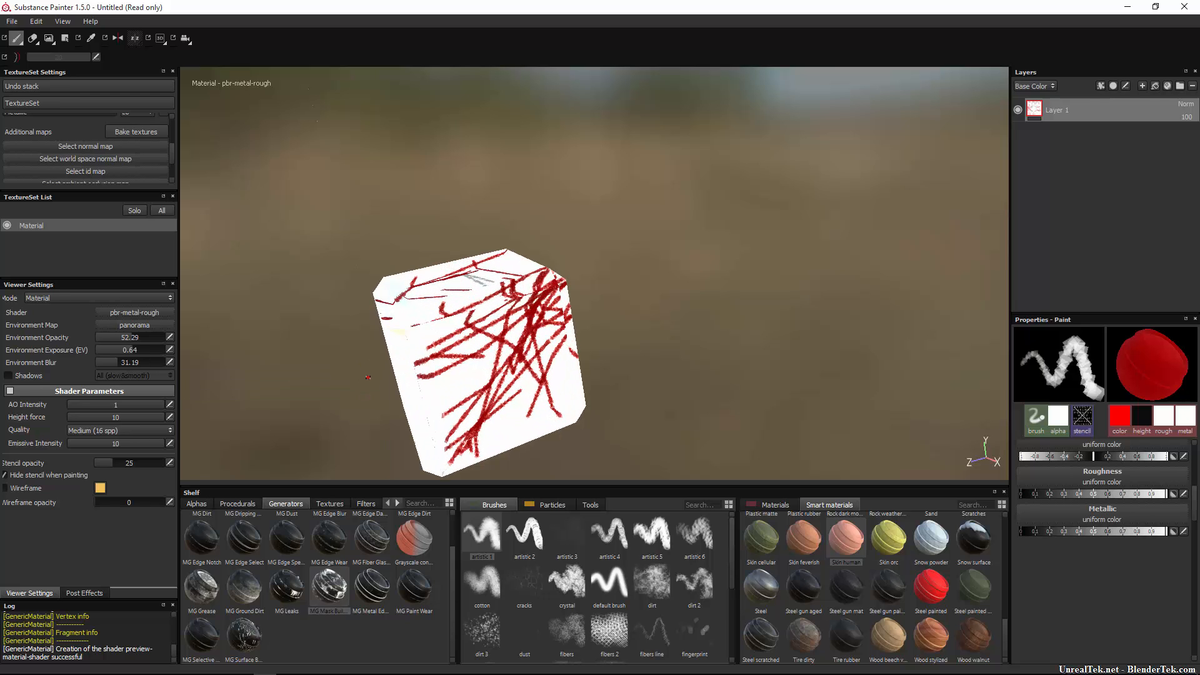
key(alt+shift)
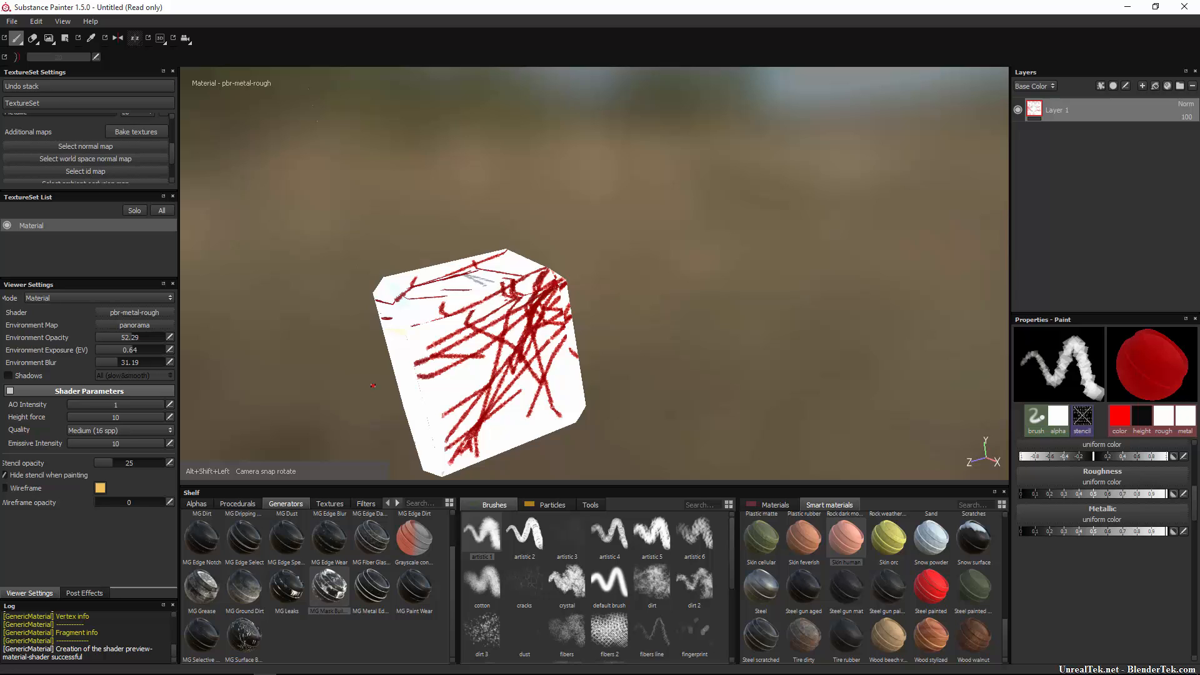
mouse_move(602, 337)
alt+shift+mouse_down()
mouse_move(567, 333)
mouse_move(466, 362)
mouse_move(206, 339)
mouse_move(203, 304)
mouse_move(276, 164)
mouse_move(488, 166)
mouse_move(710, 204)
mouse_move(747, 308)
mouse_move(694, 343)
mouse_move(554, 366)
alt+shift+mouse_up()
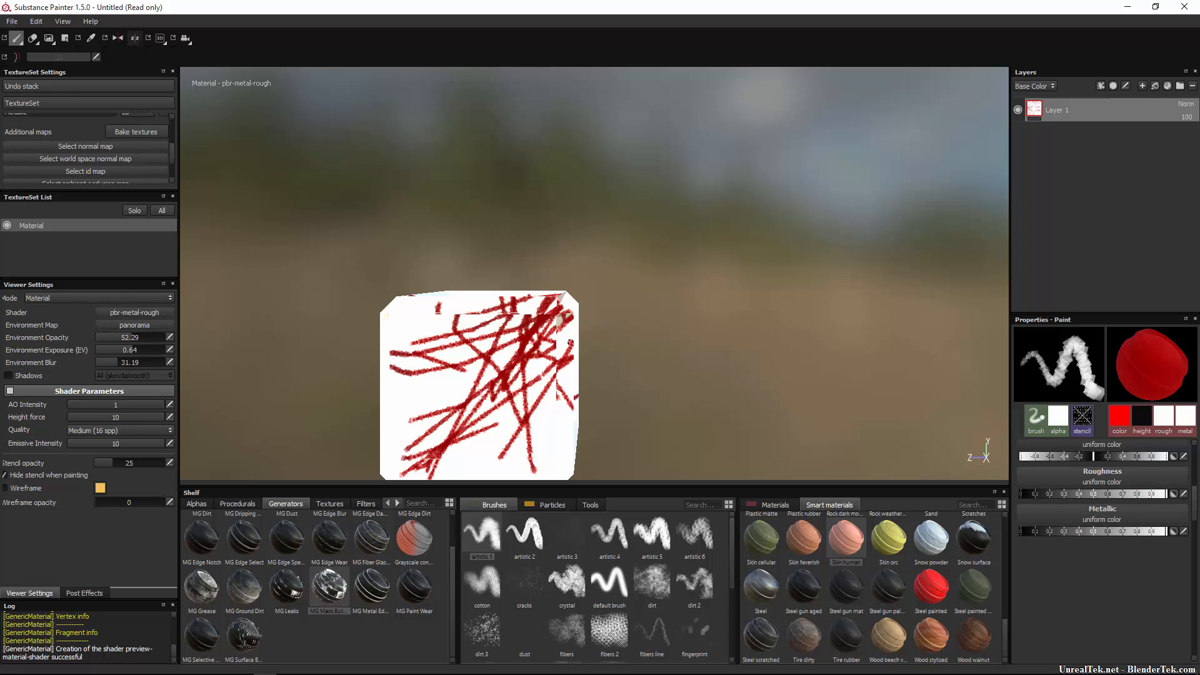
alt+shift+drag(669, 343, 1115, 347)
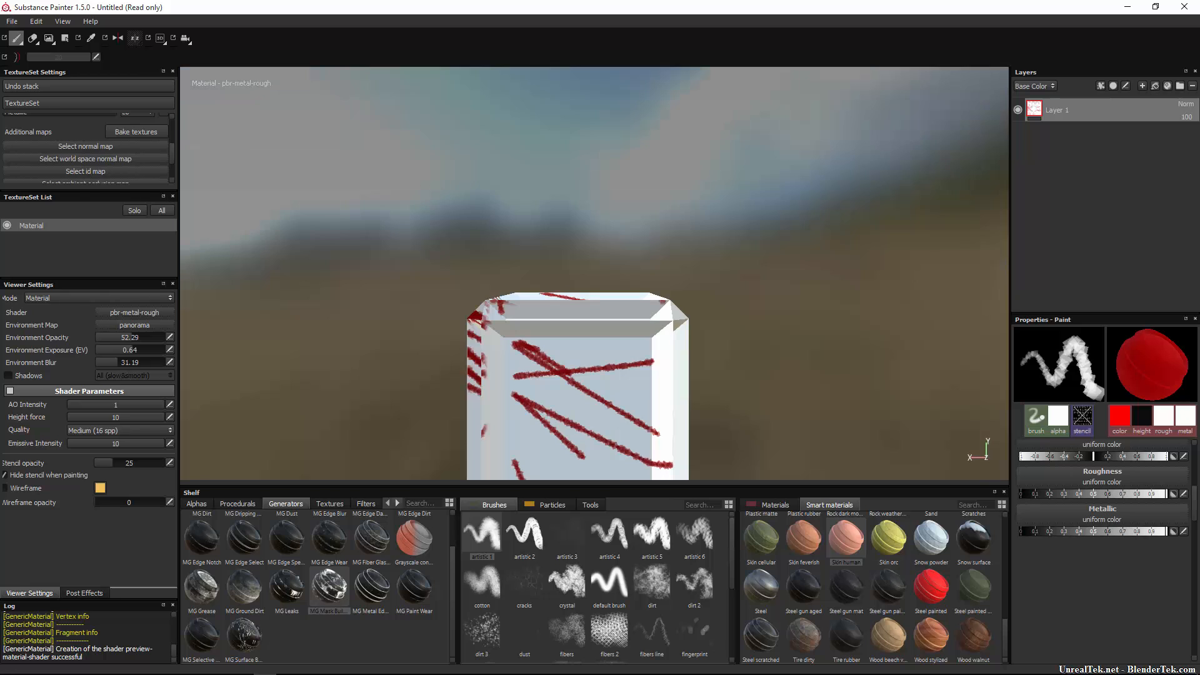
alt+middle_drag(710, 360, 753, 259)
scroll(608, 310, up, 6)
mouse_move(656, 368)
alt+middle_down()
mouse_move(647, 329)
mouse_move(638, 343)
alt+middle_up()
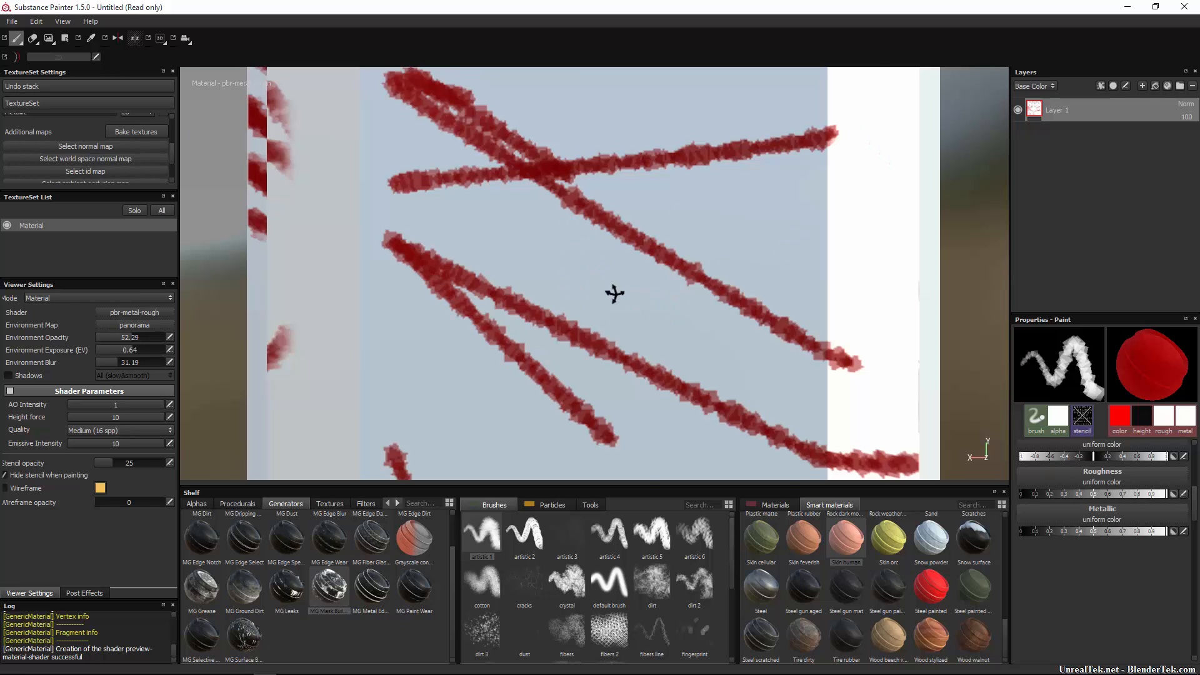
mouse_move(613, 292)
alt+mouse_down()
mouse_move(530, 329)
mouse_move(569, 308)
alt+mouse_up()
scroll(718, 281, up, 1)
scroll(718, 281, down, 5)
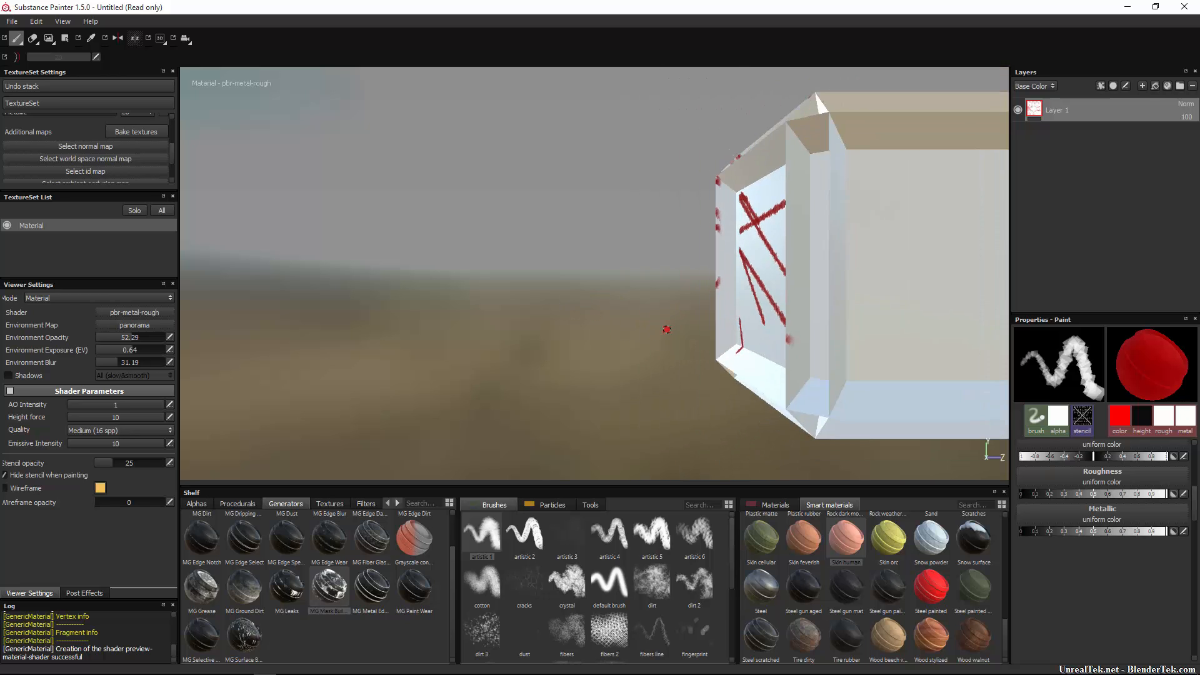
alt+drag(684, 333, 402, 359)
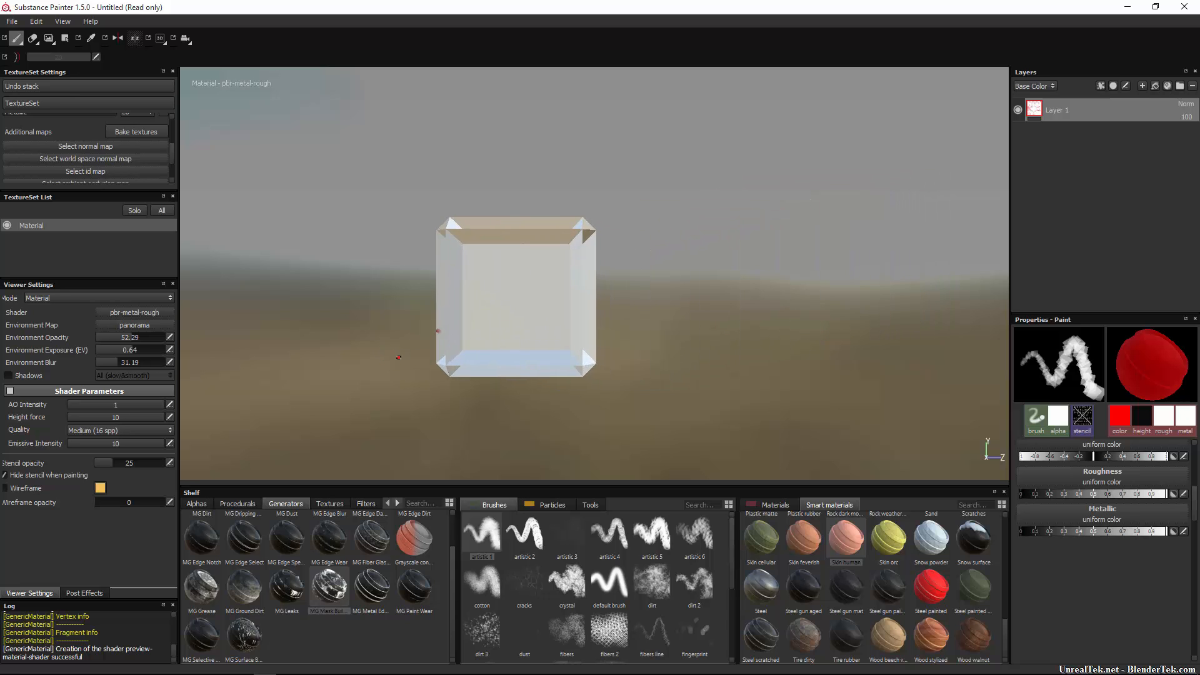
scroll(553, 275, up, 8)
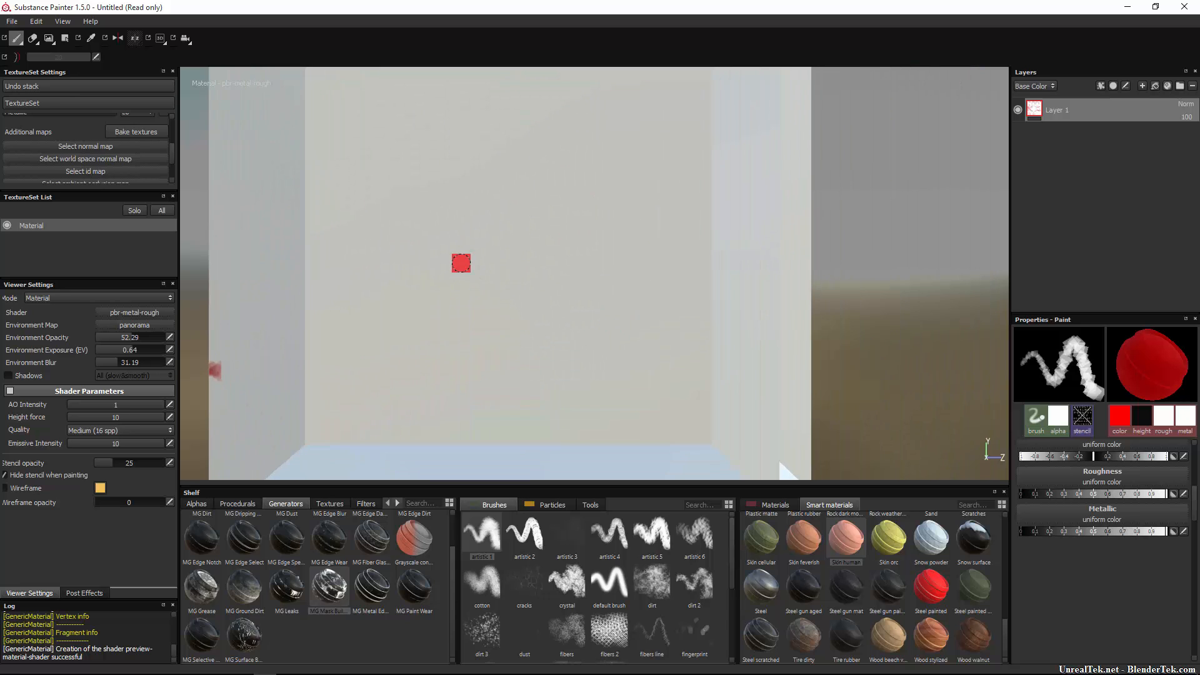
scroll(469, 269, down, 3)
alt+drag(541, 289, 528, 320)
mouse_move(382, 248)
alt+mouse_down()
mouse_move(372, 232)
mouse_move(369, 252)
alt+mouse_up()
mouse_move(377, 201)
alt+middle_down()
mouse_move(453, 234)
mouse_move(1095, 305)
mouse_move(404, 223)
mouse_move(559, 357)
mouse_move(785, 161)
mouse_move(482, 332)
mouse_move(667, 252)
mouse_move(460, 252)
mouse_move(528, 222)
mouse_move(430, 333)
alt+middle_up()
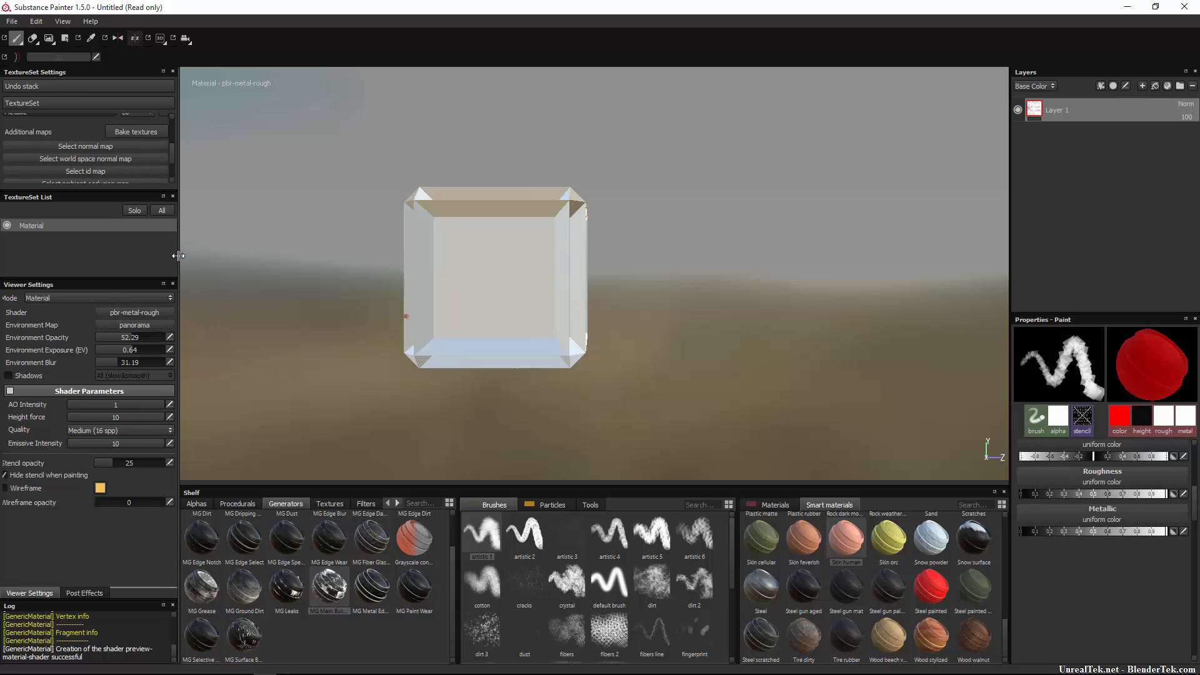
Set the texture set size to 512 (briefly trying 128) and drag environment opacity to 100.
drag(178, 256, 223, 256)
scroll(80, 133, up, 3)
click(72, 119)
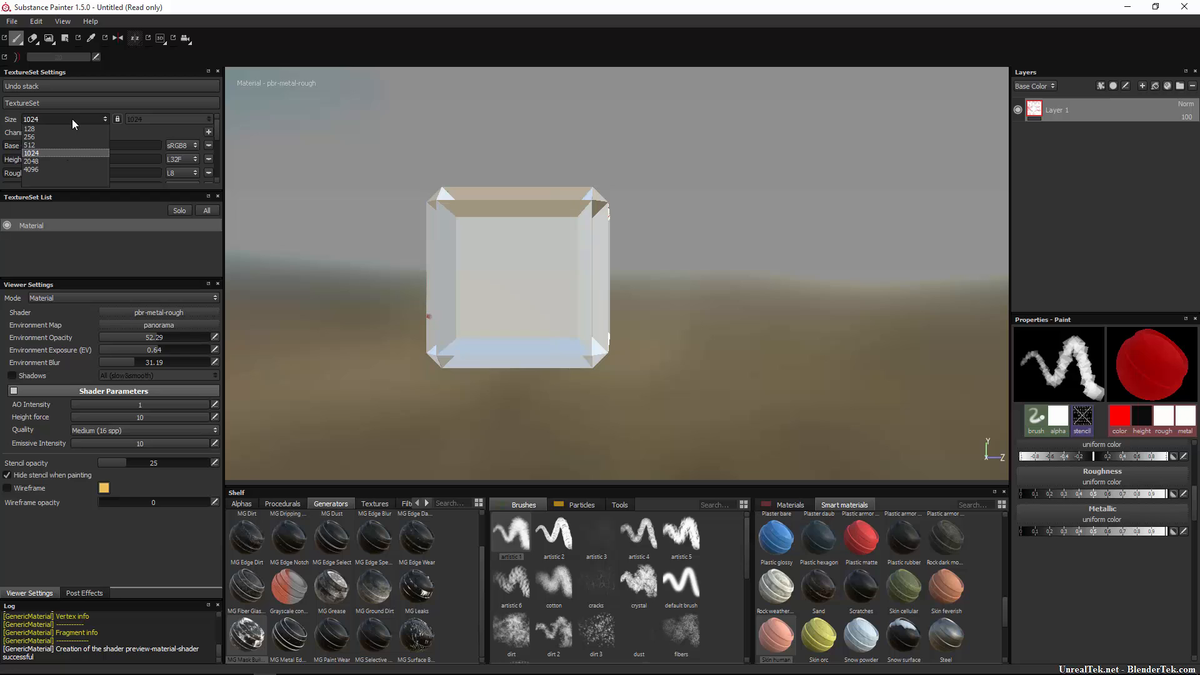
click(70, 129)
click(65, 117)
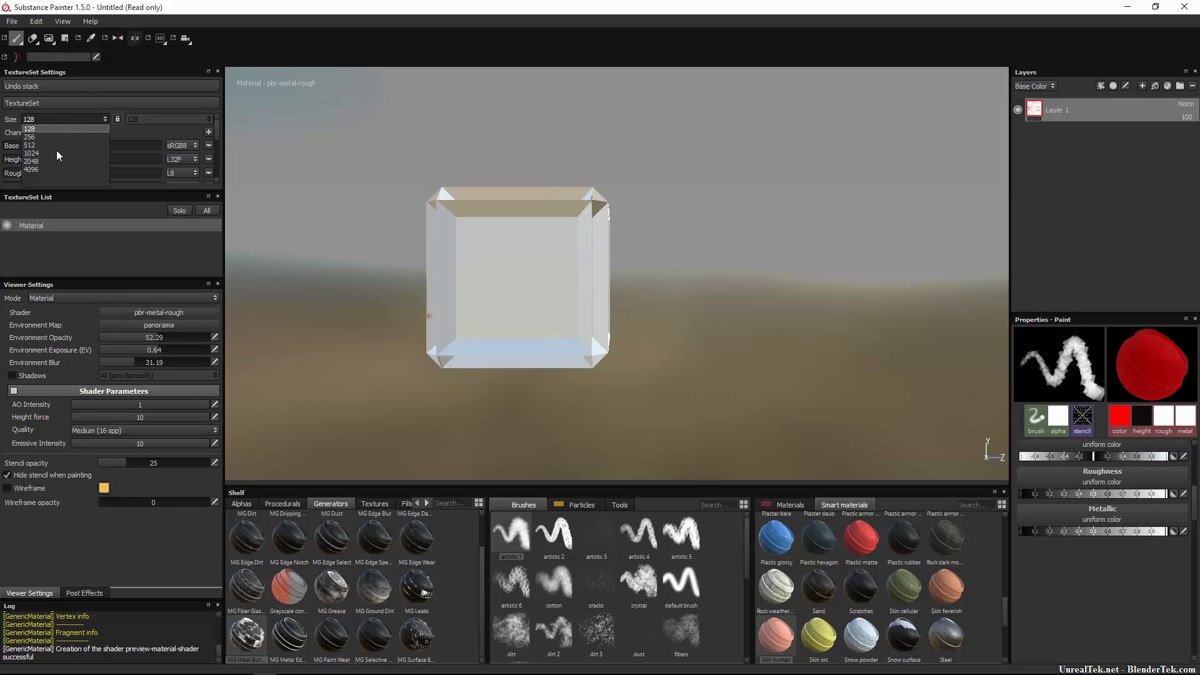
click(55, 145)
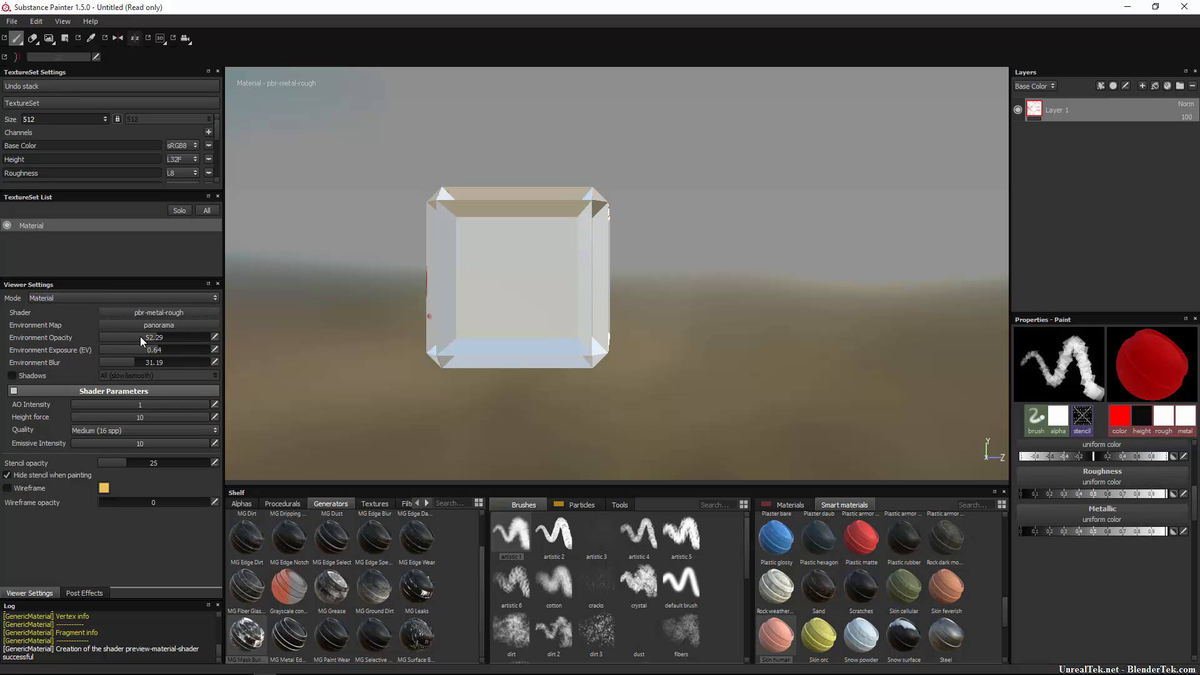
drag(140, 337, 216, 339)
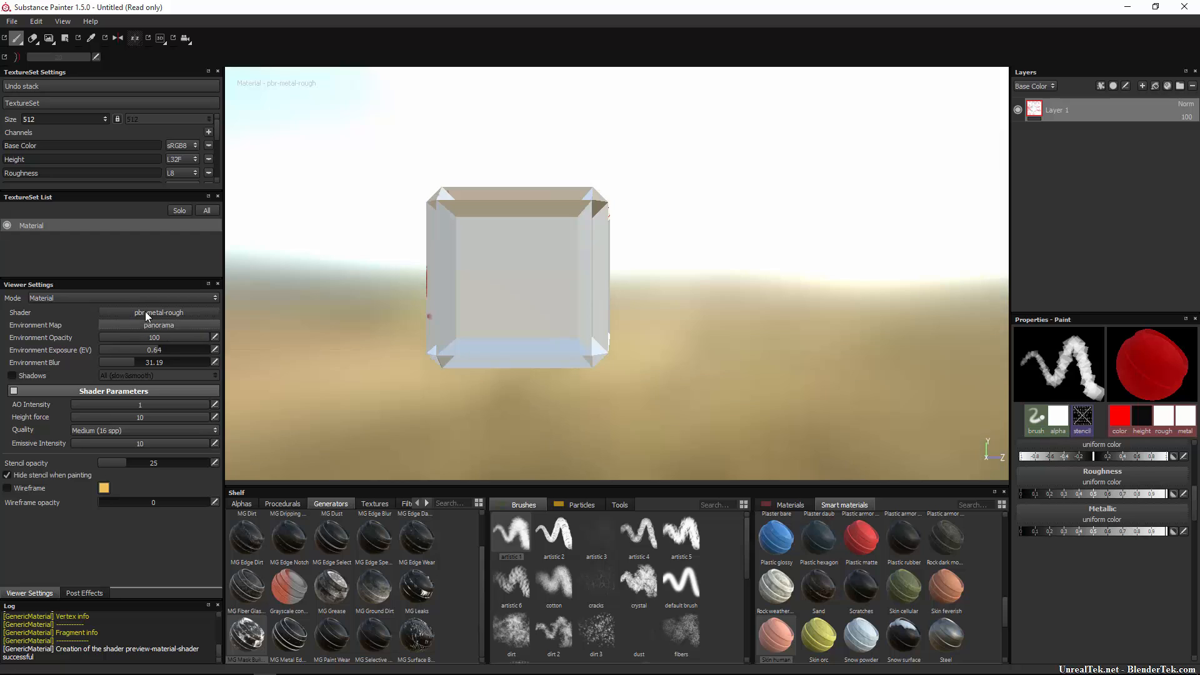
click(106, 298)
Switch the viewer to Solo Base Color and reframe the cube.
click(93, 308)
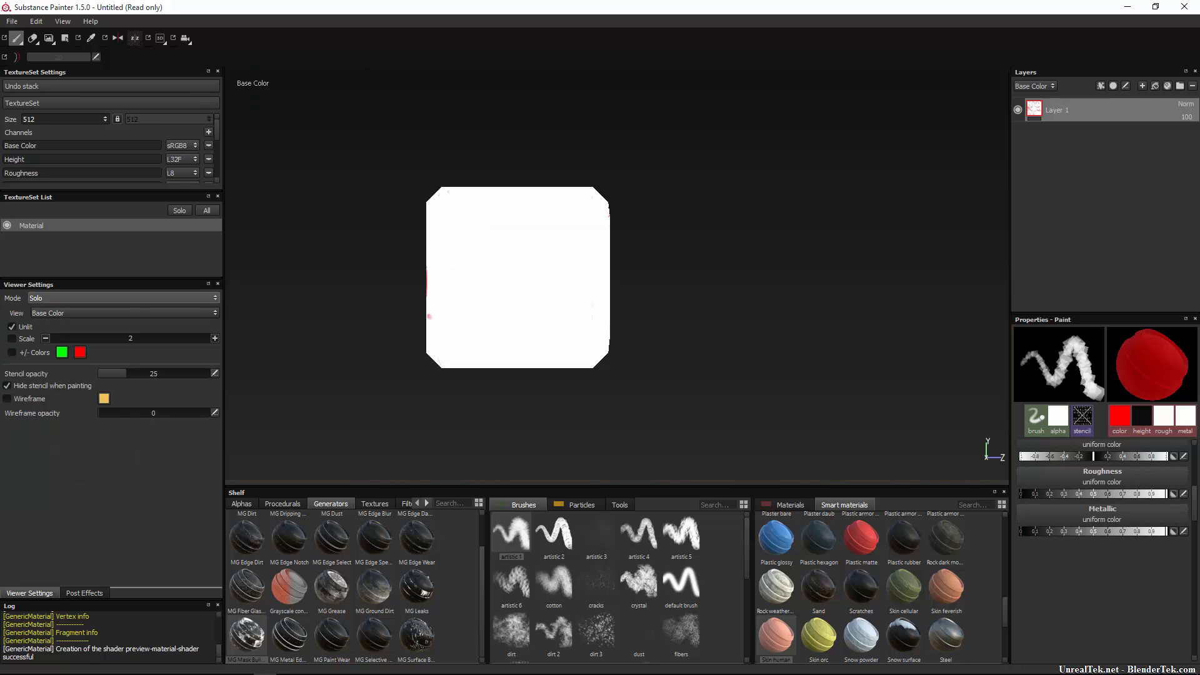
mouse_move(436, 199)
alt+mouse_down()
mouse_move(624, 255)
mouse_move(602, 133)
alt+mouse_up()
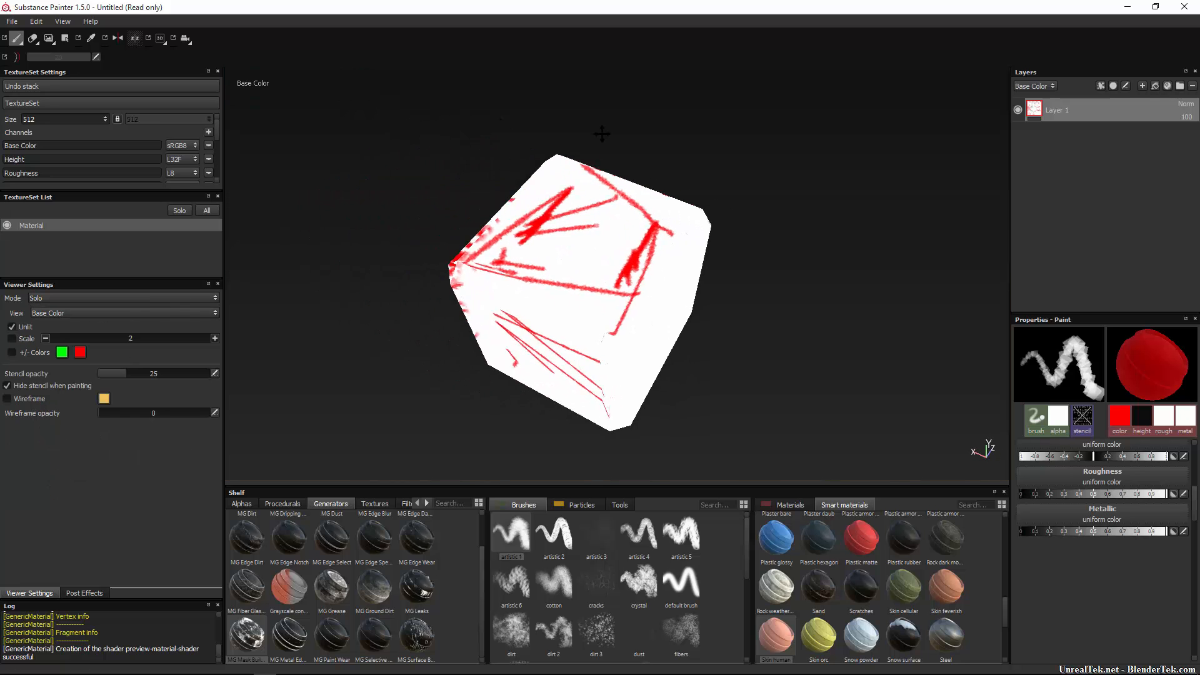
alt+middle_drag(602, 133, 673, 134)
alt+right_drag(673, 134, 621, 274)
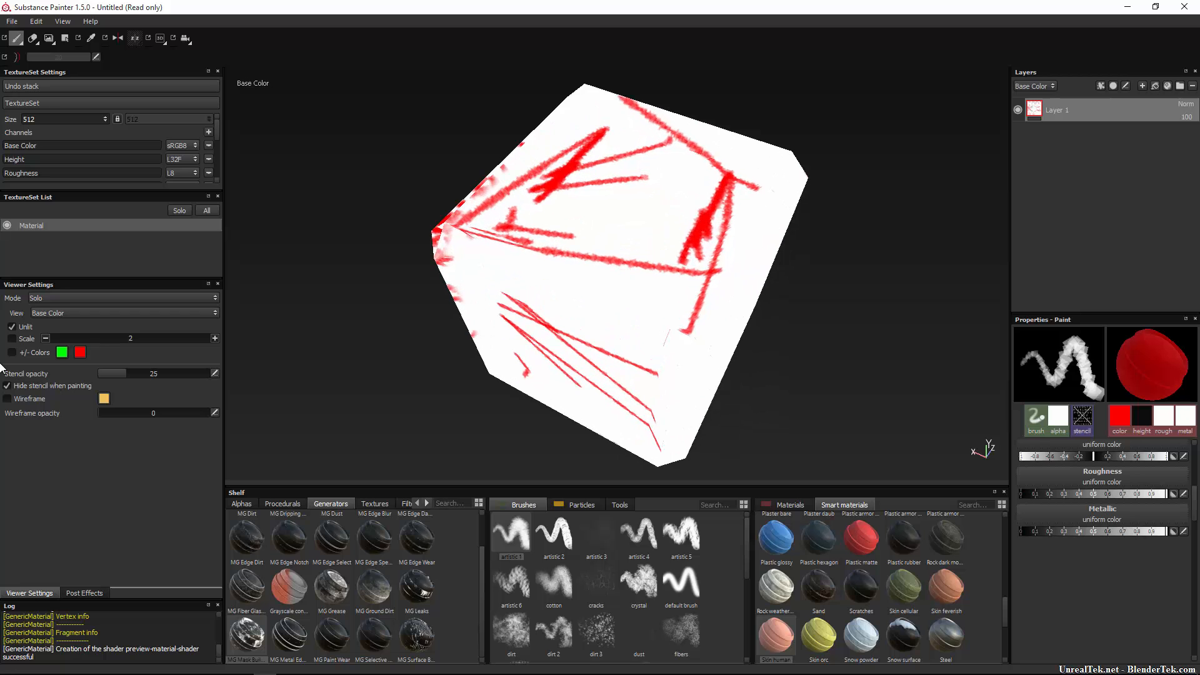
Uncheck Unlit to shade the Base Color view, then paint and undo a test stroke.
click(11, 327)
mouse_move(741, 348)
alt+mouse_down()
mouse_move(653, 284)
mouse_move(798, 193)
mouse_move(544, 303)
mouse_move(675, 260)
alt+mouse_up()
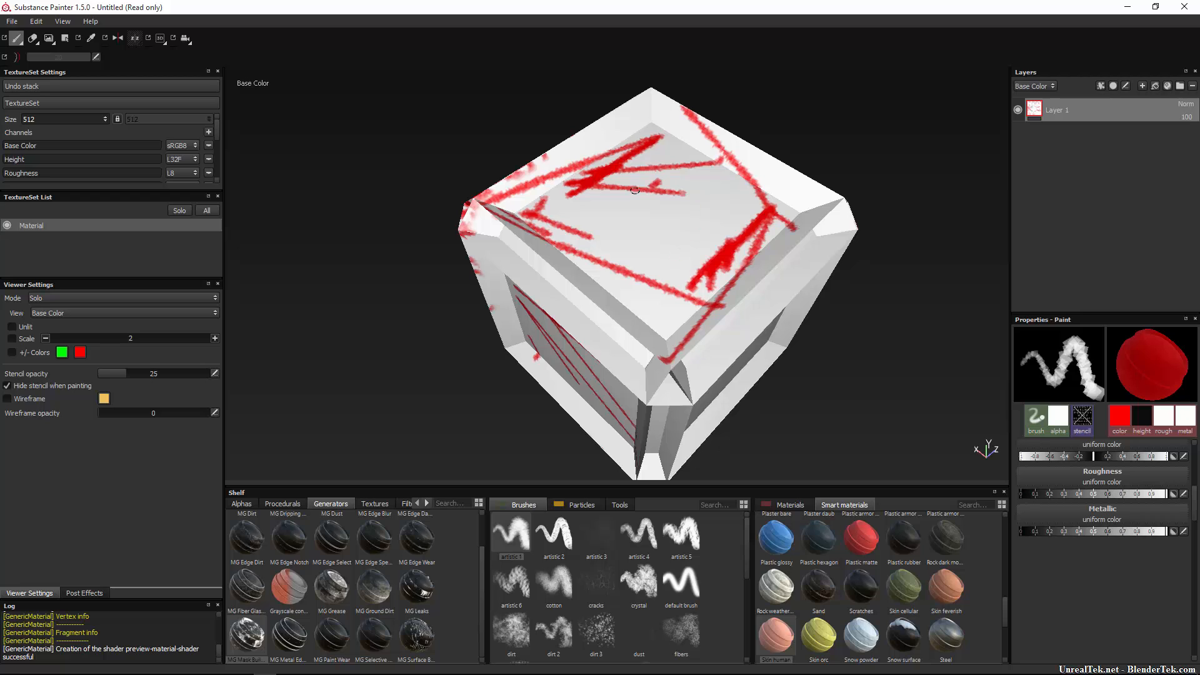
mouse_move(654, 183)
mouse_down()
mouse_move(600, 350)
mouse_move(625, 237)
mouse_move(719, 281)
mouse_up()
key(ctrl+z)
Switch the viewer mode to Material, then back to Solo.
click(162, 299)
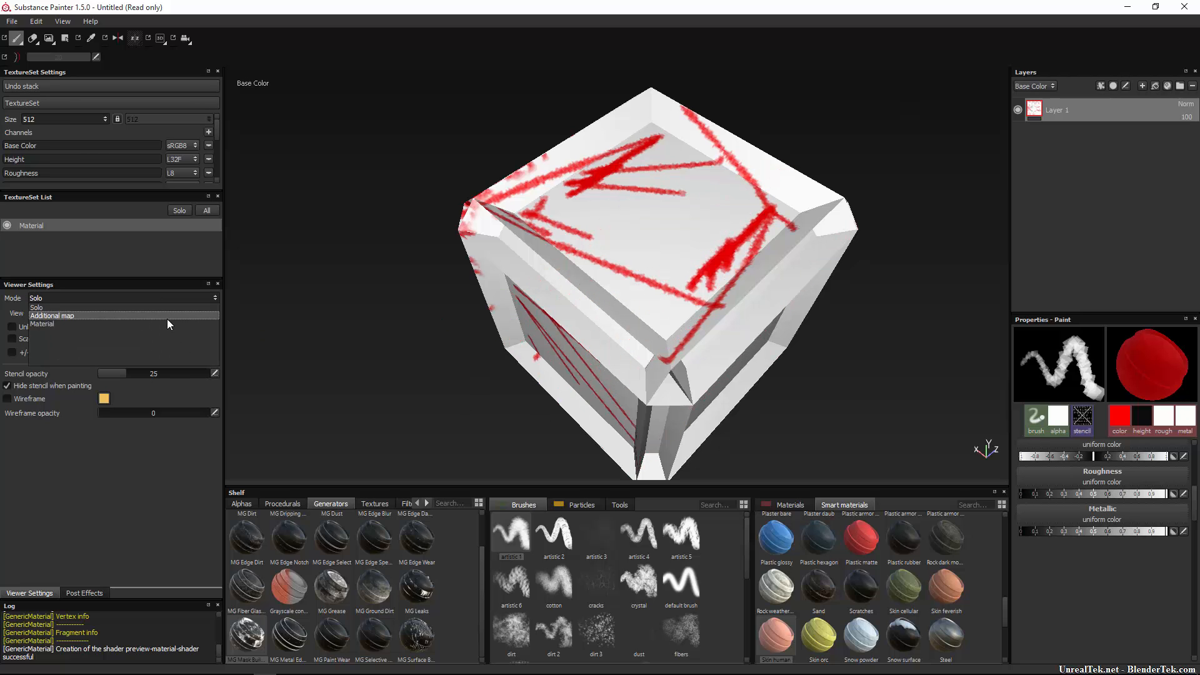
click(167, 320)
click(148, 298)
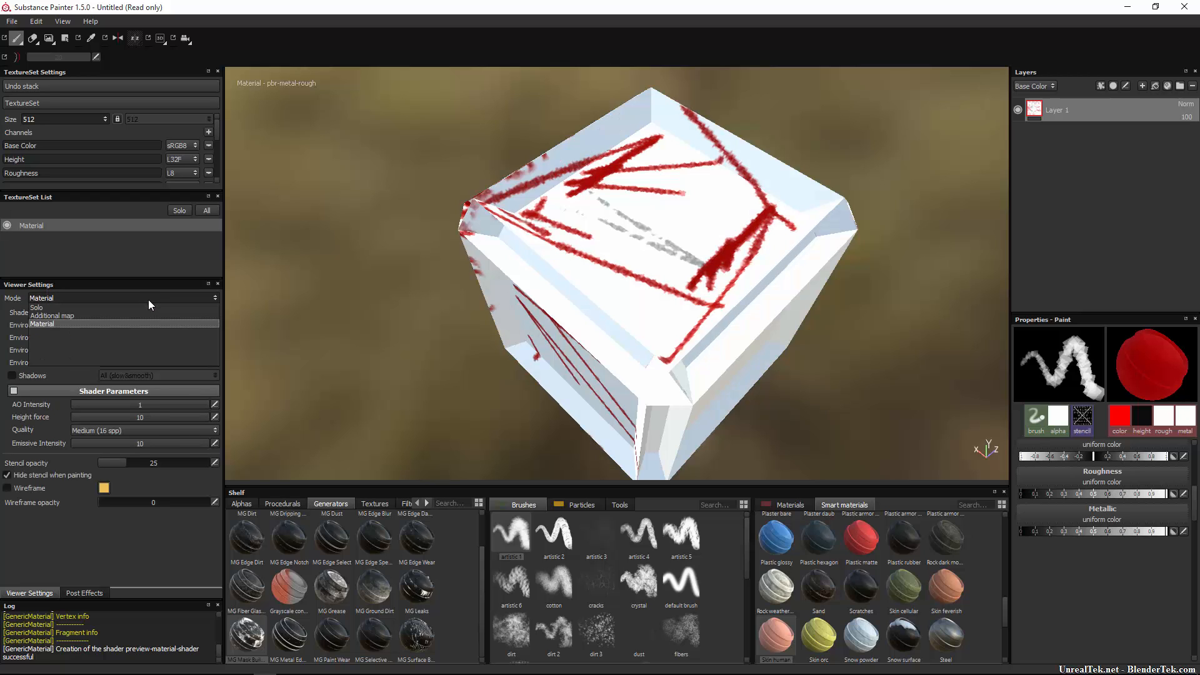
click(148, 307)
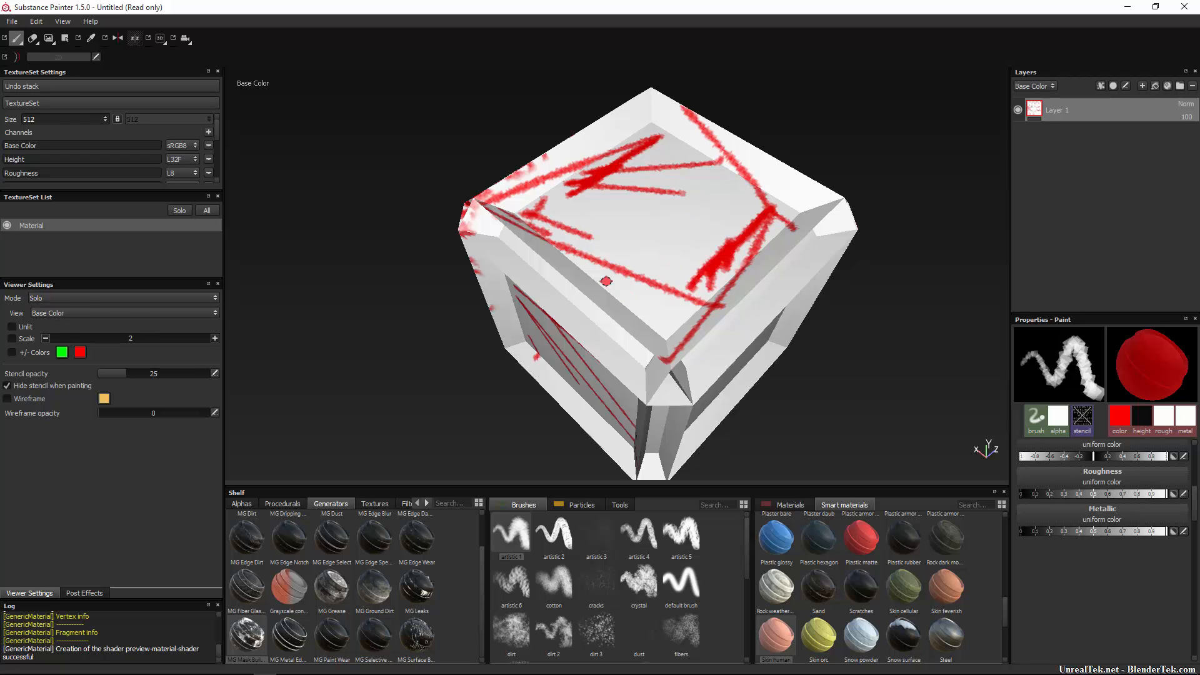
click(99, 299)
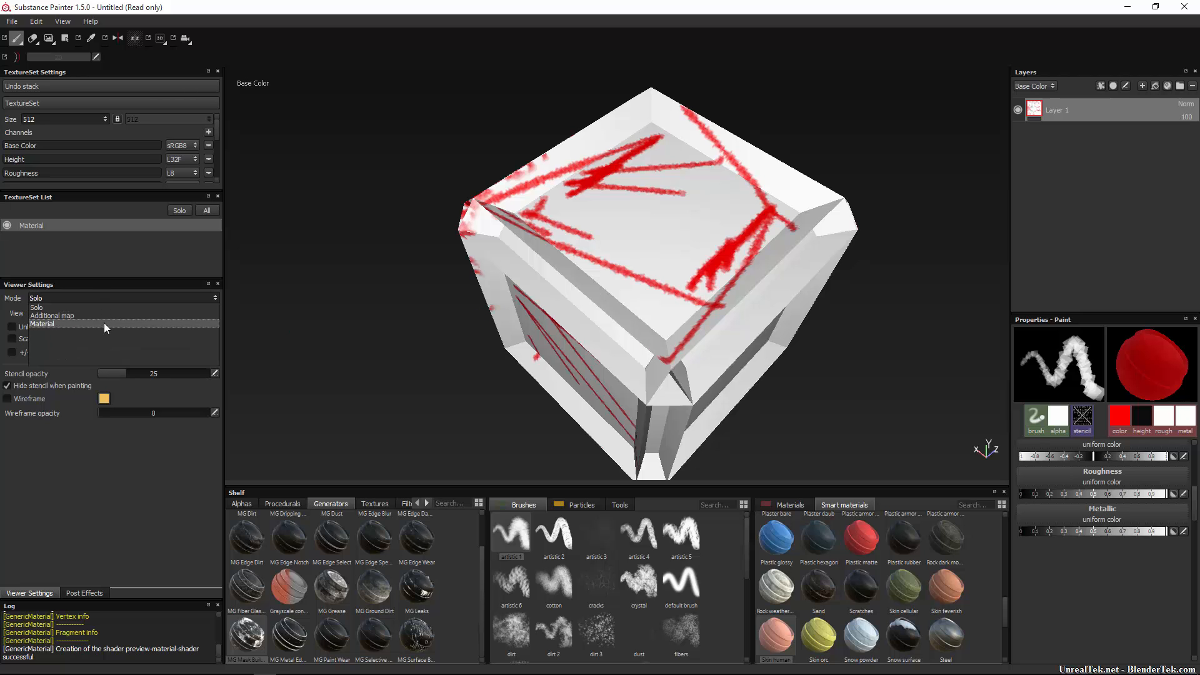
Set the viewer mode to Additional map with Map: Normal.
click(103, 322)
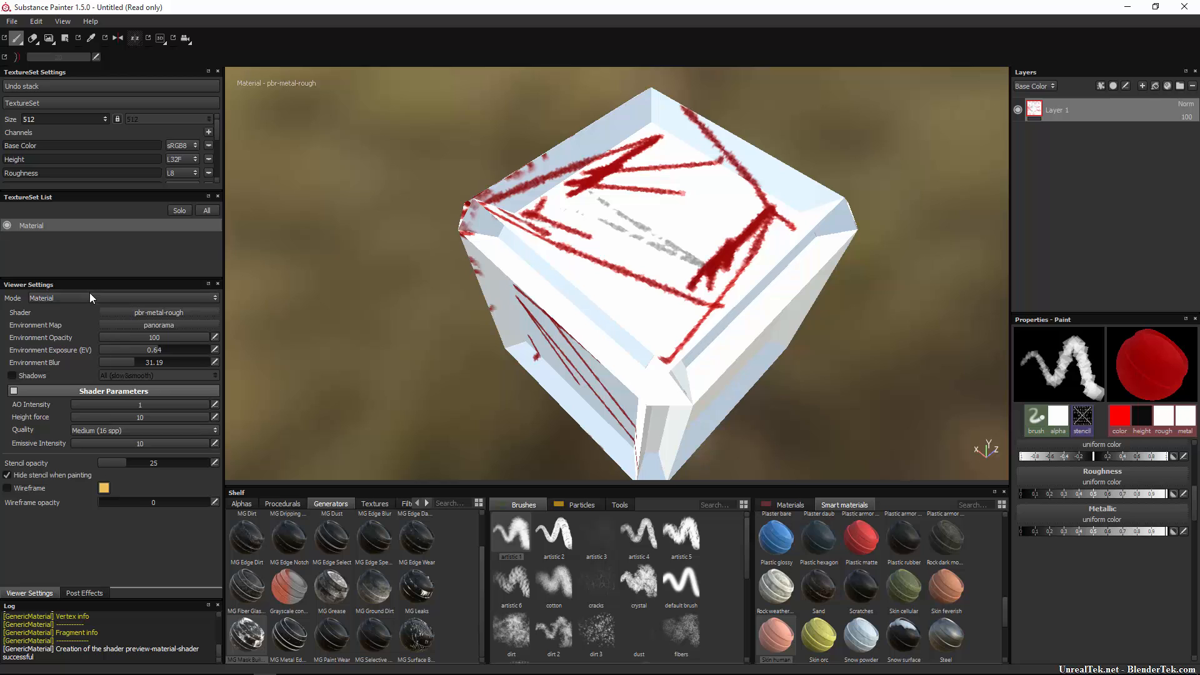
click(90, 297)
click(89, 308)
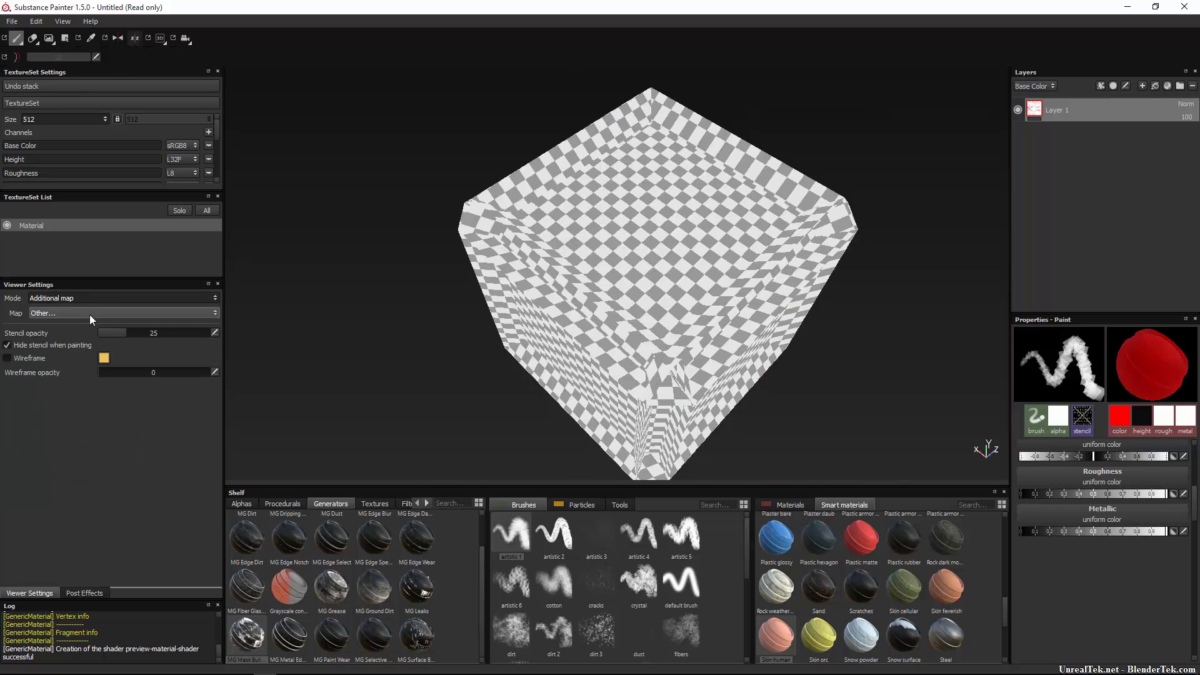
click(97, 312)
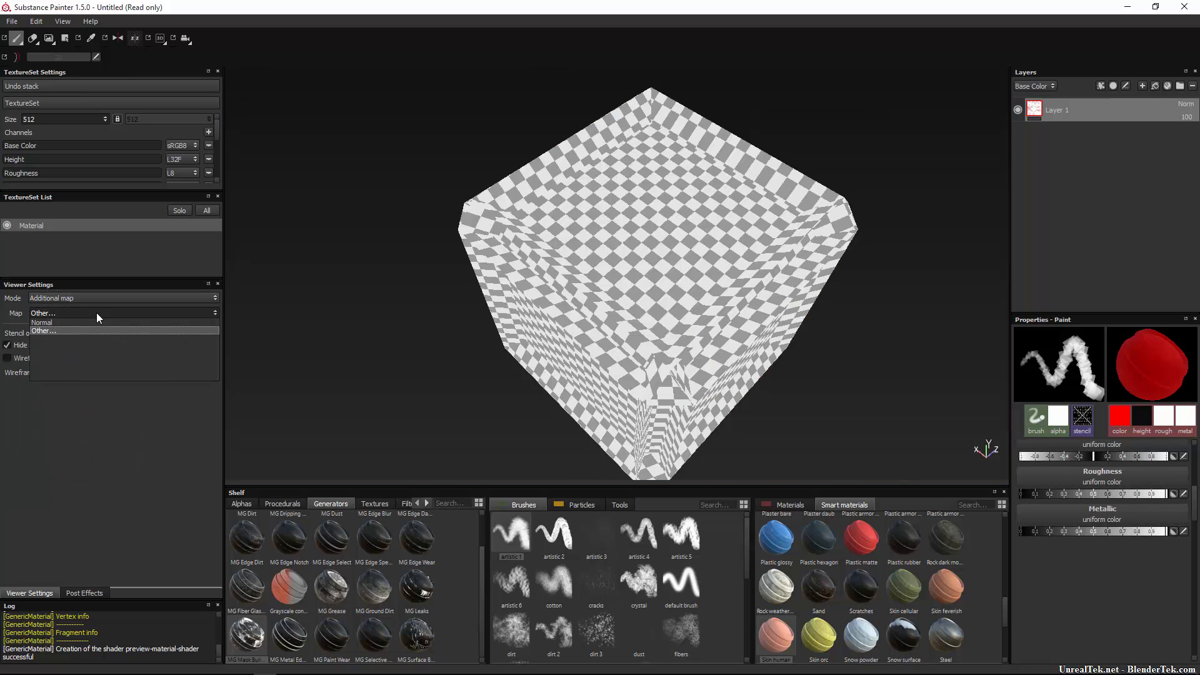
click(88, 324)
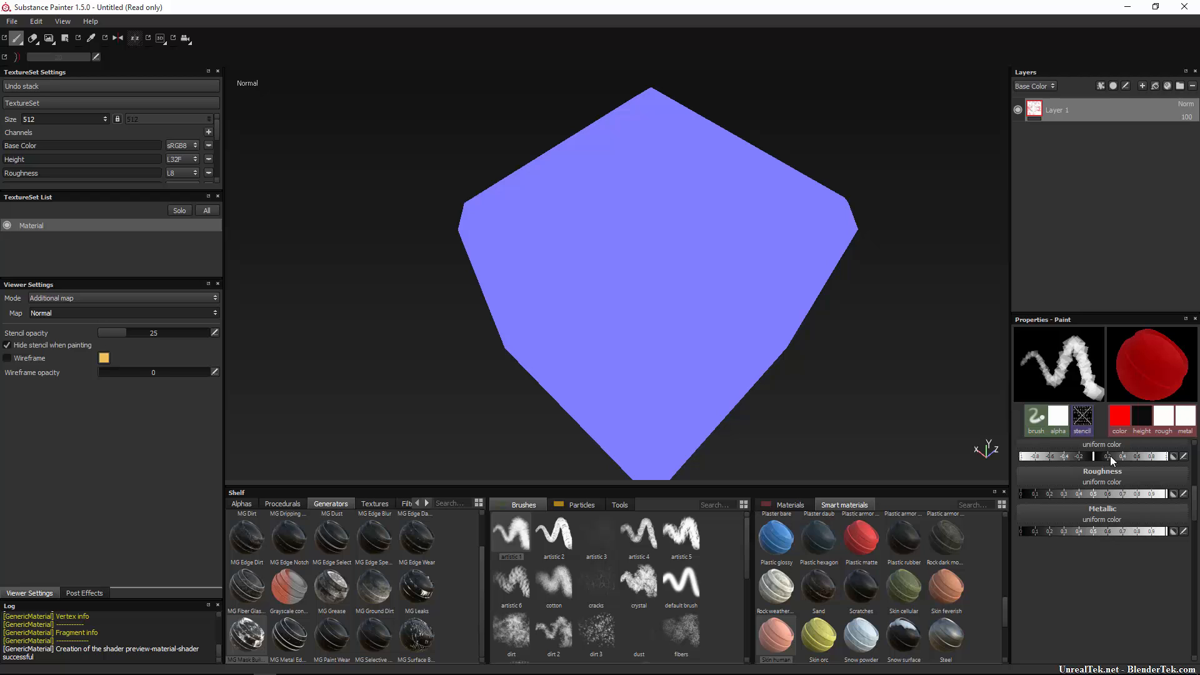
Toggle the brush Height channel and drag the Height slider up, then down to minimum.
scroll(1141, 447, up, 3)
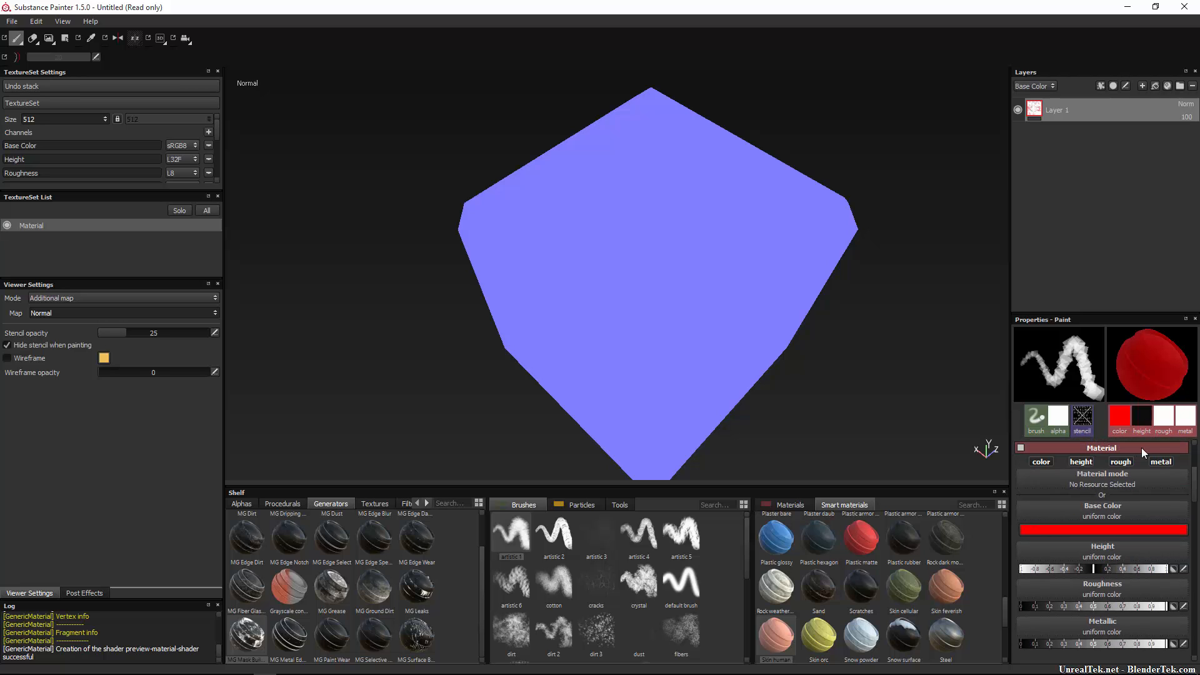
click(1082, 463)
click(1082, 462)
drag(1095, 568, 1163, 570)
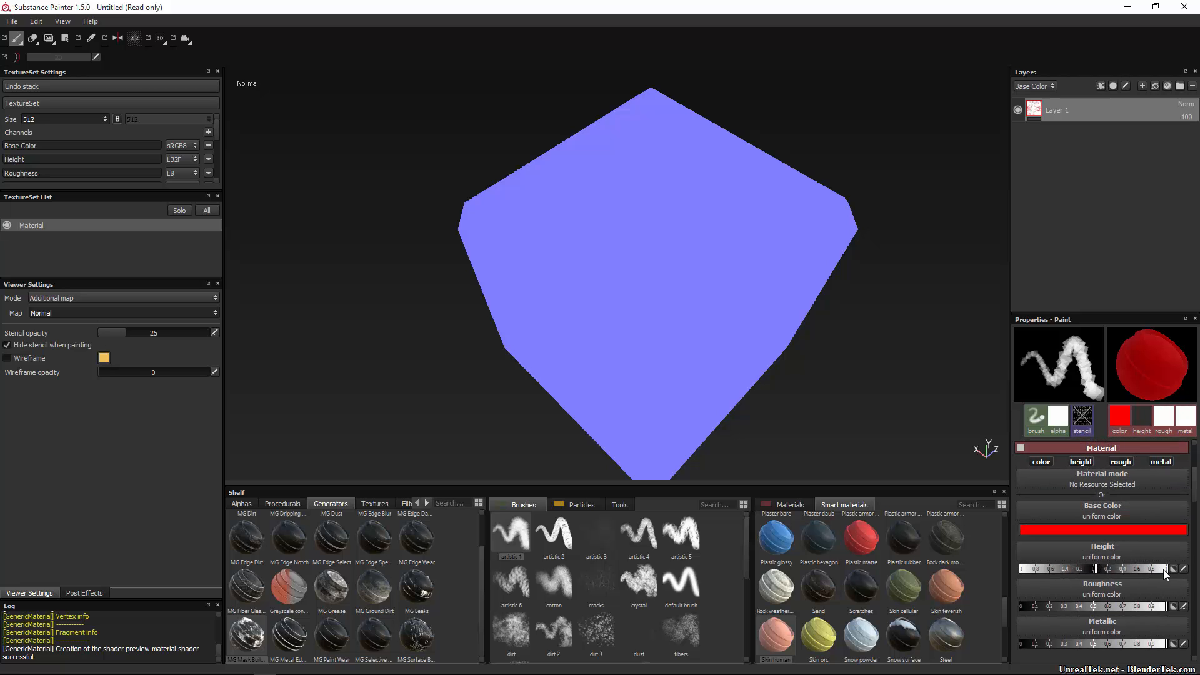
click(743, 331)
drag(1068, 571, 1021, 569)
Orbit the cube and switch the additional map to Other for the checkerboard.
alt+drag(356, 250, 530, 335)
click(198, 313)
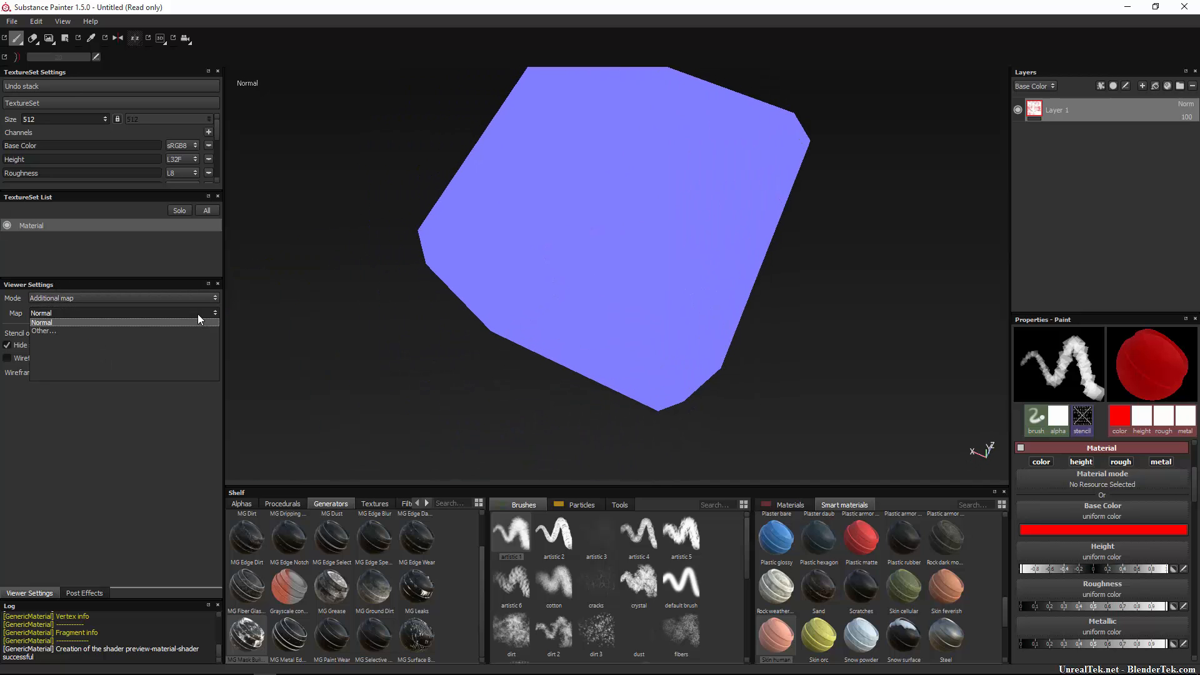
click(157, 330)
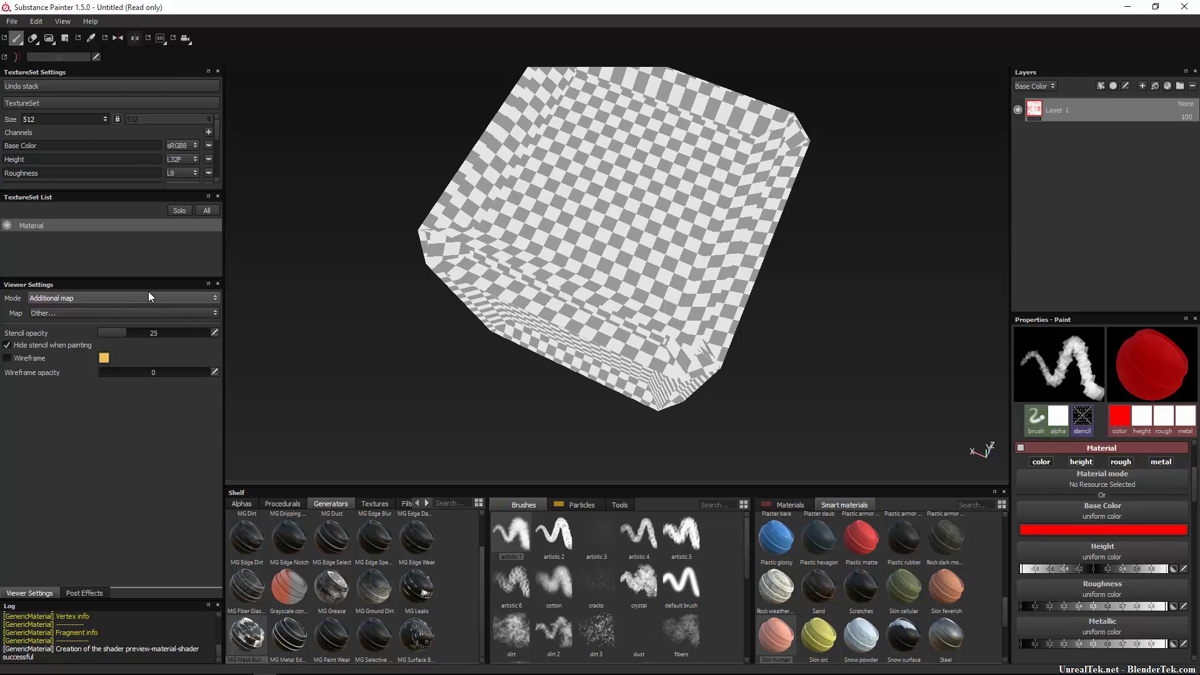
Add a Transmissive channel under Channels and set the viewer mode back to Solo.
click(208, 133)
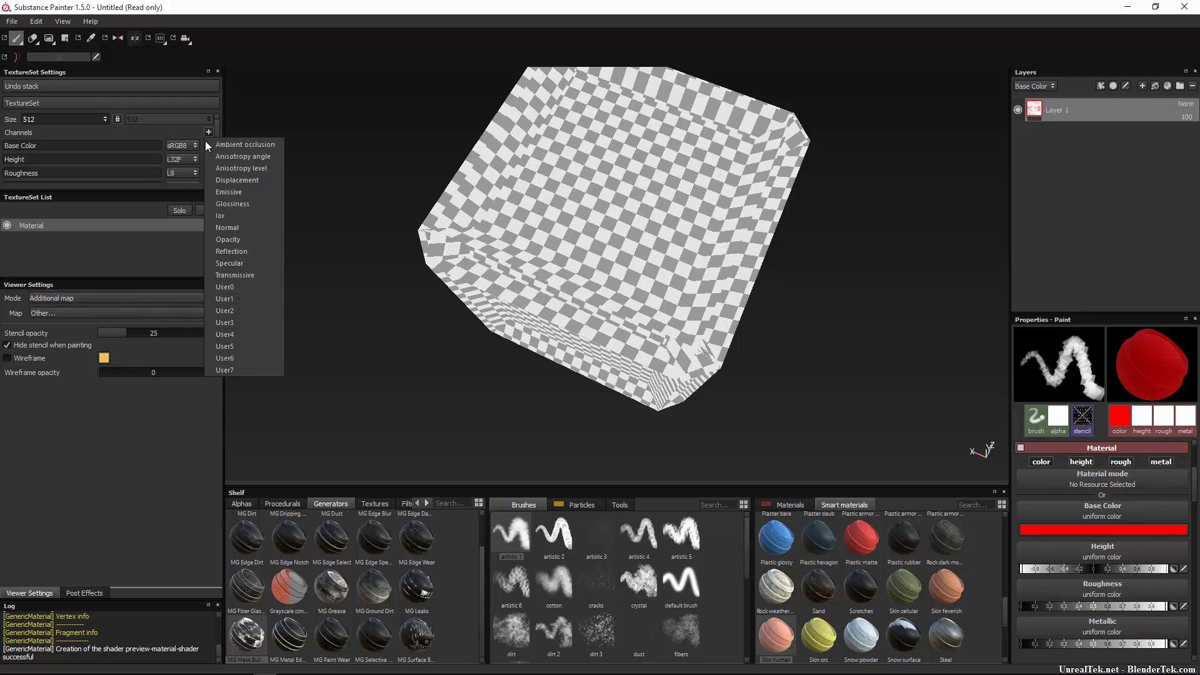
click(243, 263)
click(155, 300)
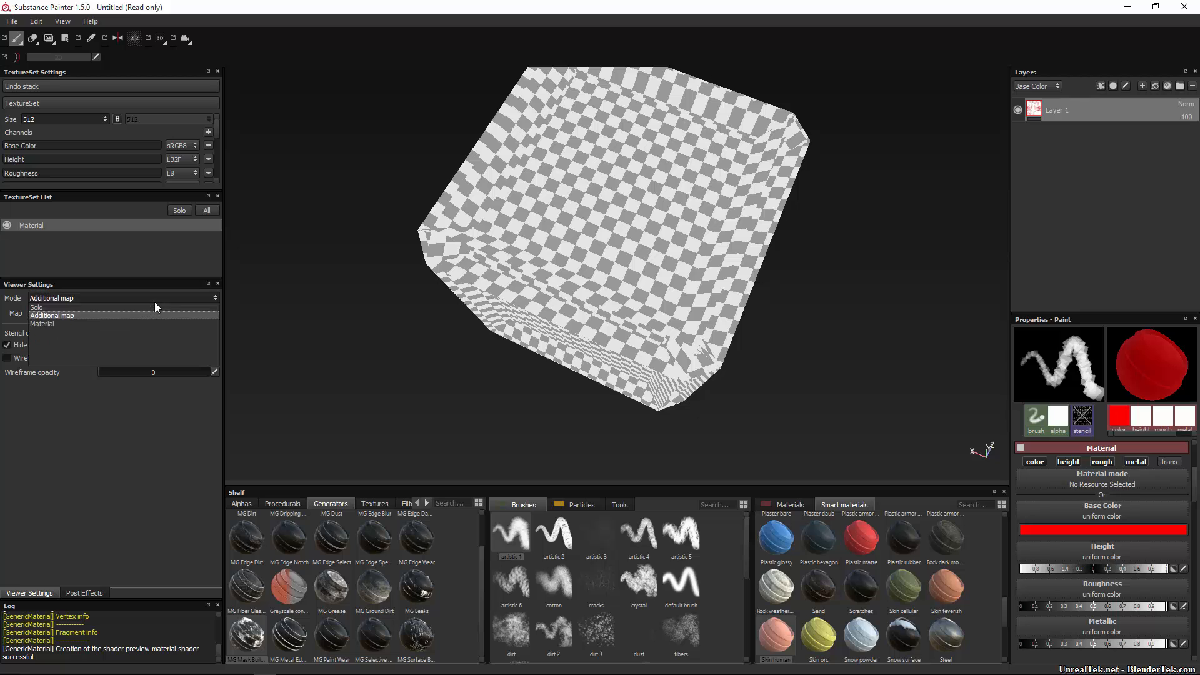
click(155, 307)
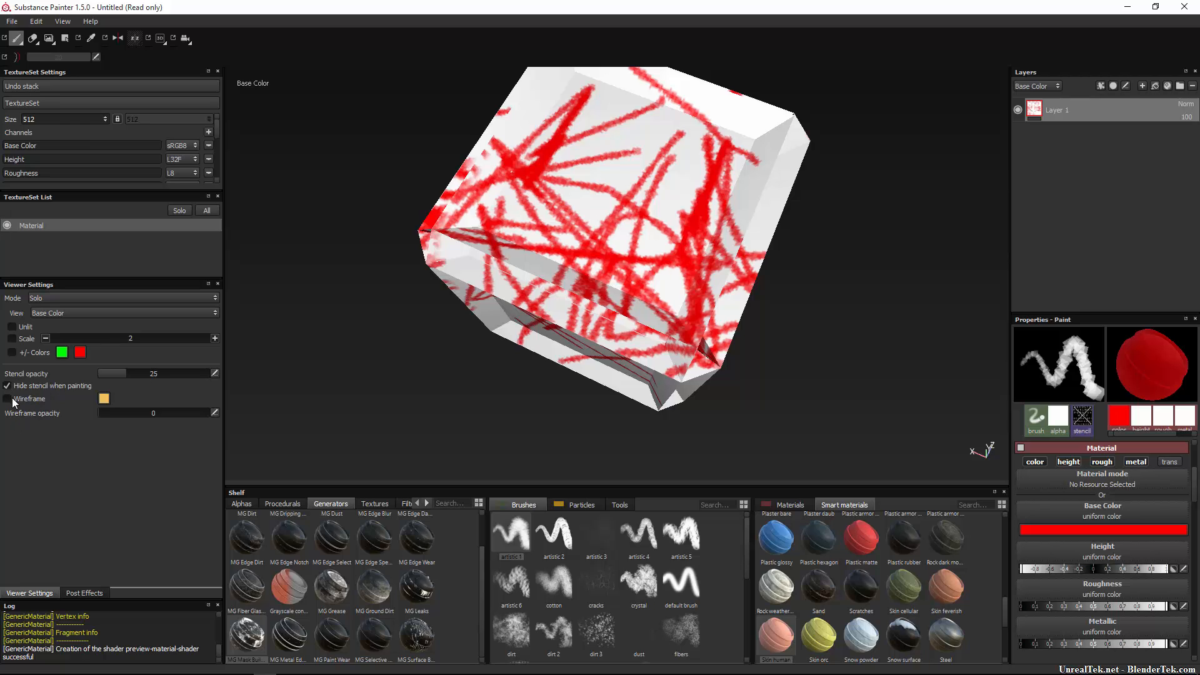
Check the project configuration's normal map format stays DirectX, cancel without changes, and reopen the Edit menu.
click(36, 21)
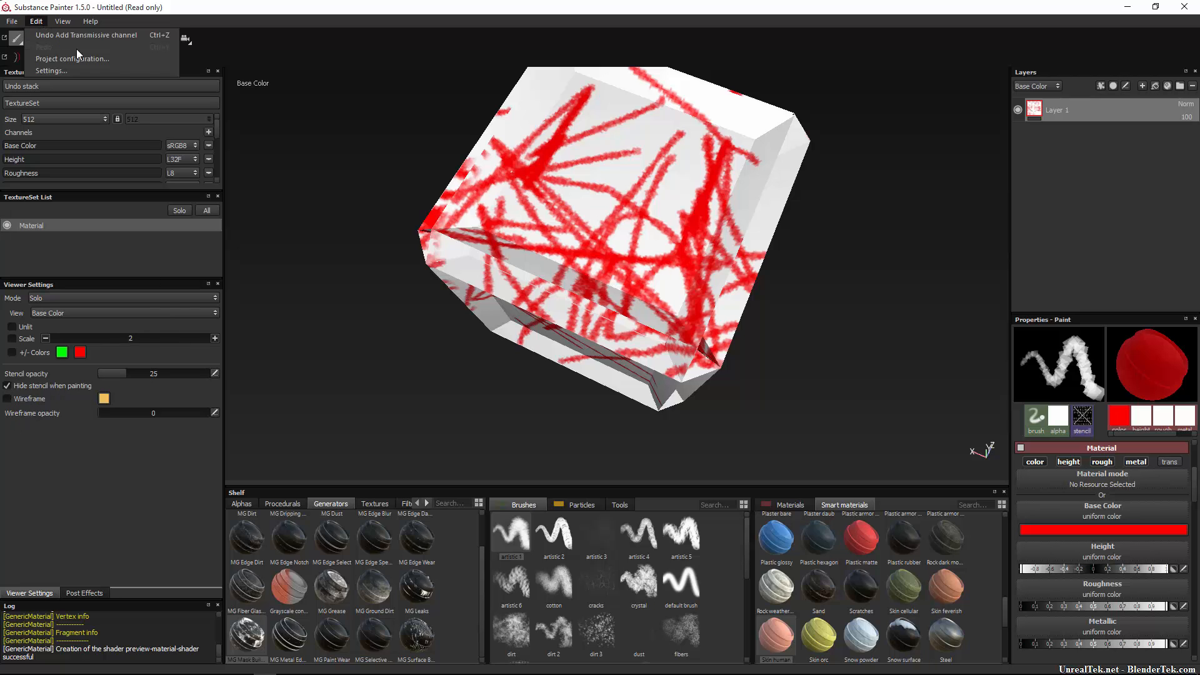
click(64, 59)
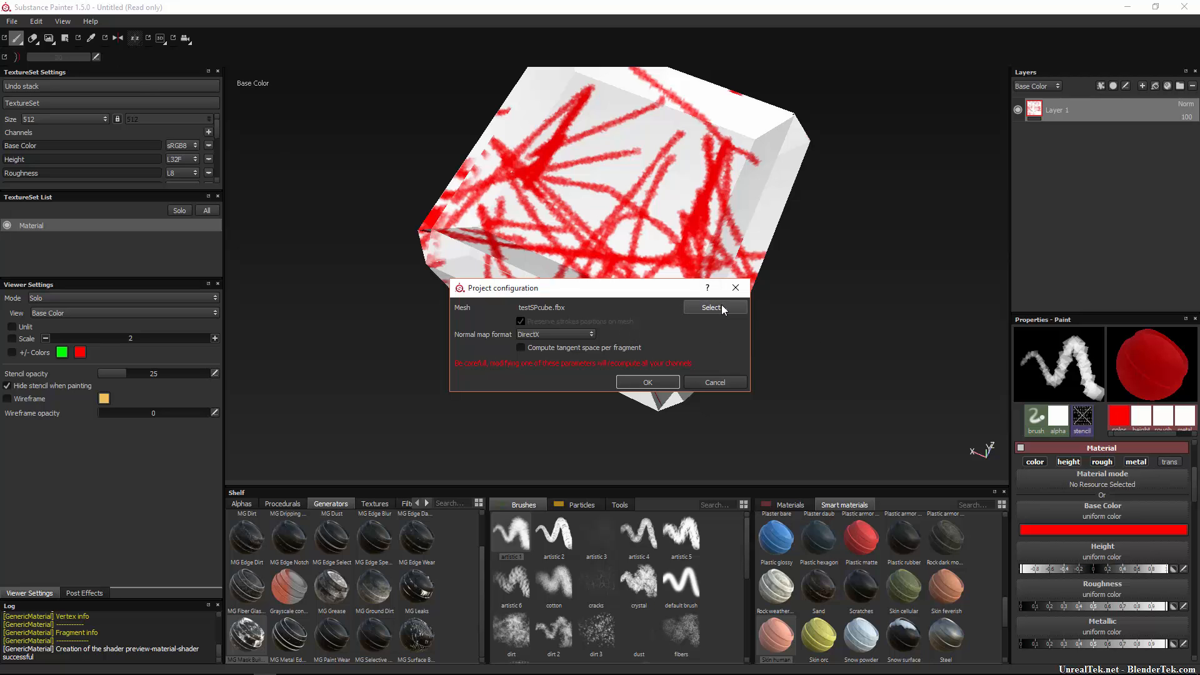
click(563, 337)
click(562, 343)
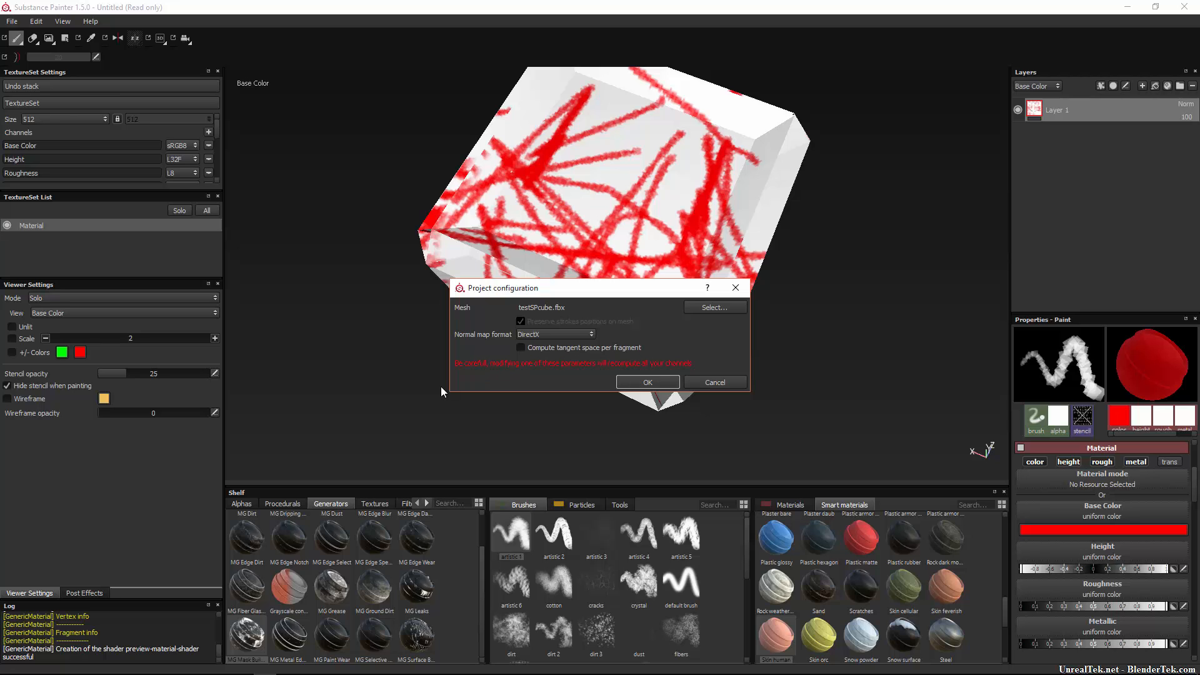
click(715, 382)
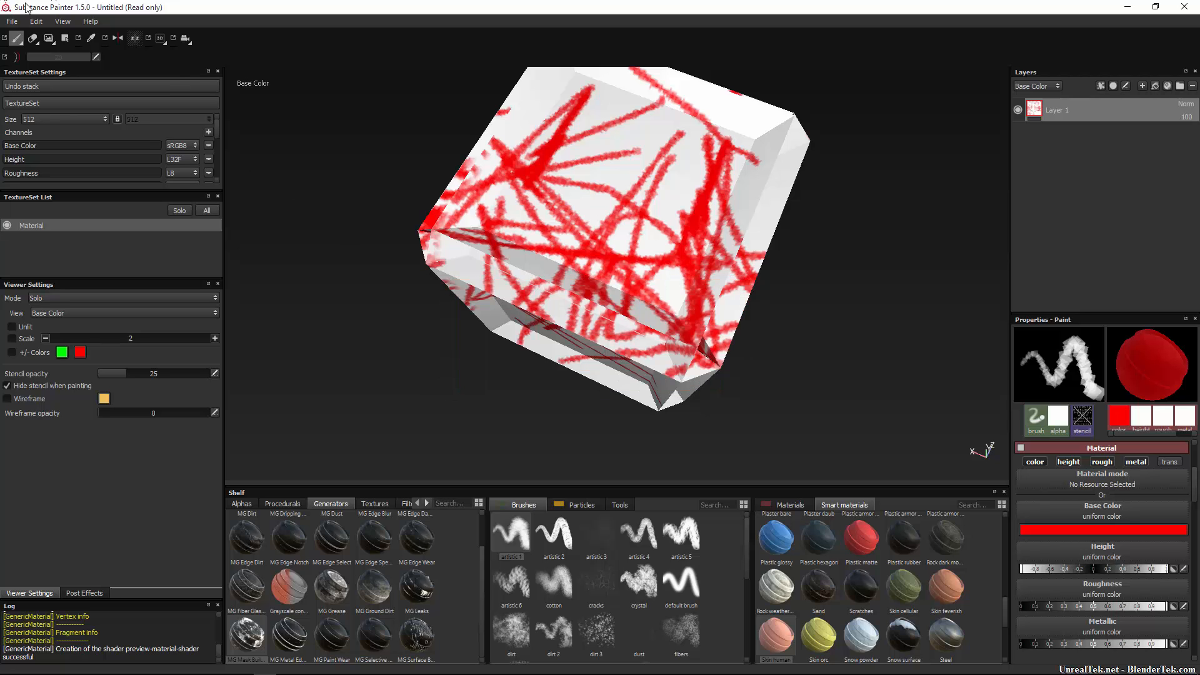
click(40, 21)
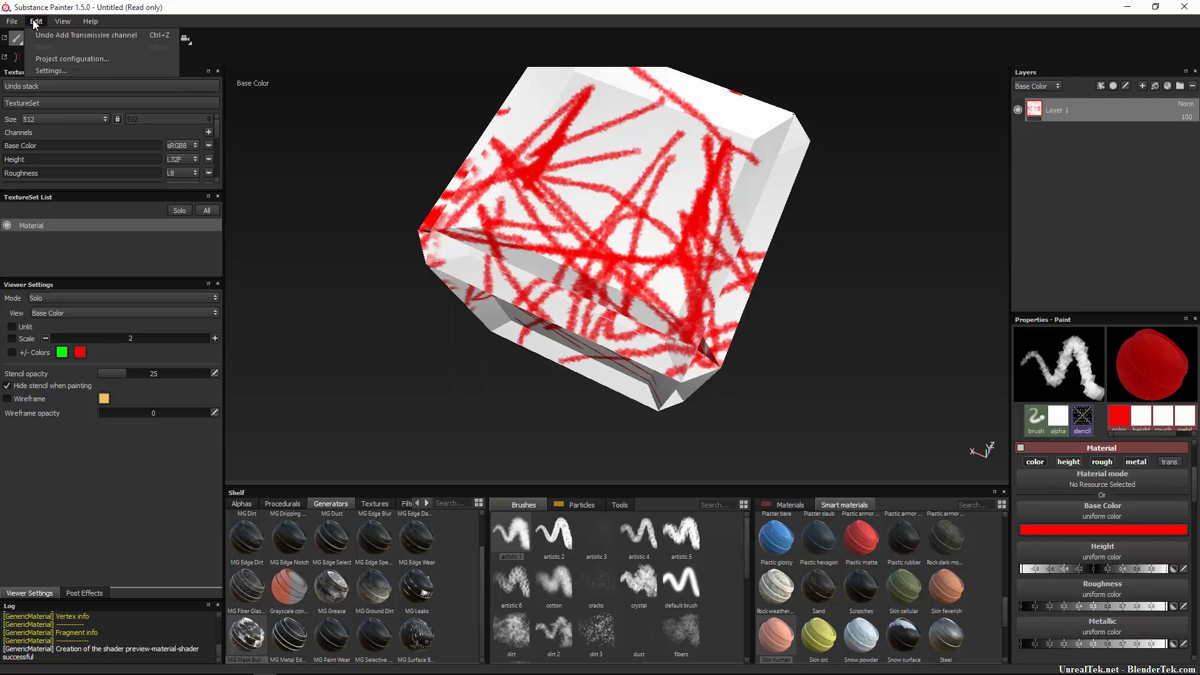
In the application settings, set the viewport background's top colour to dark blue and apply it.
click(79, 72)
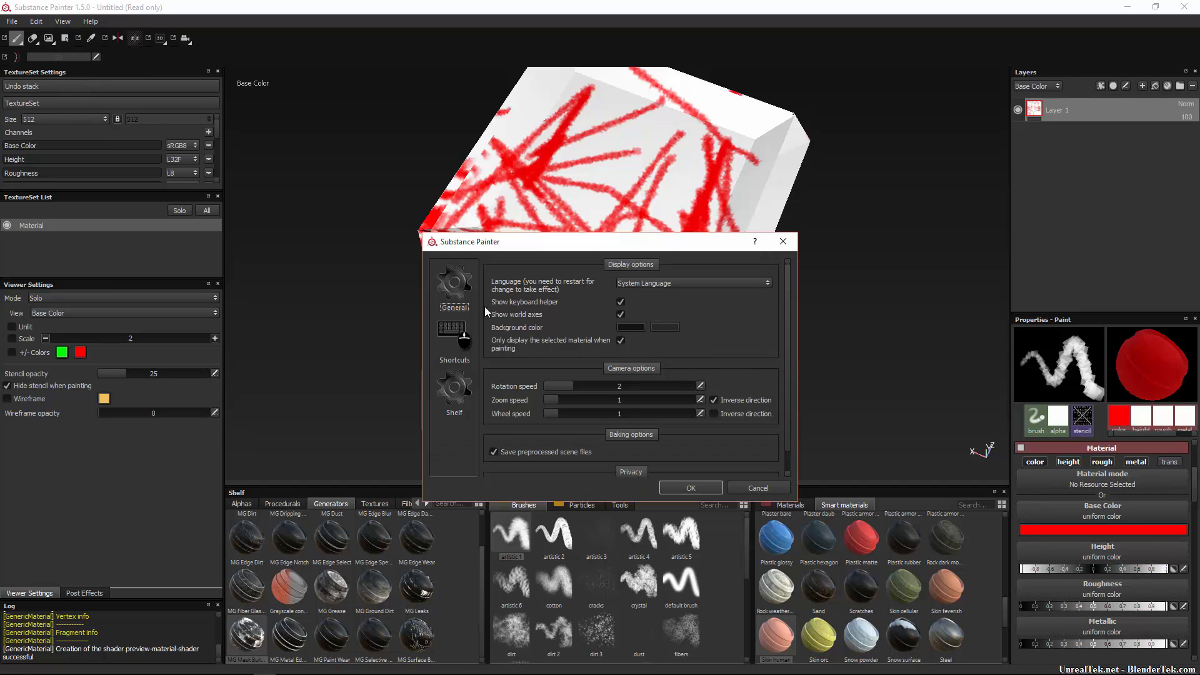
scroll(514, 328, down, 1)
scroll(523, 331, up, 1)
scroll(626, 332, down, 1)
click(633, 305)
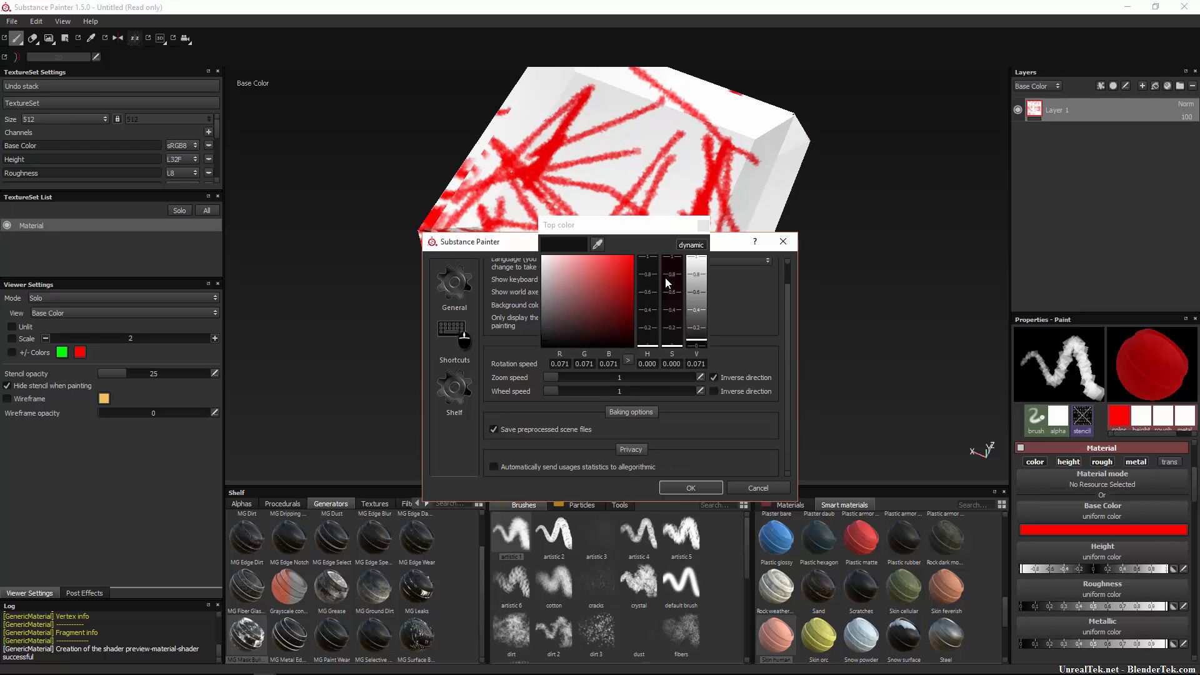
click(647, 314)
drag(651, 262, 580, 312)
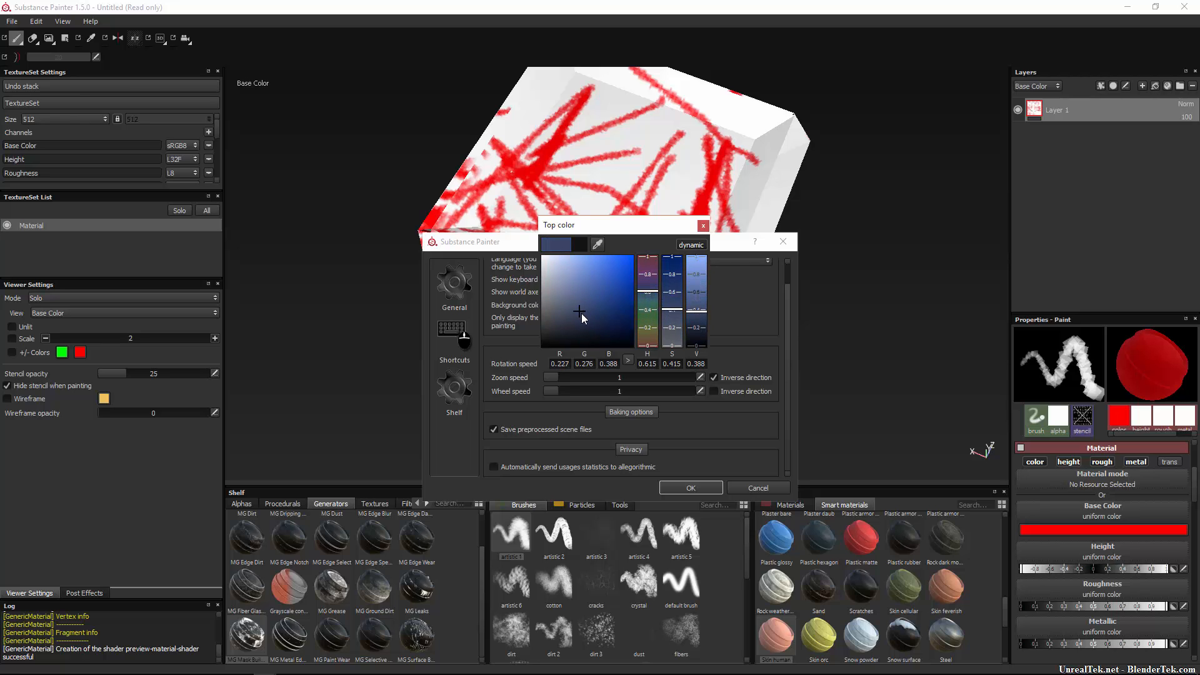
drag(700, 318, 699, 325)
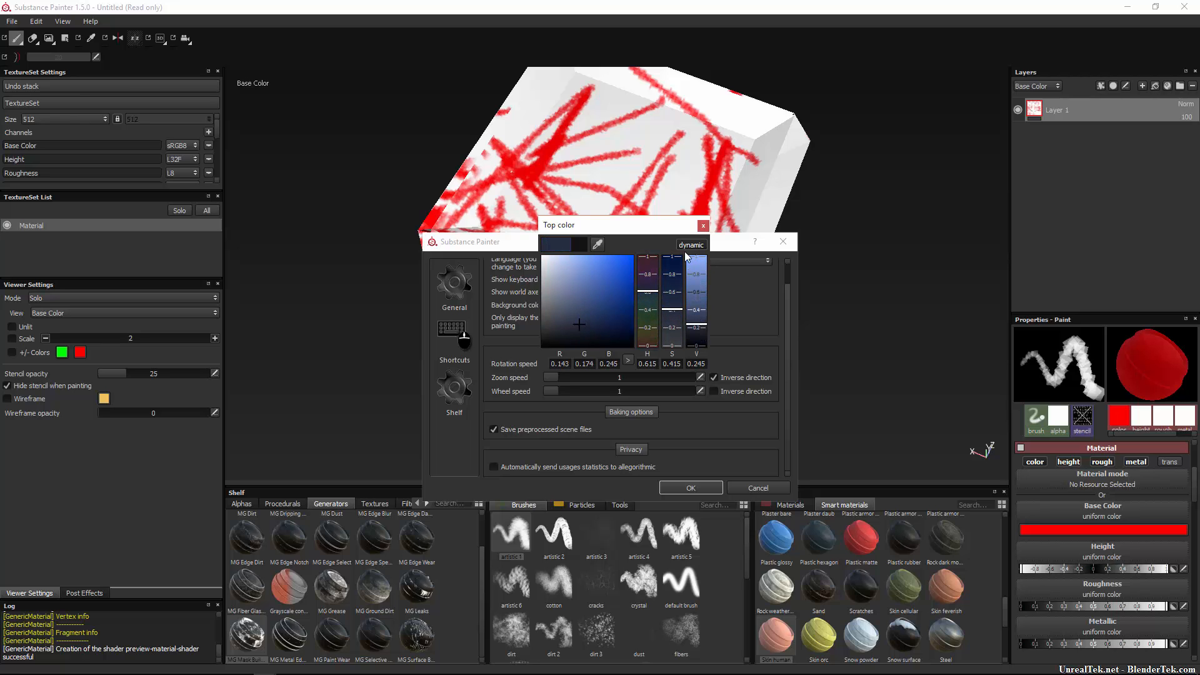
click(703, 225)
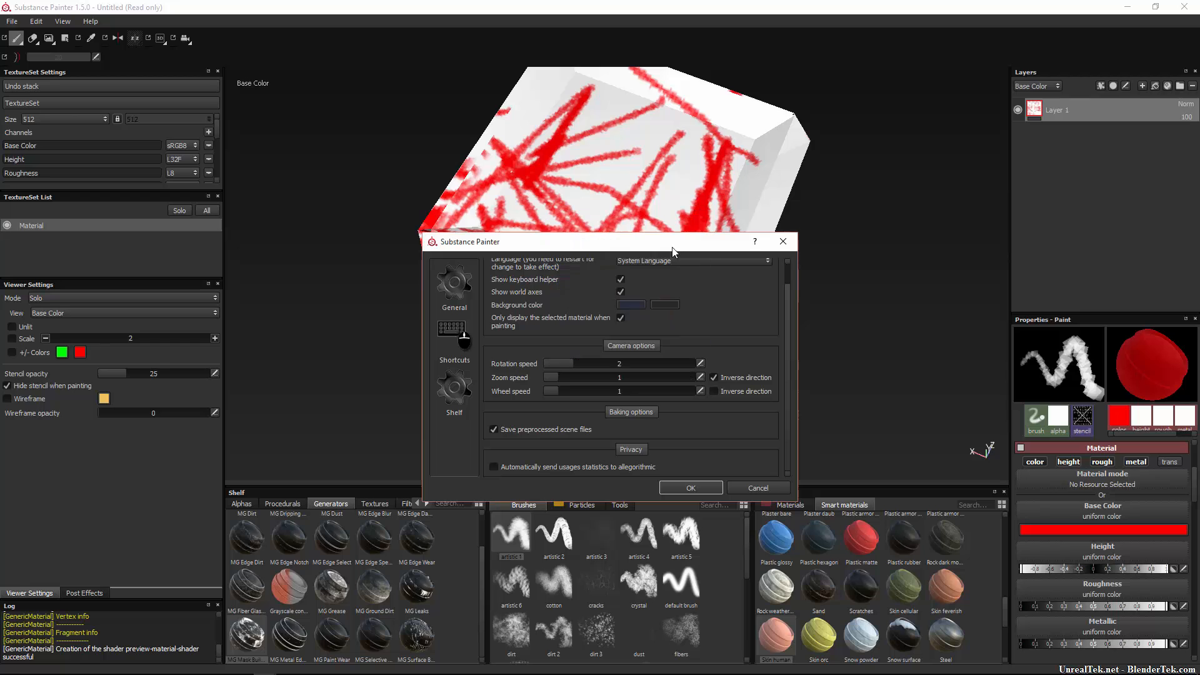
click(664, 304)
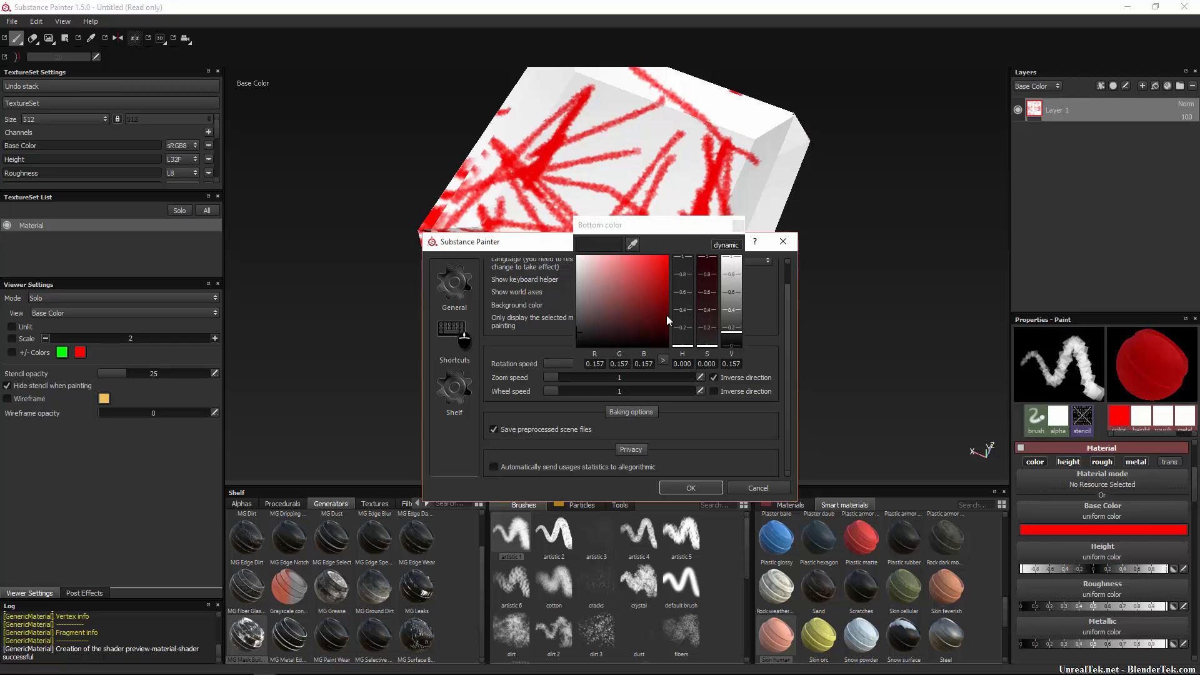
click(672, 489)
scroll(766, 349, down, 5)
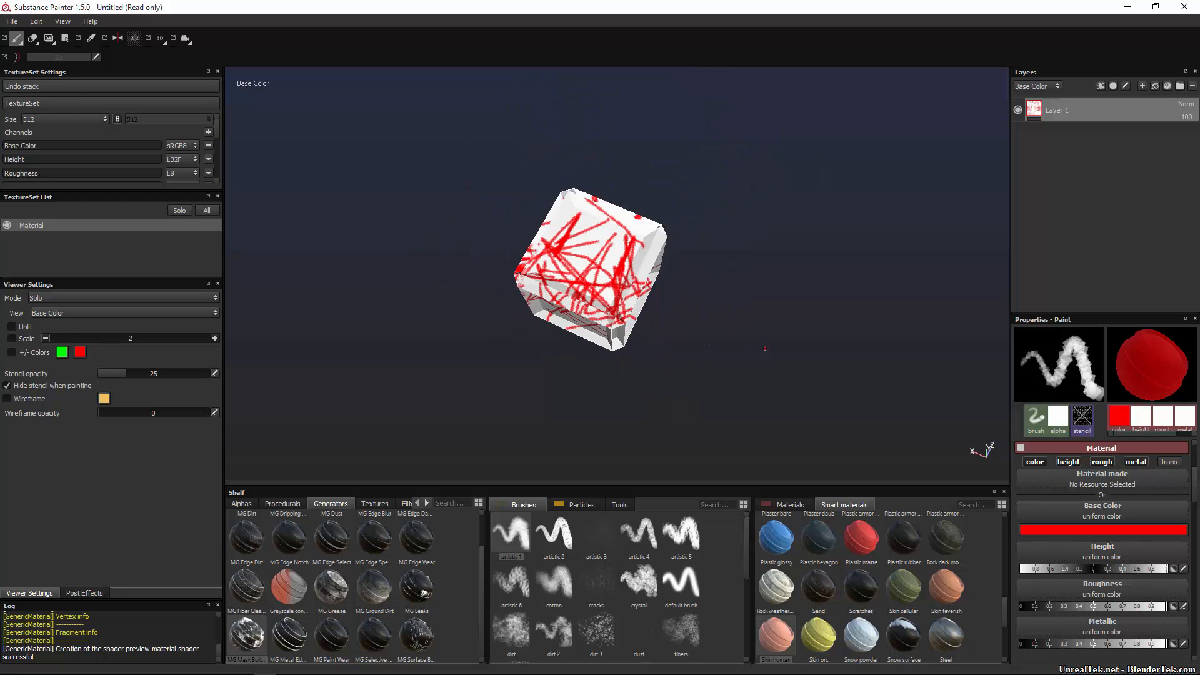
scroll(718, 352, up, 4)
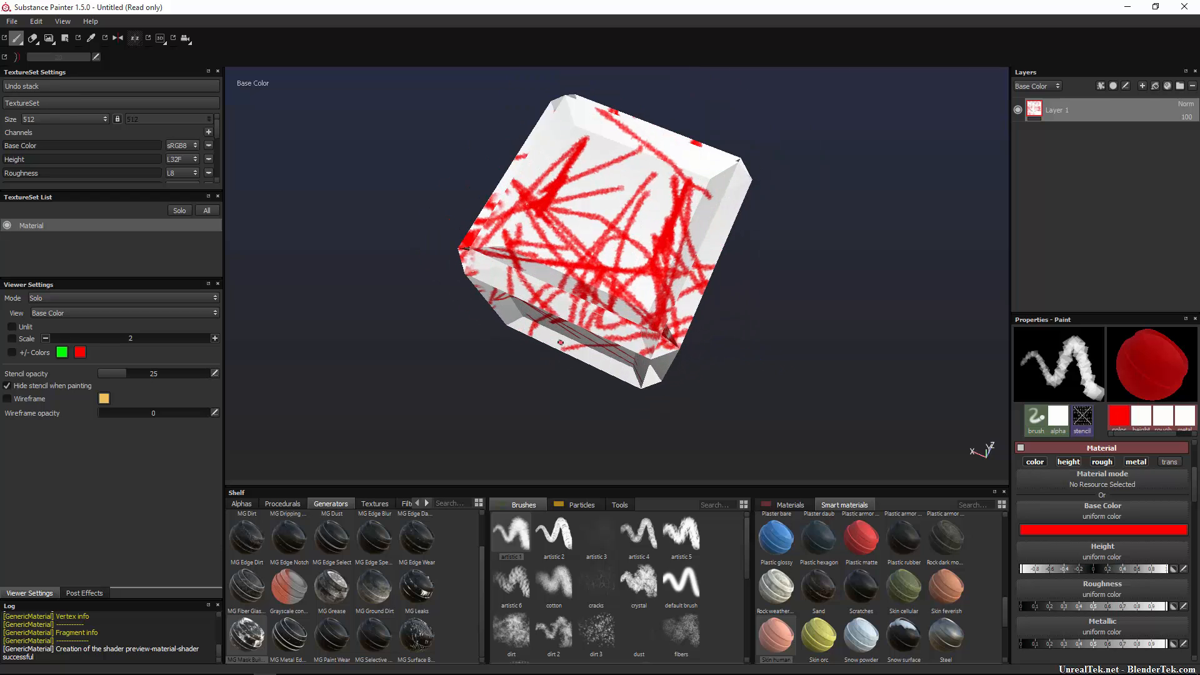
alt+drag(531, 350, 673, 298)
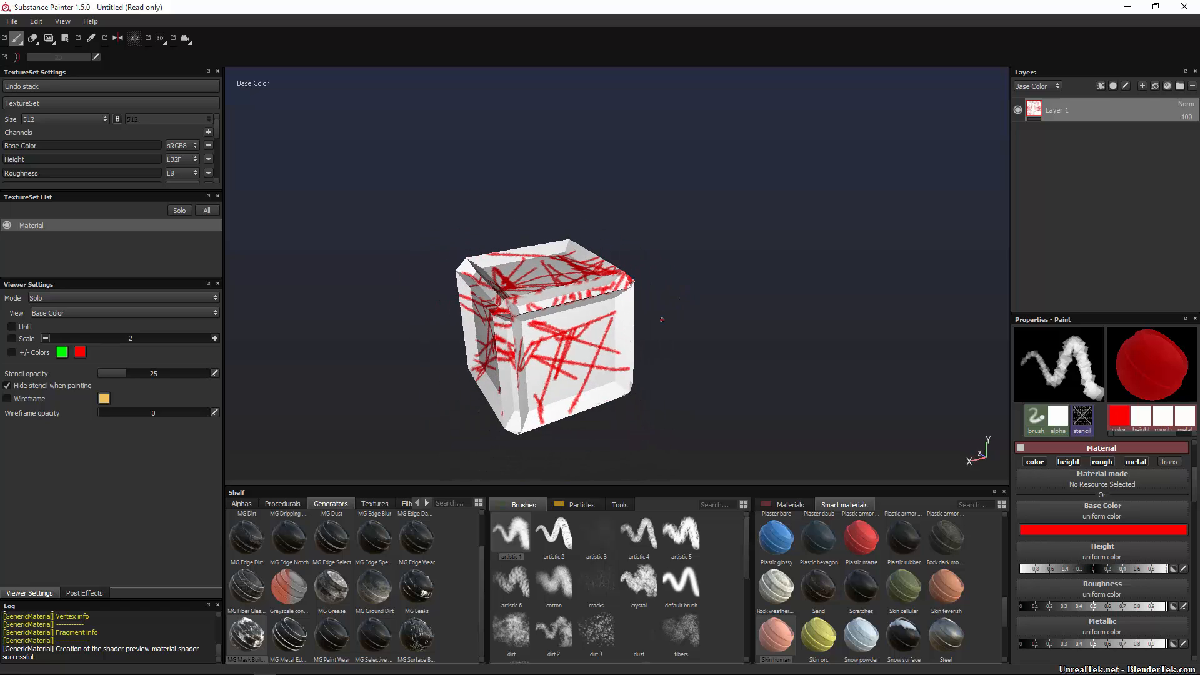
alt+right_drag(661, 320, 633, 374)
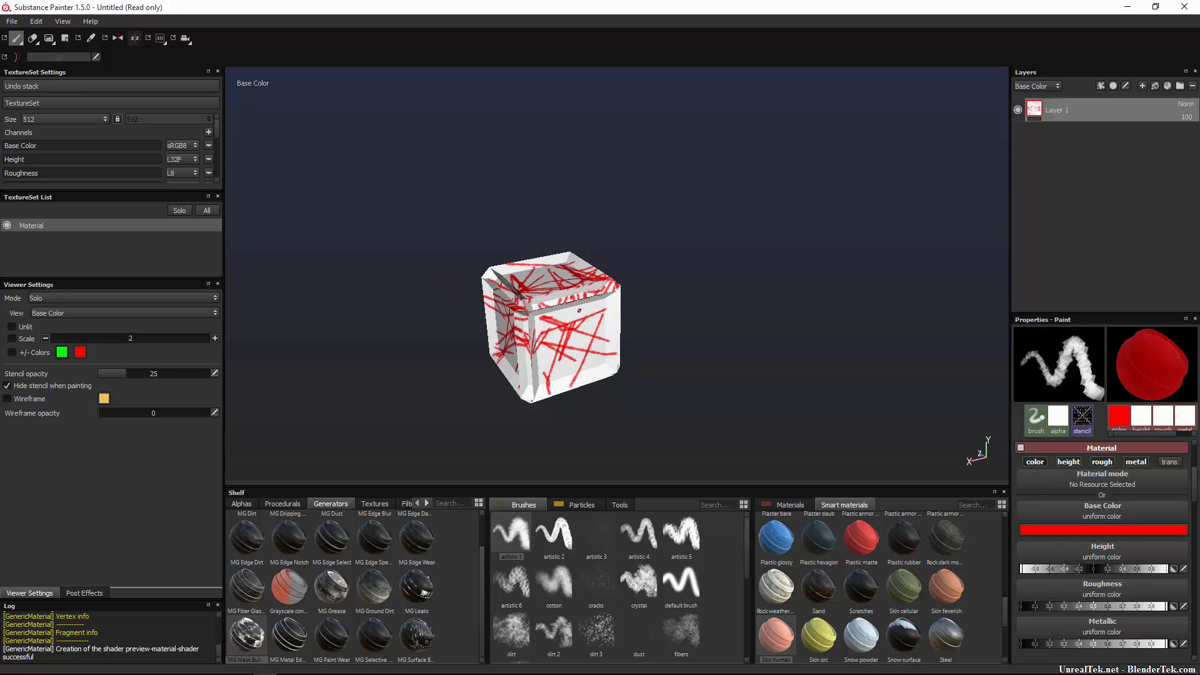
mouse_move(595, 324)
alt+mouse_down()
mouse_move(605, 286)
mouse_move(806, 166)
mouse_move(254, 428)
mouse_move(565, 338)
mouse_move(606, 241)
mouse_move(587, 281)
mouse_move(594, 314)
alt+mouse_up()
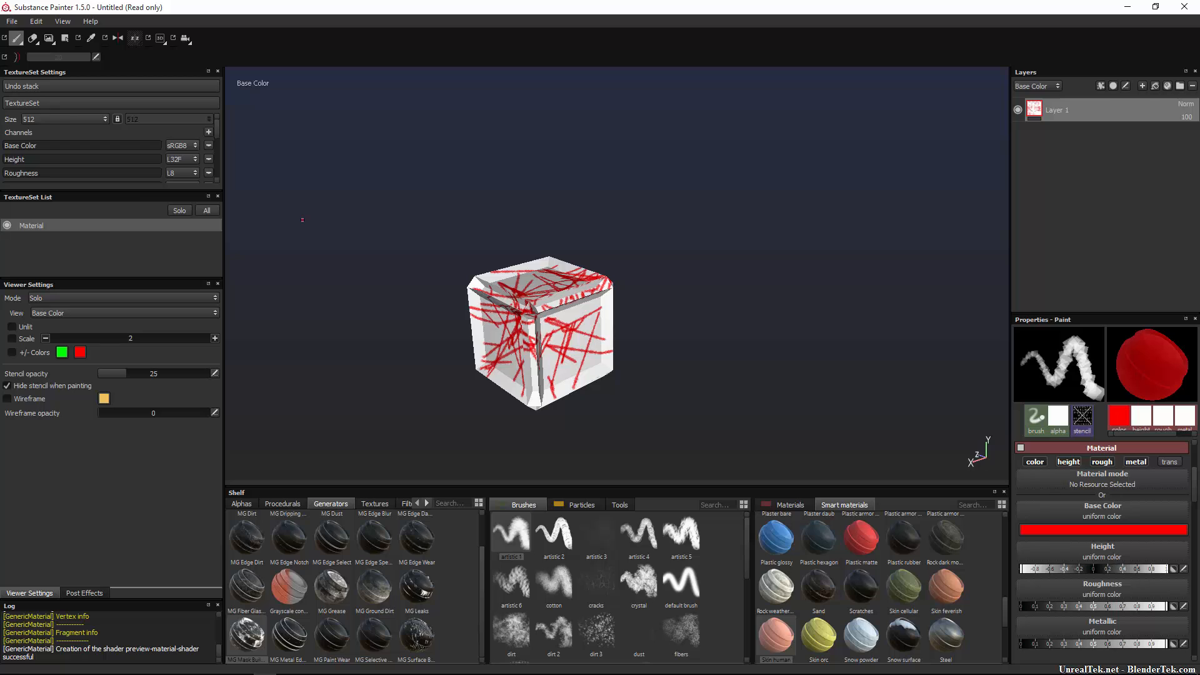
Open the Export document dialog and expand the Material texture set's file list.
click(12, 21)
click(68, 187)
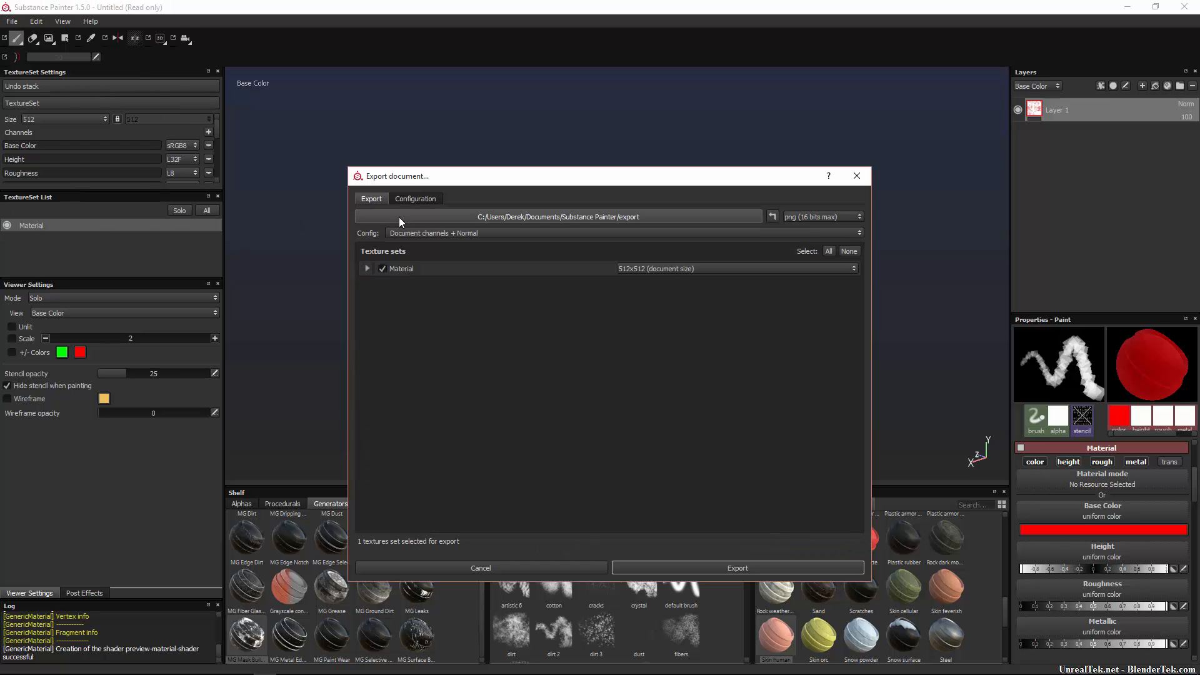
click(422, 231)
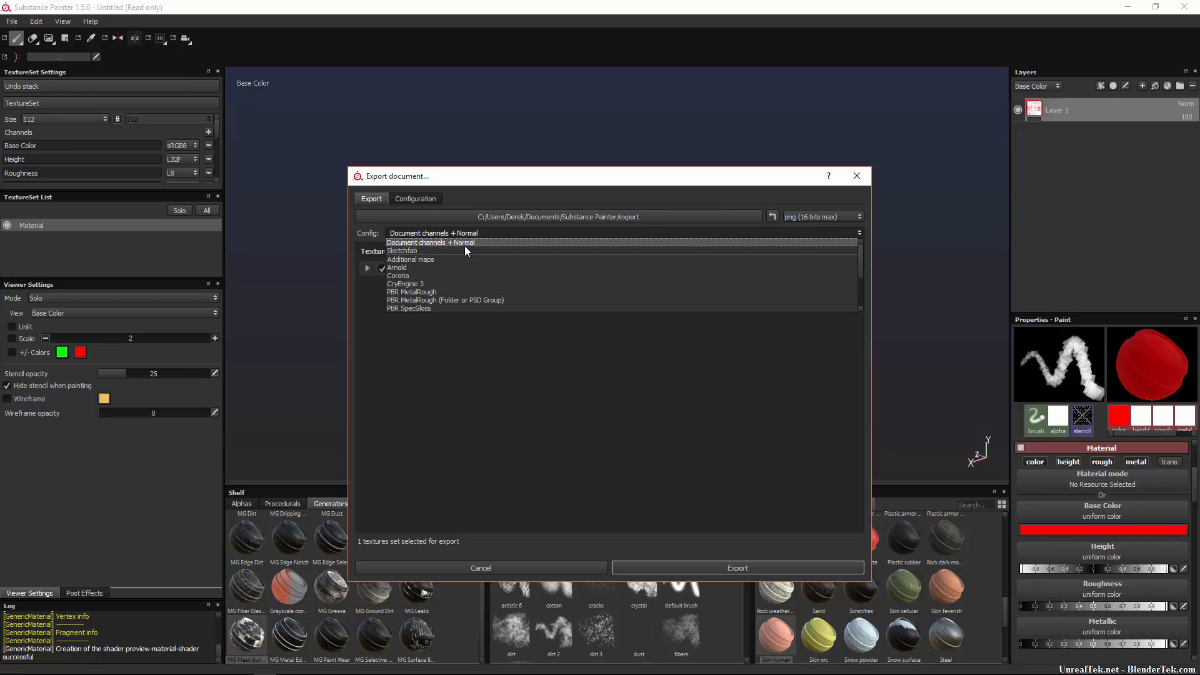
click(475, 242)
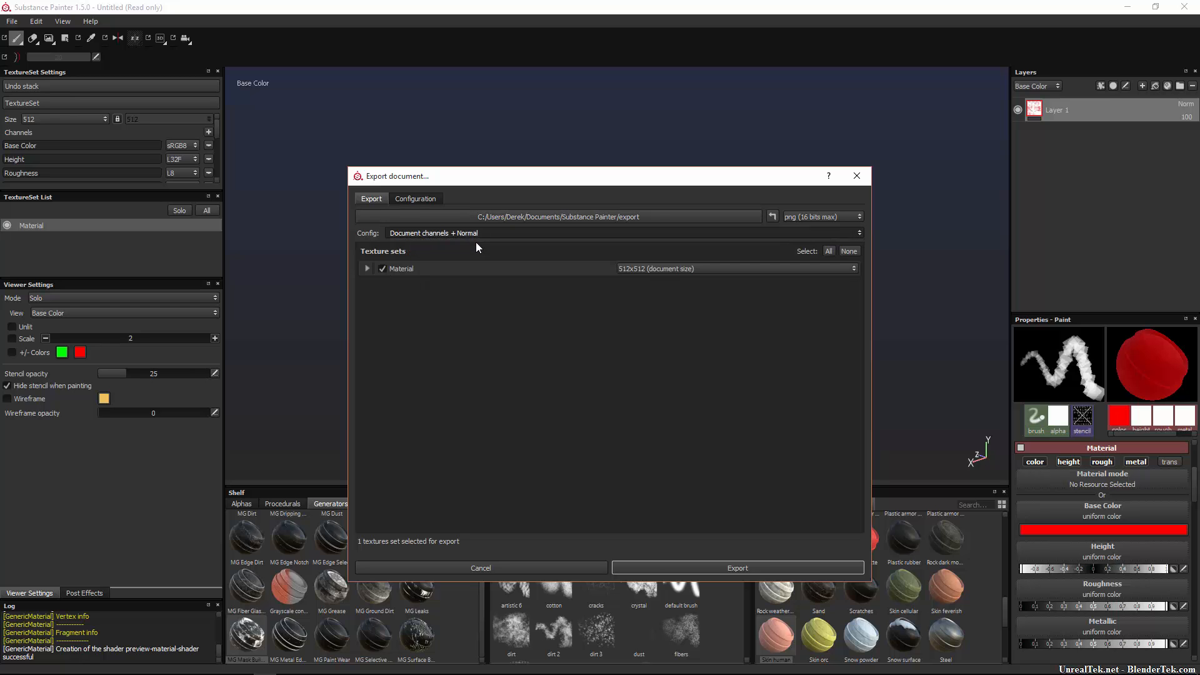
click(367, 269)
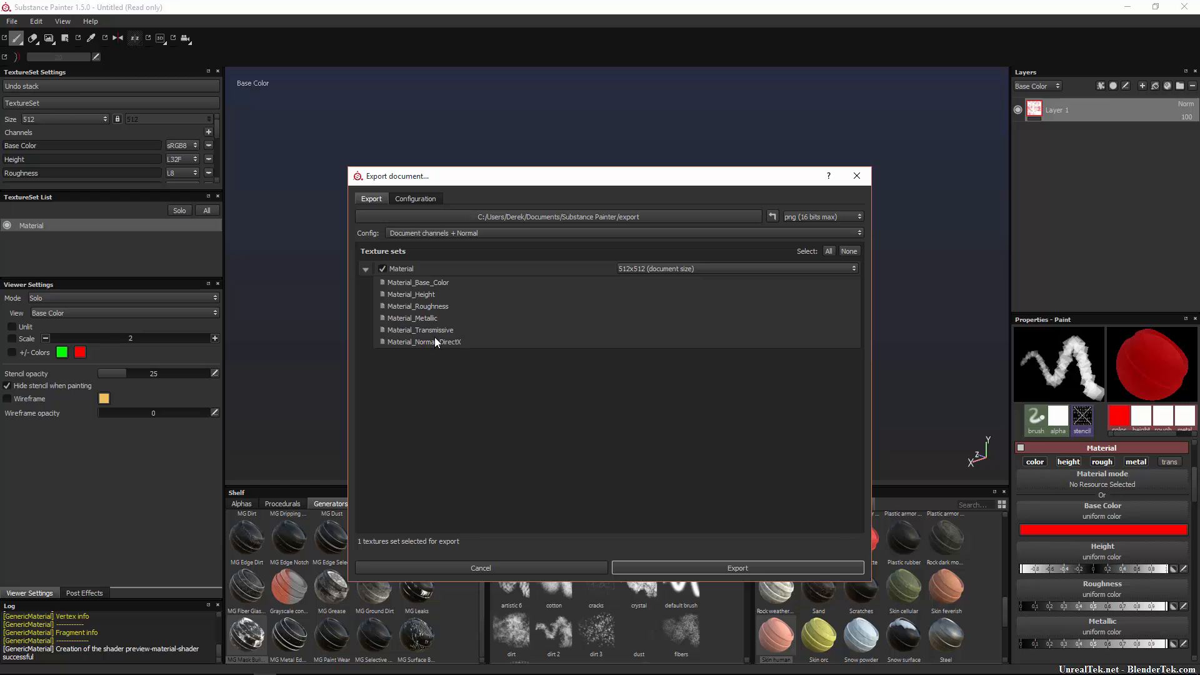
Set the export config to Vray, after briefly trying Unreal Engine 4 (Packed), and view the preset configuration.
click(470, 233)
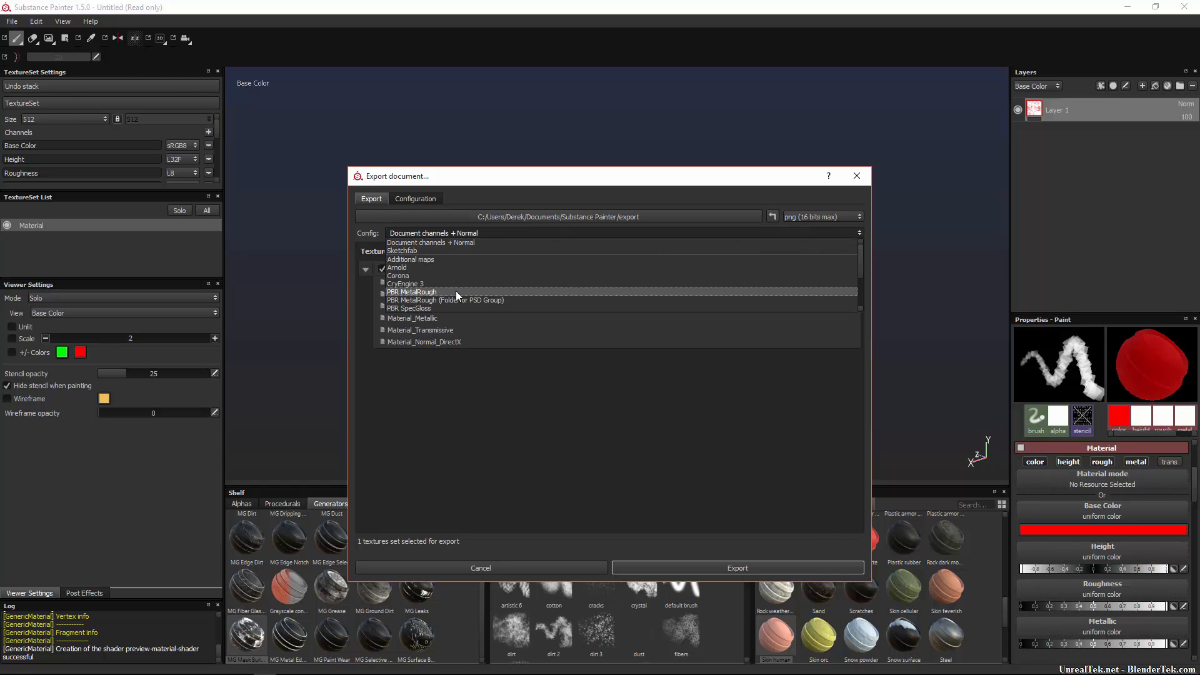
scroll(440, 305, down, 2)
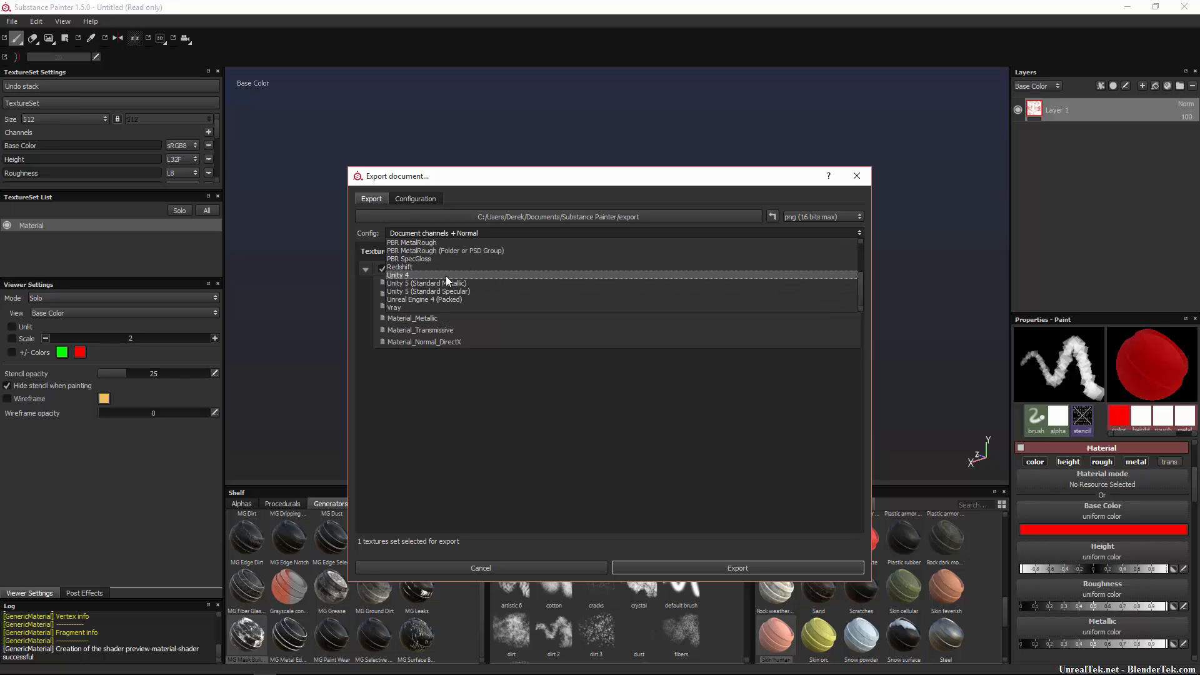
click(466, 299)
click(446, 235)
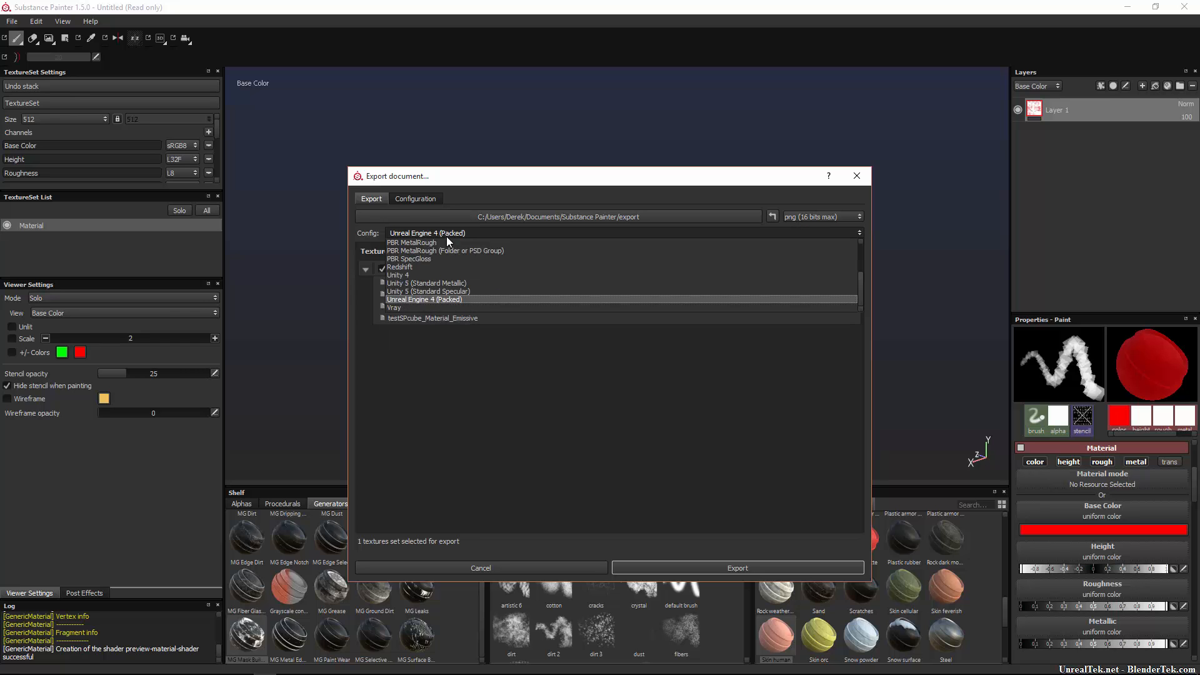
click(427, 309)
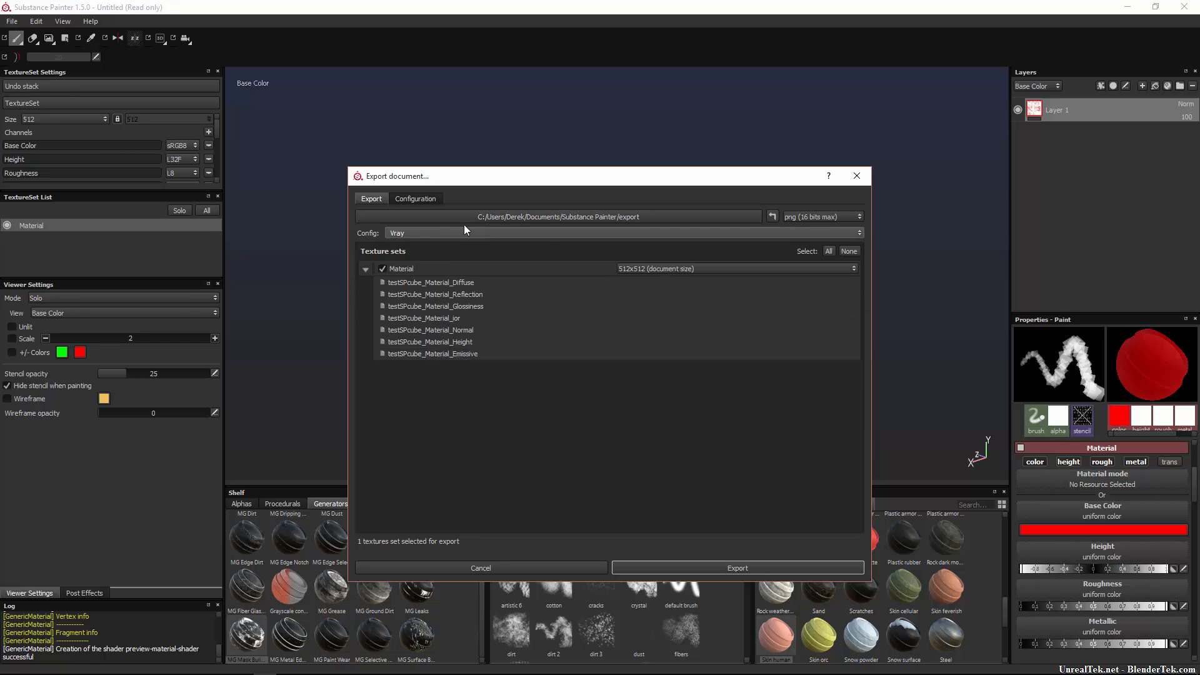
click(425, 203)
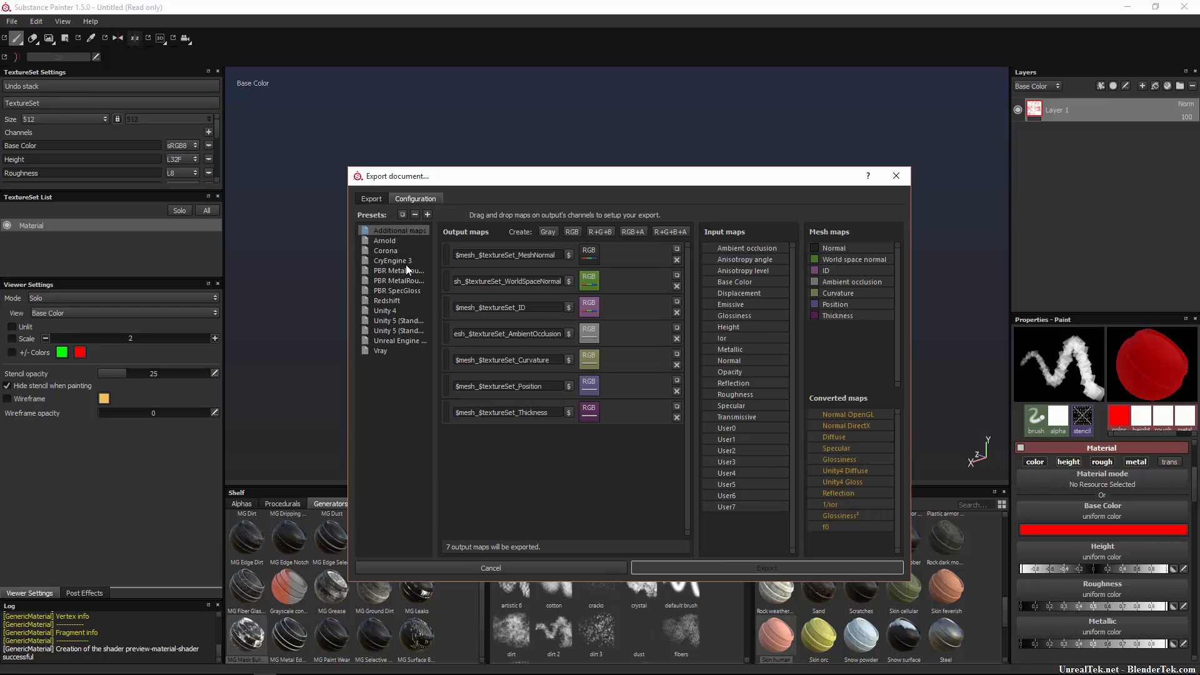
Inspect the Unreal Engine 4 preset's output maps, such as RoughnessMetallic, then close without exporting.
click(404, 342)
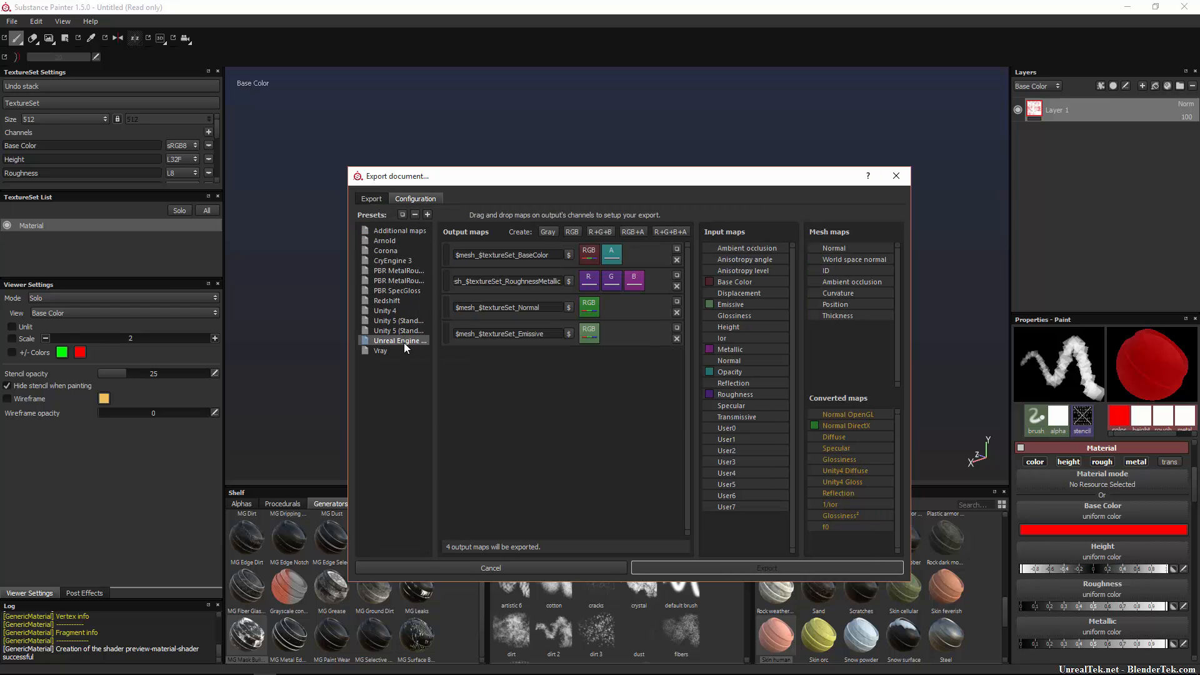
click(550, 283)
drag(509, 275, 378, 288)
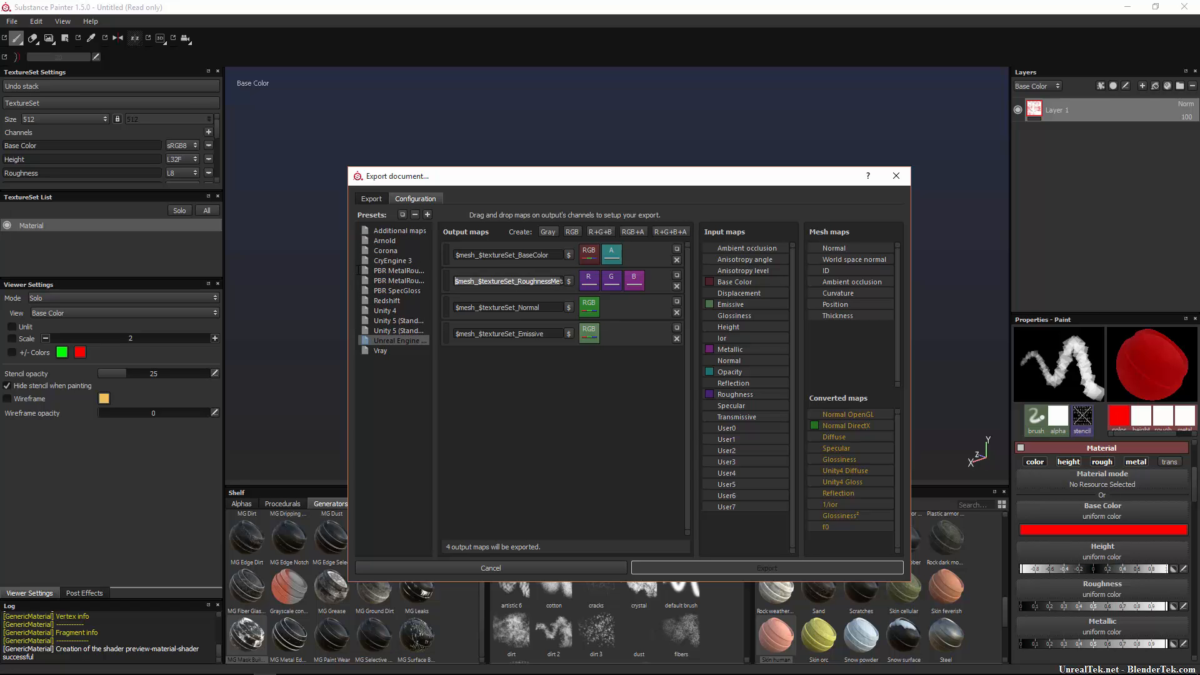
click(476, 283)
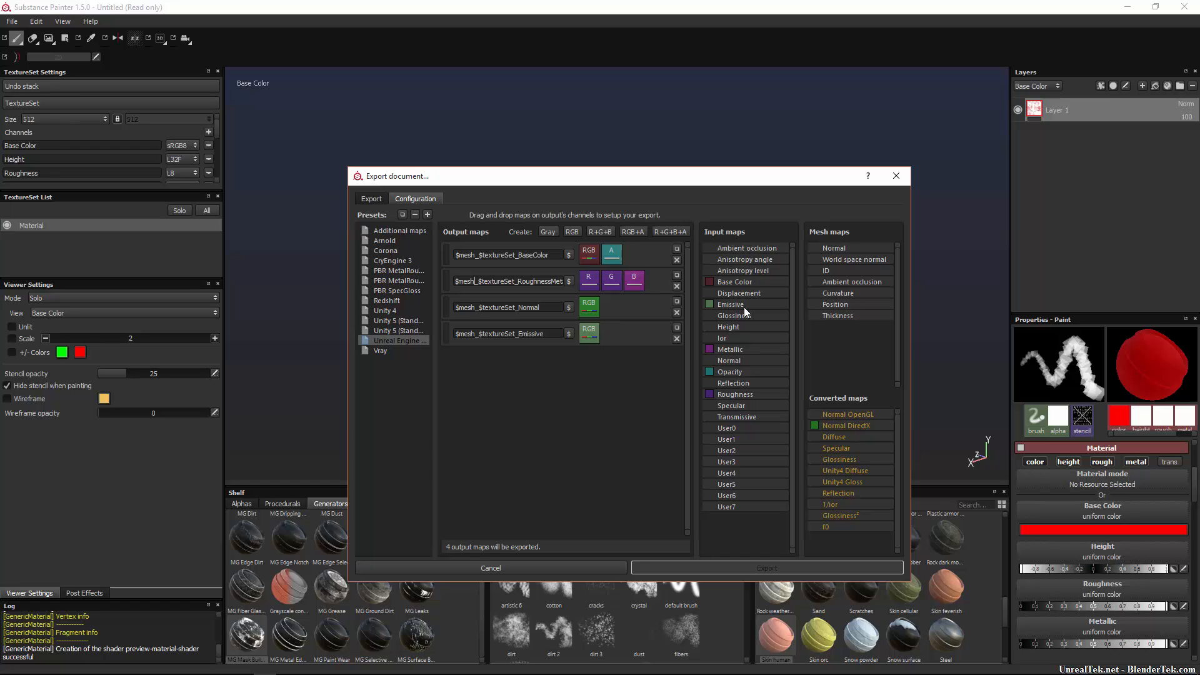
drag(859, 250, 880, 277)
click(897, 175)
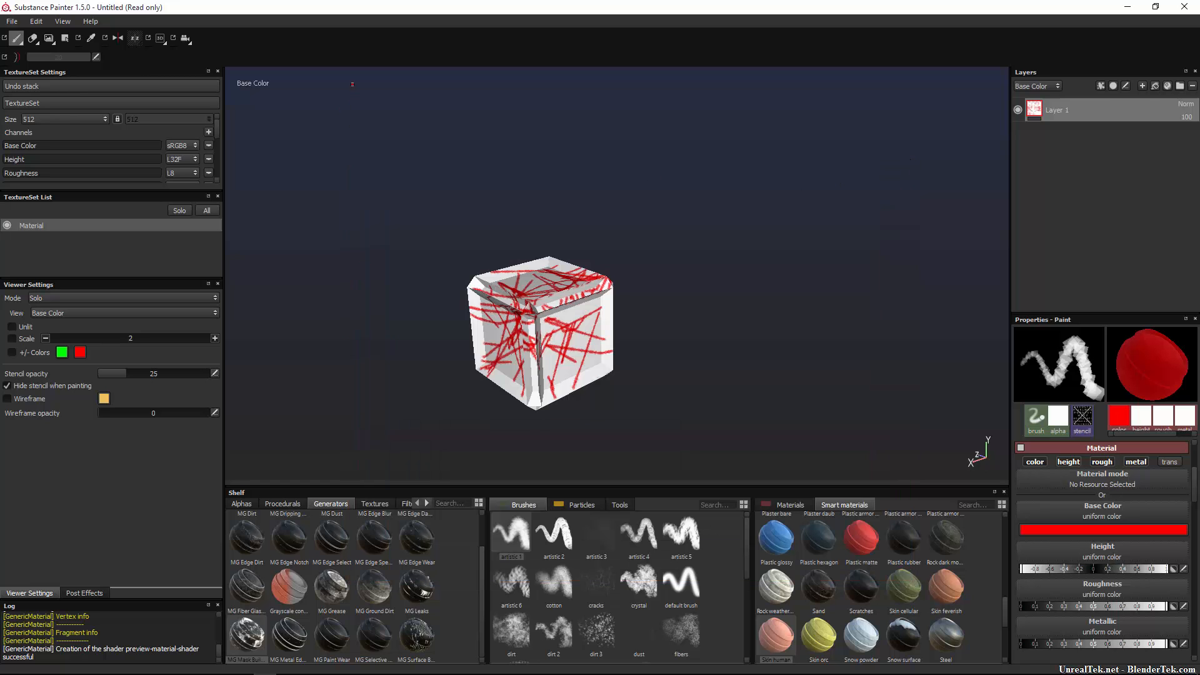